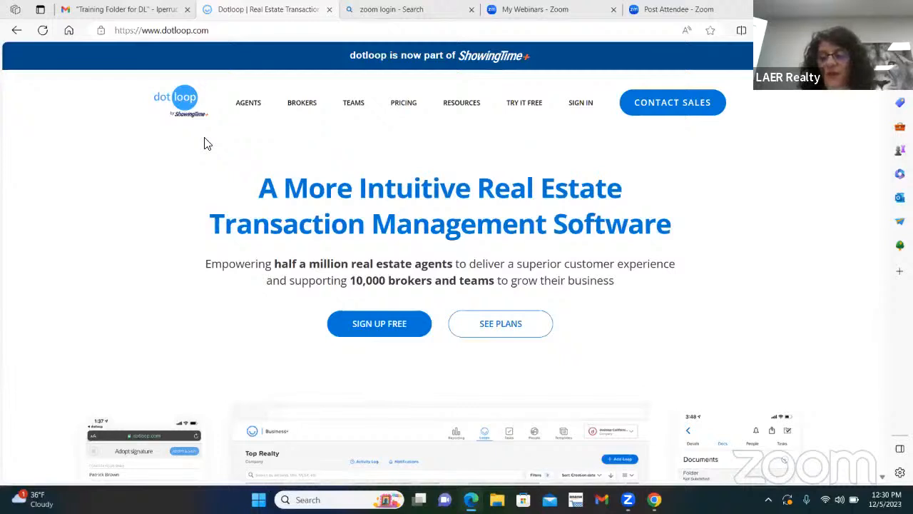
# Log into dotloop from dotloop.com using the saved credentials to reach the company Loops page.
pyautogui.click(581, 104)
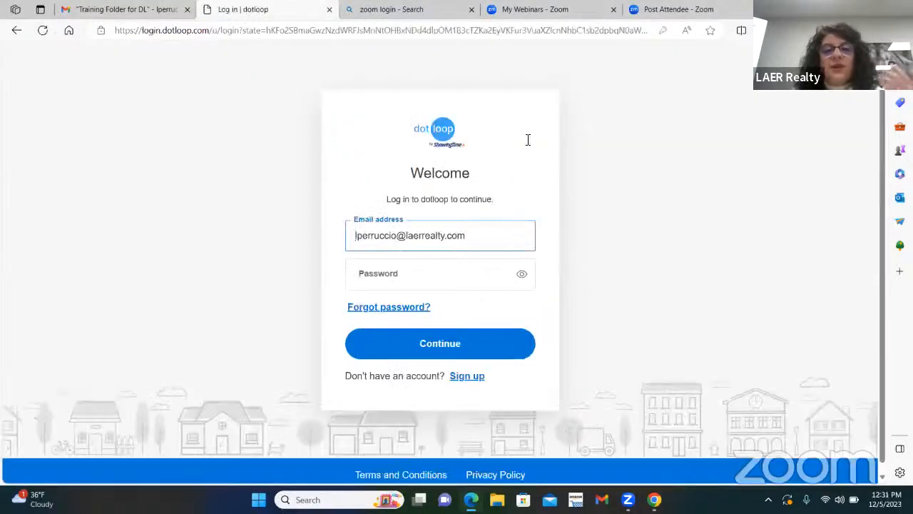
pyautogui.click(446, 351)
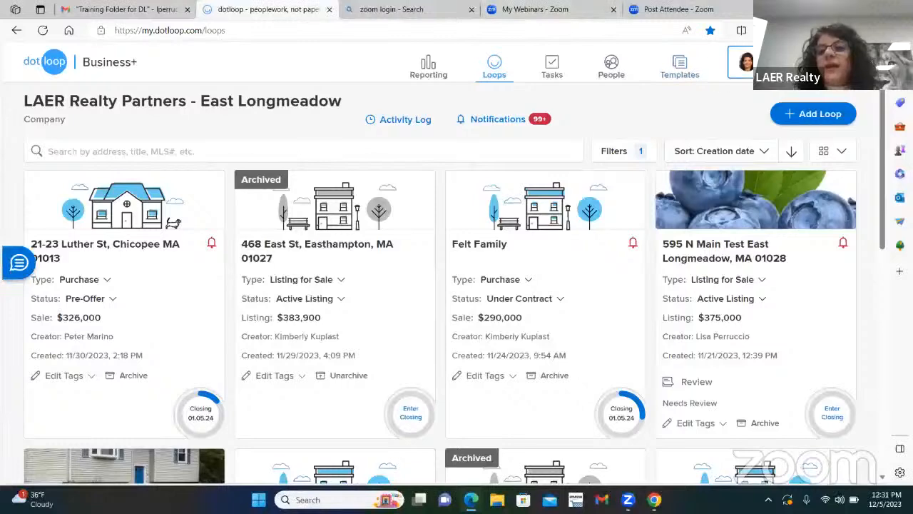
# Switch the account to the Training Profile under My Profiles to see its loops.
pyautogui.click(745, 62)
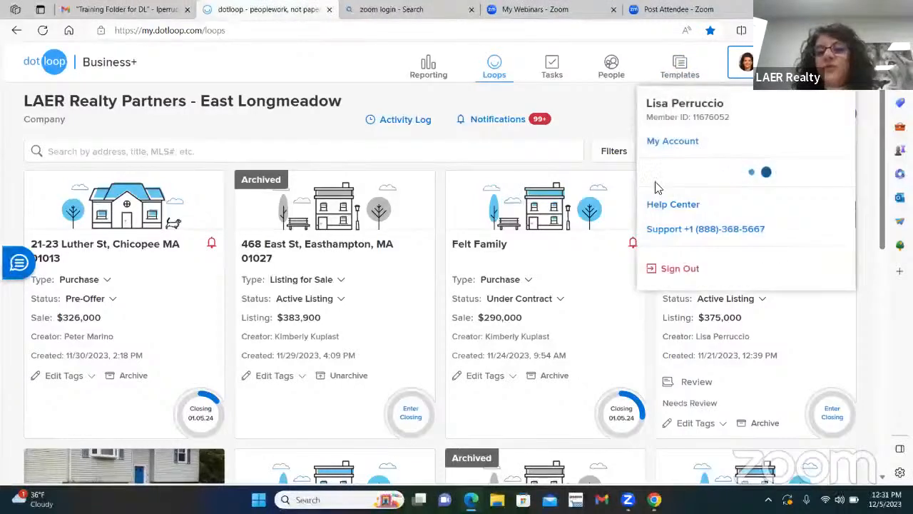
pyautogui.scroll(10, 696, 200)
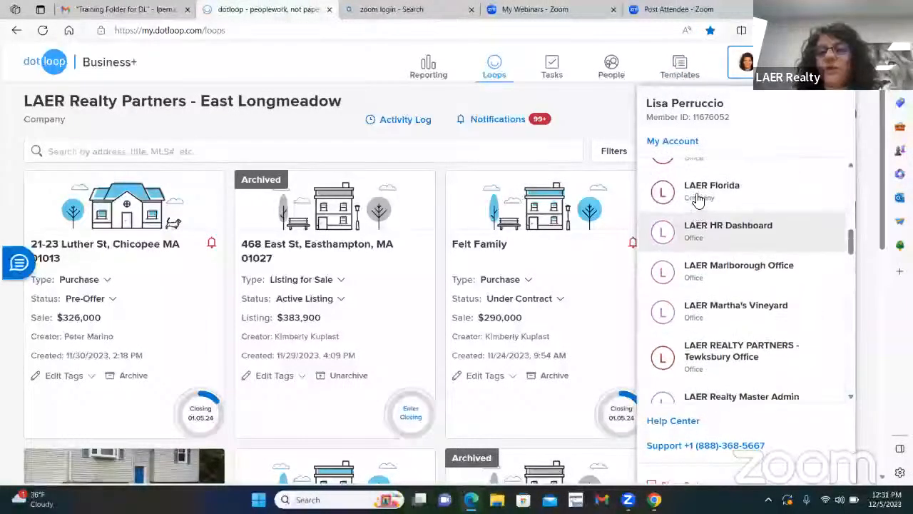
pyautogui.scroll(5, 696, 200)
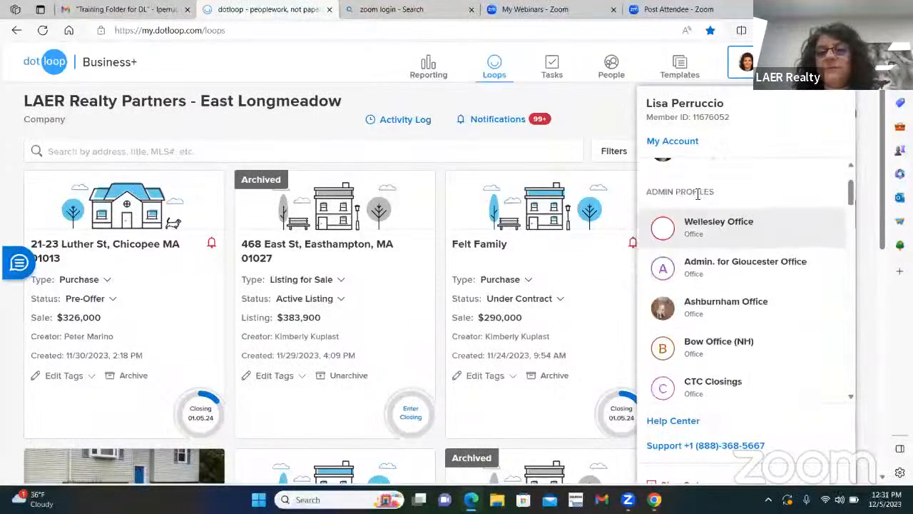
pyautogui.click(704, 240)
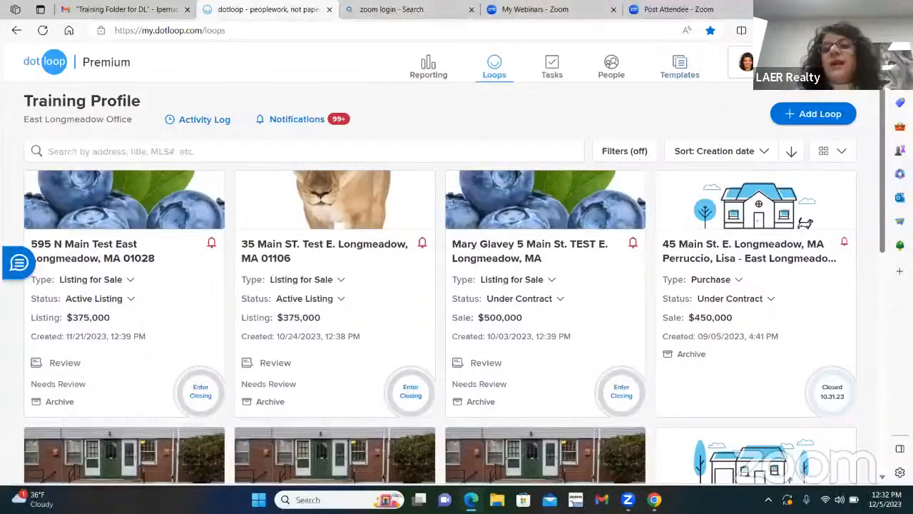
# Add a loop named with the buyer clients' names, correct the typo, and continue to templates.
pyautogui.click(792, 114)
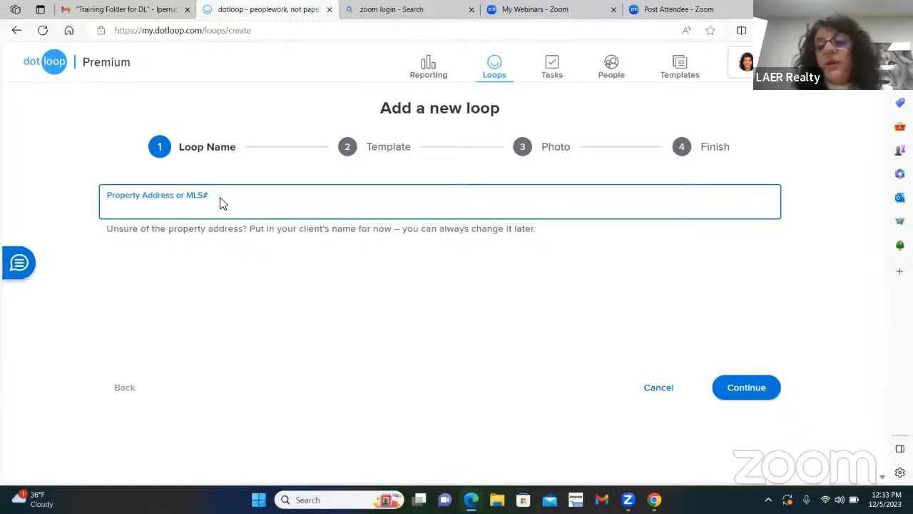
pyautogui.write('Mr. Mrs.')
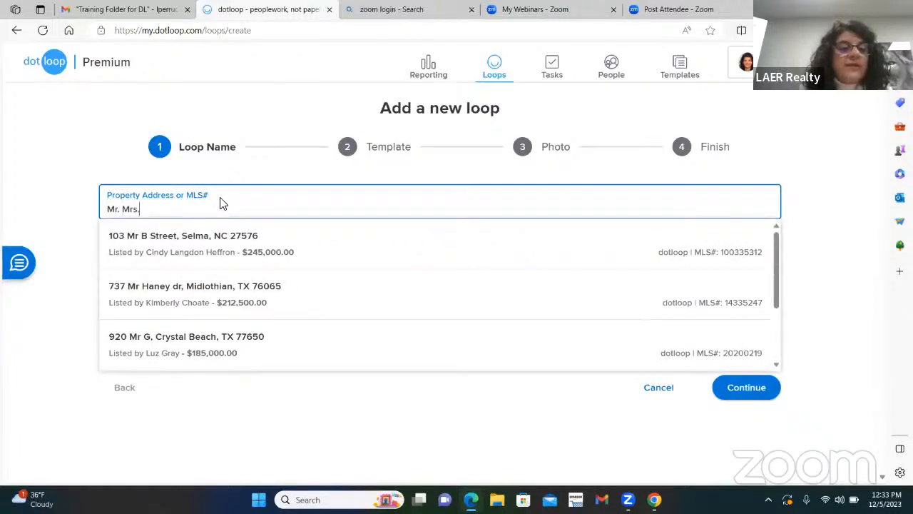
pyautogui.write(' John')
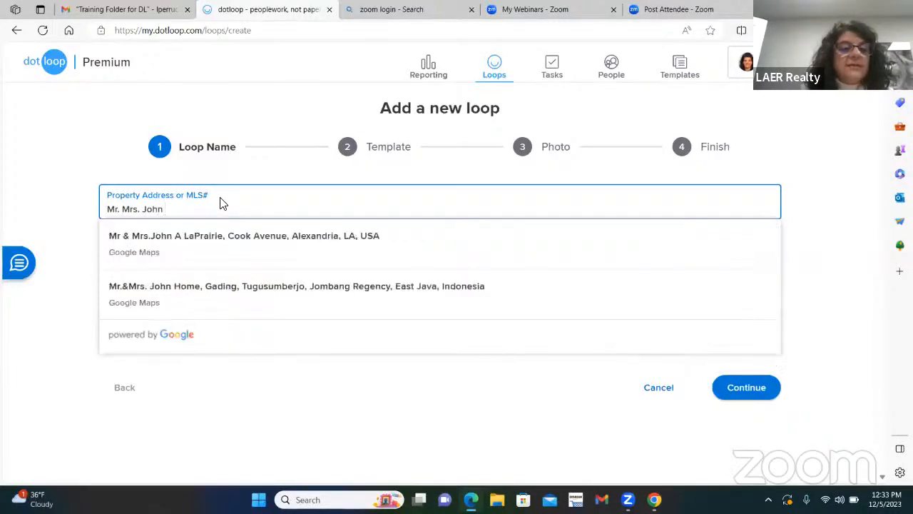
pyautogui.write(' Sith')
pyautogui.press('BackSpace')
pyautogui.press('BackSpace')
pyautogui.press('BackSpace')
pyautogui.write('mth')
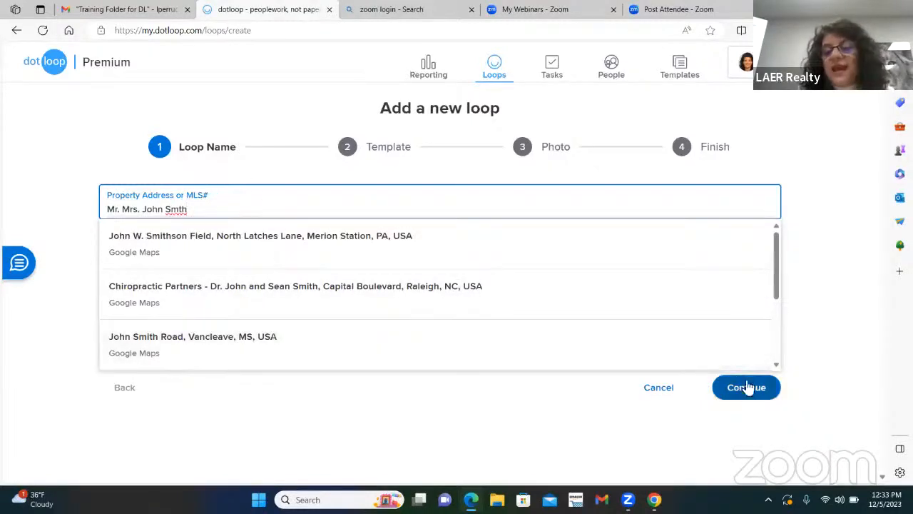
pyautogui.click(746, 389)
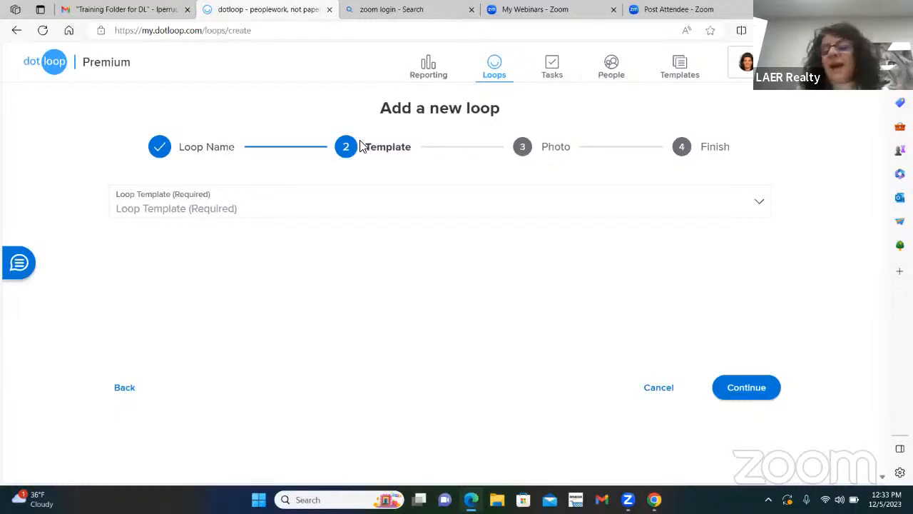
pyautogui.click(756, 205)
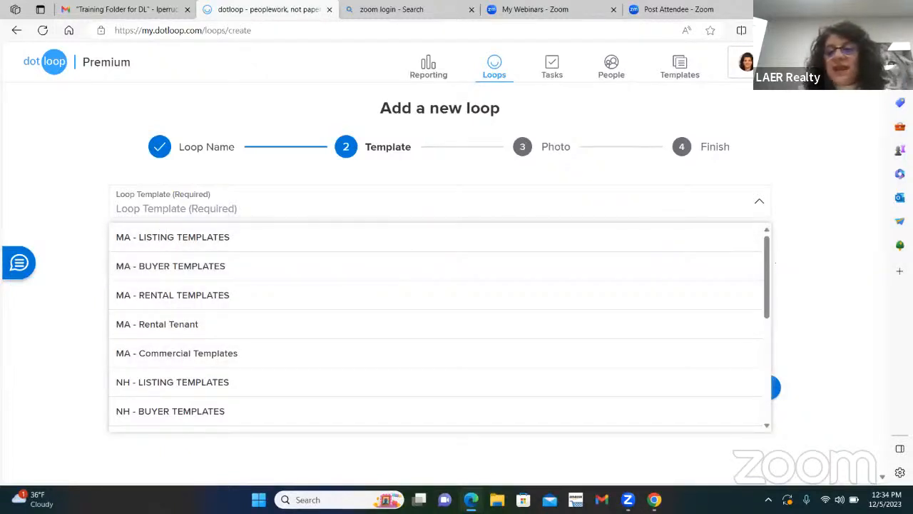
pyautogui.moveTo(765, 242); pyautogui.dragTo(757, 303)
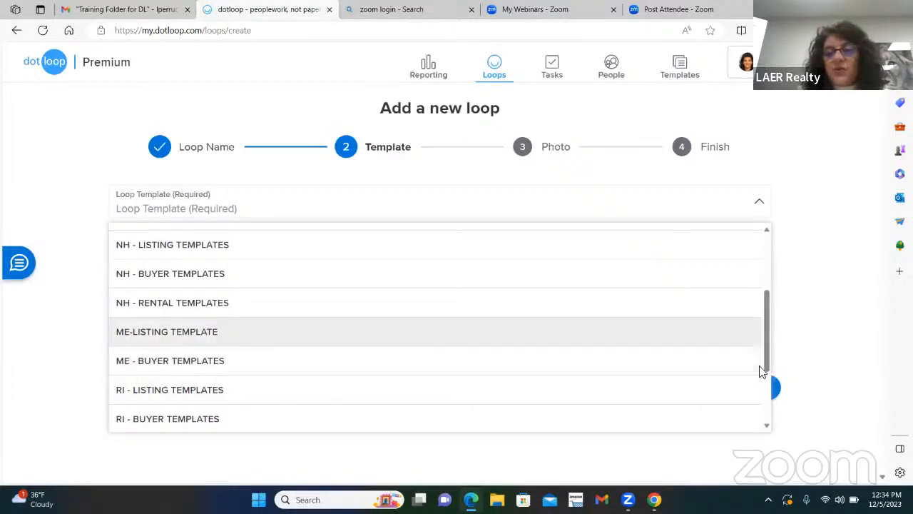
pyautogui.moveTo(763, 373); pyautogui.dragTo(763, 428)
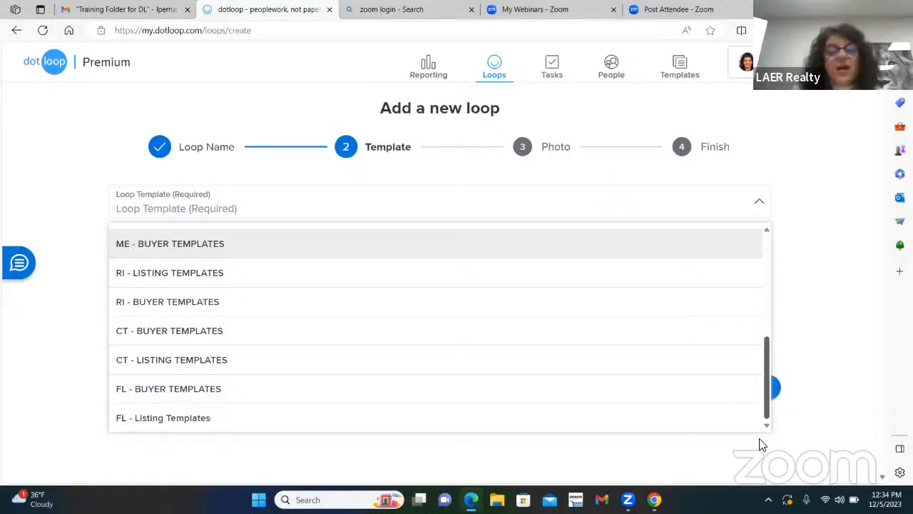
pyautogui.moveTo(764, 424); pyautogui.dragTo(776, 254)
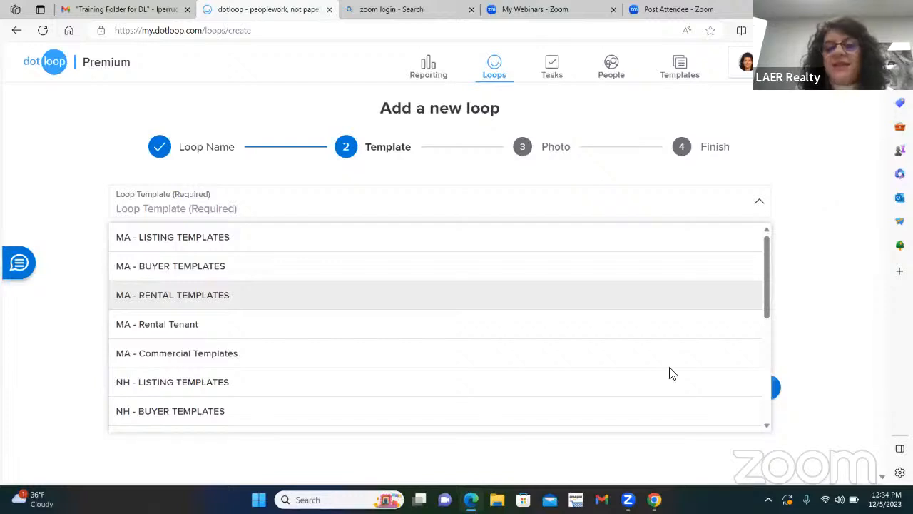
pyautogui.click(374, 148)
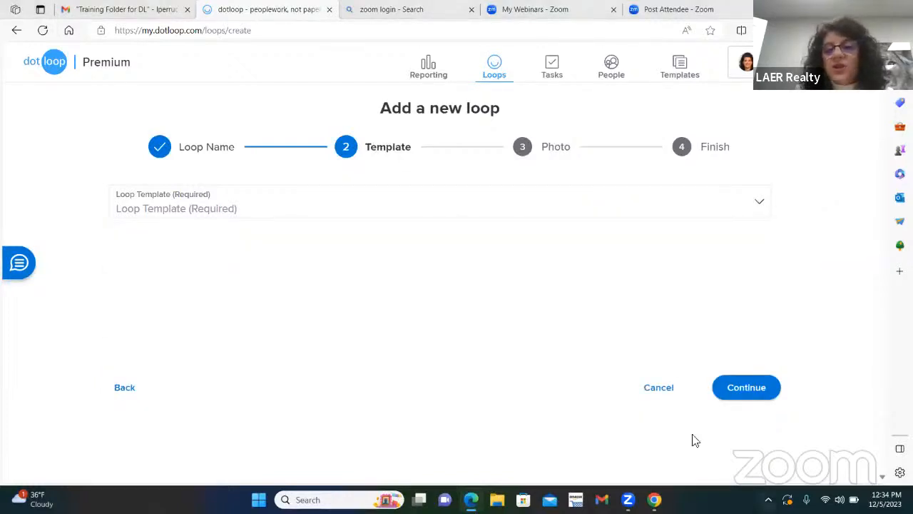
# Assign the MA - BUYER TEMPLATES template to the new loop and begin uploading a photo.
pyautogui.click(724, 385)
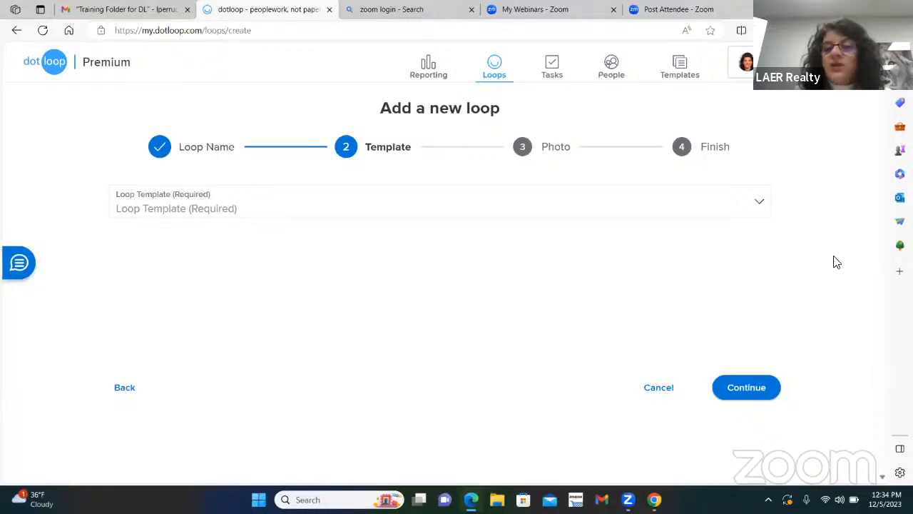
pyautogui.click(767, 206)
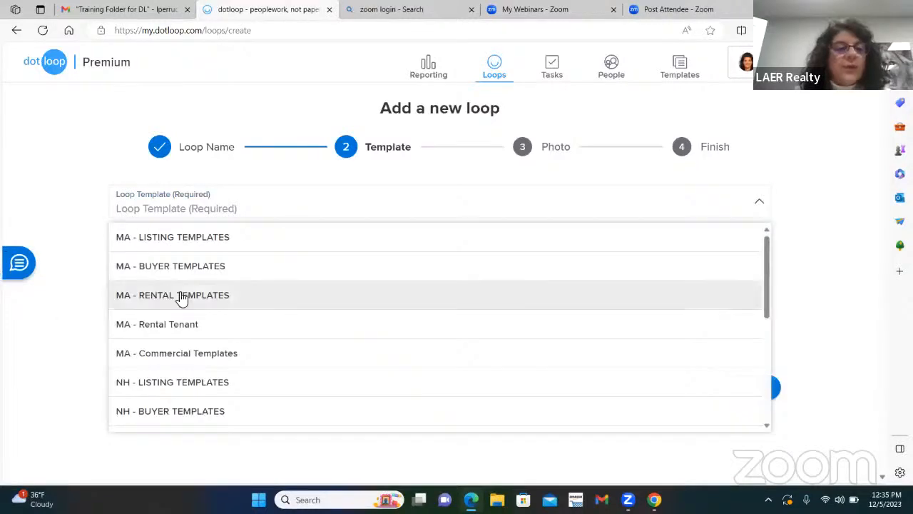
pyautogui.click(201, 268)
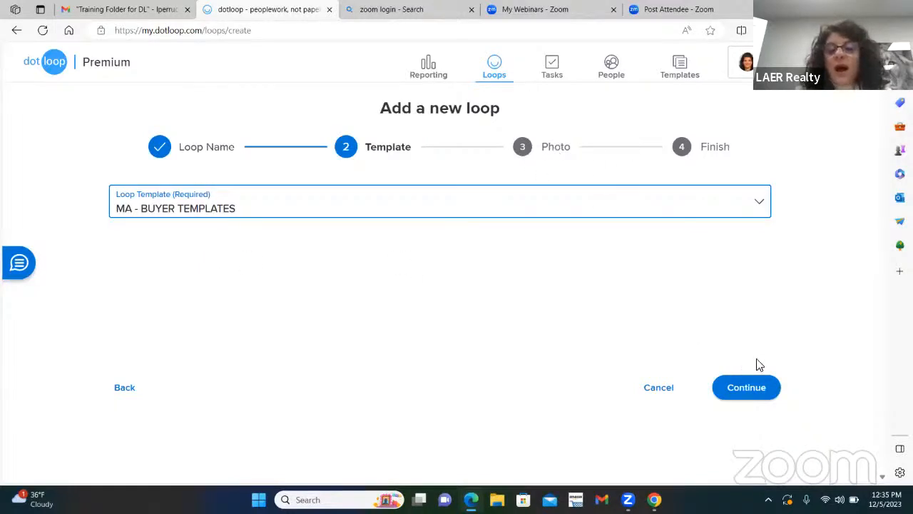
pyautogui.click(748, 393)
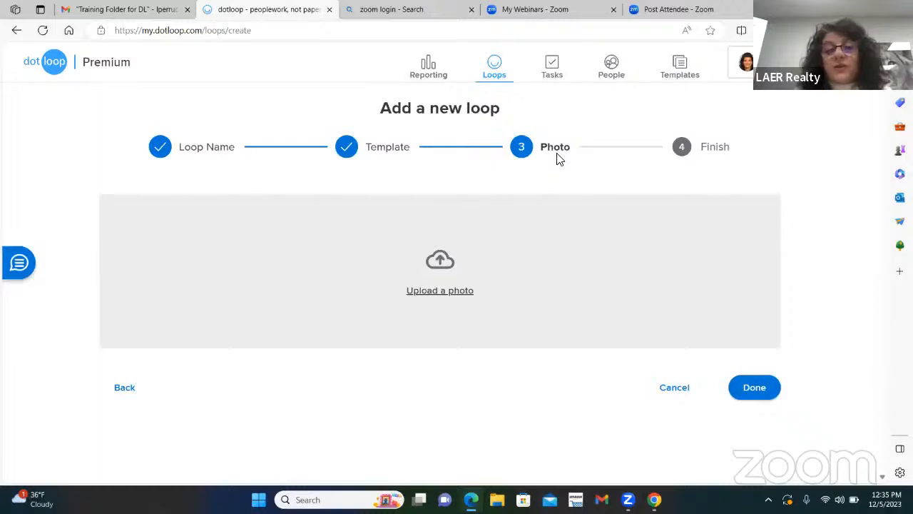
pyautogui.click(467, 294)
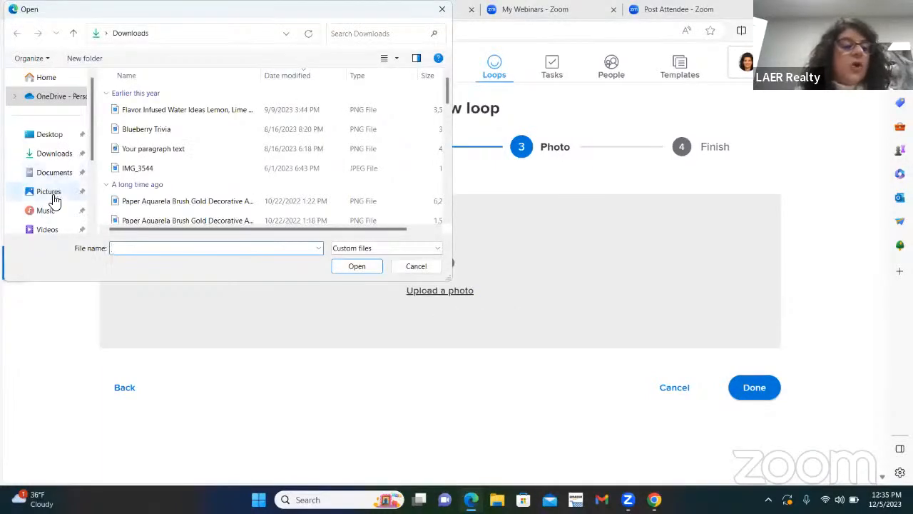
# Set the LION image from Pictures as the loop photo, then remove it again.
pyautogui.click(53, 195)
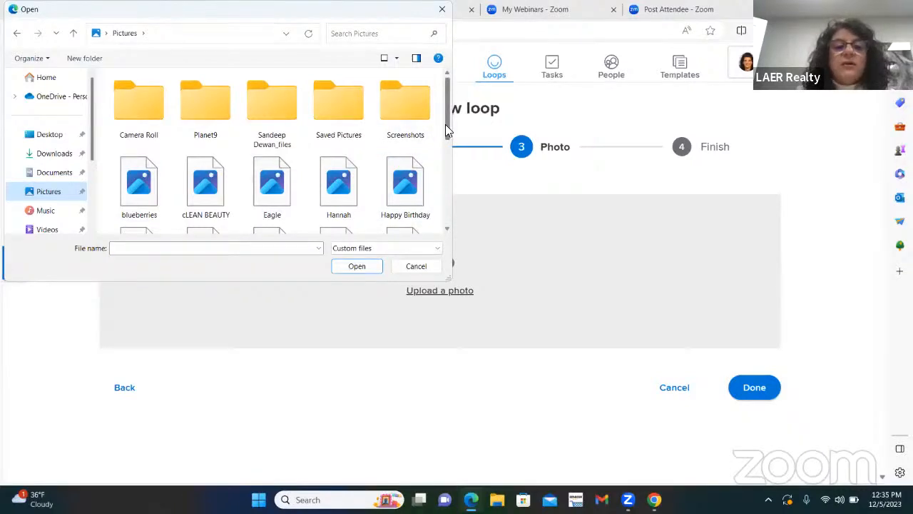
pyautogui.moveTo(446, 124); pyautogui.dragTo(443, 160)
pyautogui.doubleClick(410, 172)
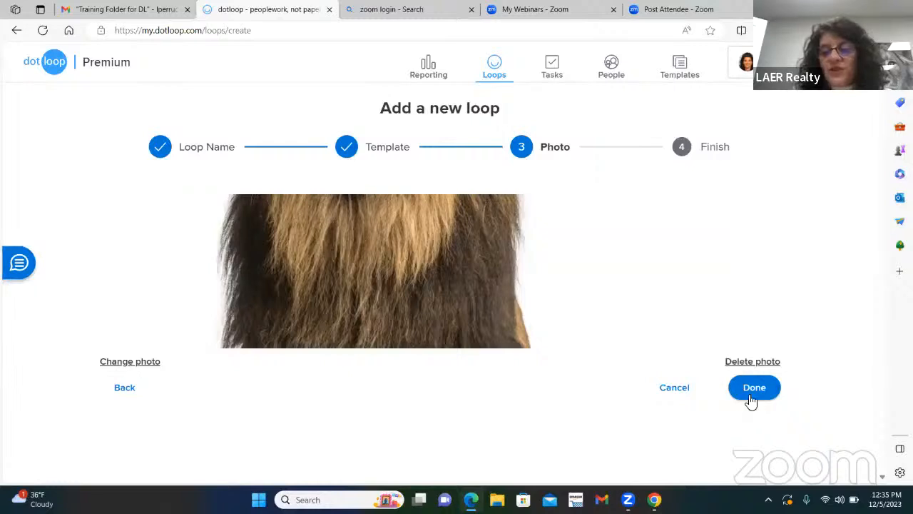
pyautogui.click(731, 361)
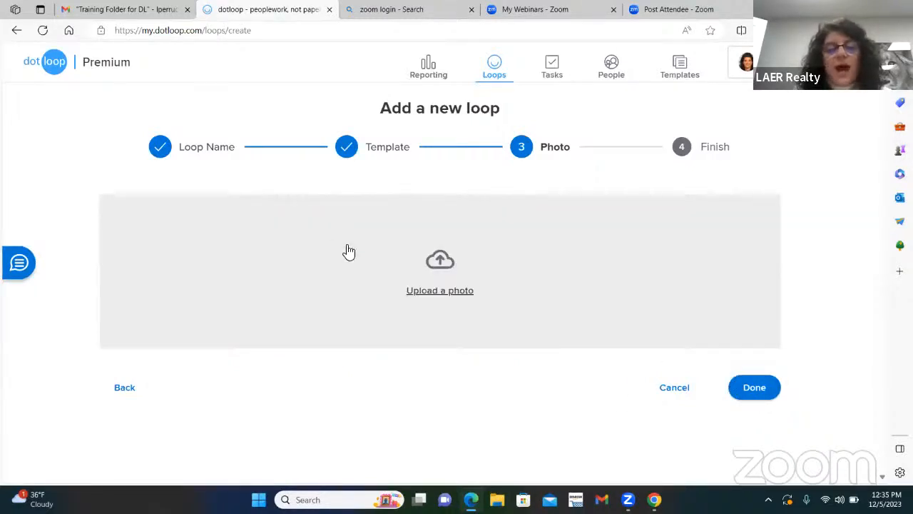
# Browse Pictures and Saved Pictures for another photo, then cancel without choosing one.
pyautogui.click(432, 291)
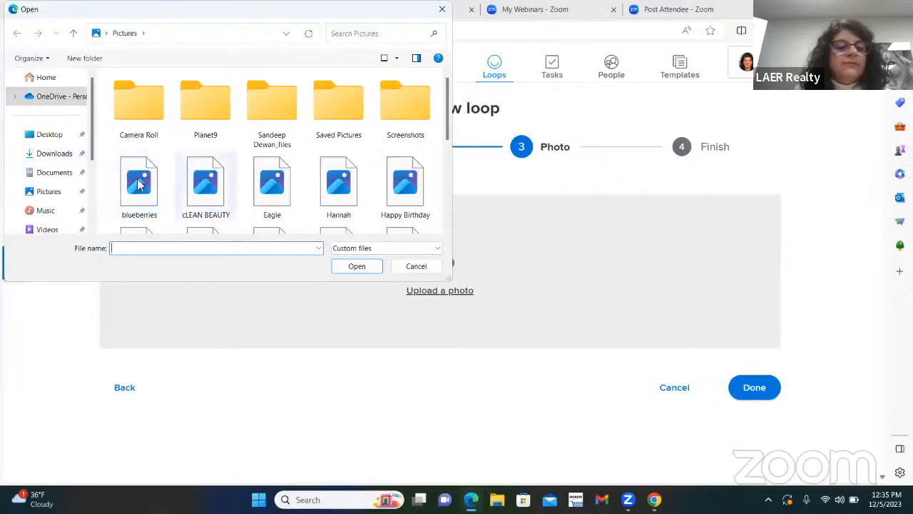
pyautogui.click(52, 191)
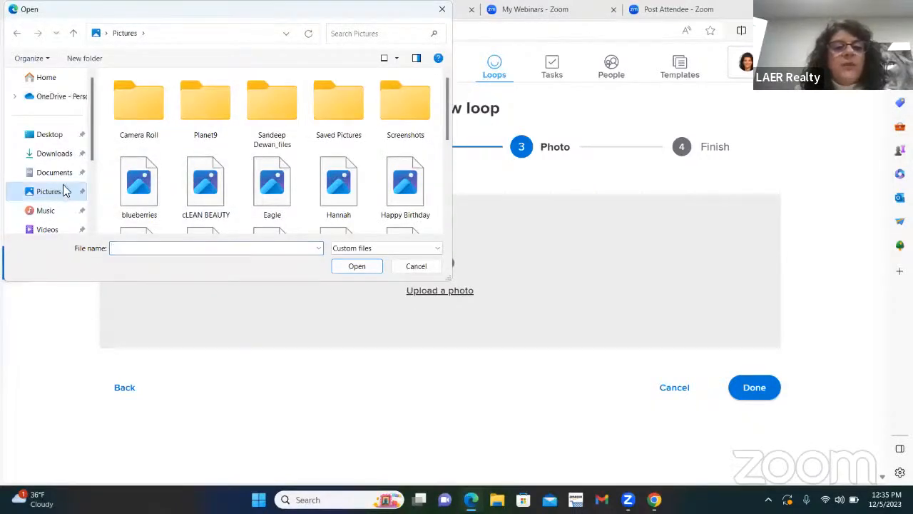
pyautogui.scroll(-1, 339, 149)
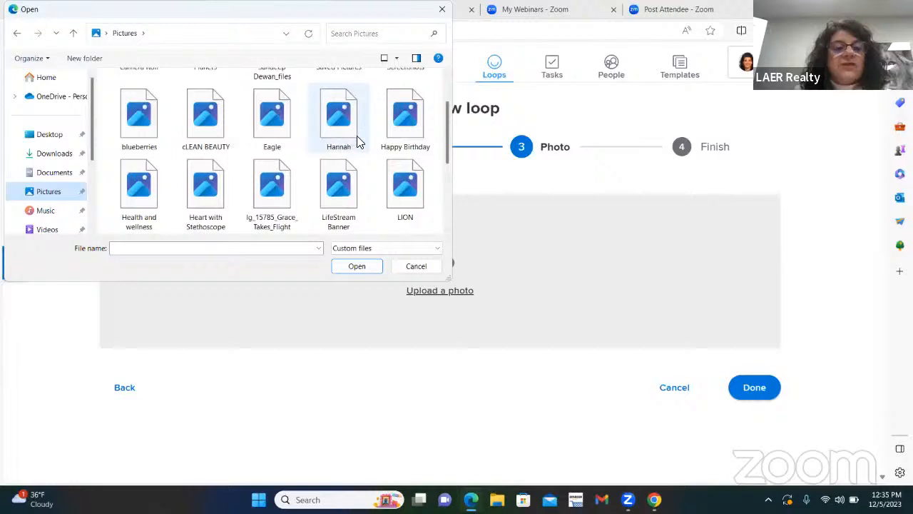
pyautogui.scroll(-2, 214, 182)
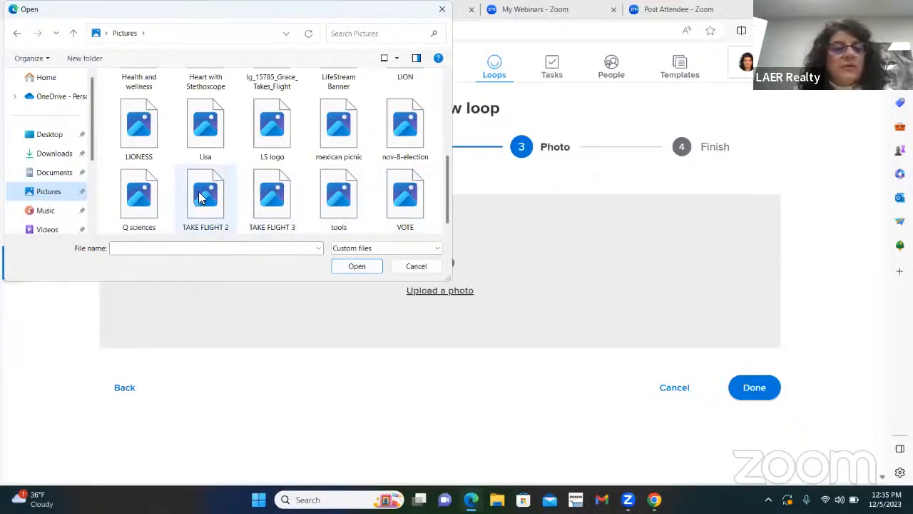
pyautogui.scroll(5, 205, 192)
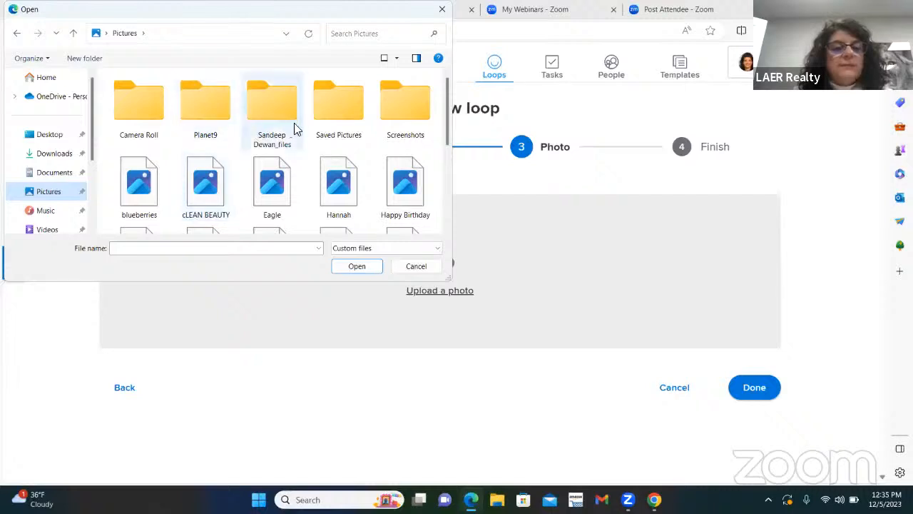
pyautogui.doubleClick(342, 117)
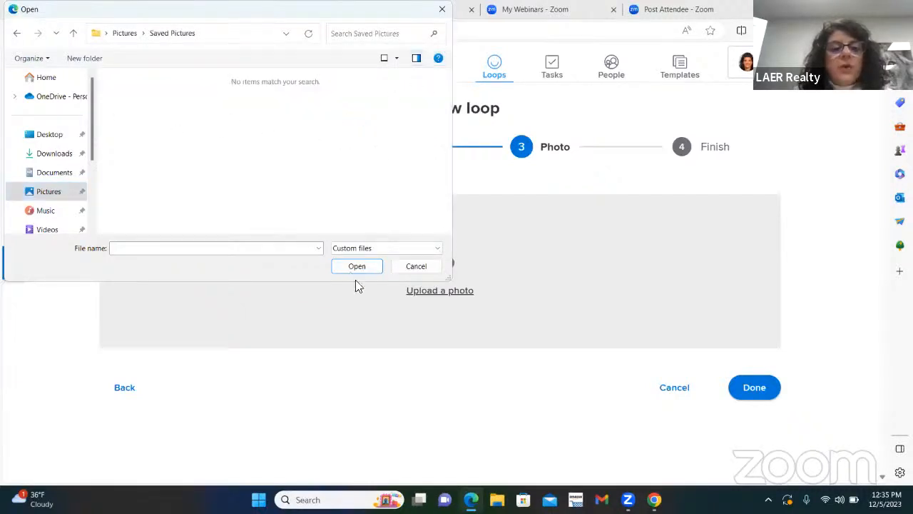
pyautogui.click(417, 267)
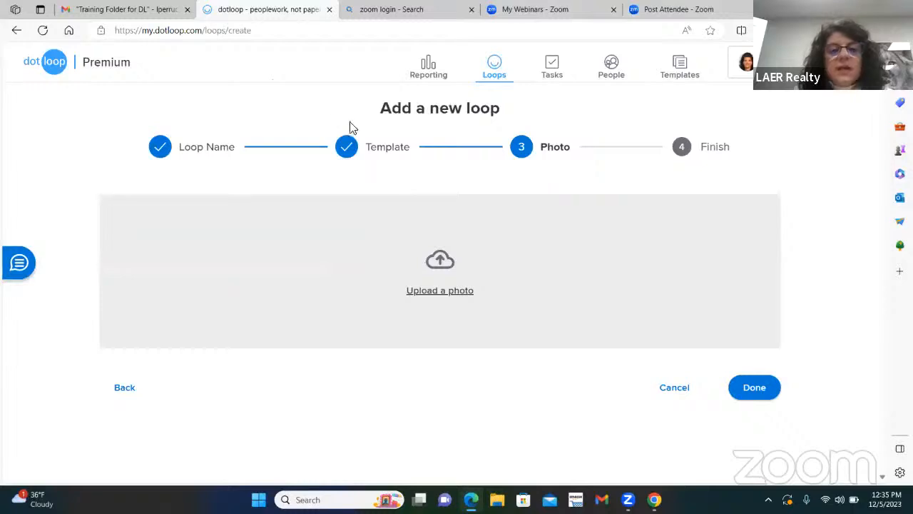
# Complete the wizard without a photo, mark the loop Pre-Offer, and view the new loop.
pyautogui.click(751, 391)
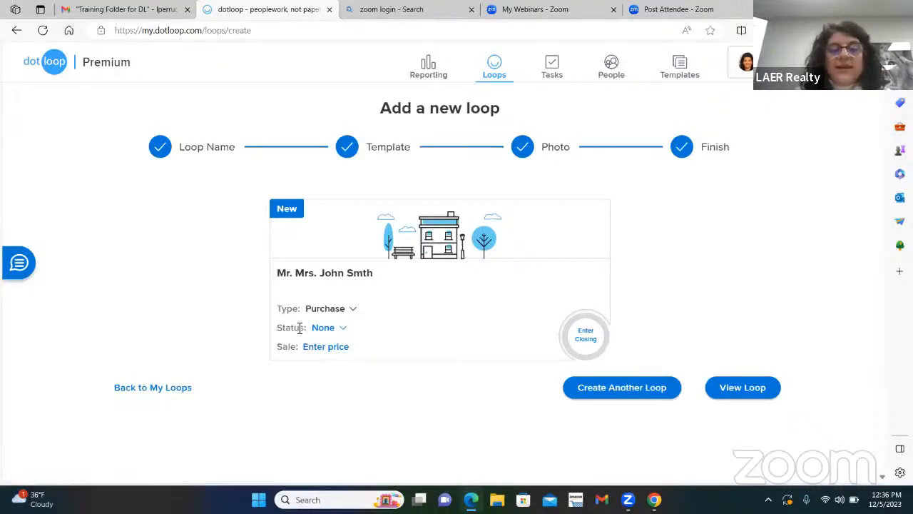
pyautogui.click(323, 328)
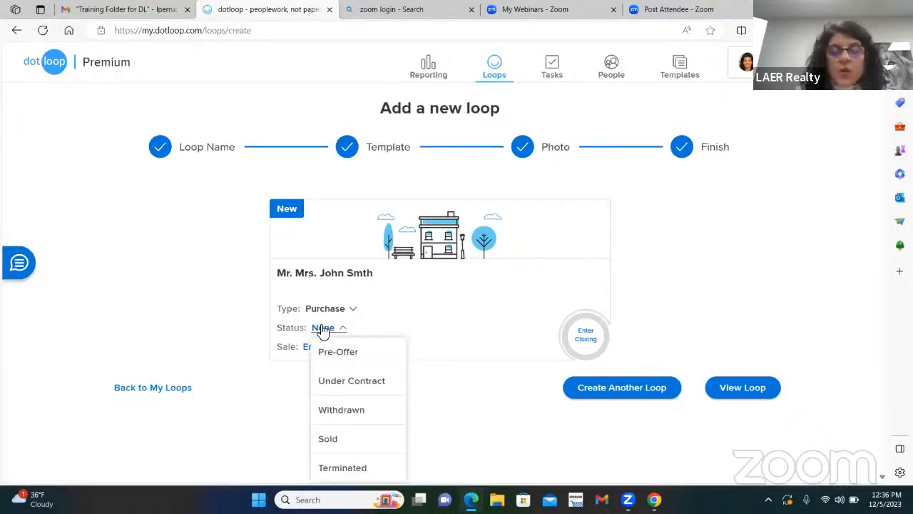
pyautogui.click(357, 351)
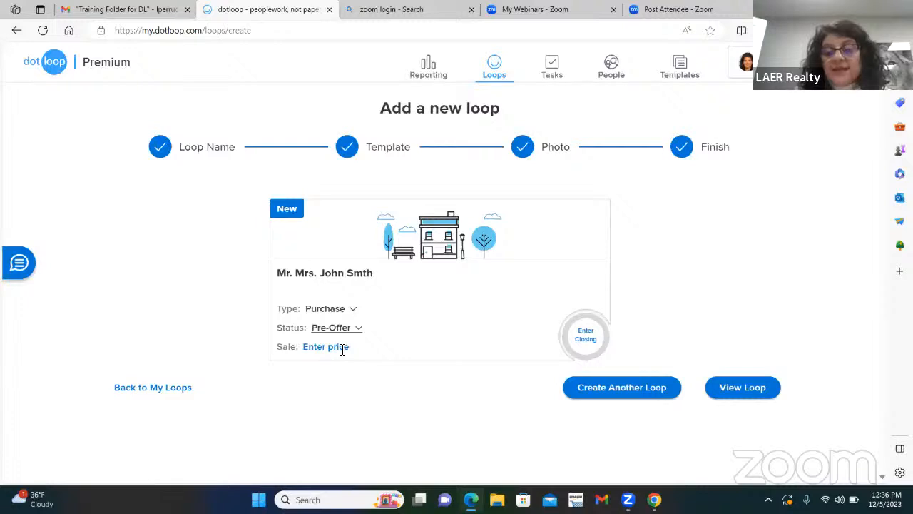
pyautogui.click(745, 390)
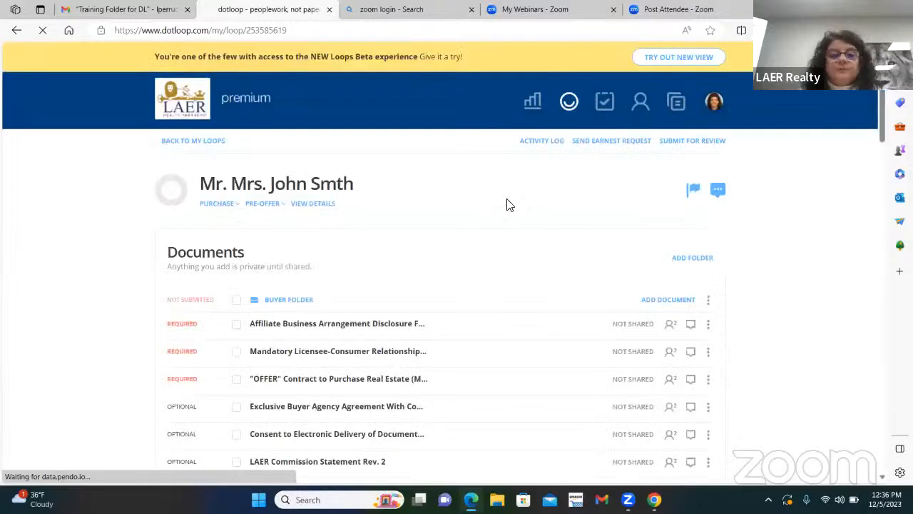
pyautogui.scroll(-1, 428, 178)
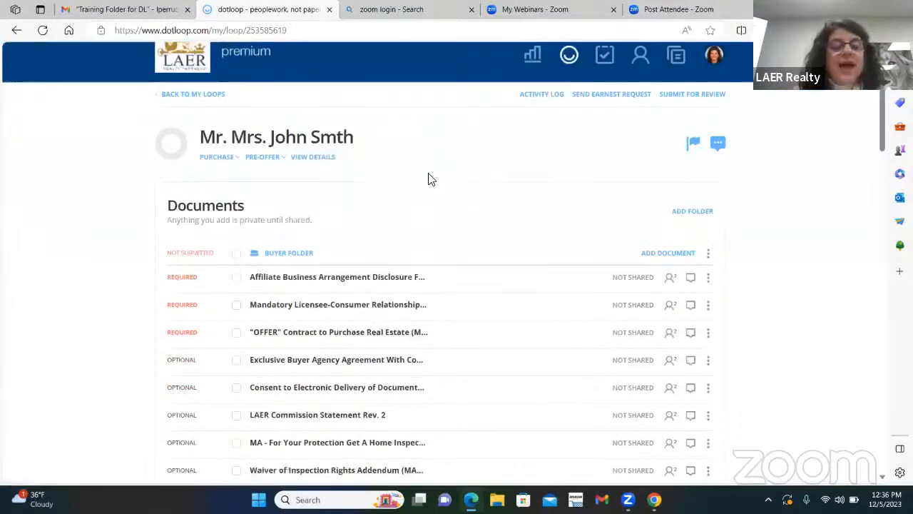
pyautogui.scroll(-2, 371, 207)
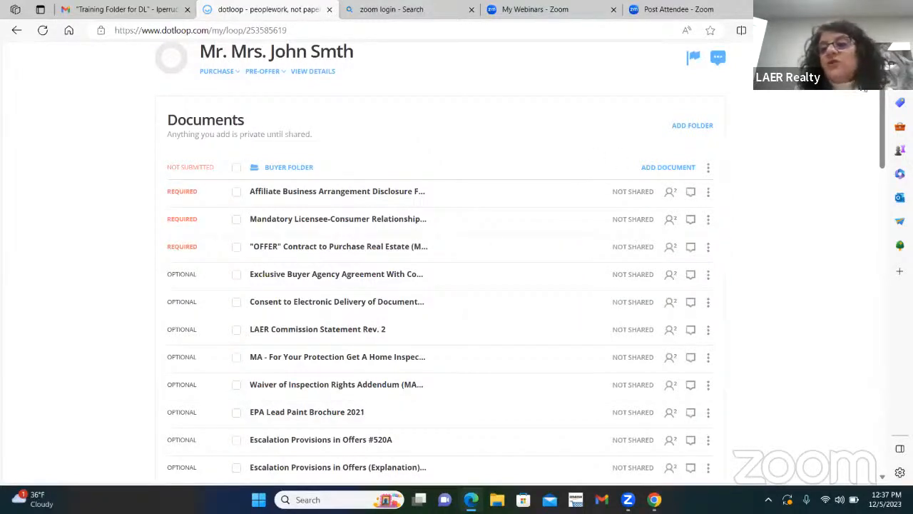
# Change your own role in the loop's People list from NONE to BUYING AGENT.
pyautogui.moveTo(881, 104); pyautogui.dragTo(877, 329)
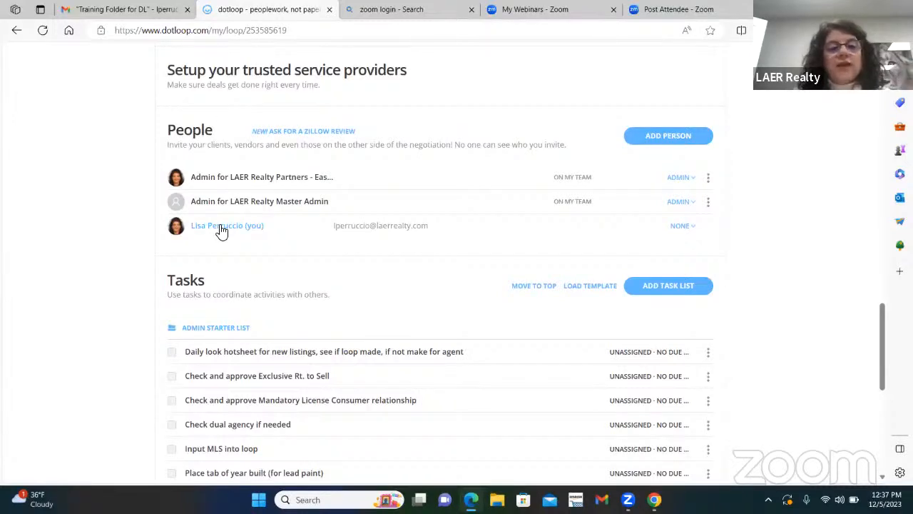
pyautogui.click(694, 229)
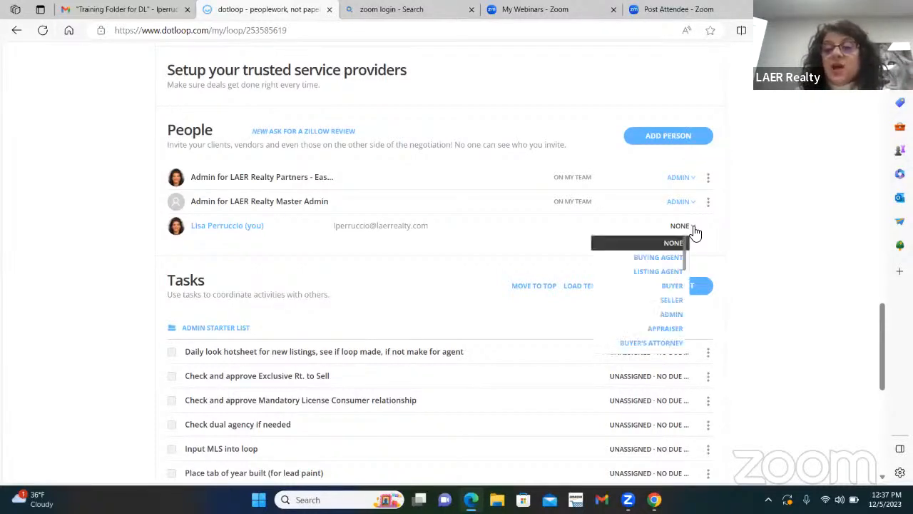
pyautogui.click(665, 257)
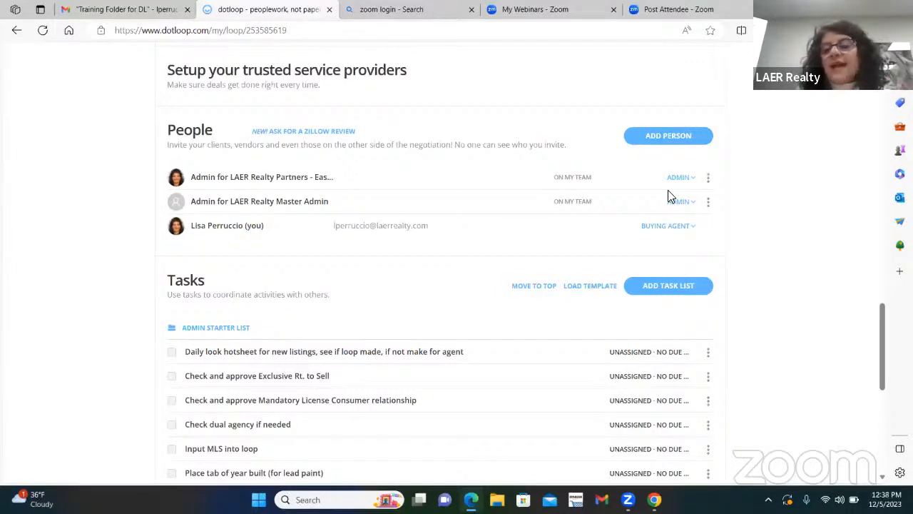
# Enter the buyer client's full name, fill the e-mail from the saved contact, and set role to BUYER.
pyautogui.click(703, 140)
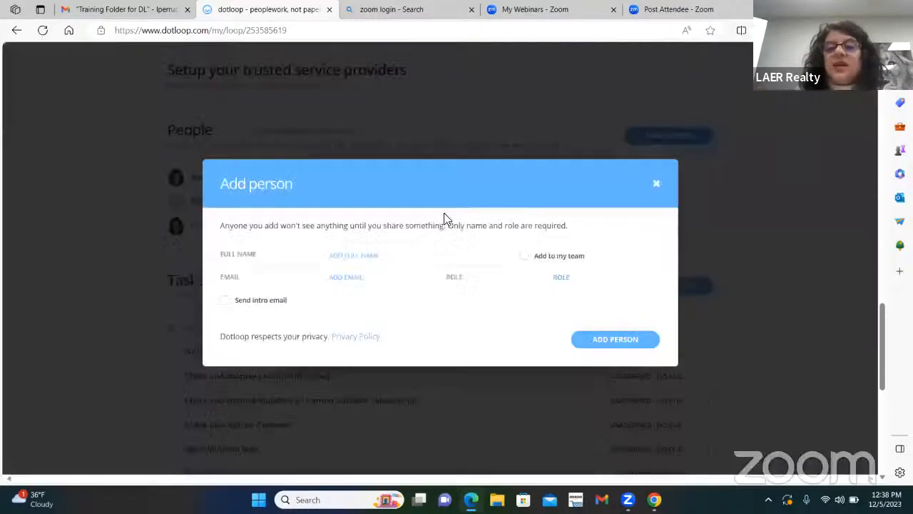
pyautogui.click(354, 260)
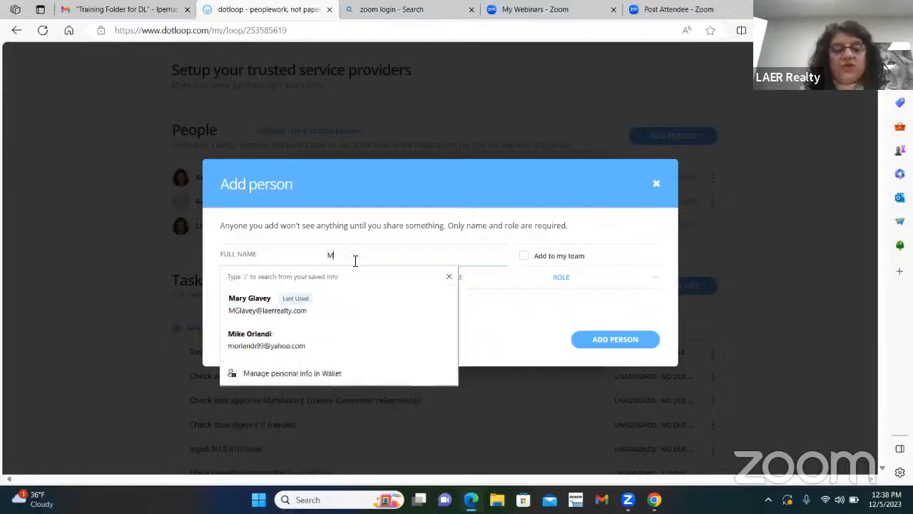
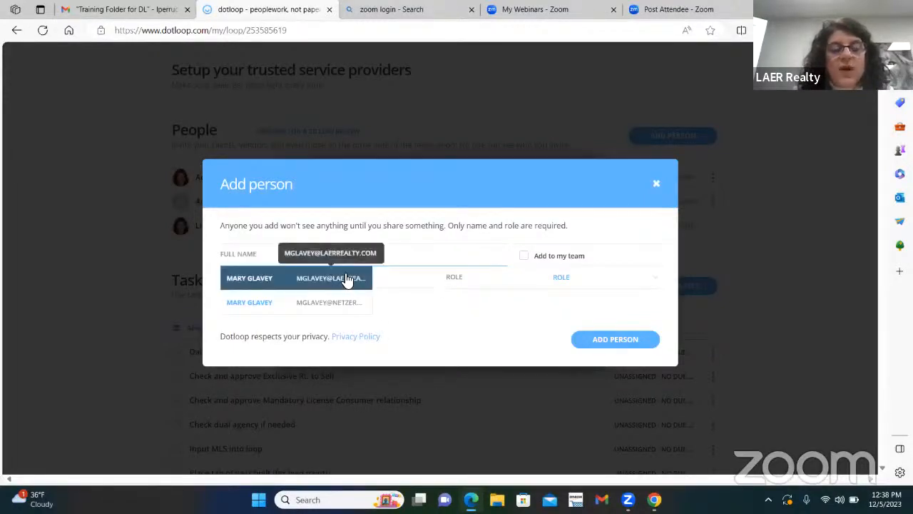
pyautogui.click(346, 277)
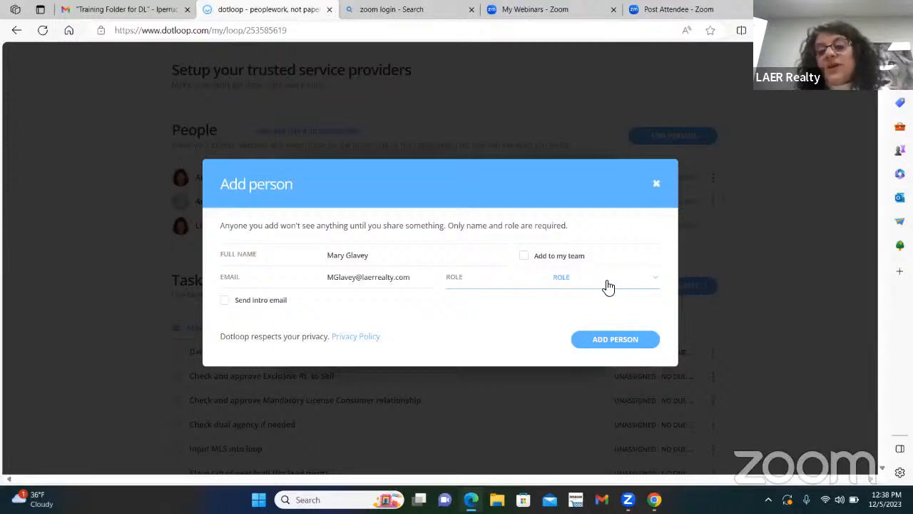
pyautogui.click(654, 283)
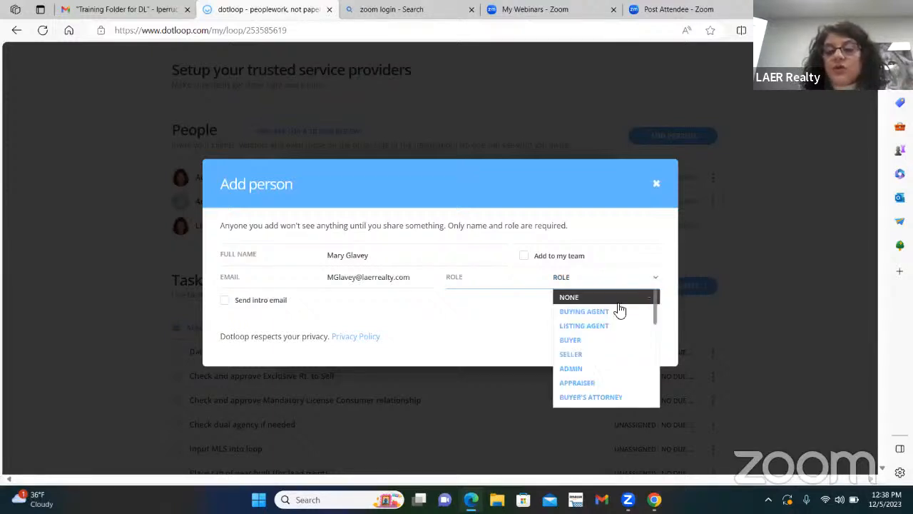
pyautogui.click(574, 339)
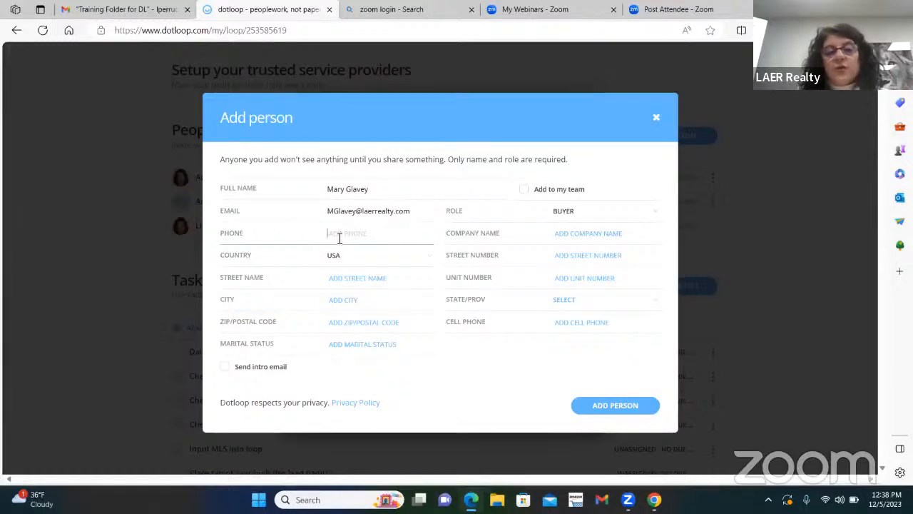
# Enter the buyer's street number and street name, dismissing the saved-address suggestions.
pyautogui.click(561, 258)
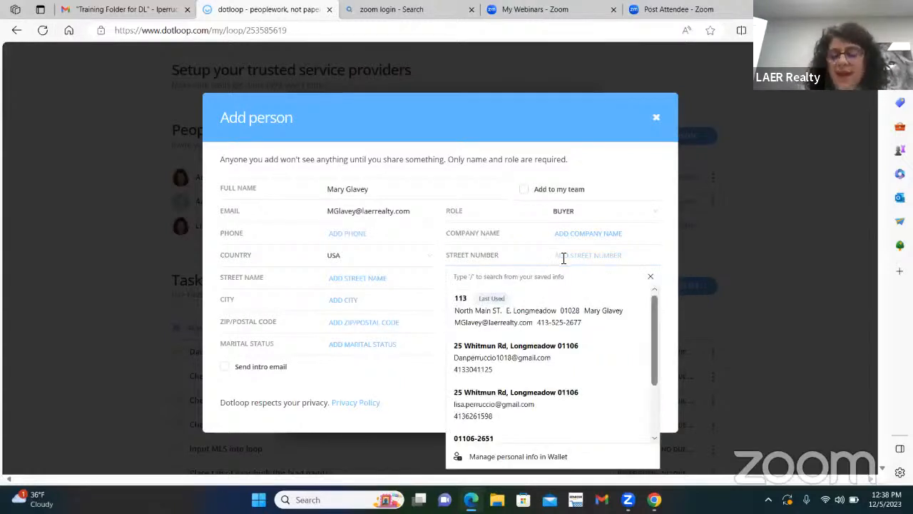
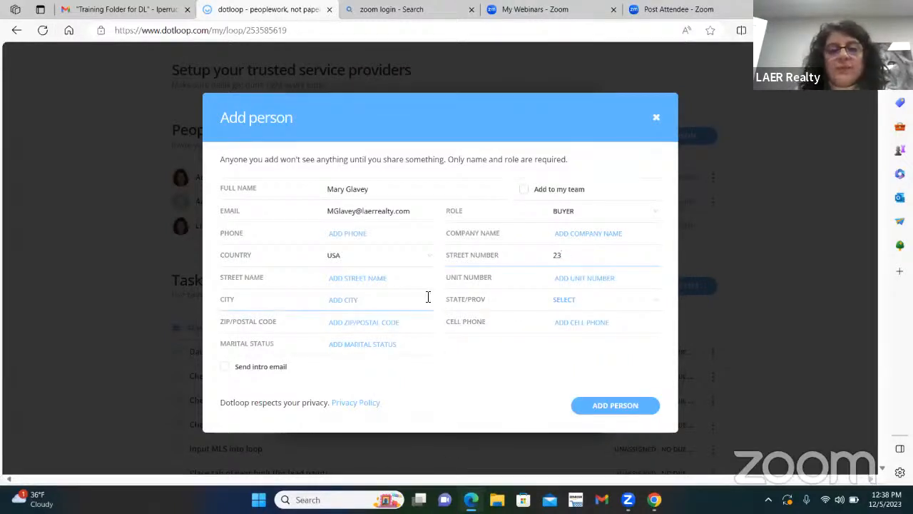
pyautogui.click(357, 281)
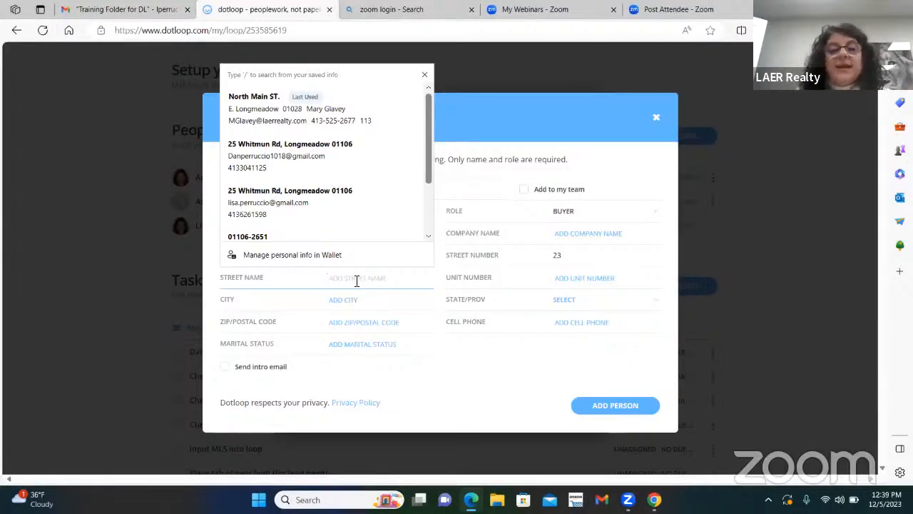
pyautogui.scroll(-1, 366, 188)
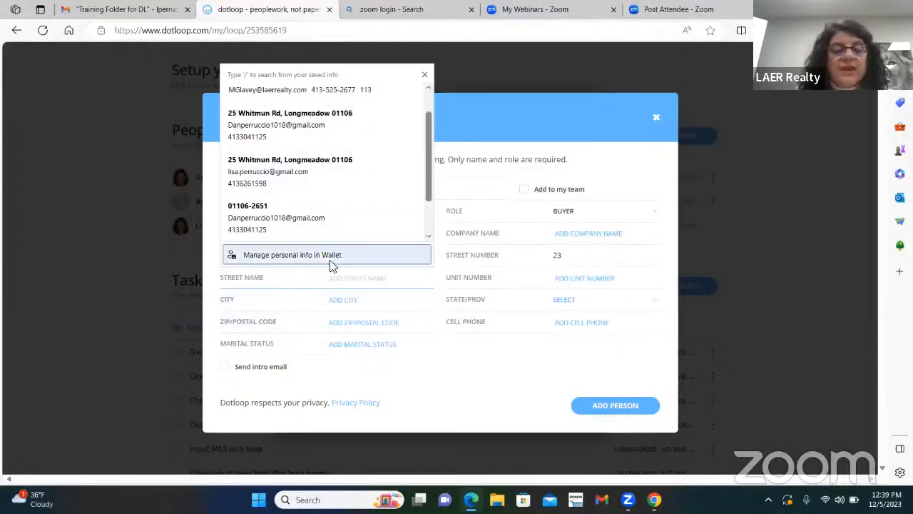
pyautogui.click(425, 77)
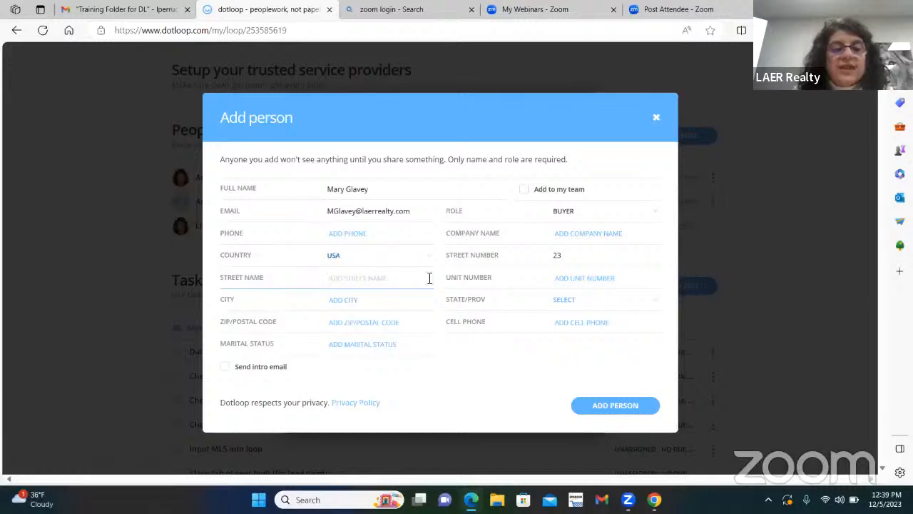
pyautogui.click(352, 278)
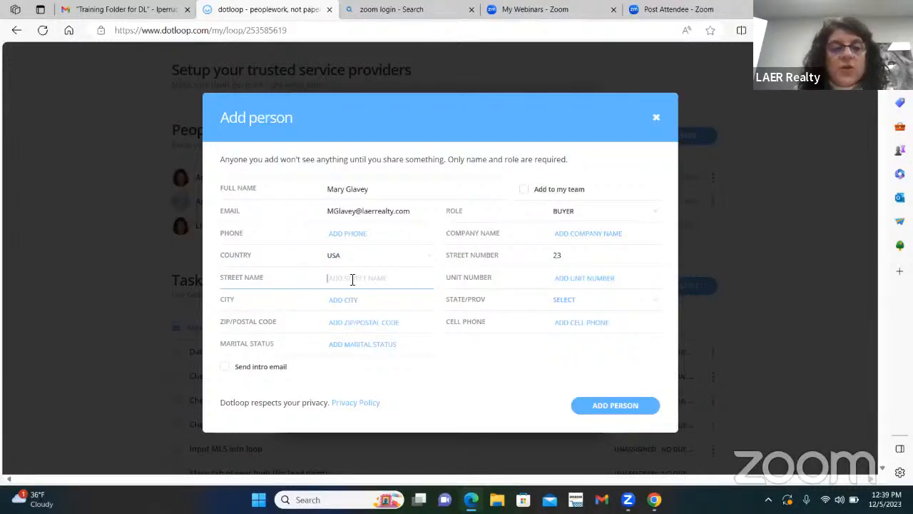
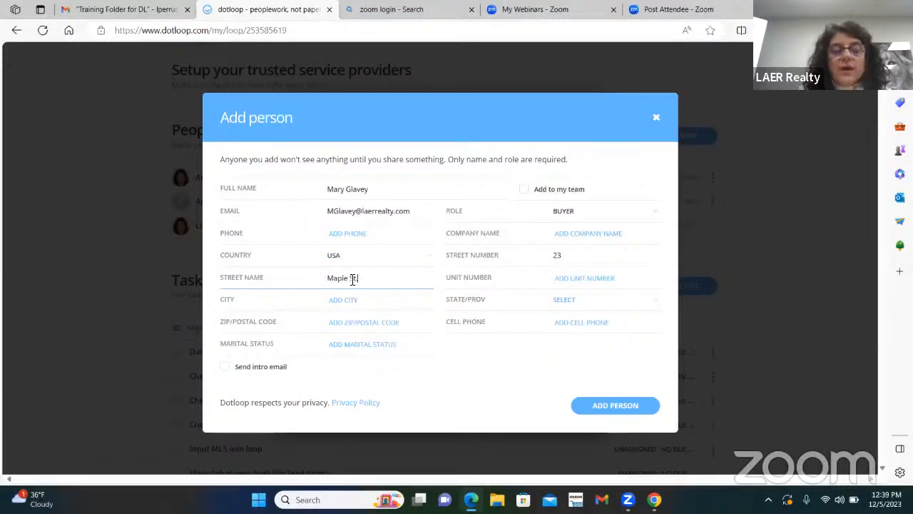
pyautogui.press('Tab')
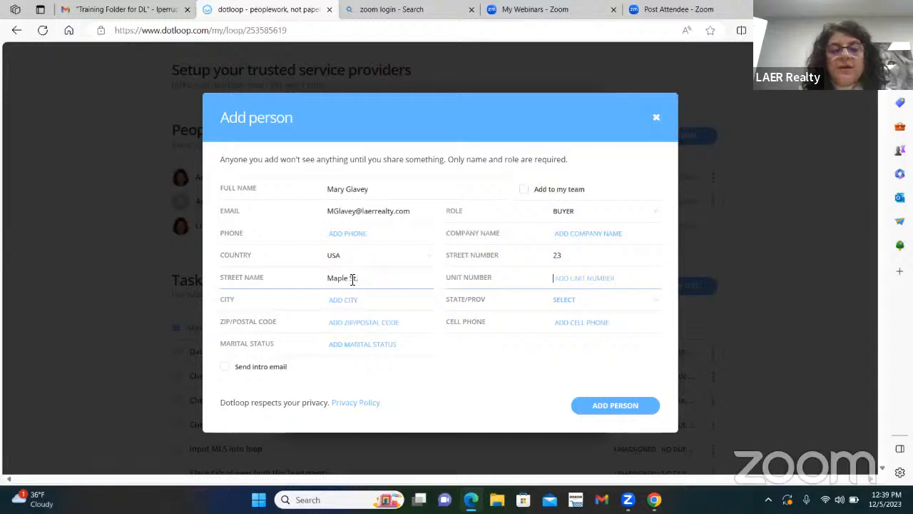
pyautogui.press('Tab')
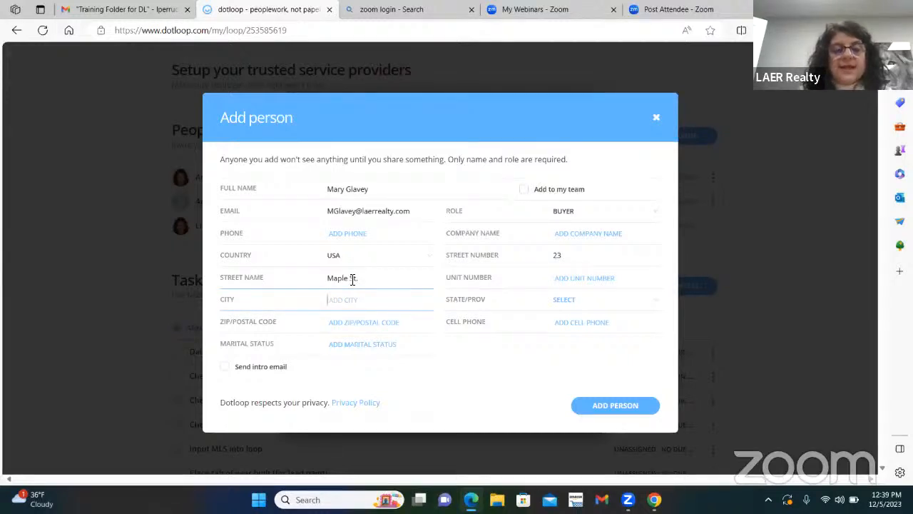
# Fill in the buyer's city, state and ZIP code, then save the buyer to the loop.
pyautogui.write('E. L')
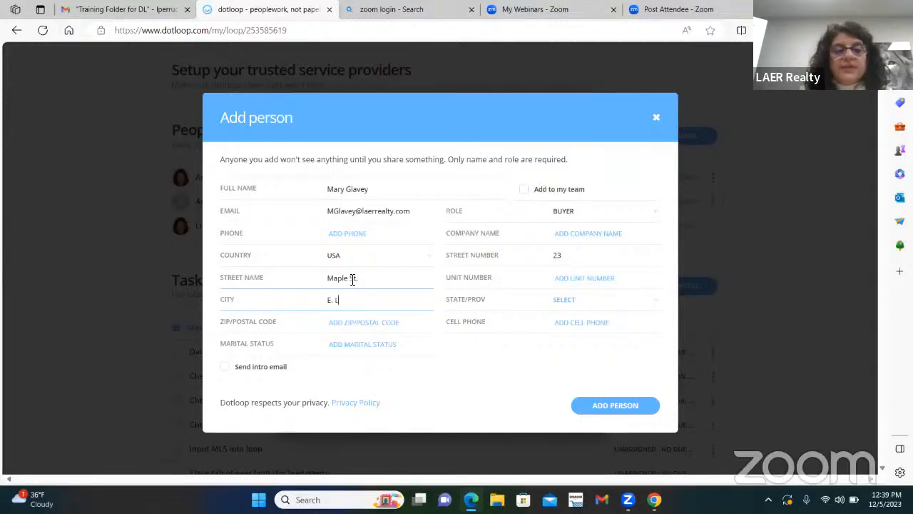
pyautogui.write('ongmeadow')
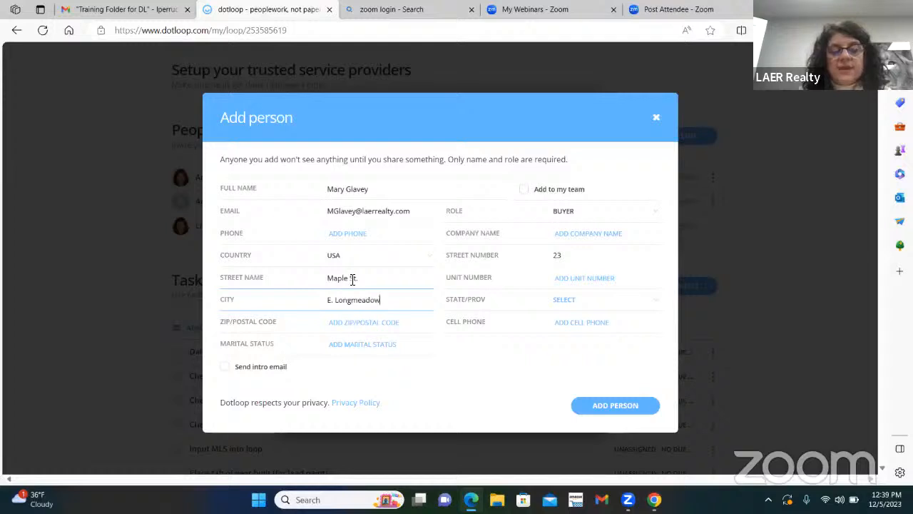
pyautogui.press('Tab')
pyautogui.press('m')
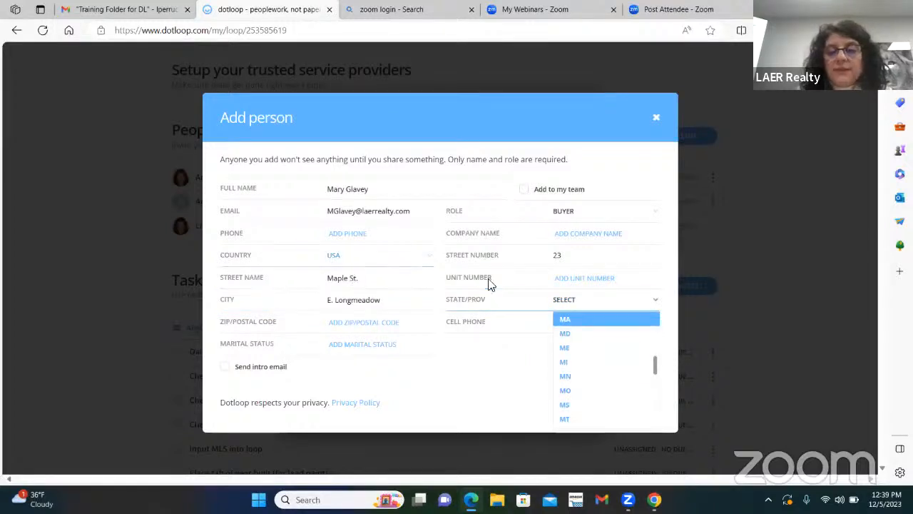
pyautogui.click(565, 322)
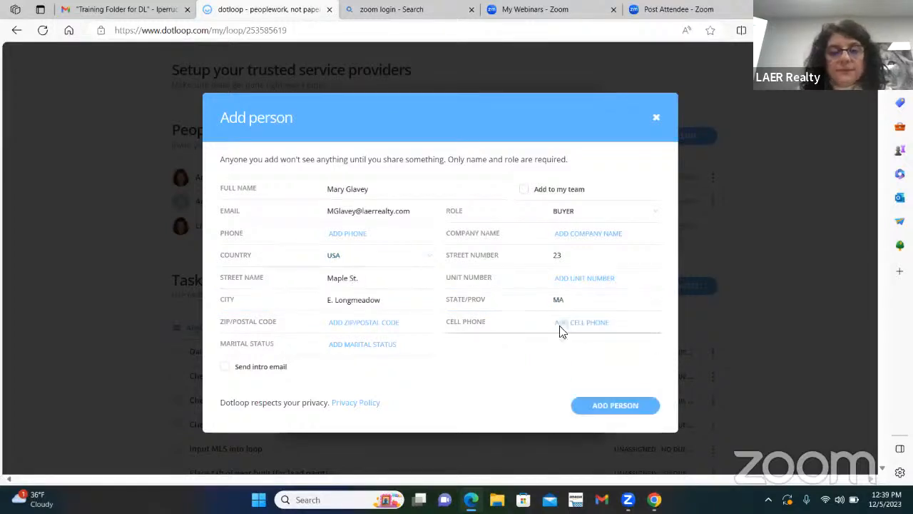
pyautogui.click(361, 324)
pyautogui.write('01028')
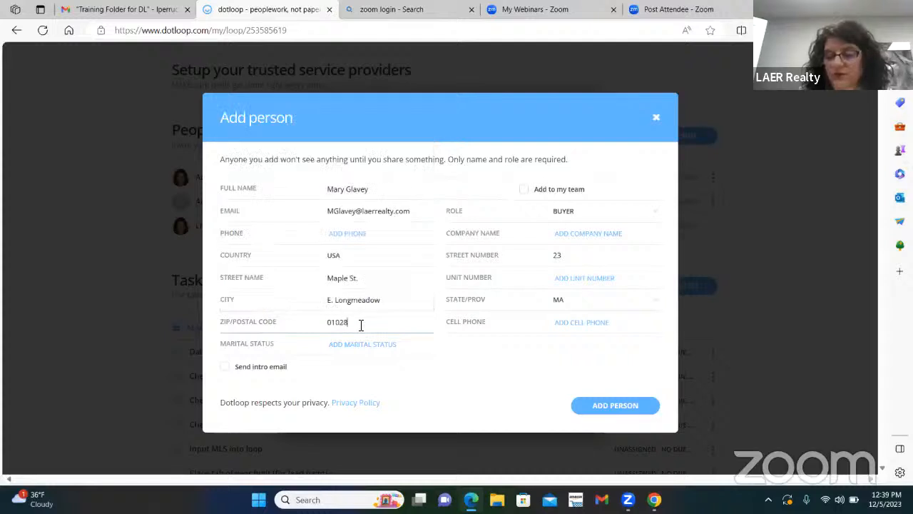
pyautogui.click(635, 407)
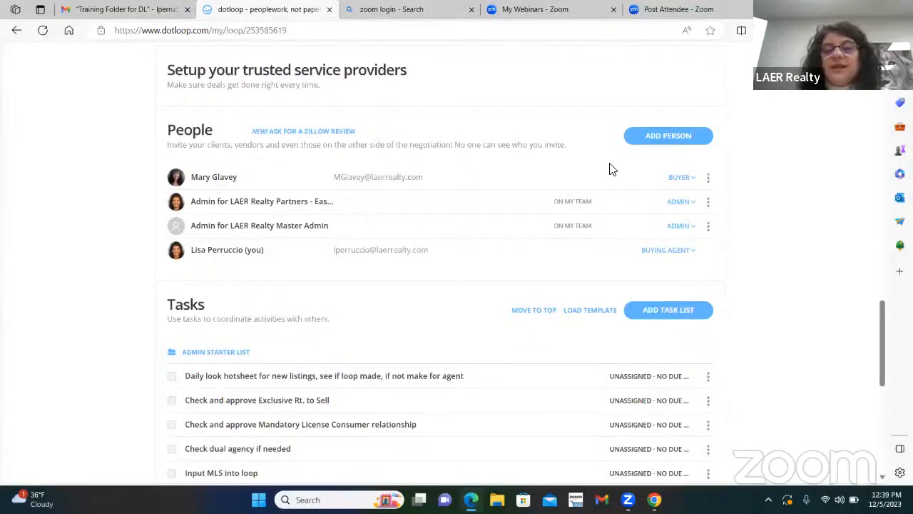
# Open a blank Add person form for another loop participant.
pyautogui.click(662, 139)
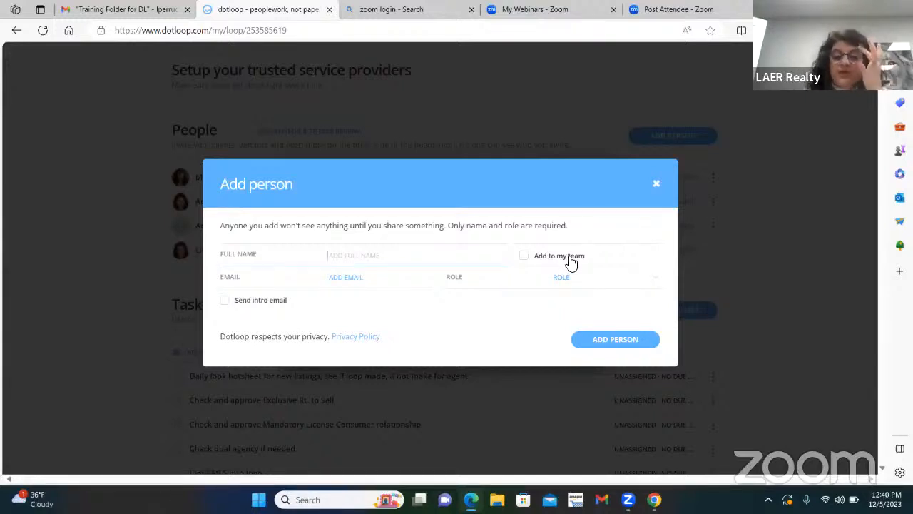
# Close the blank Add person form without adding anyone to the loop.
pyautogui.click(656, 182)
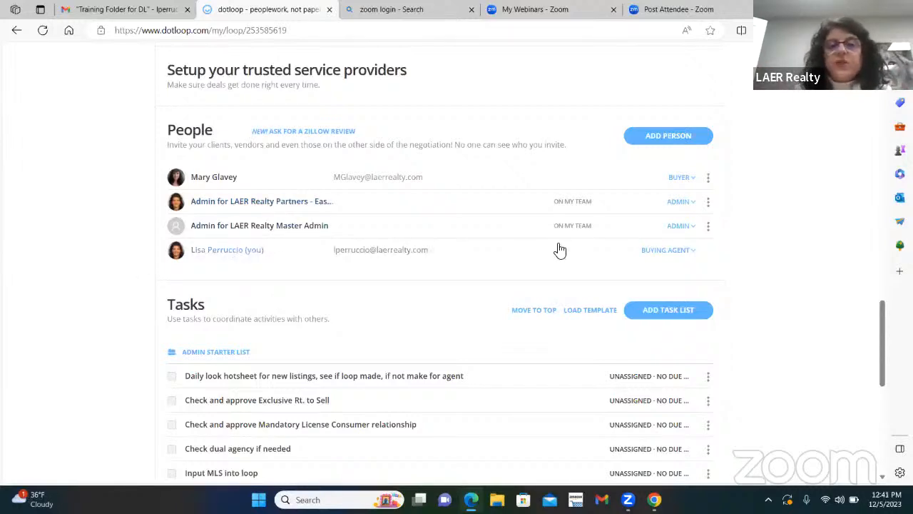
pyautogui.scroll(5, 557, 253)
pyautogui.scroll(10, 556, 256)
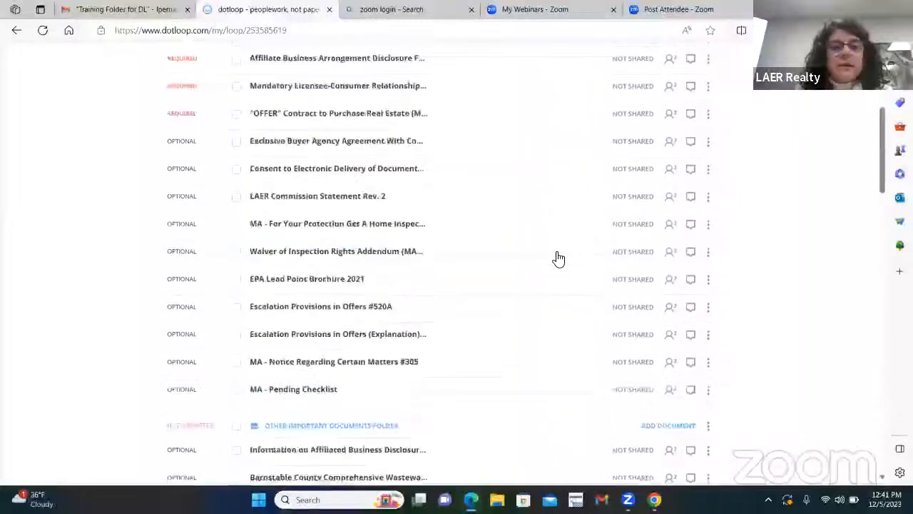
pyautogui.scroll(-2, 418, 220)
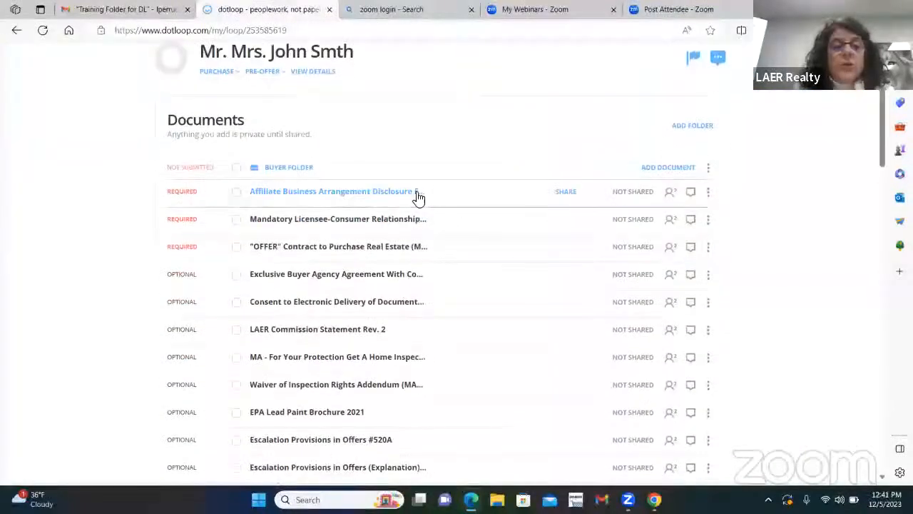
pyautogui.scroll(-1, 456, 146)
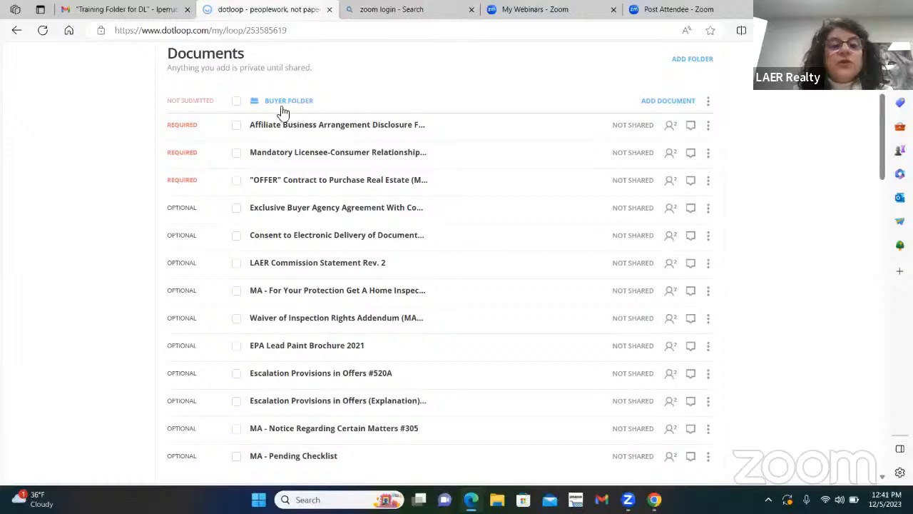
pyautogui.scroll(-3, 452, 216)
pyautogui.scroll(-1, 451, 216)
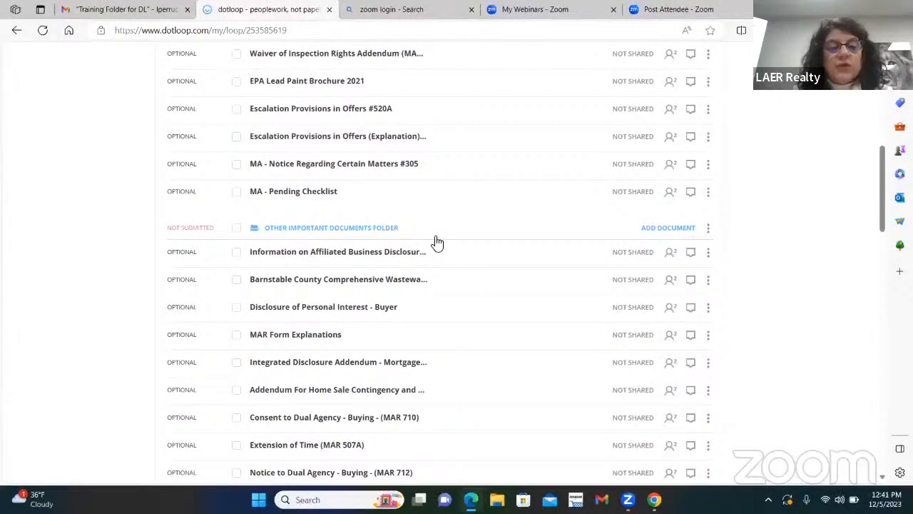
pyautogui.scroll(4, 449, 242)
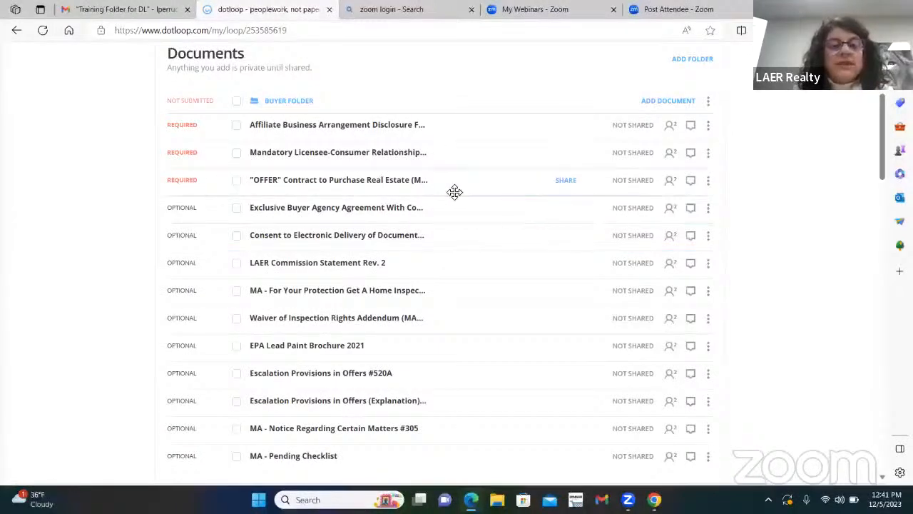
pyautogui.scroll(-3, 455, 197)
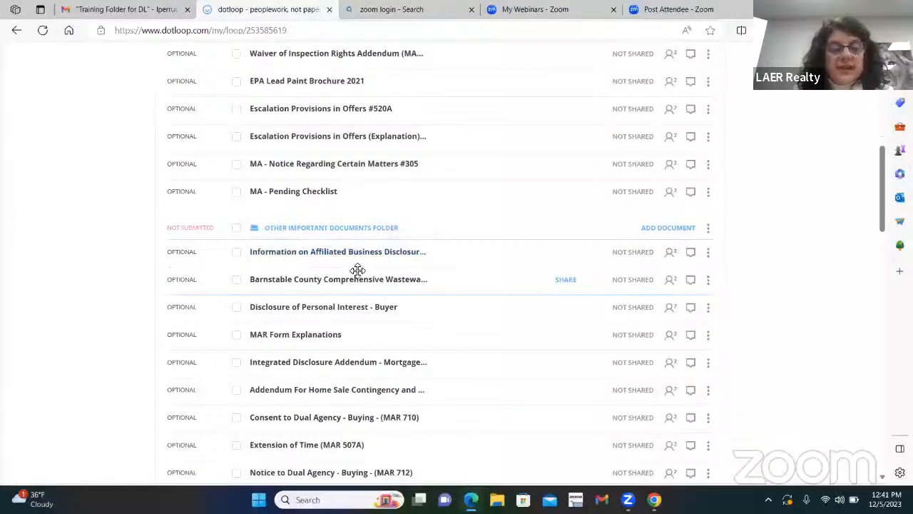
pyautogui.scroll(-2, 351, 295)
pyautogui.scroll(4, 393, 296)
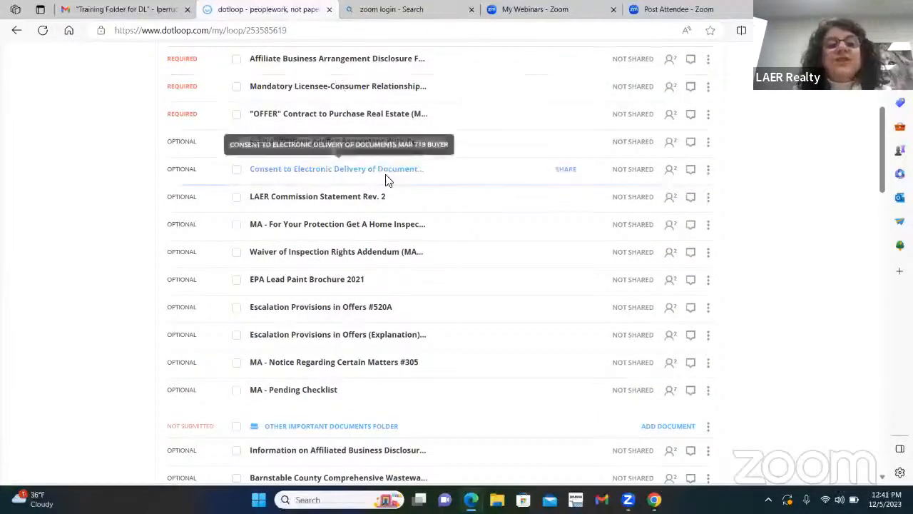
pyautogui.scroll(2, 328, 228)
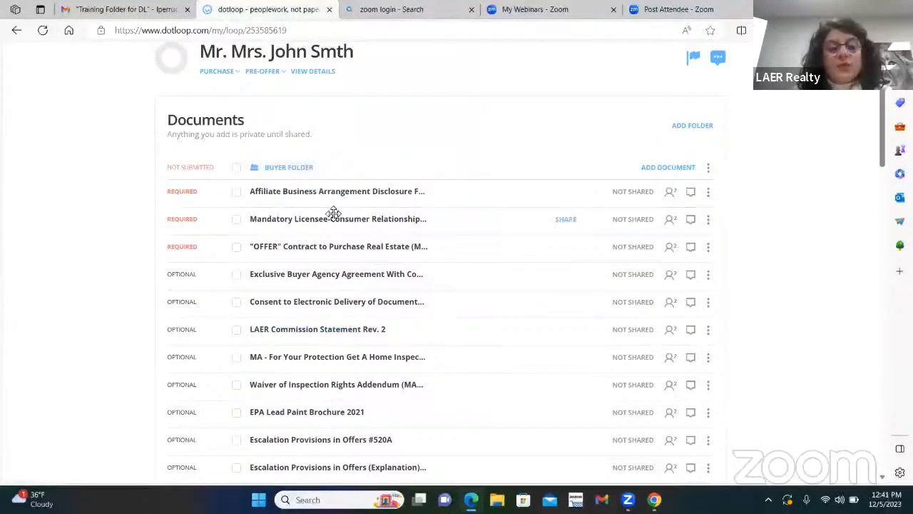
pyautogui.scroll(-2, 495, 307)
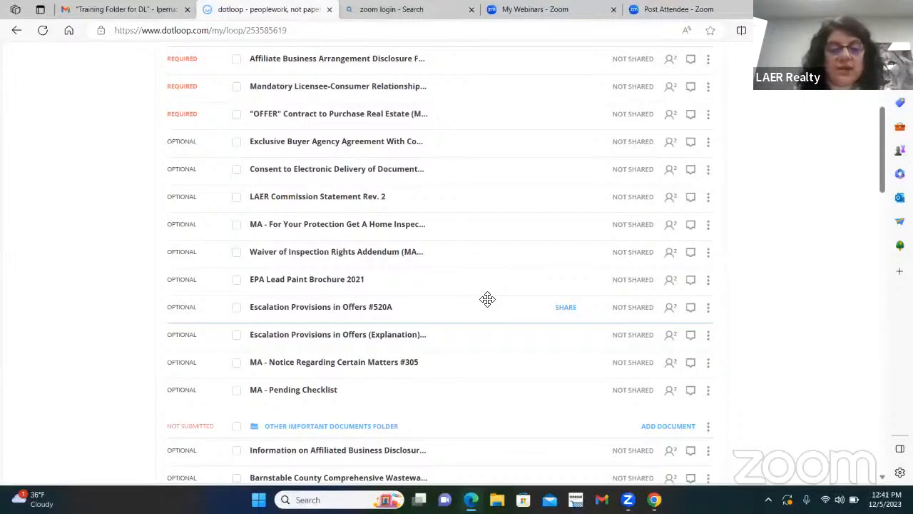
pyautogui.scroll(-2, 487, 299)
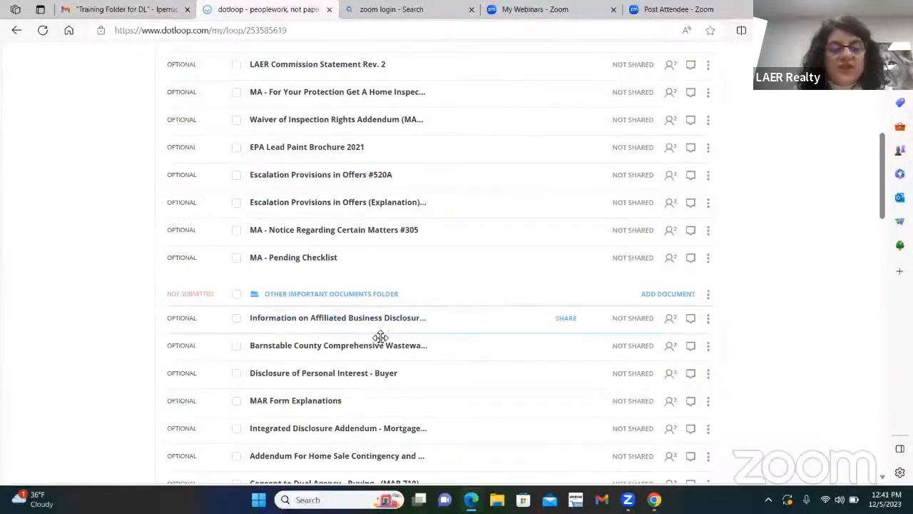
pyautogui.scroll(-1, 477, 349)
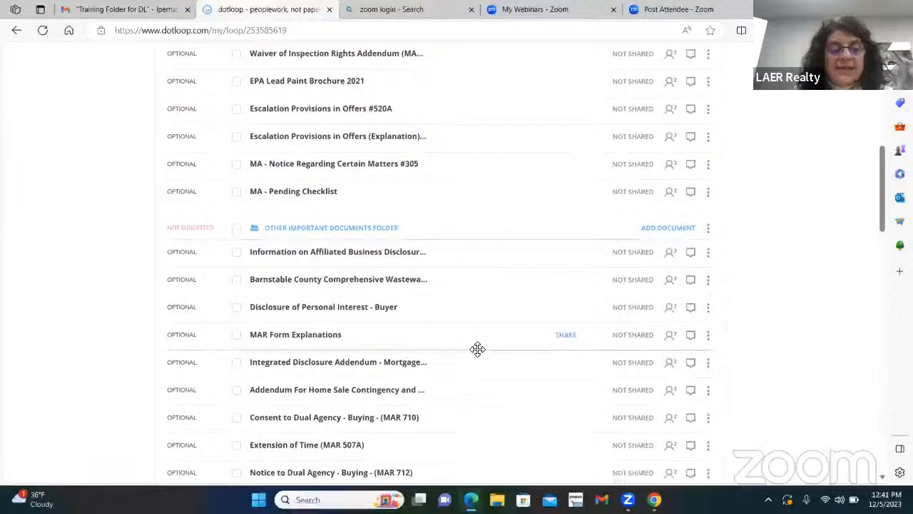
pyautogui.scroll(-1, 477, 349)
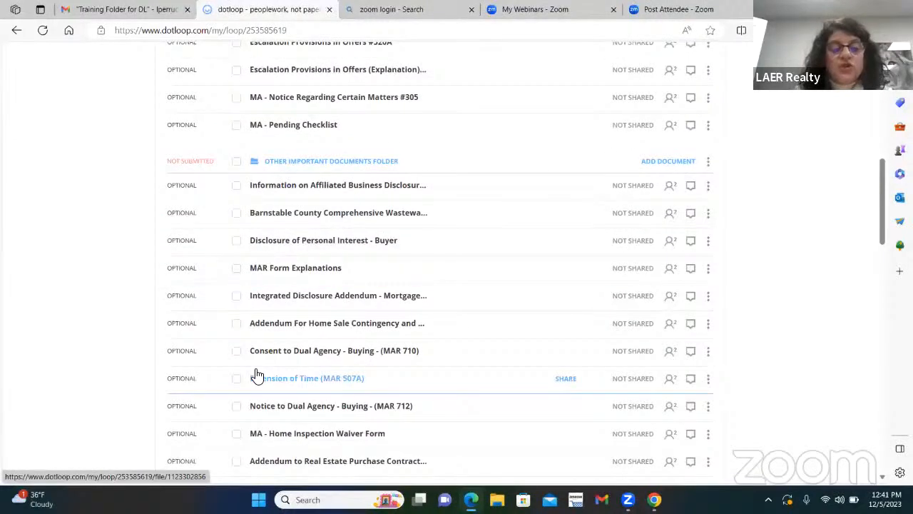
# Move Extension of Time (MAR 507A) into the Buyer Folder and collapse Other Important Documents.
pyautogui.moveTo(283, 383); pyautogui.dragTo(304, 92)
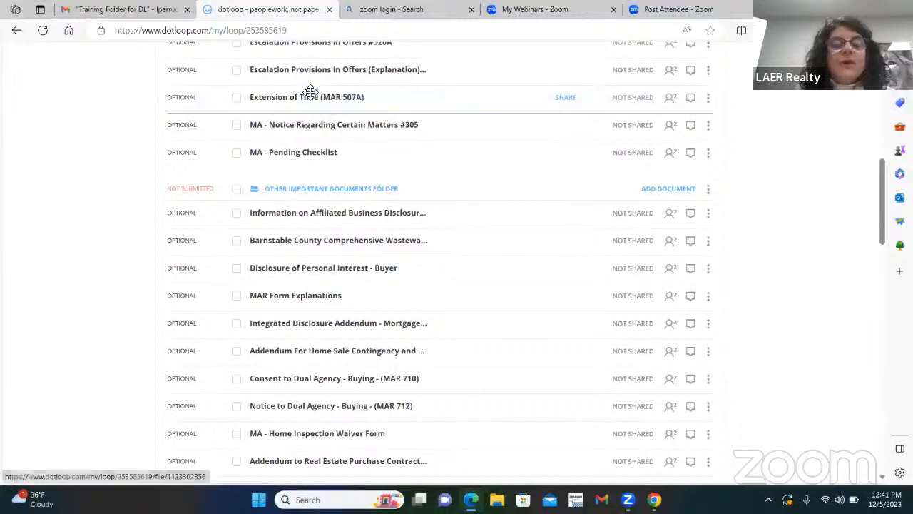
pyautogui.click(361, 190)
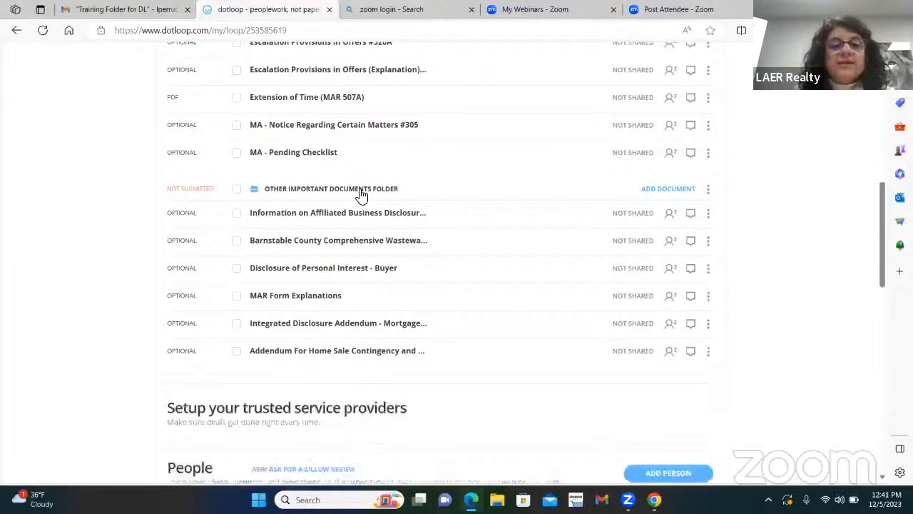
pyautogui.scroll(3, 520, 209)
pyautogui.scroll(1, 519, 209)
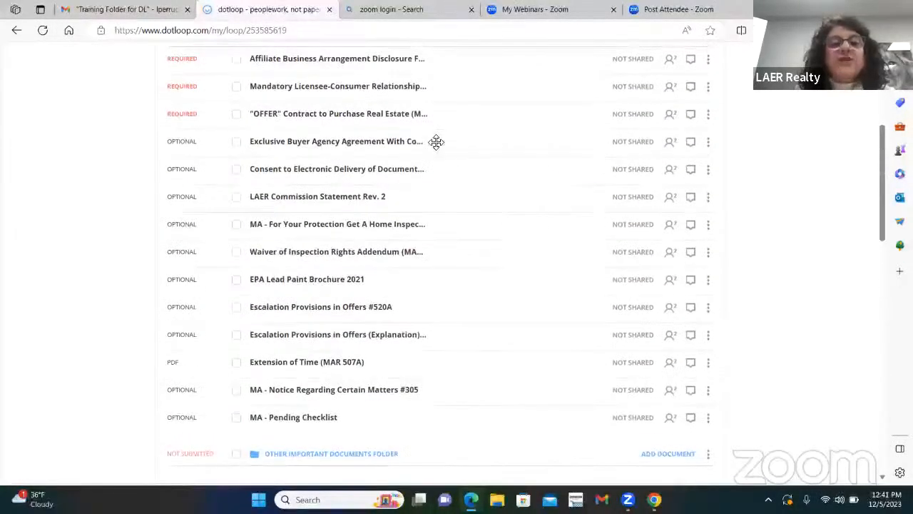
pyautogui.scroll(1, 634, 396)
pyautogui.scroll(-4, 632, 391)
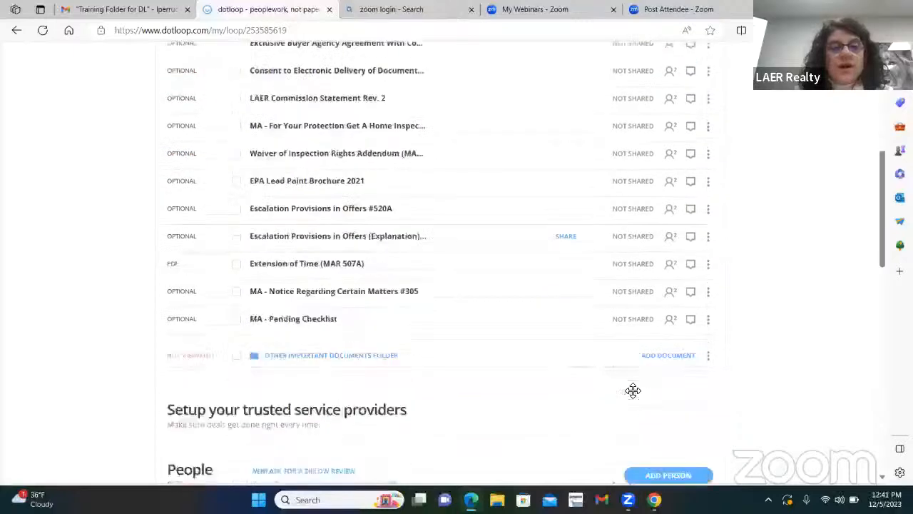
pyautogui.click(332, 256)
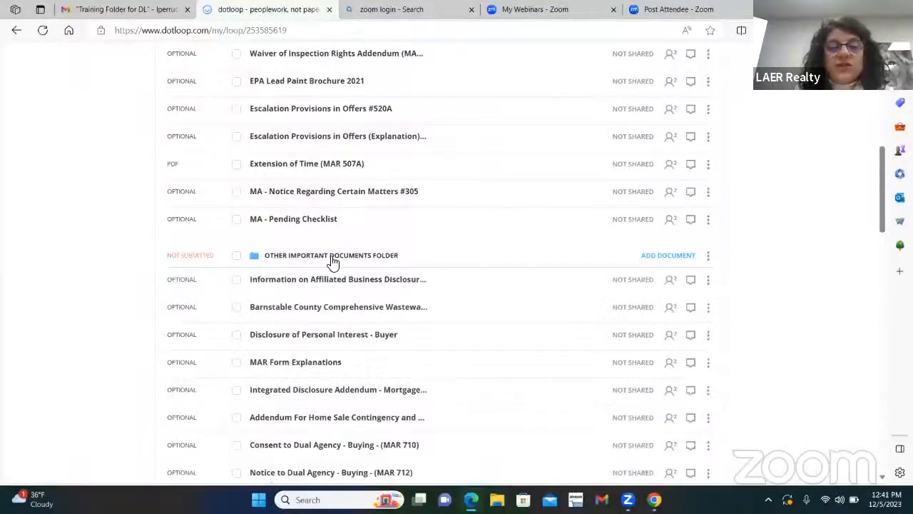
pyautogui.click(332, 255)
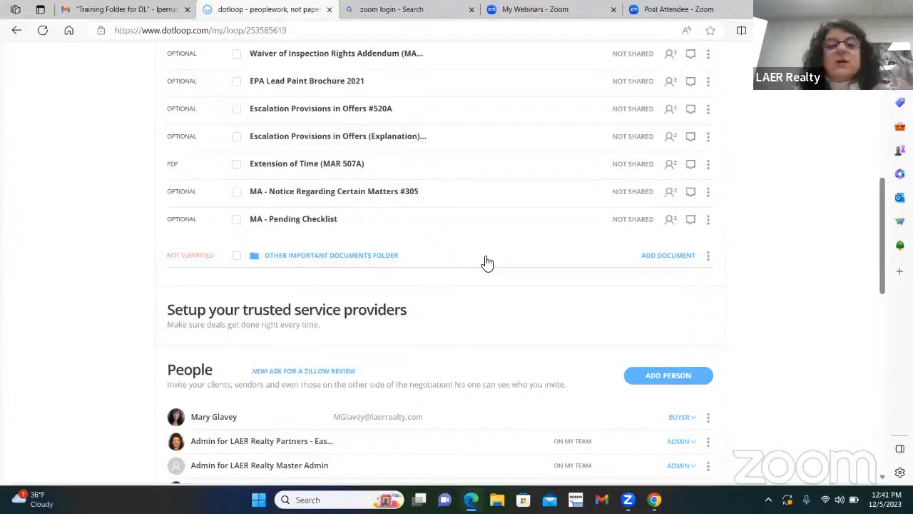
pyautogui.scroll(5, 514, 171)
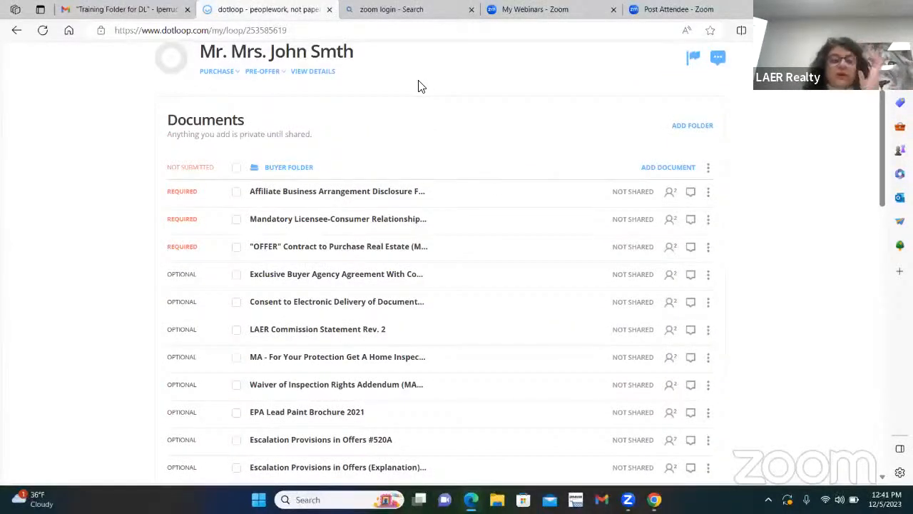
# Open the Mandatory Licensee-Consumer Relationship Disclosure and autofill the buyer and buying agent details.
pyautogui.click(316, 227)
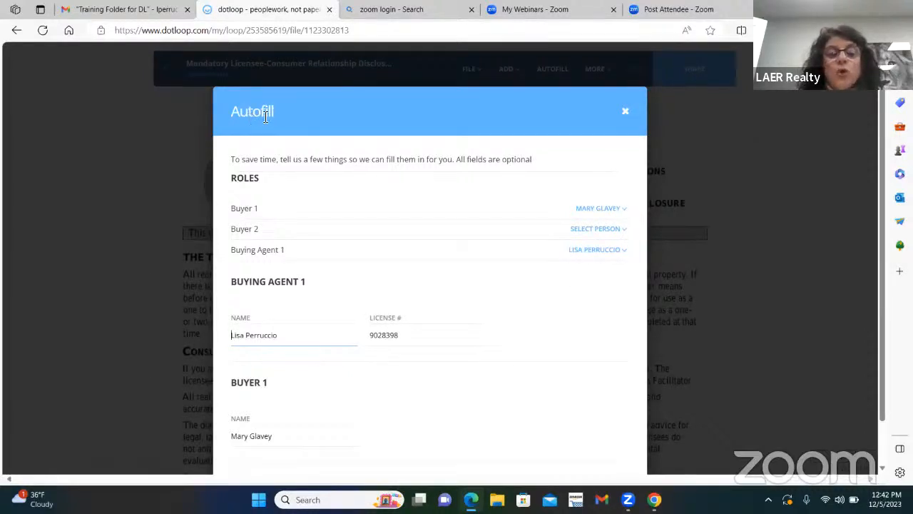
pyautogui.scroll(-1, 471, 371)
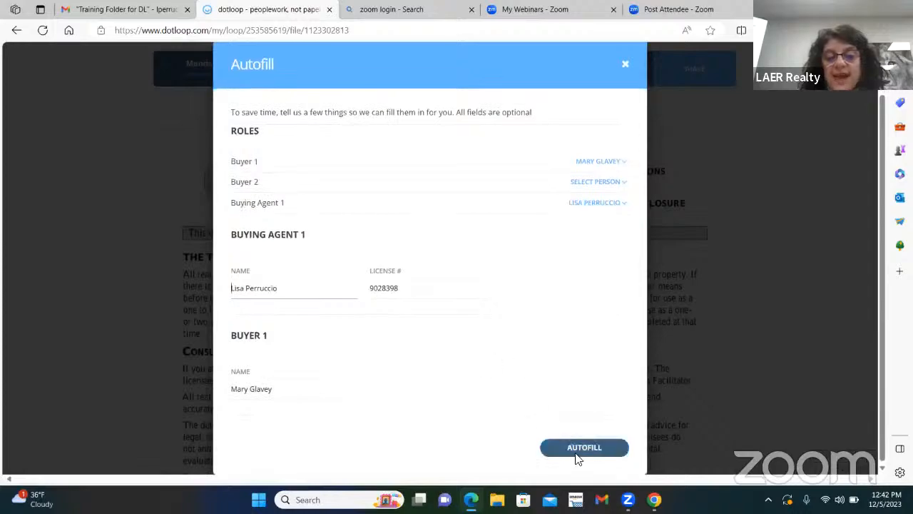
pyautogui.click(584, 451)
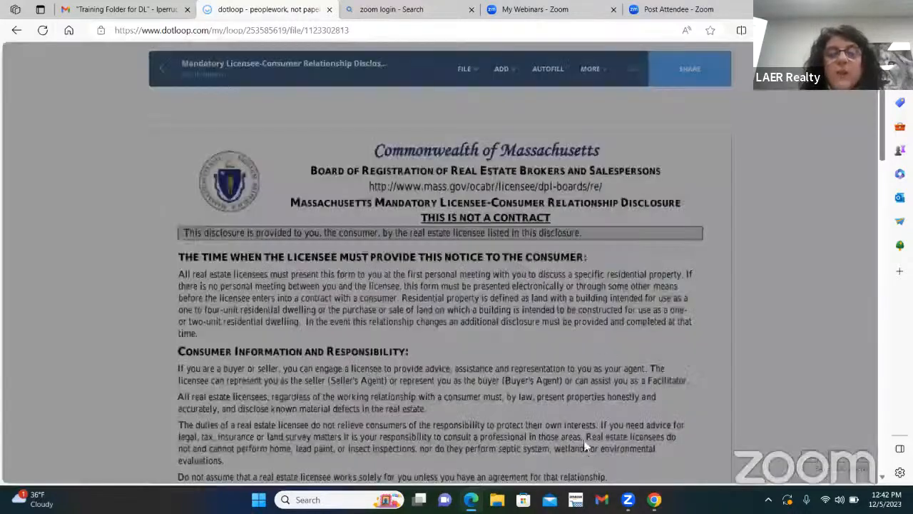
# Tick Buyer's agent and Designated Agency for the Buyer, then begin signing as the buying agent.
pyautogui.scroll(-5, 571, 257)
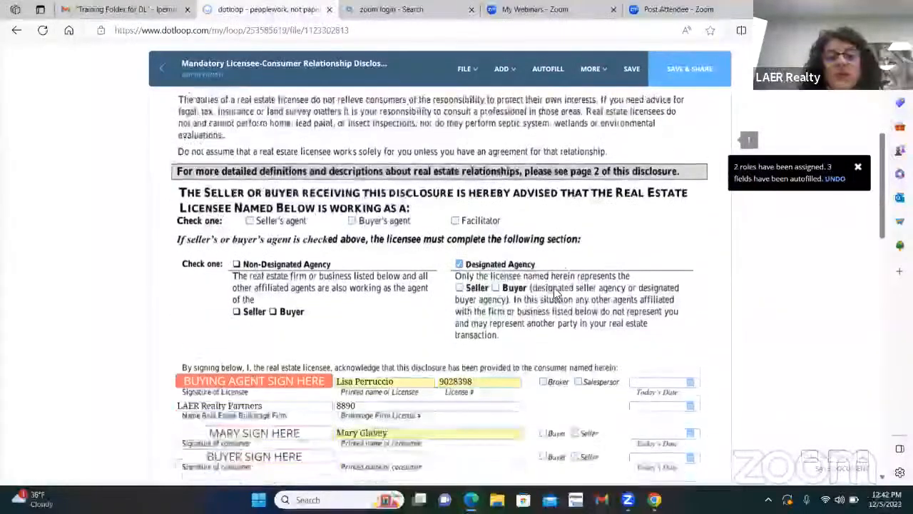
pyautogui.scroll(-1, 555, 292)
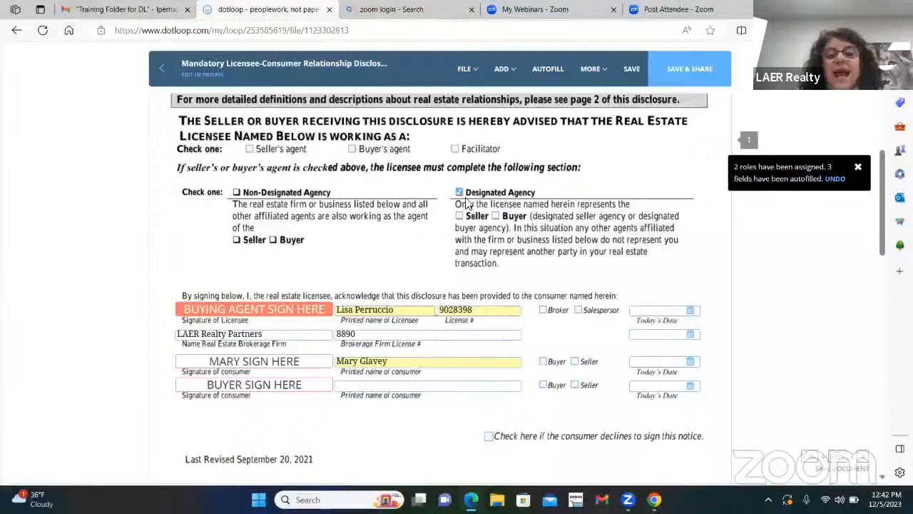
pyautogui.moveTo(252, 315)
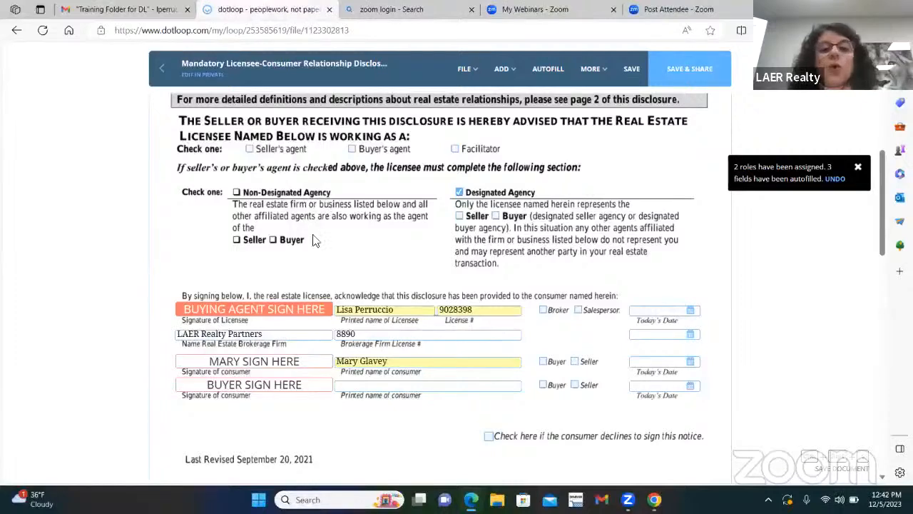
pyautogui.scroll(1, 344, 185)
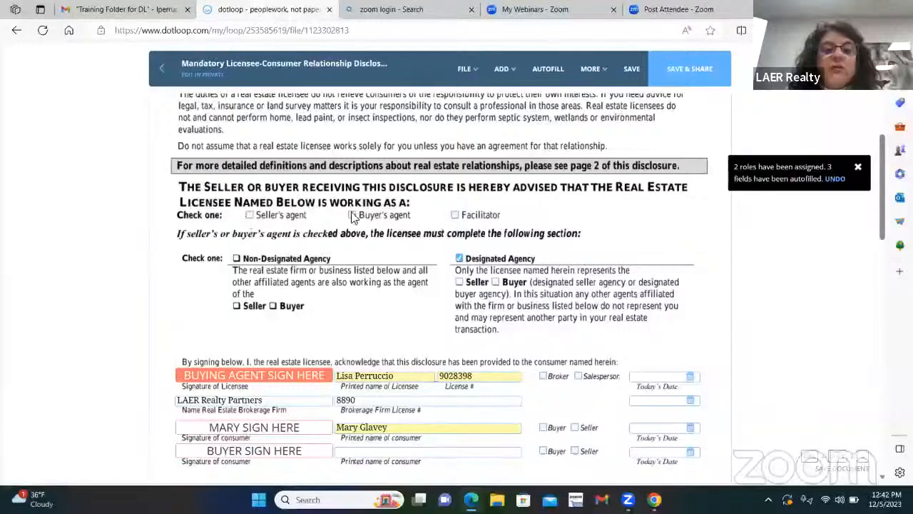
pyautogui.click(354, 215)
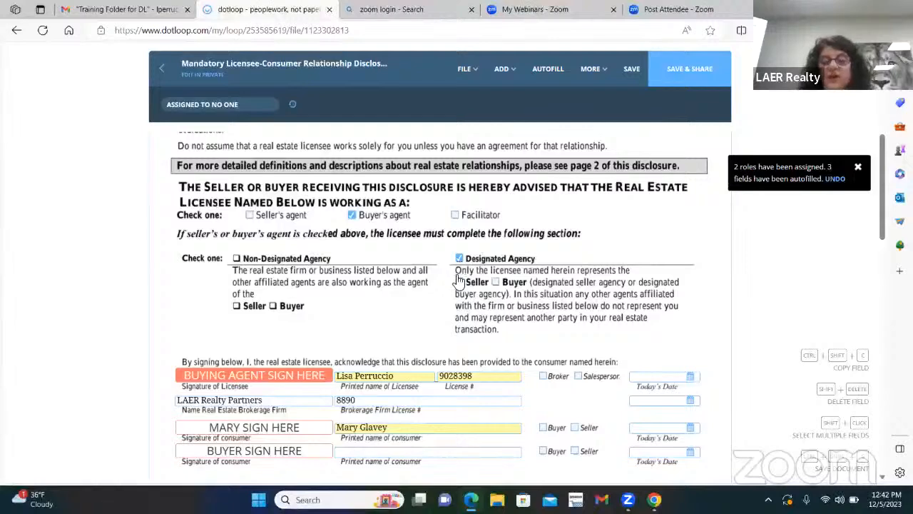
pyautogui.click(495, 282)
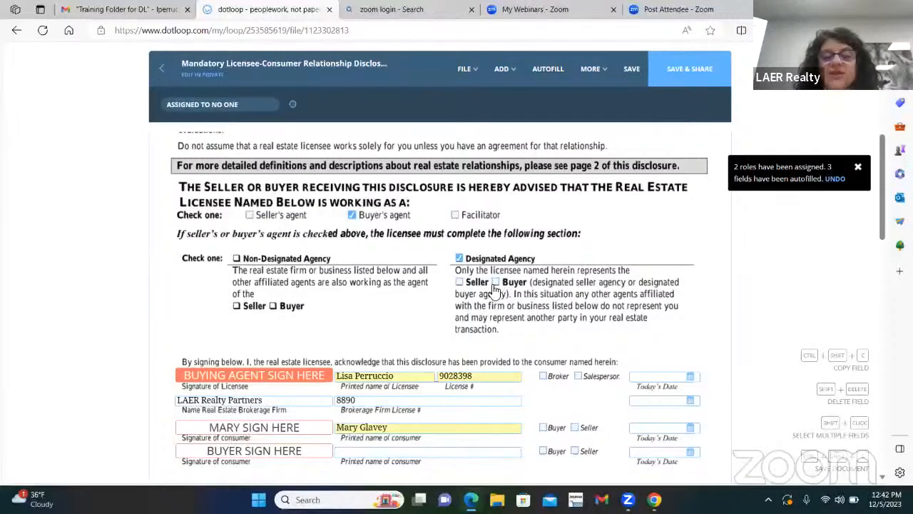
pyautogui.scroll(-1, 570, 282)
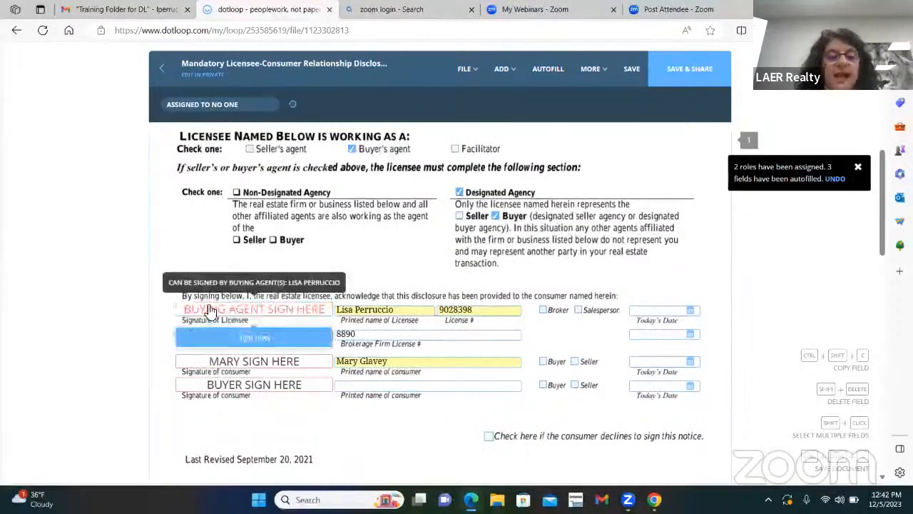
pyautogui.click(253, 338)
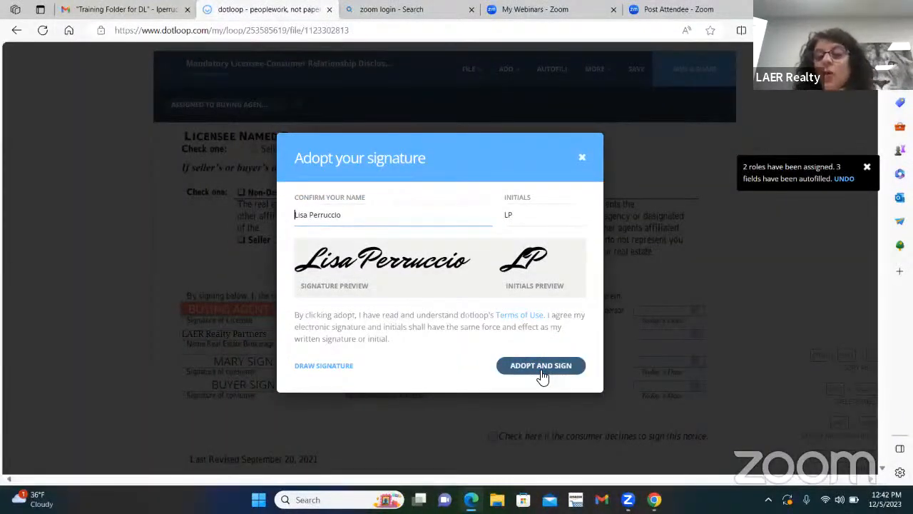
# Adopt the buying agent's signature on the licensee line and tick Broker.
pyautogui.click(541, 368)
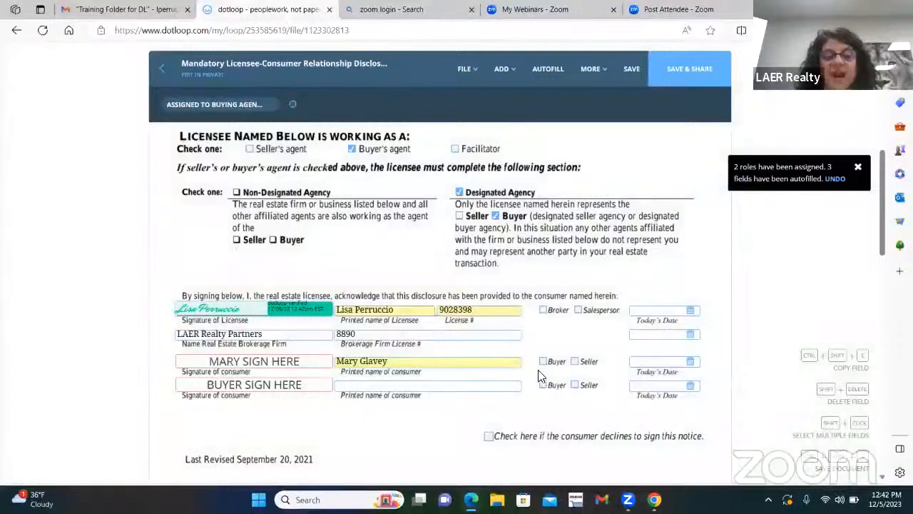
pyautogui.click(543, 312)
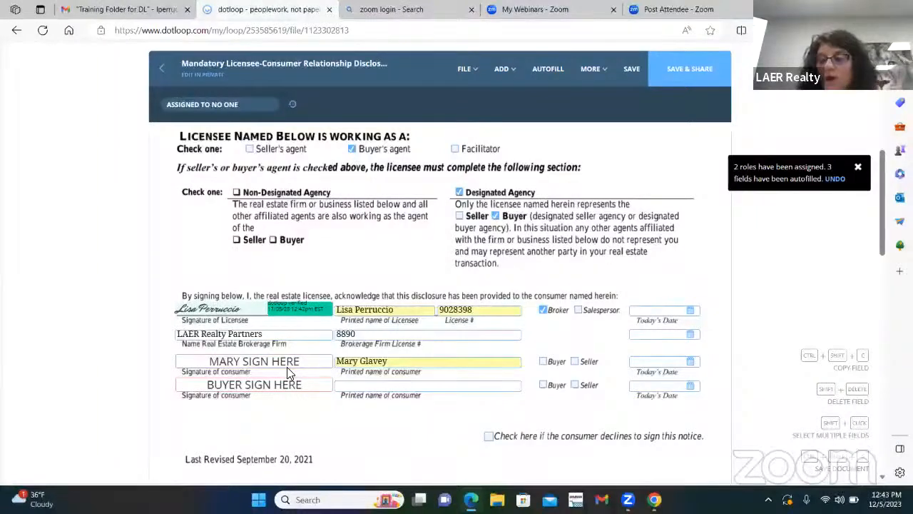
# Assign the second consumer signature line to No One and tick Buyer for the first consumer.
pyautogui.click(249, 390)
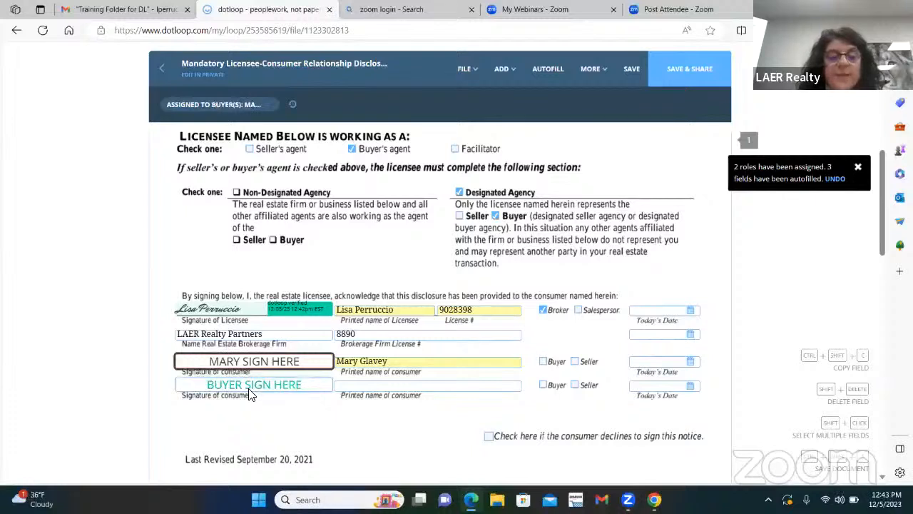
pyautogui.click(226, 106)
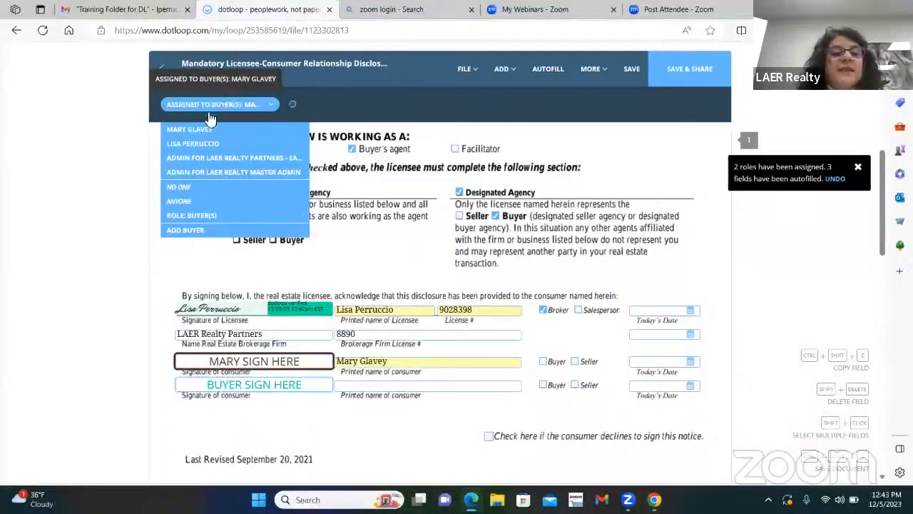
pyautogui.click(191, 196)
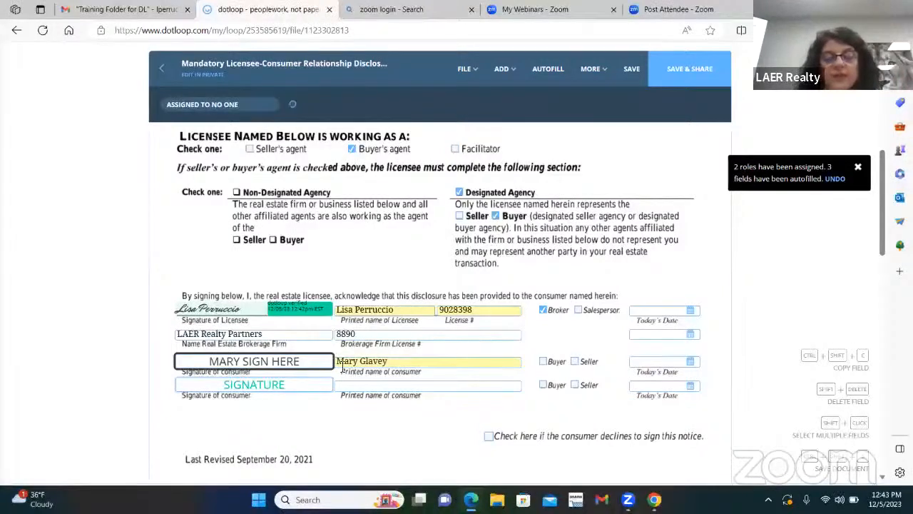
pyautogui.click(544, 362)
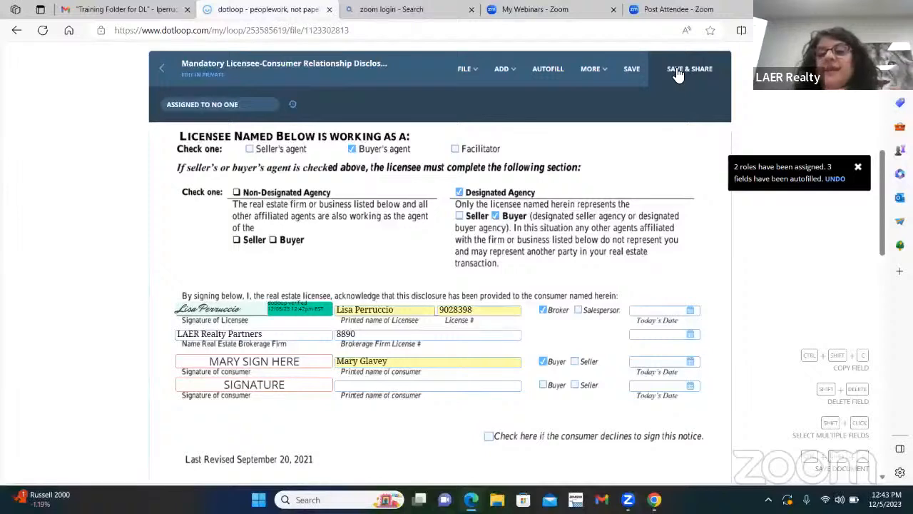
# Save the disclosure and go back to the loop, declining to share it.
pyautogui.click(630, 73)
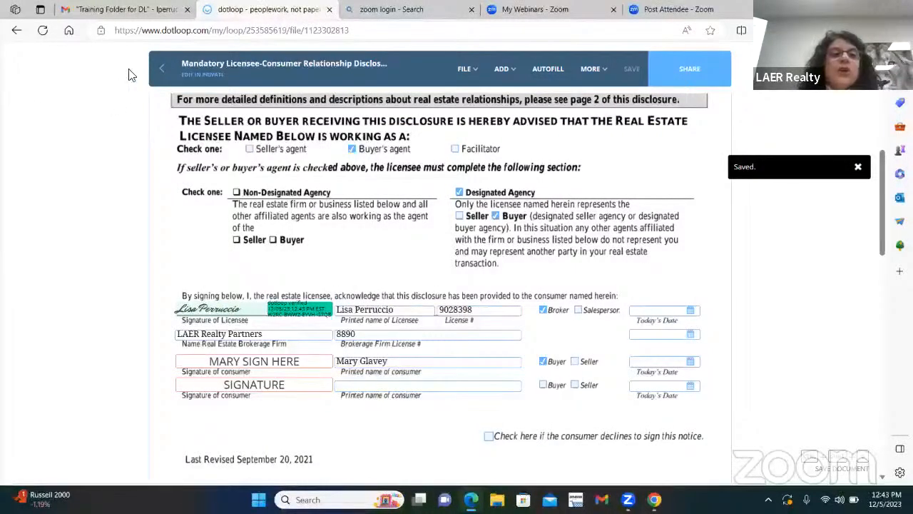
pyautogui.click(165, 66)
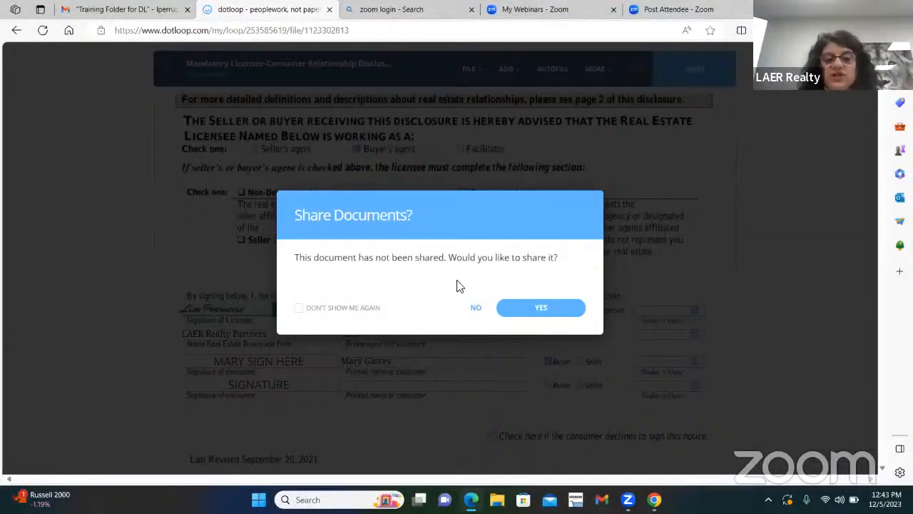
pyautogui.click(475, 310)
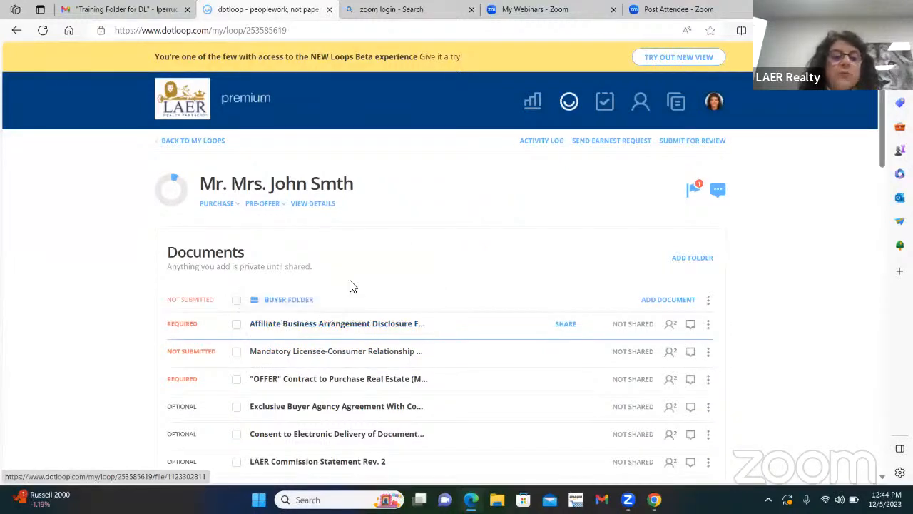
# Open the Affiliate Business Arrangement Disclosure For Buyers and autofill the buyer role.
pyautogui.click(332, 326)
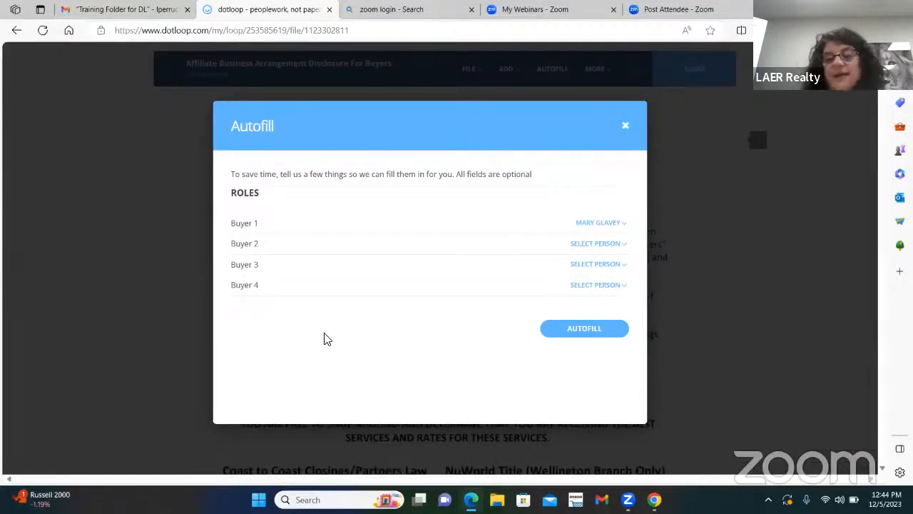
pyautogui.click(597, 329)
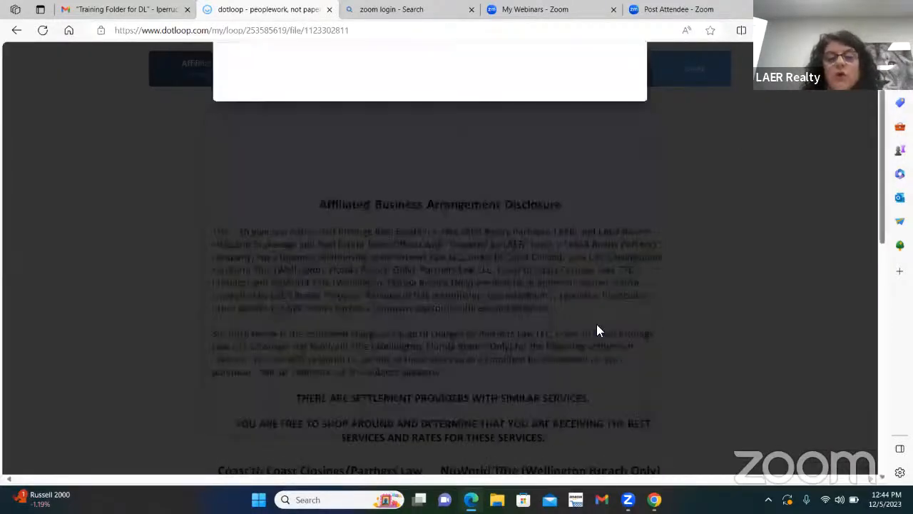
pyautogui.scroll(-5, 539, 319)
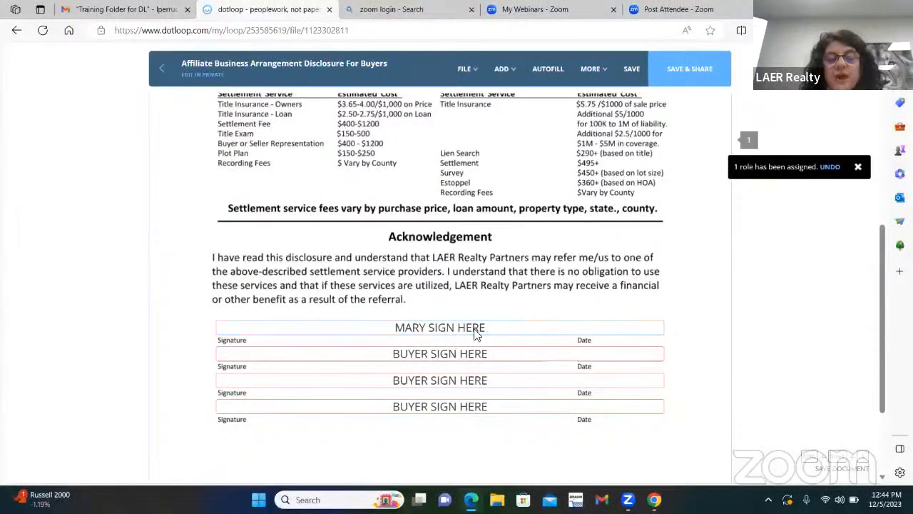
# Set the second, third and last buyer signature lines to No One.
pyautogui.click(422, 355)
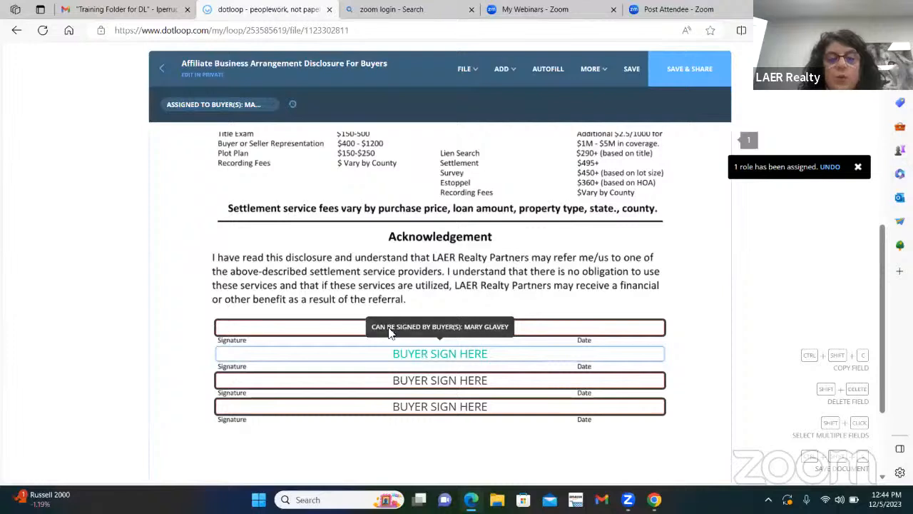
pyautogui.click(214, 104)
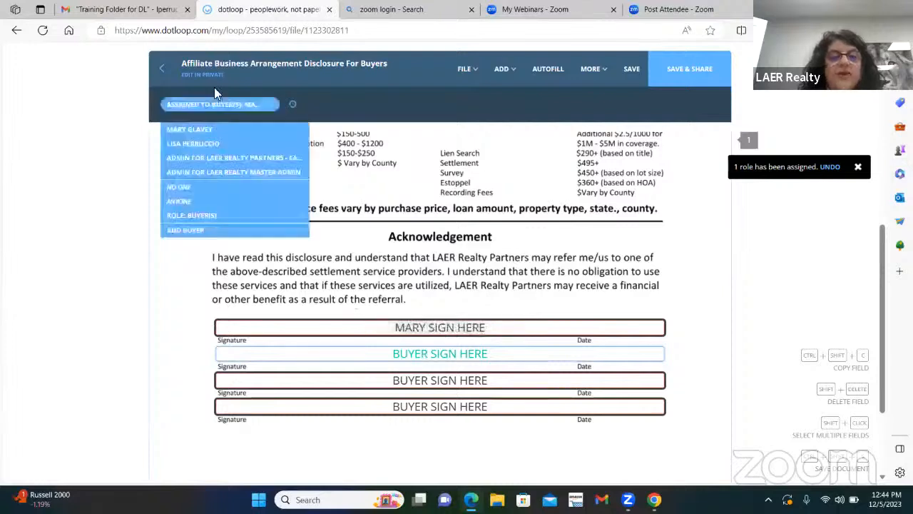
pyautogui.click(196, 198)
pyautogui.click(464, 379)
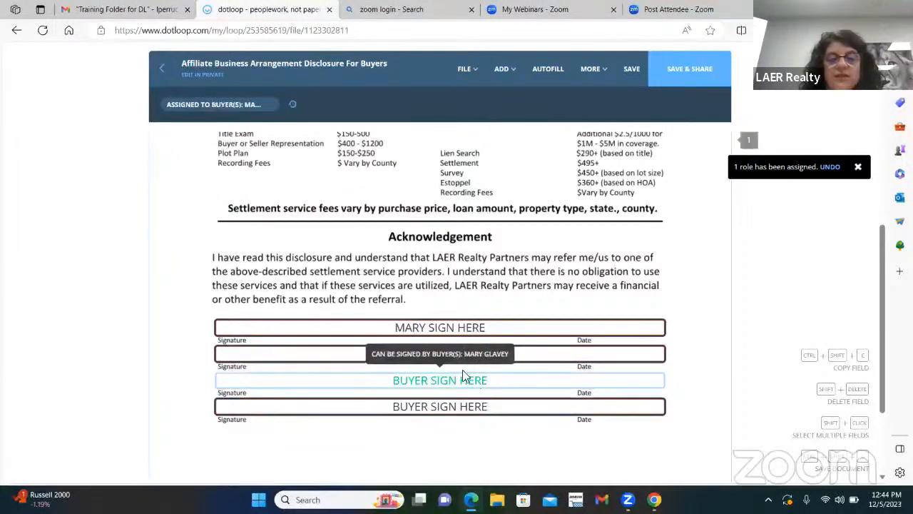
pyautogui.click(194, 105)
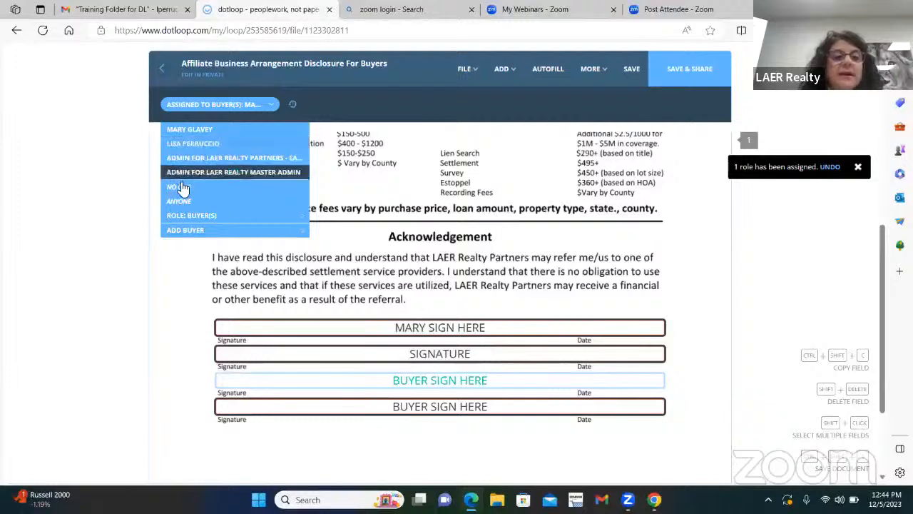
pyautogui.click(199, 202)
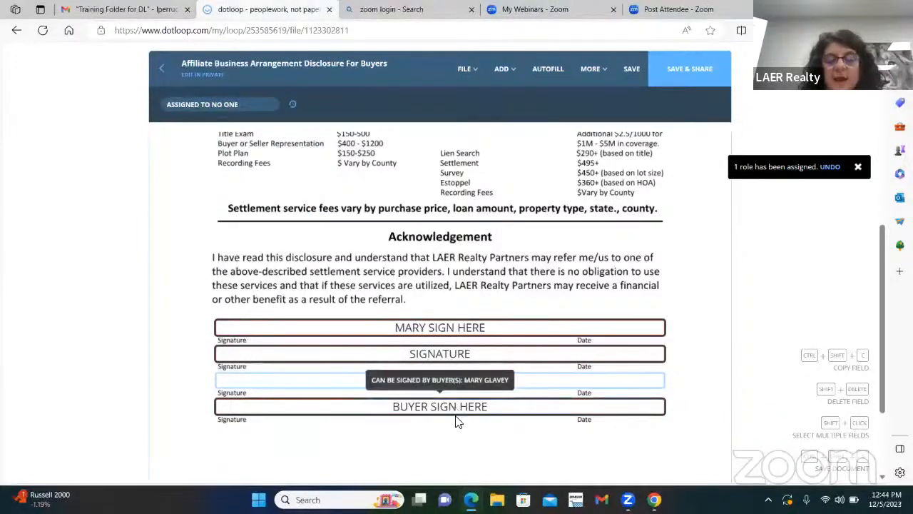
pyautogui.click(459, 417)
pyautogui.click(200, 104)
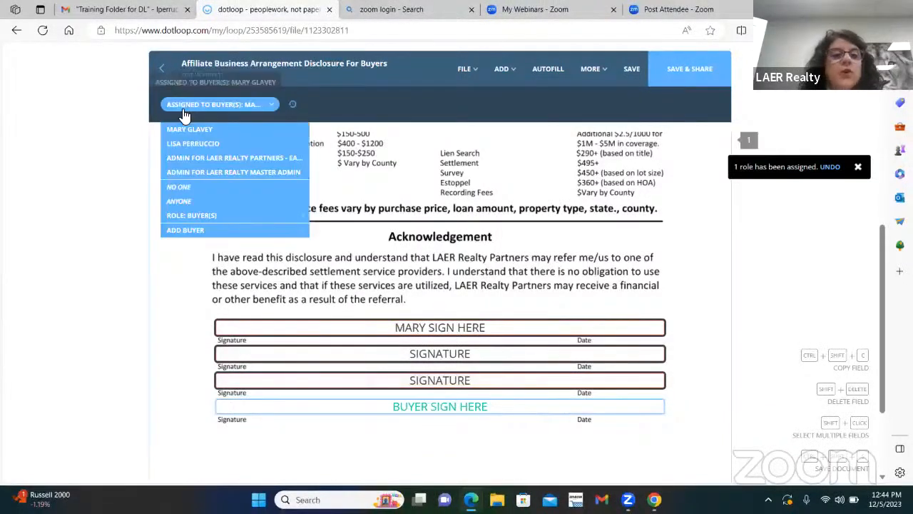
pyautogui.click(179, 187)
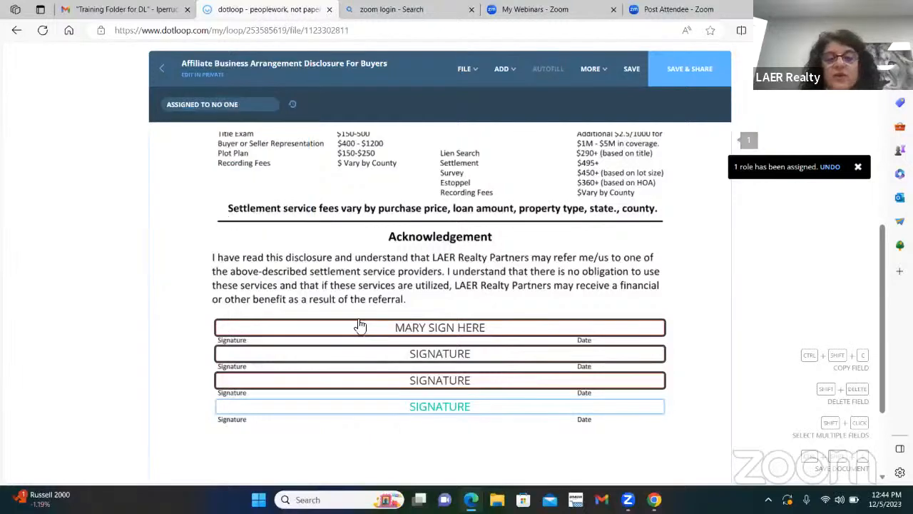
# Save the Affiliate disclosure and head back to the loop.
pyautogui.click(631, 80)
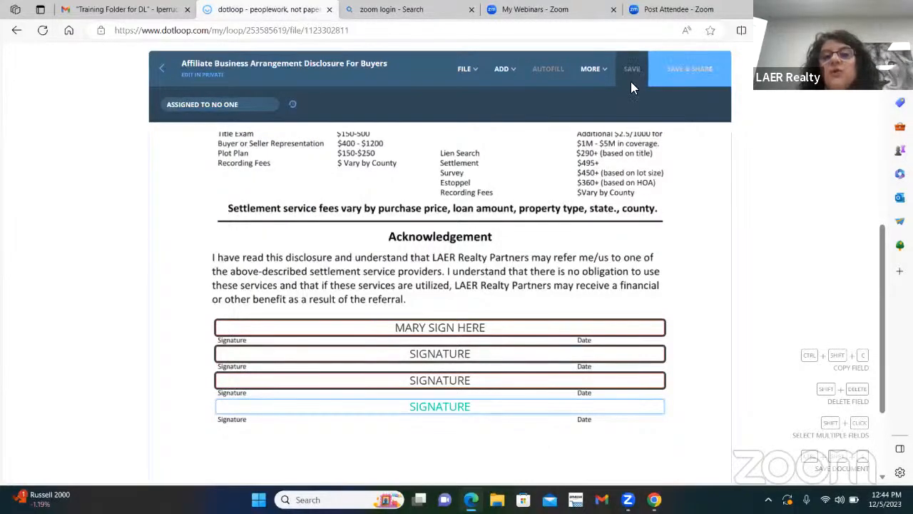
pyautogui.scroll(3, 100, 255)
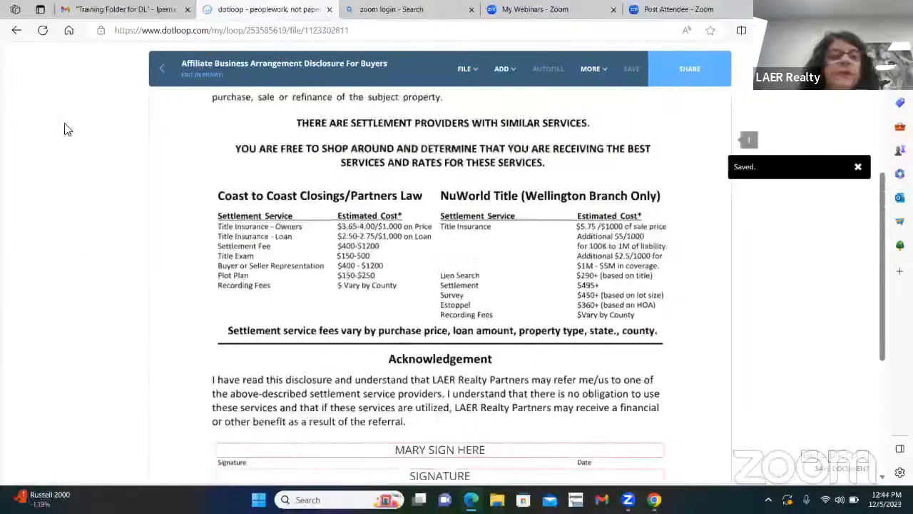
pyautogui.click(162, 69)
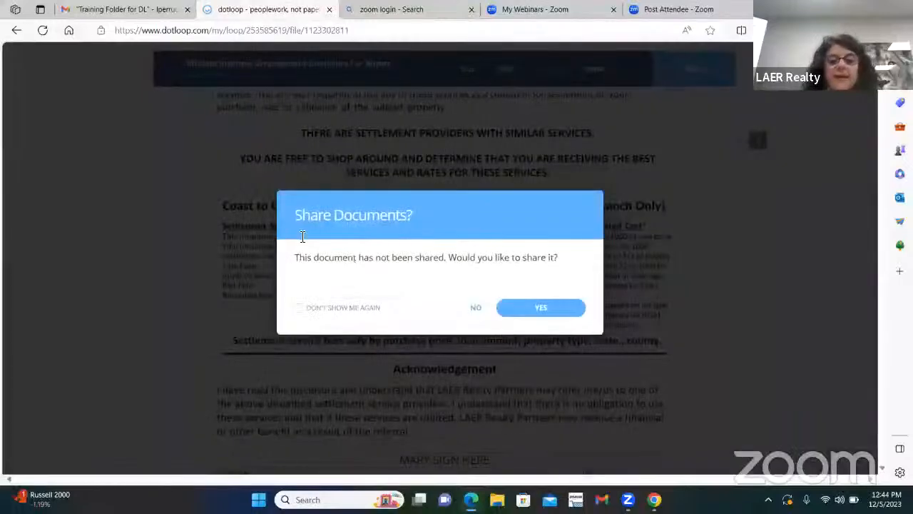
# Decline sharing, then select the Affiliate Business and Mandatory Licensee-Consumer disclosure rows.
pyautogui.click(475, 307)
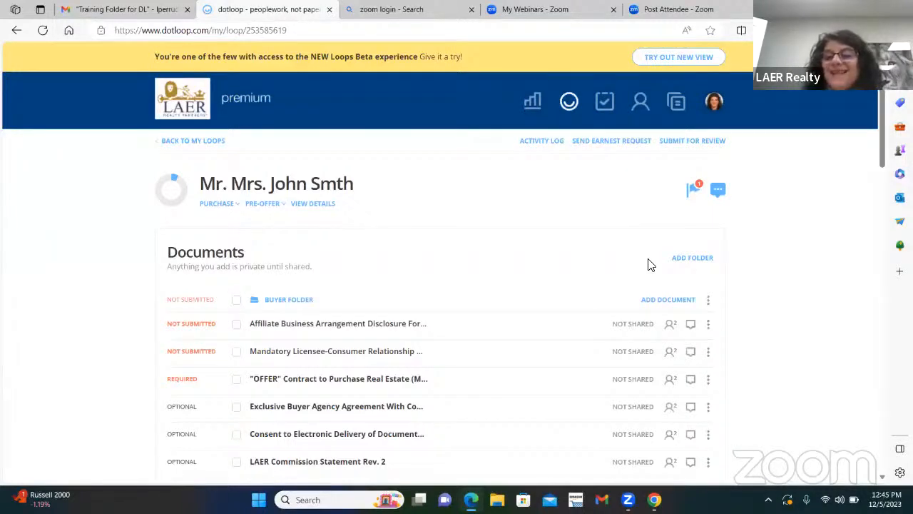
pyautogui.click(236, 325)
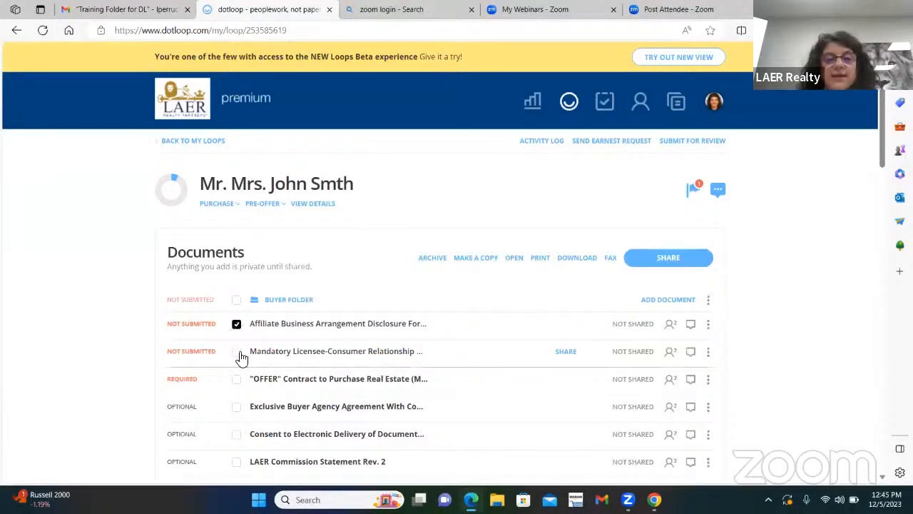
pyautogui.click(236, 351)
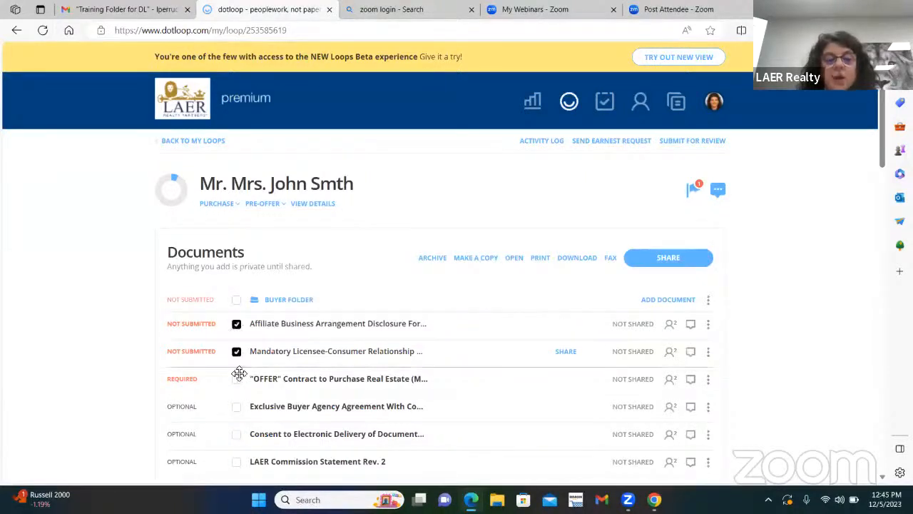
# Share both disclosures with the buyer, adding a note asking them to sign and attaching the PDFs.
pyautogui.click(671, 265)
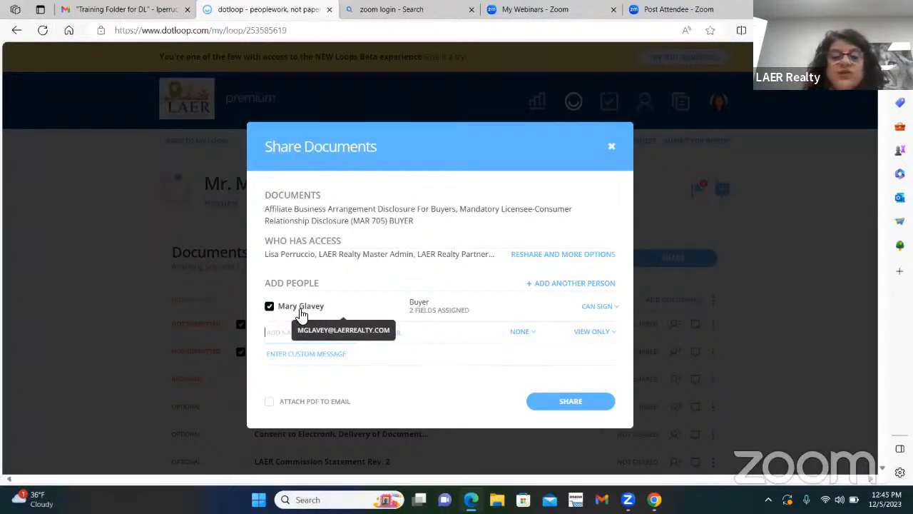
pyautogui.click(613, 307)
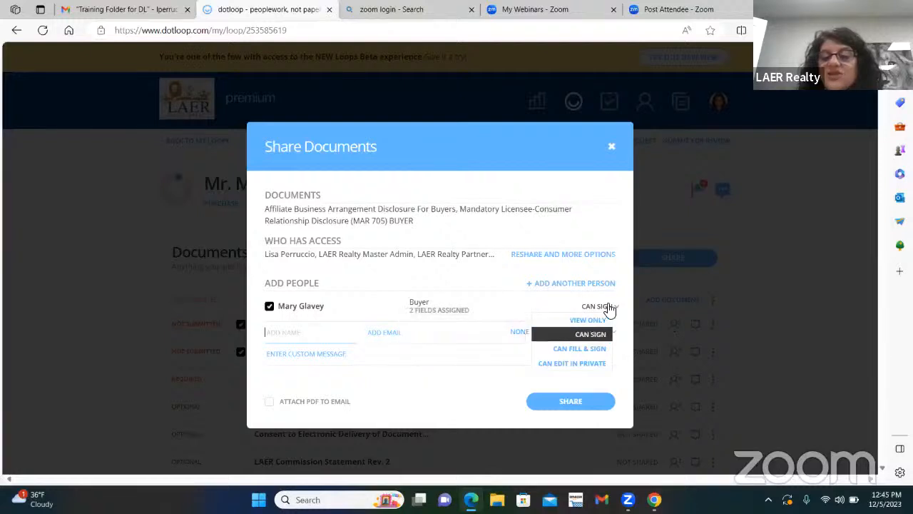
pyautogui.click(500, 309)
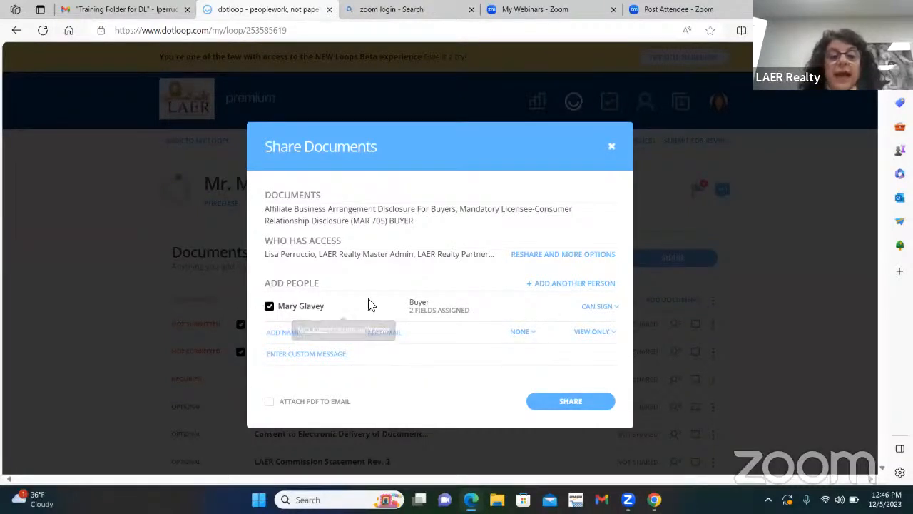
pyautogui.click(294, 354)
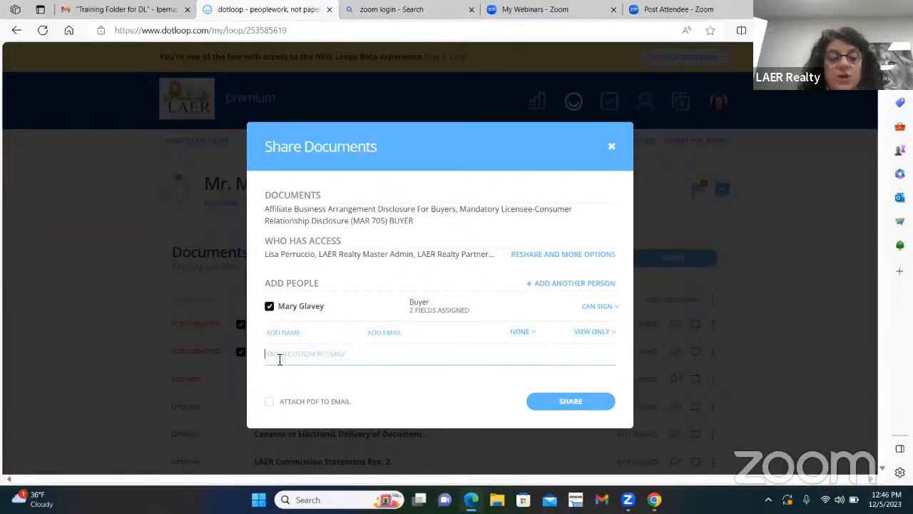
pyautogui.write('Hello Mary, Please si')
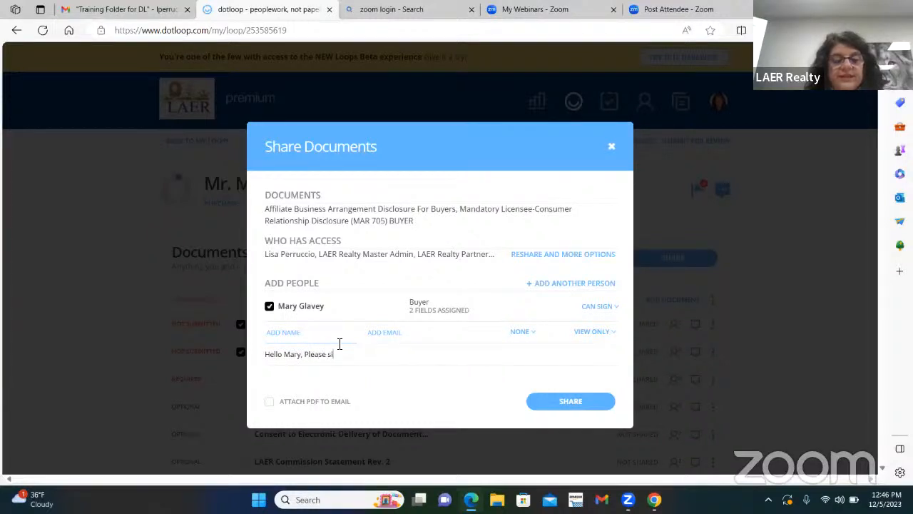
pyautogui.write('gn the documents, lo')
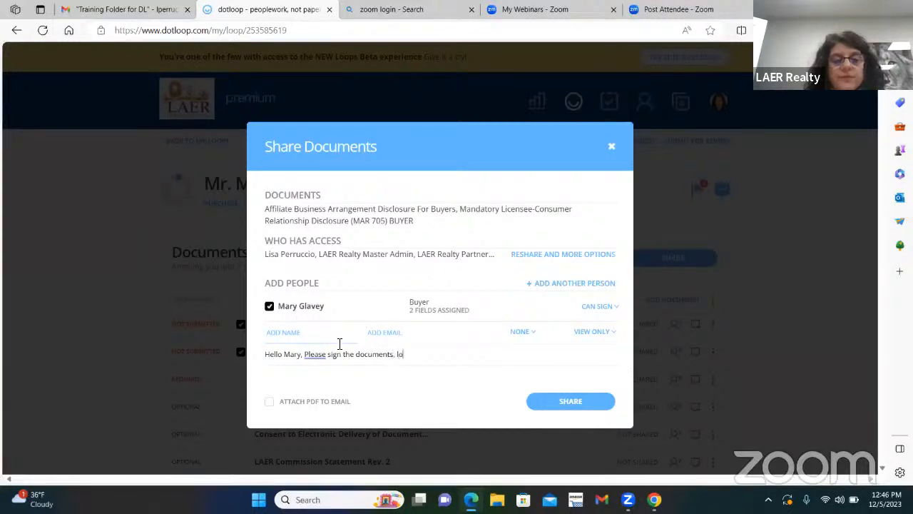
pyautogui.write('oking forward to working w')
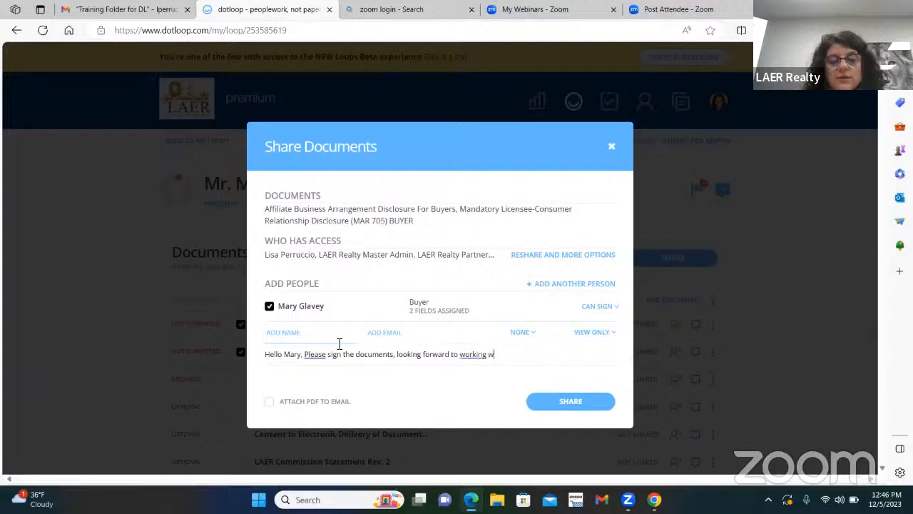
pyautogui.write('ith you.')
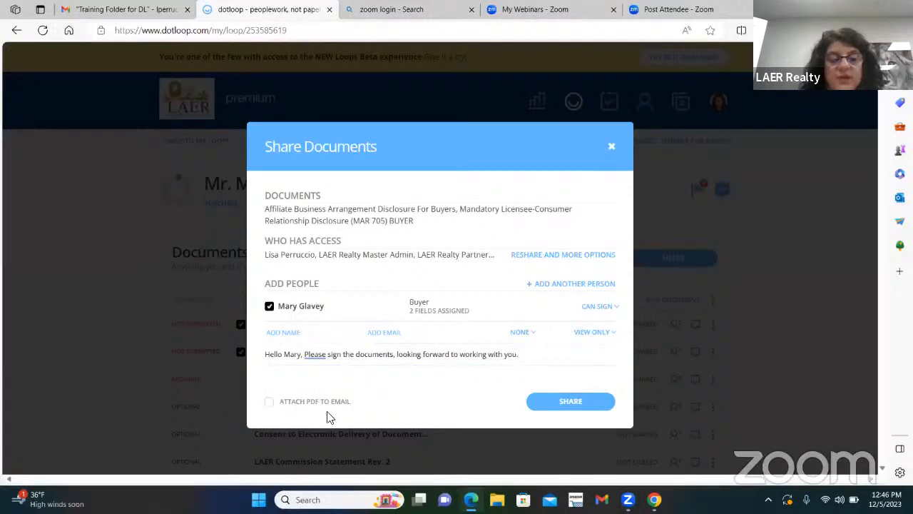
pyautogui.click(268, 403)
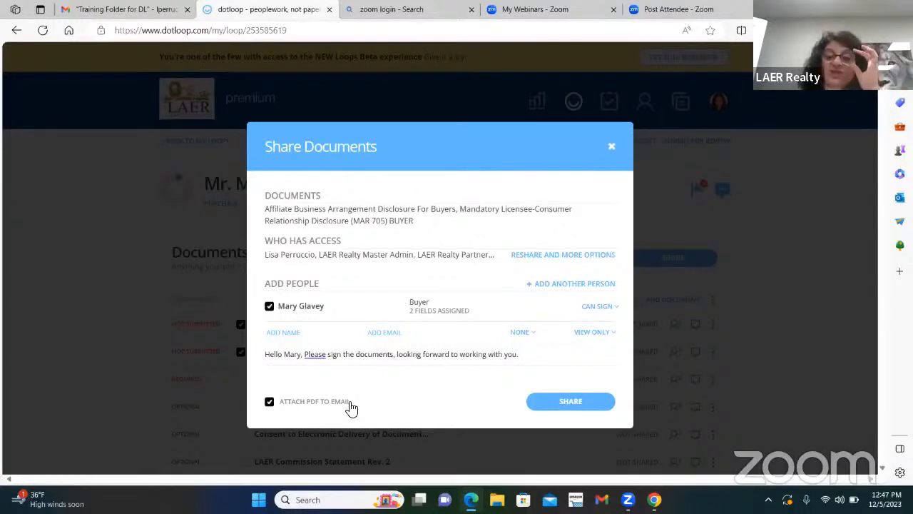
pyautogui.click(572, 403)
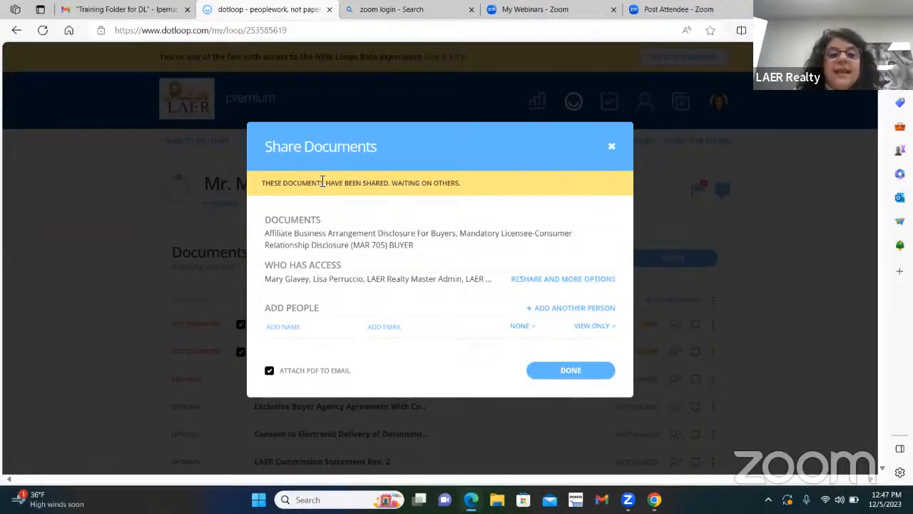
# Close the sharing confirmation and scroll through the loop's document list.
pyautogui.click(556, 372)
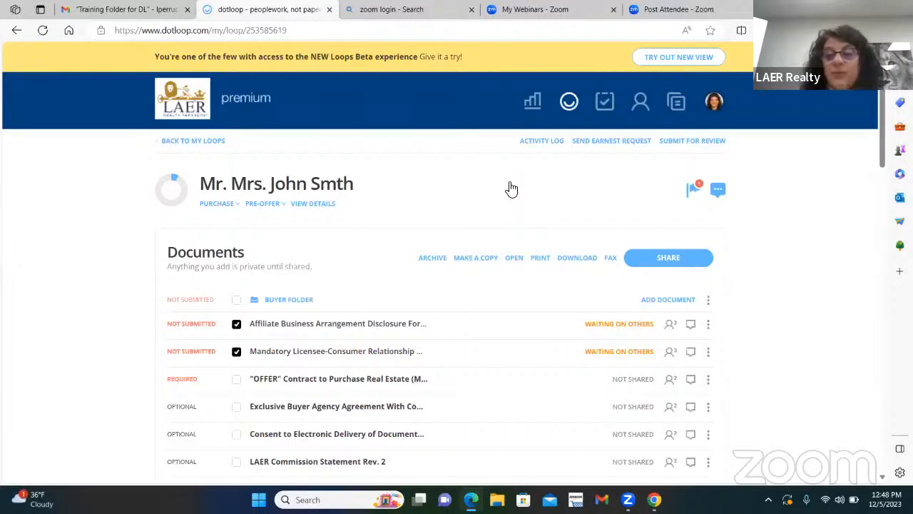
pyautogui.scroll(-5, 670, 336)
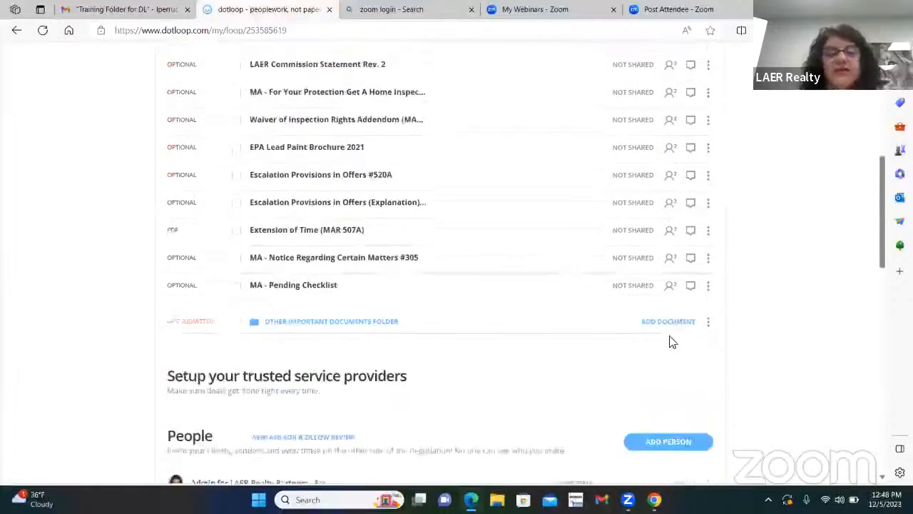
pyautogui.scroll(-3, 564, 296)
pyautogui.scroll(-1, 544, 218)
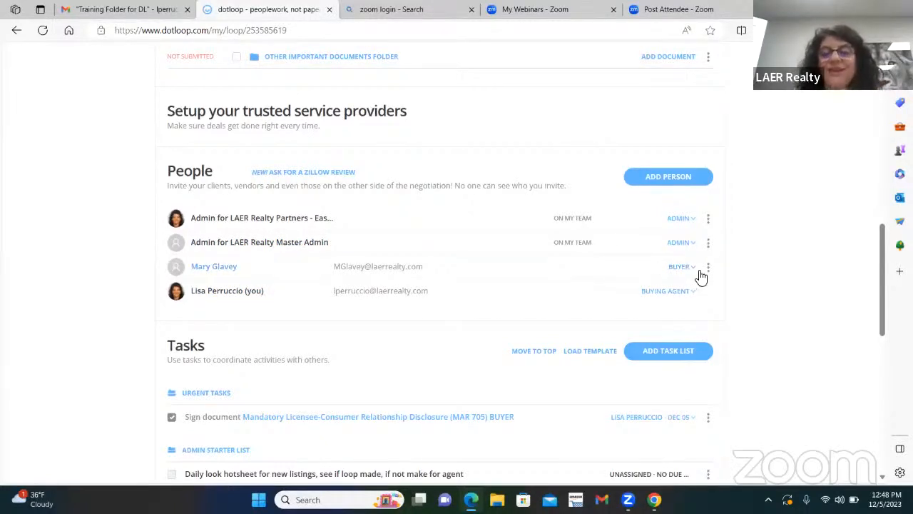
pyautogui.scroll(2, 624, 273)
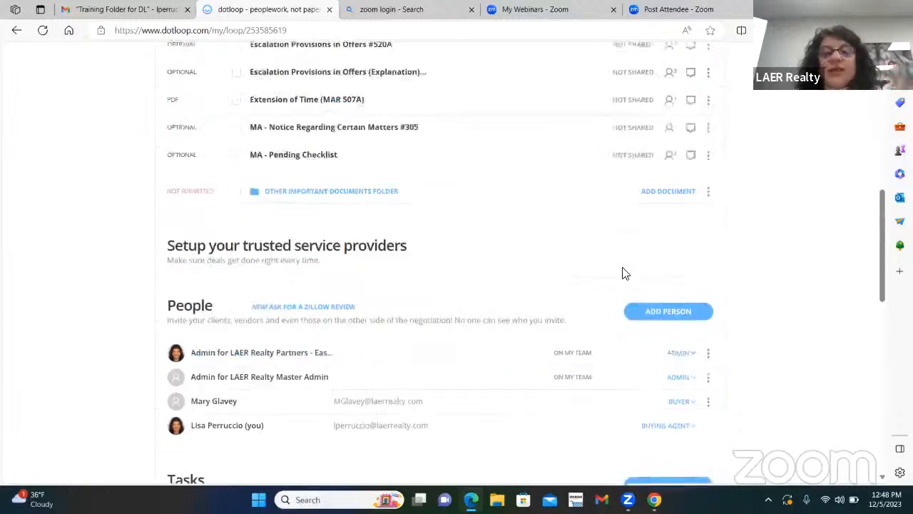
pyautogui.scroll(8, 622, 272)
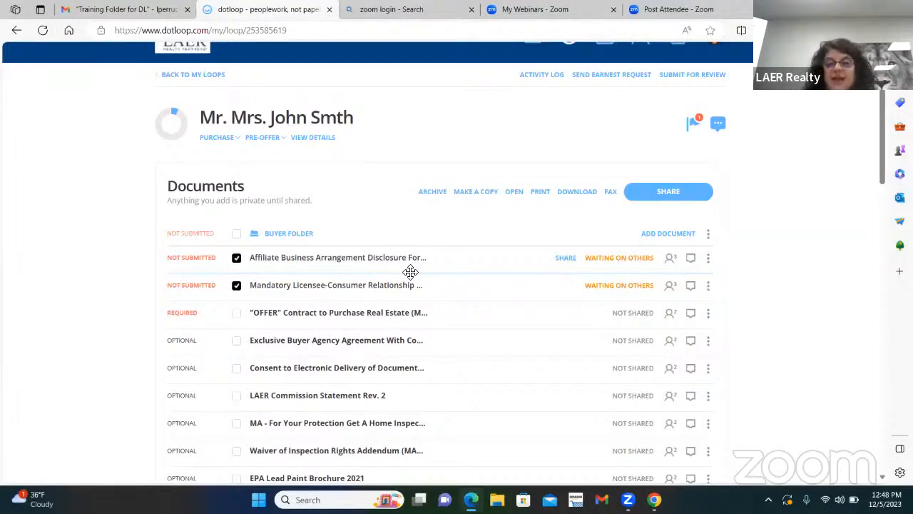
# Reload the loop page to refresh the disclosure statuses.
pyautogui.moveTo(611, 259)
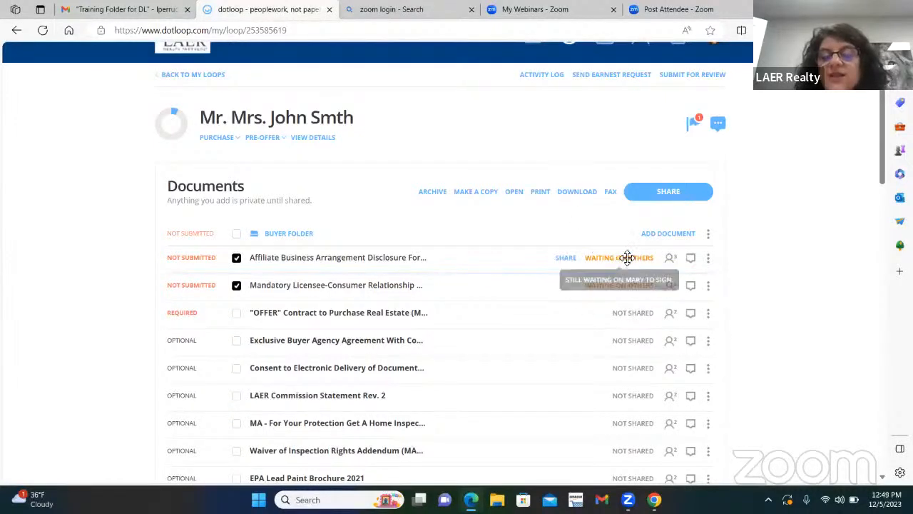
pyautogui.rightClick(567, 132)
pyautogui.click(603, 160)
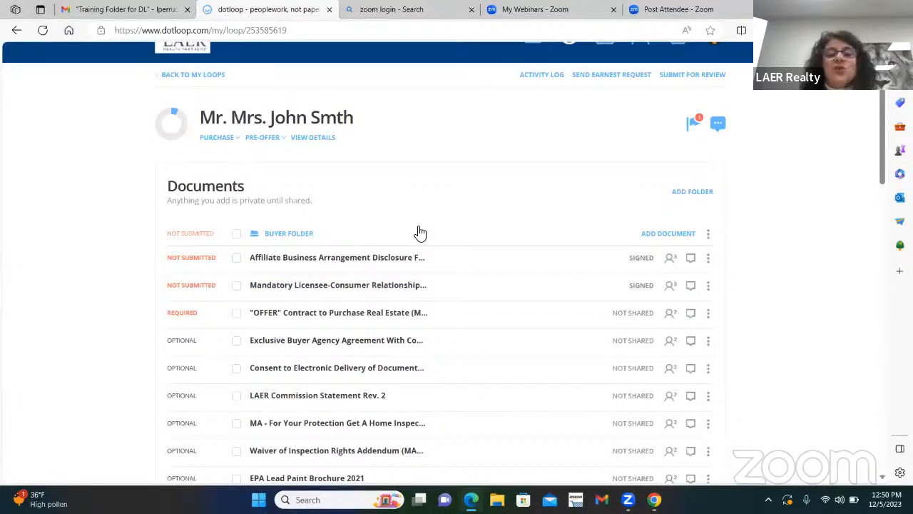
# Scroll to the top of the reloaded loop to see both buyer disclosures marked Signed.
pyautogui.scroll(1, 551, 199)
pyautogui.scroll(1, 551, 200)
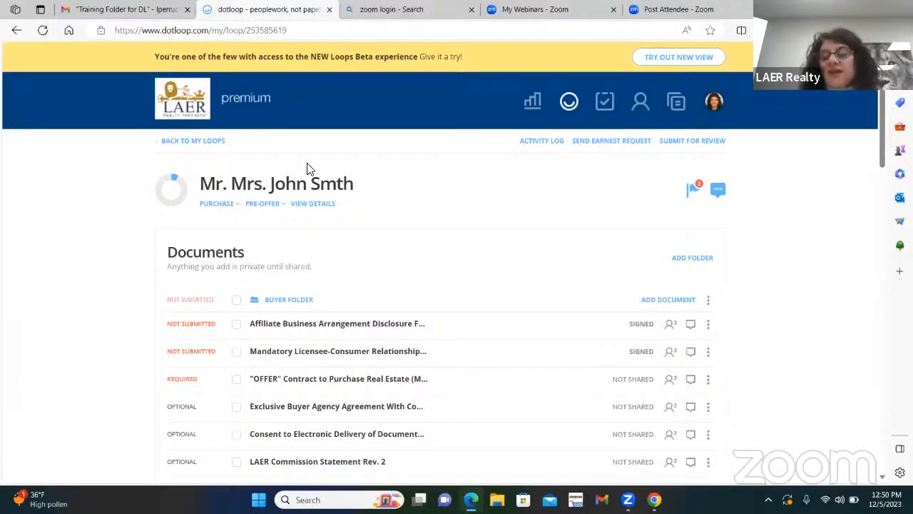
# Add the property's street address before the buyers' names in the loop's custom name, save, and go back.
pyautogui.click(314, 204)
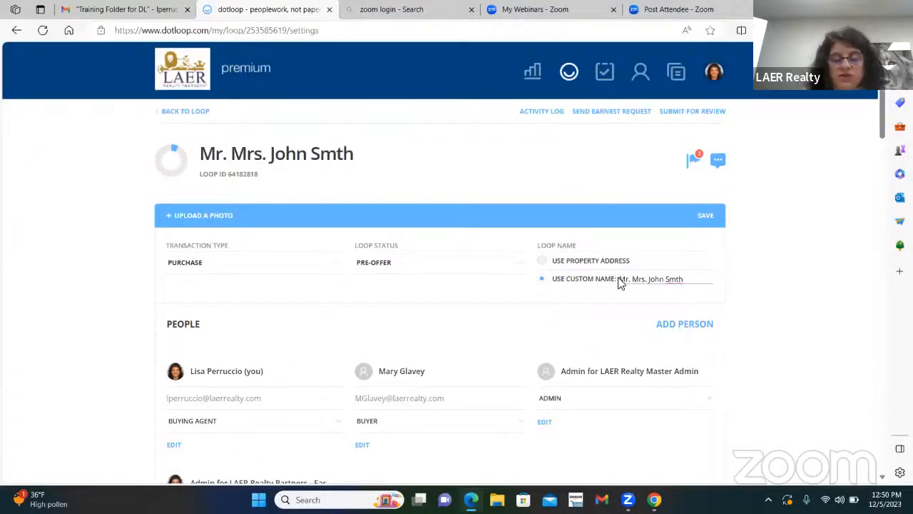
pyautogui.click(619, 280)
pyautogui.write('123 ')
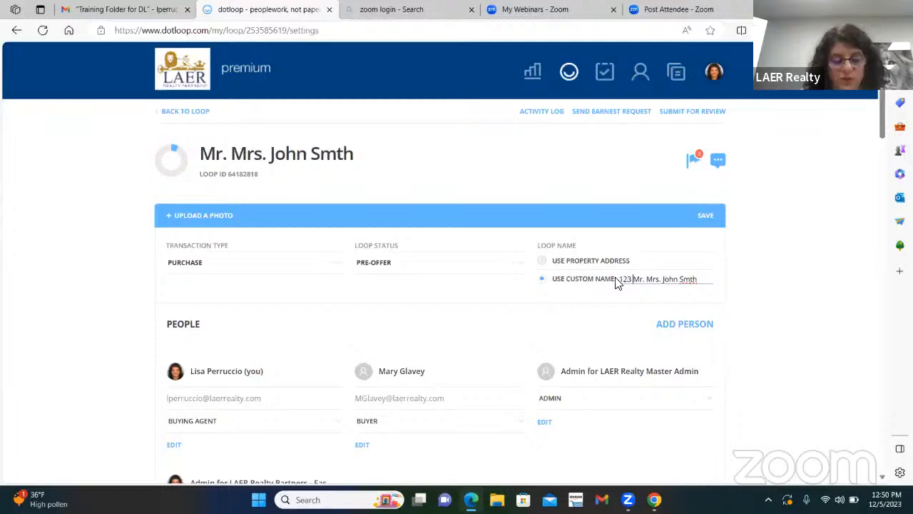
pyautogui.write('Main ST. E. Longmead')
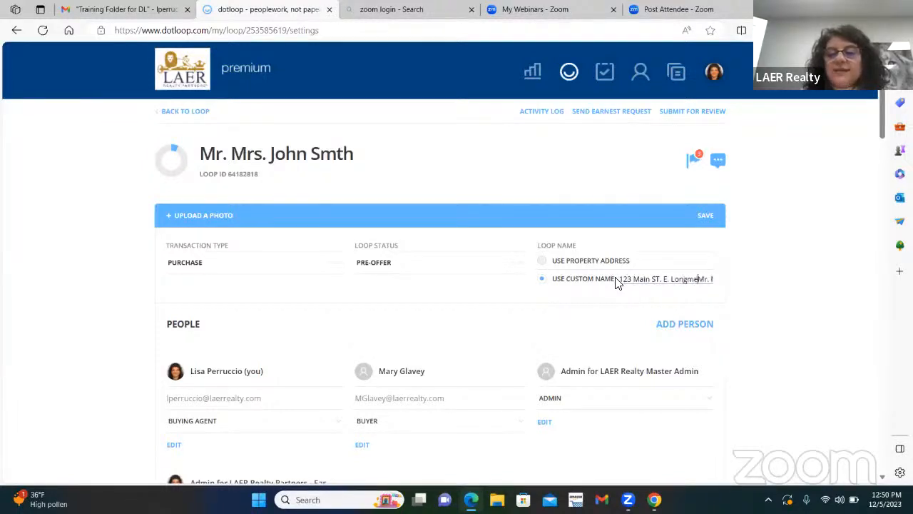
pyautogui.write('ow, MA ')
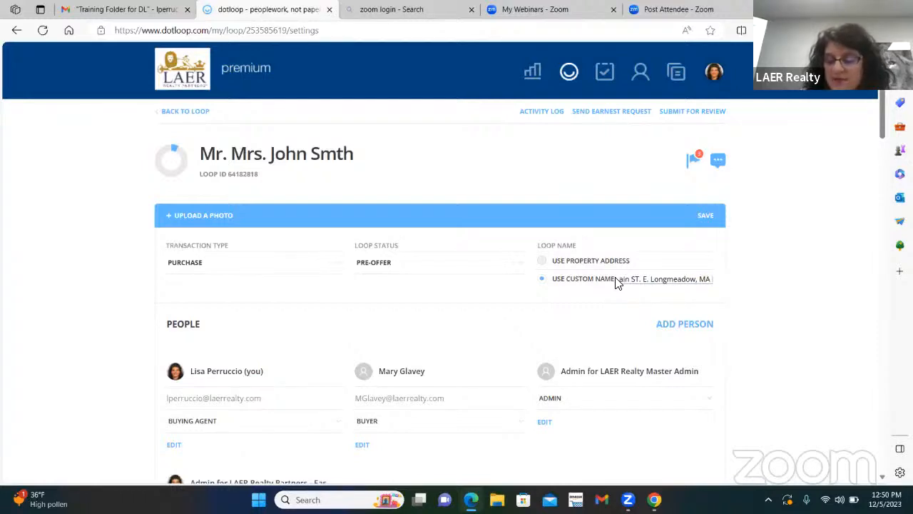
pyautogui.write('010')
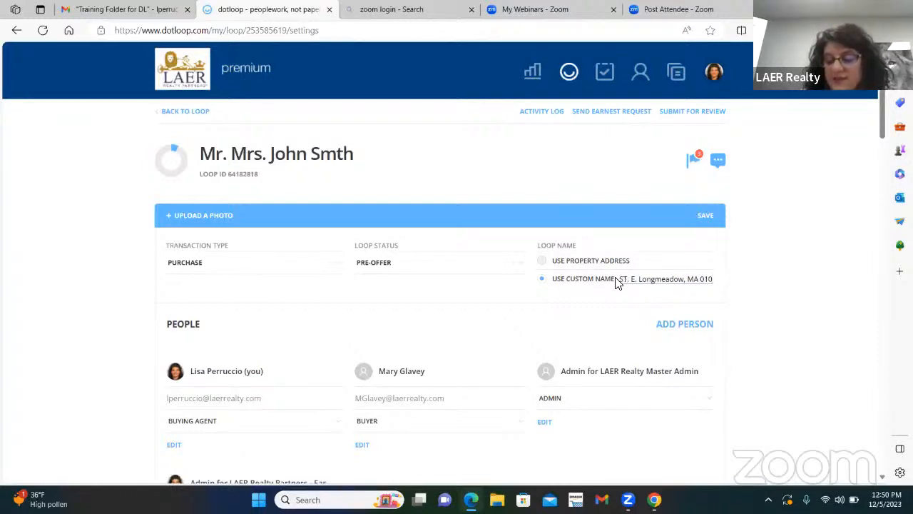
pyautogui.write('28')
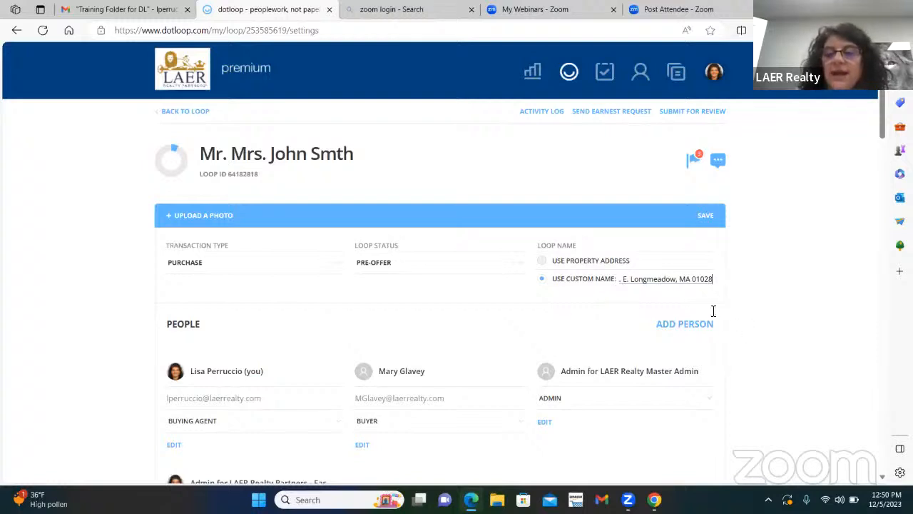
pyautogui.click(708, 225)
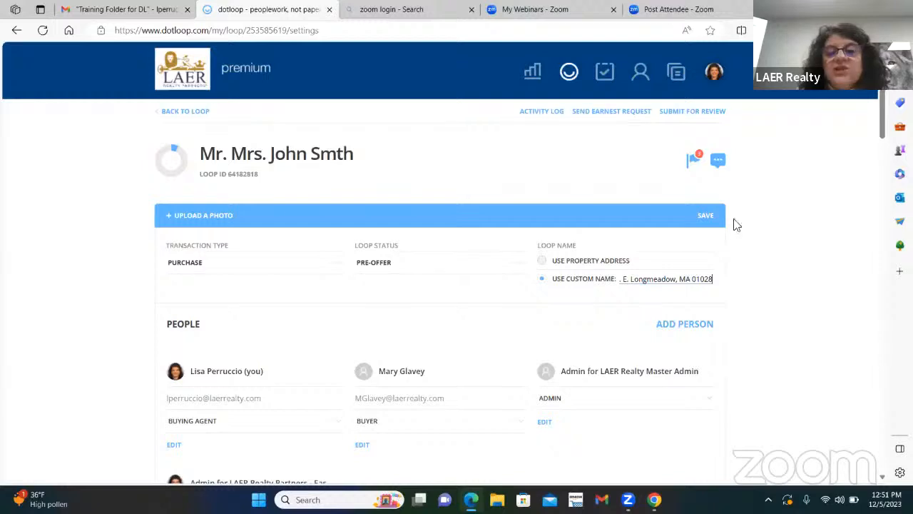
pyautogui.click(704, 216)
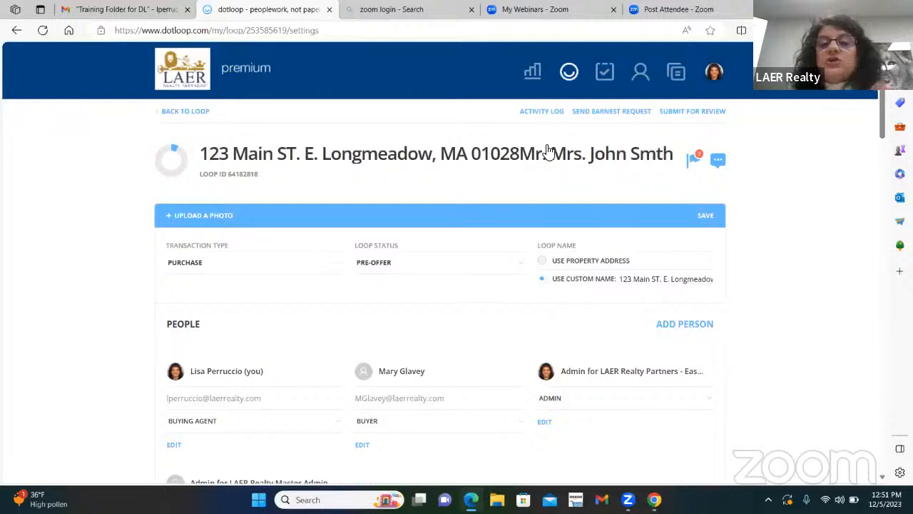
pyautogui.click(192, 112)
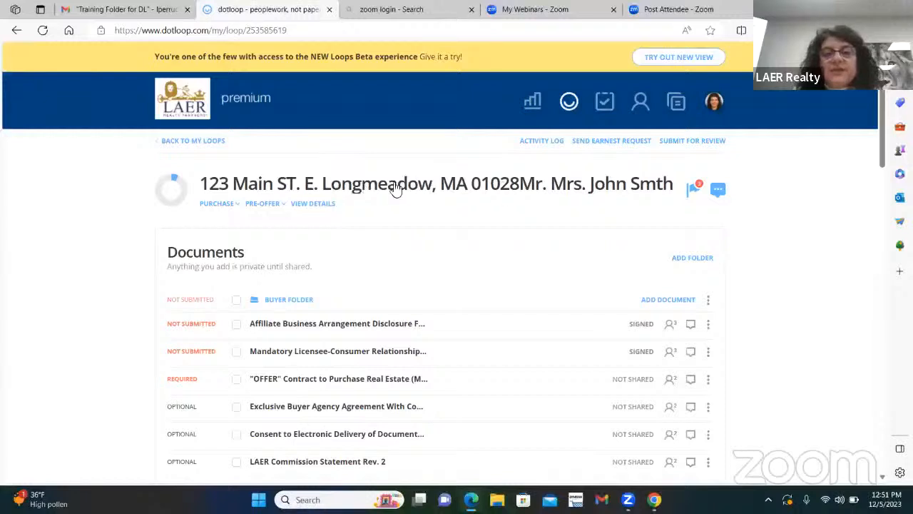
# Start submitting the buyer folder for review and scroll through the required-details prompt.
pyautogui.click(695, 142)
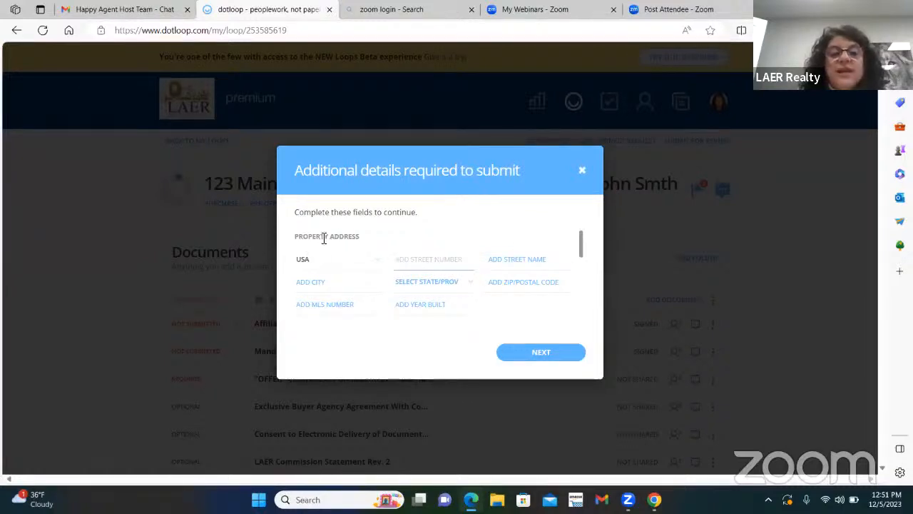
pyautogui.moveTo(582, 239); pyautogui.dragTo(581, 307)
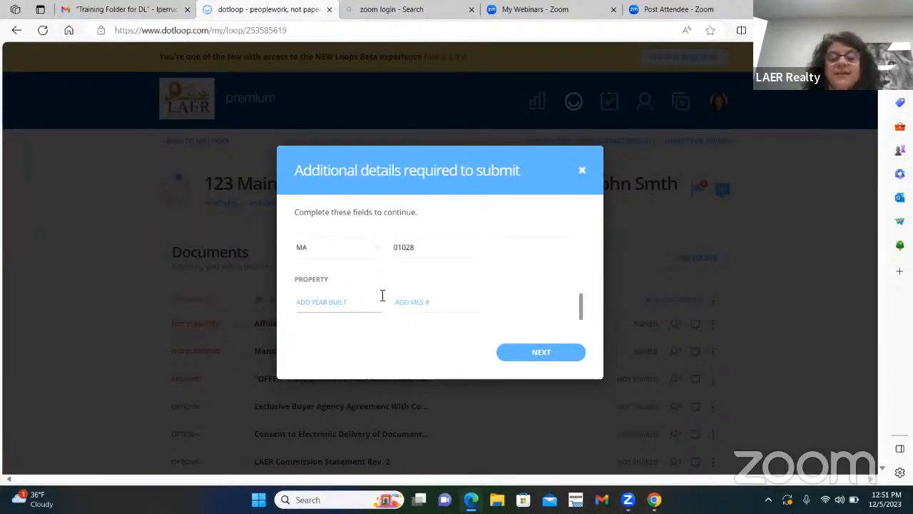
pyautogui.moveTo(583, 303); pyautogui.dragTo(593, 204)
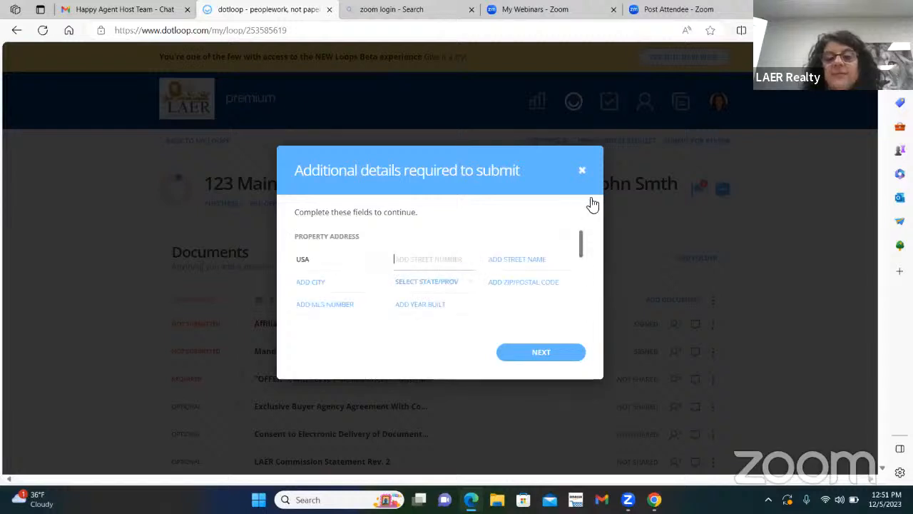
pyautogui.write('asdk')
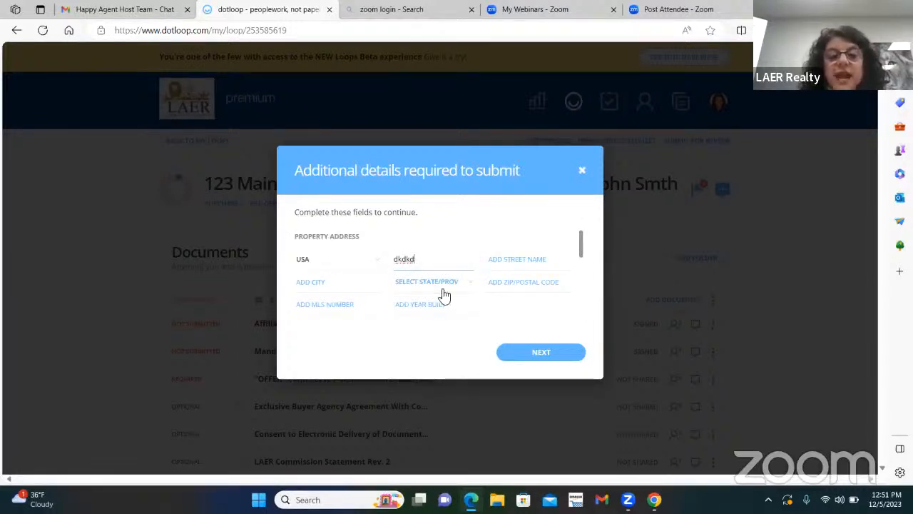
# Clear the stray text, close the address prompt unfilled, and open the loop's details page.
pyautogui.doubleClick(392, 261)
pyautogui.press('BackSpace')
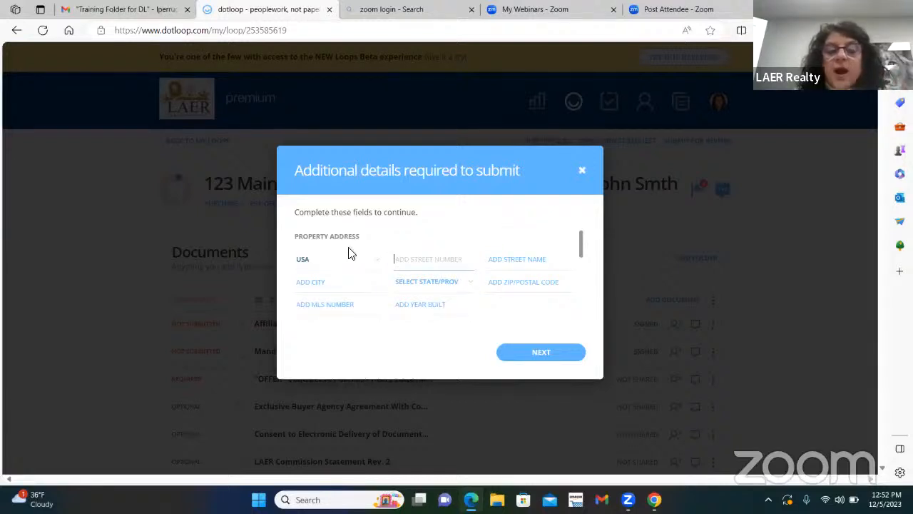
pyautogui.click(585, 170)
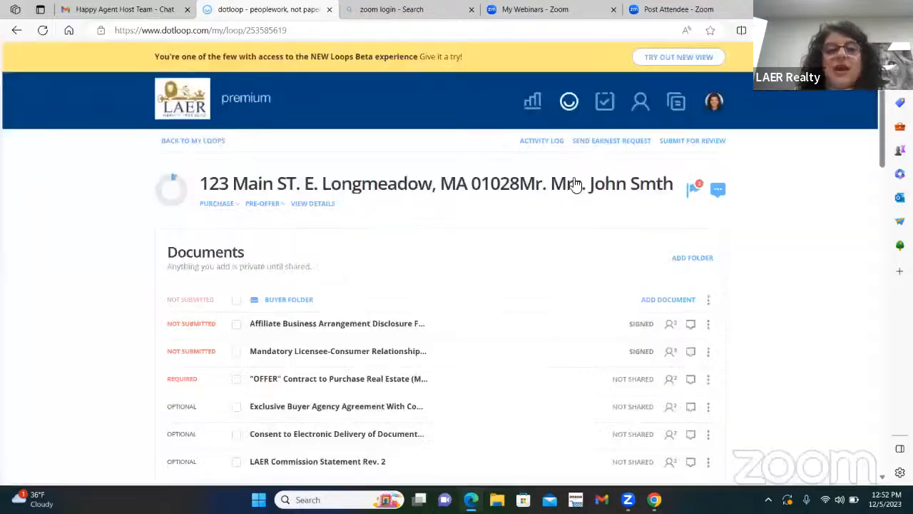
pyautogui.click(314, 207)
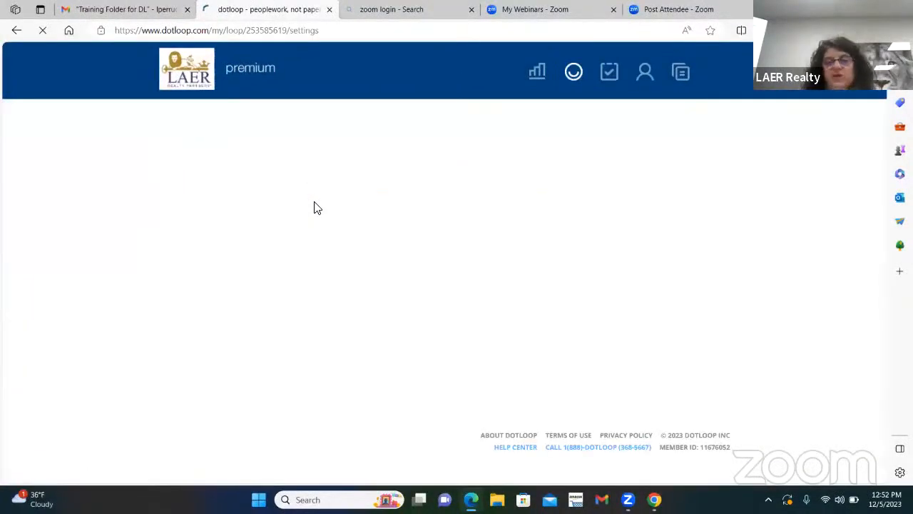
pyautogui.scroll(-6, 471, 279)
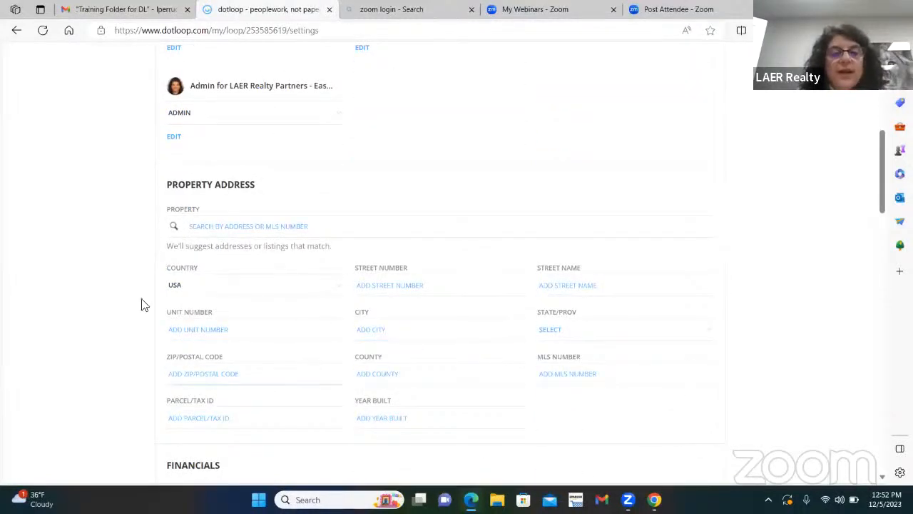
pyautogui.click(203, 231)
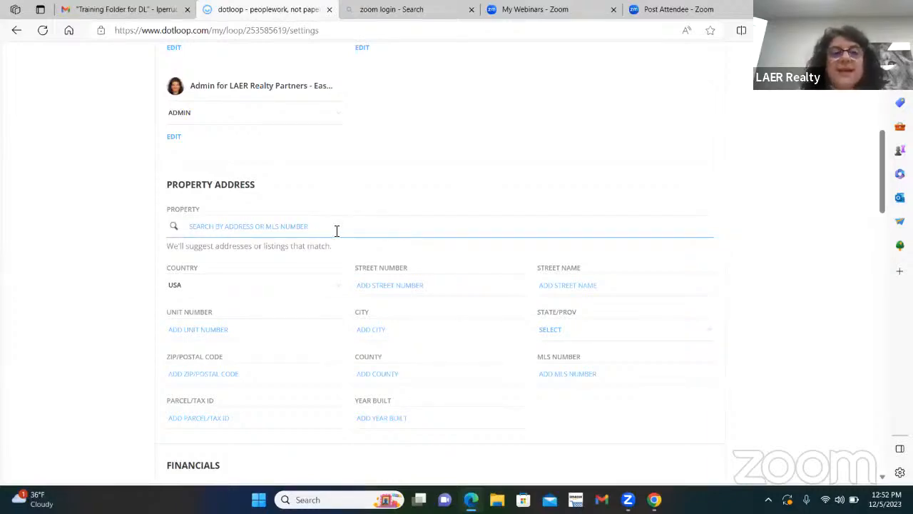
# Enter the property's street number and street name in the Property Address section.
pyautogui.click(586, 285)
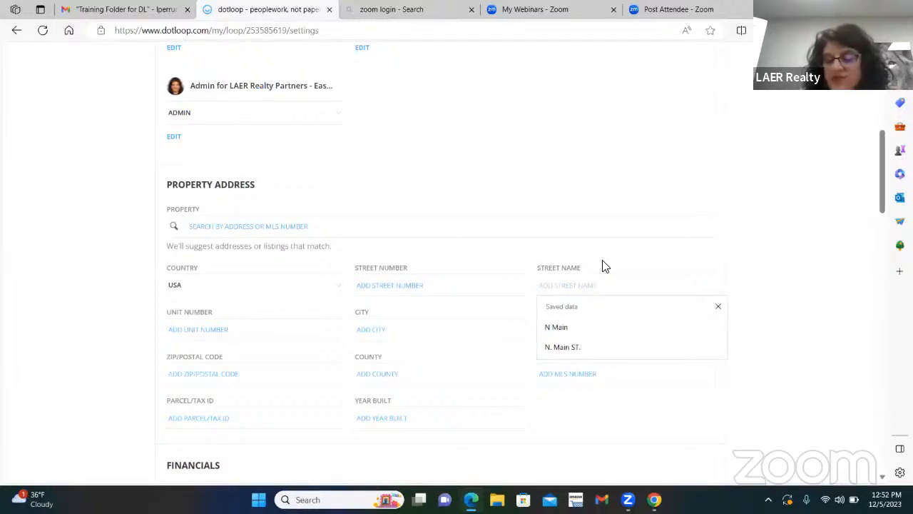
pyautogui.write('2')
pyautogui.press('BackSpace')
pyautogui.write('123')
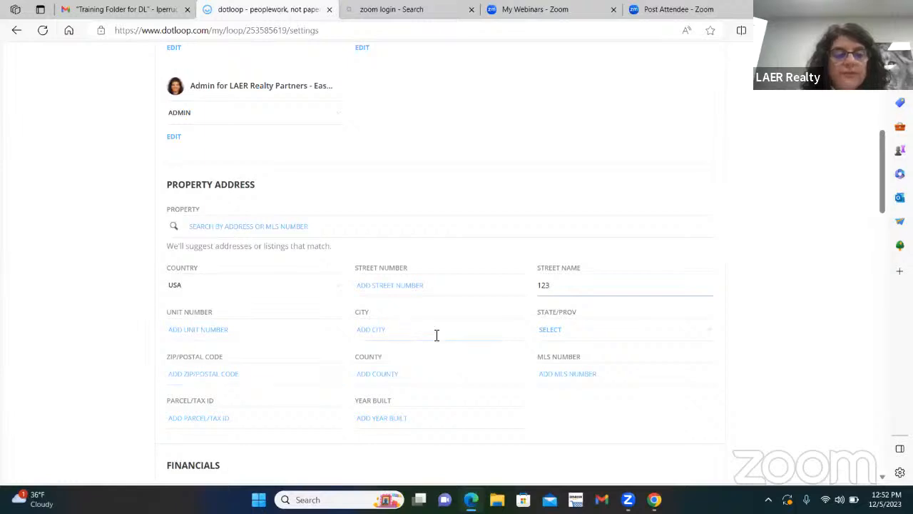
pyautogui.click(411, 330)
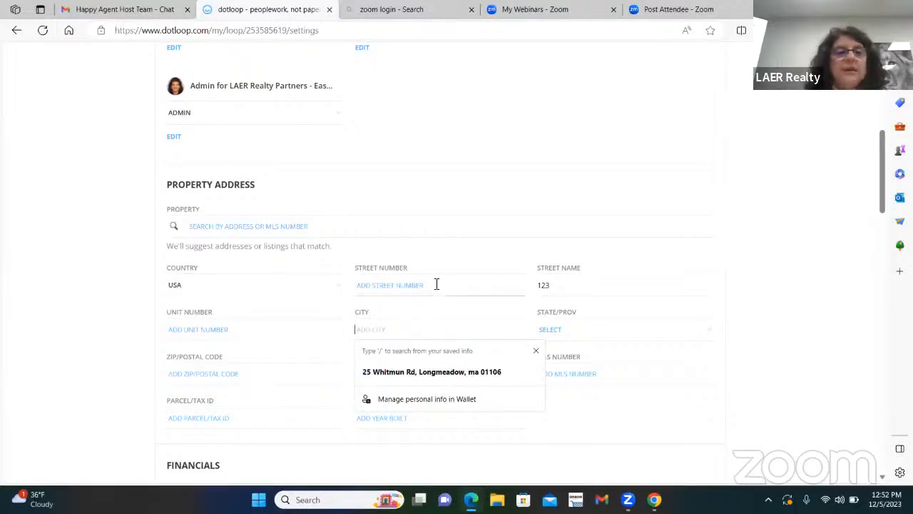
pyautogui.scroll(5, 457, 274)
pyautogui.scroll(-5, 625, 259)
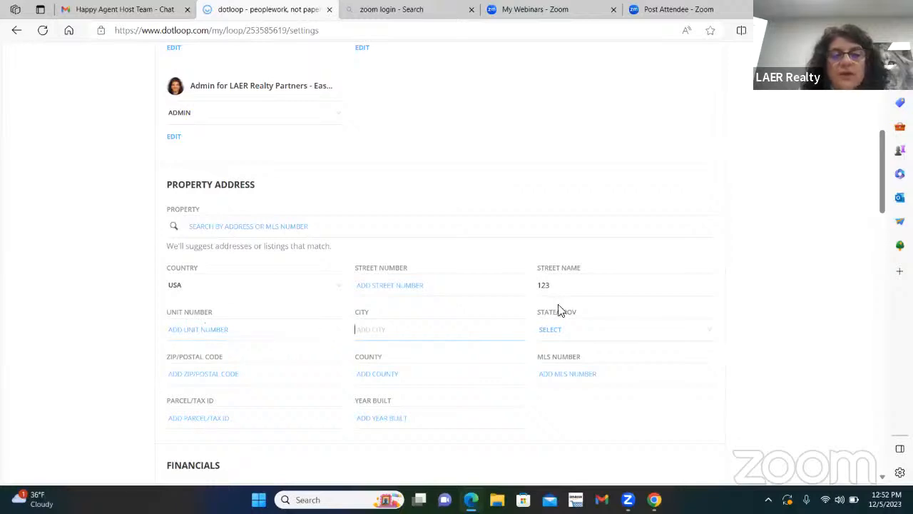
pyautogui.click(399, 280)
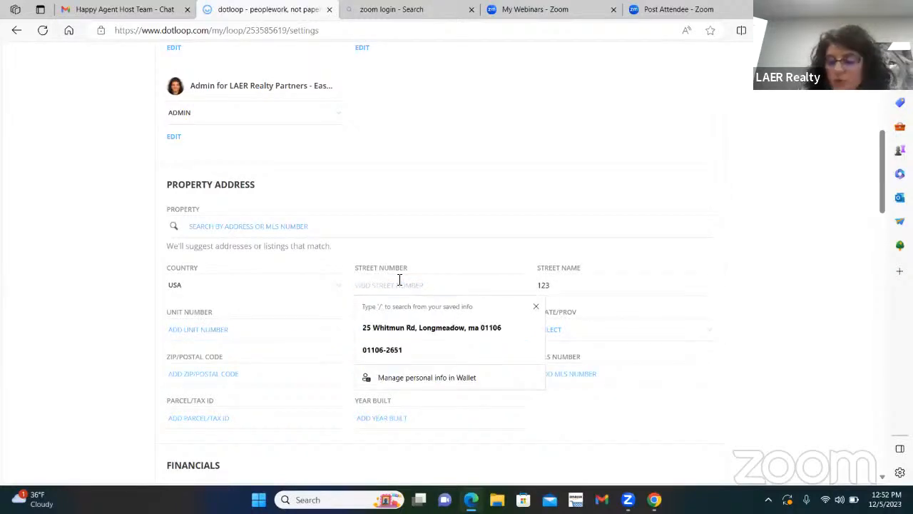
pyautogui.write('1213')
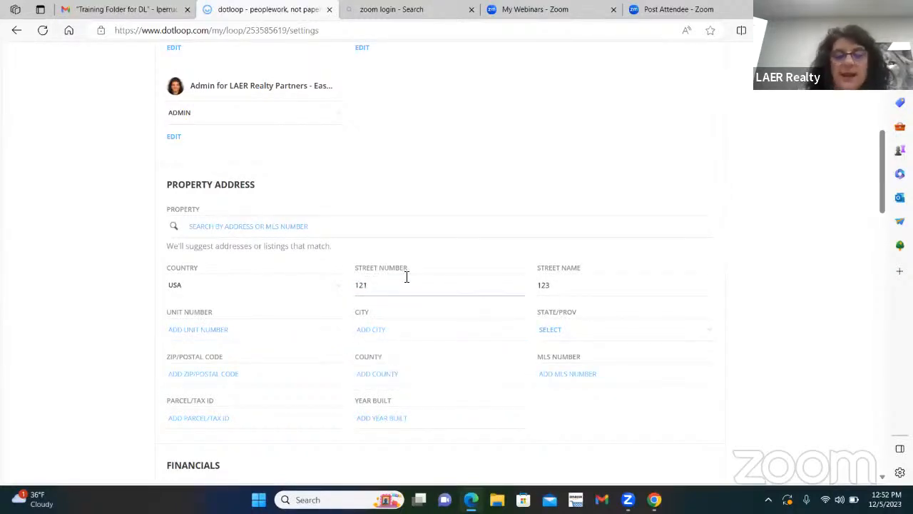
pyautogui.press('BackSpace')
pyautogui.press('BackSpace')
pyautogui.write('23')
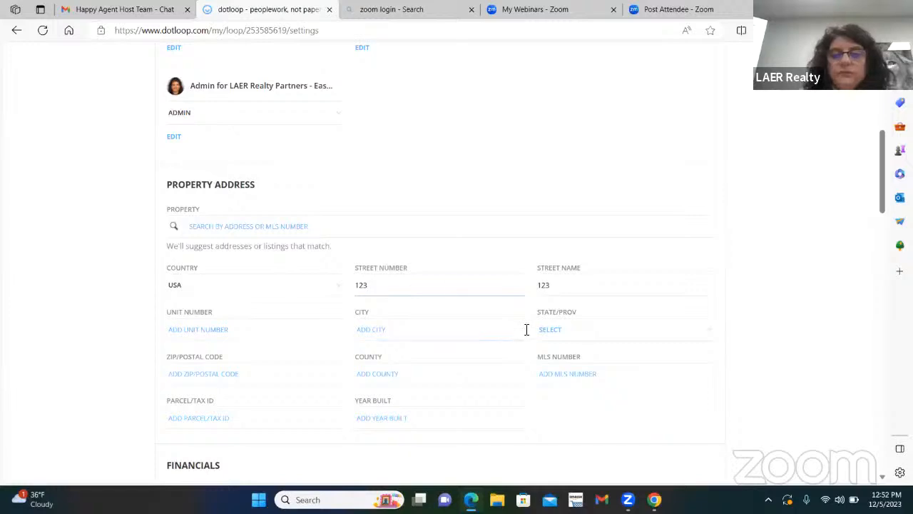
pyautogui.doubleClick(571, 283)
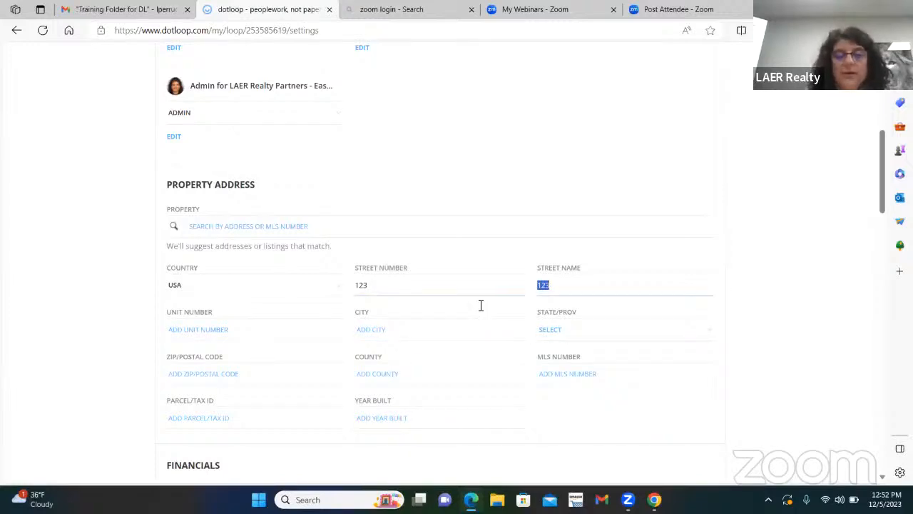
pyautogui.write('Main ST.')
# Fill in the property's city, set State/Prov to MA, and enter the zip code.
pyautogui.press('Tab')
pyautogui.press('Tab')
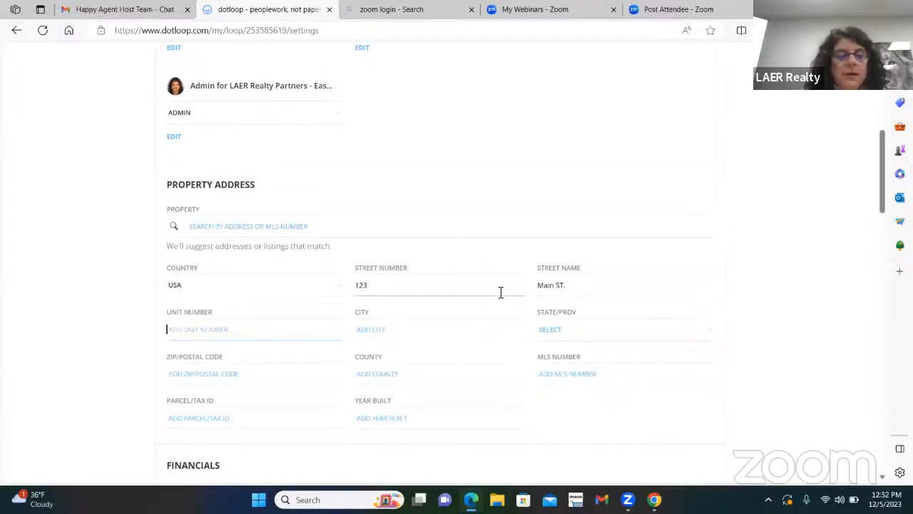
pyautogui.write('E. Longmeadow')
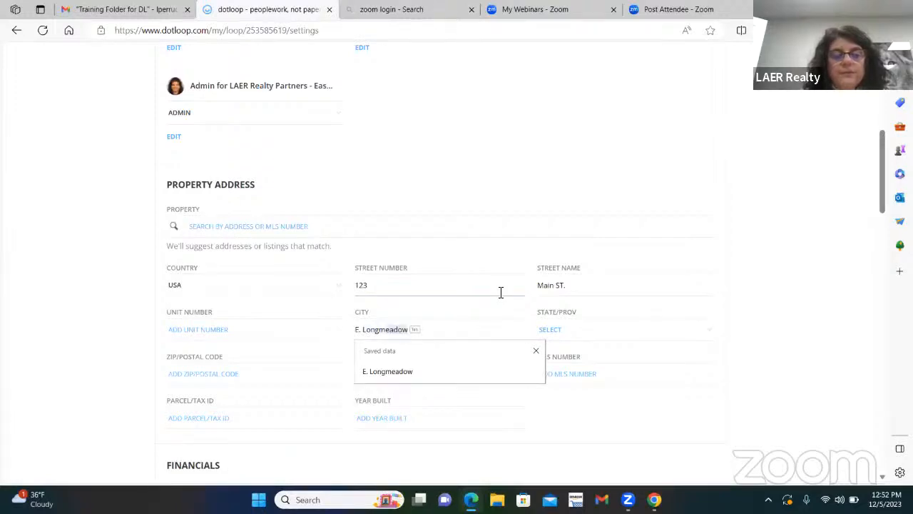
pyautogui.press('Tab')
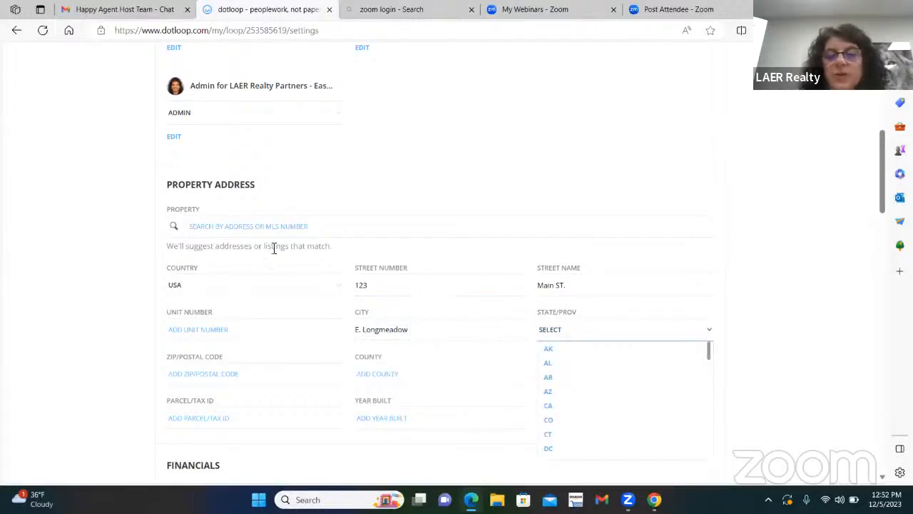
pyautogui.scroll(-3, 581, 418)
pyautogui.scroll(-2, 583, 413)
pyautogui.click(571, 412)
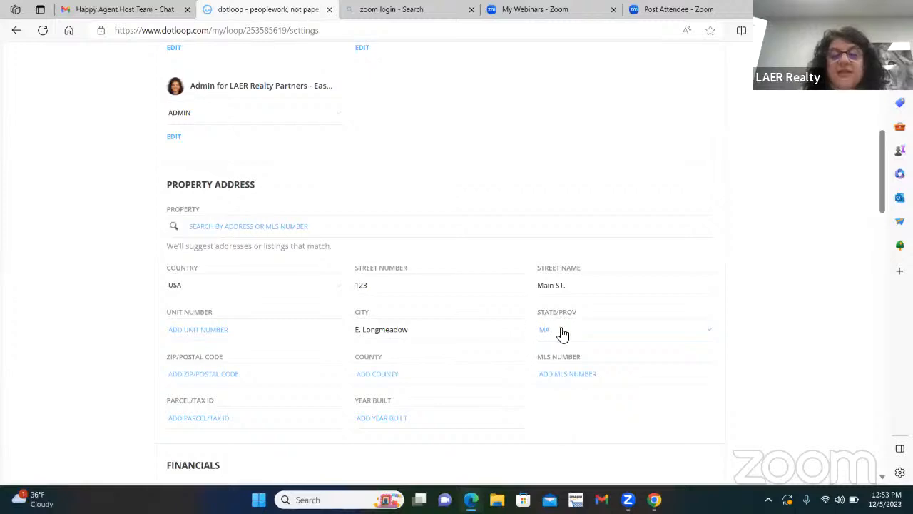
pyautogui.scroll(-1, 583, 322)
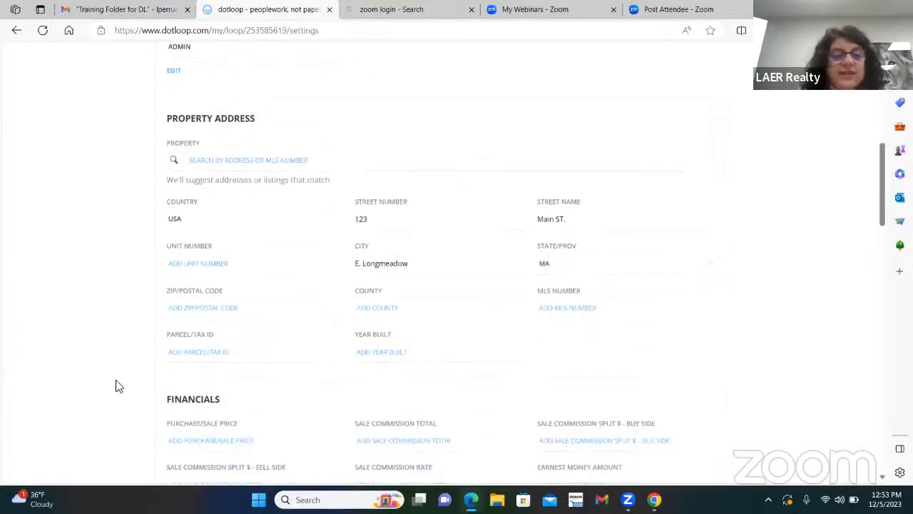
pyautogui.click(178, 307)
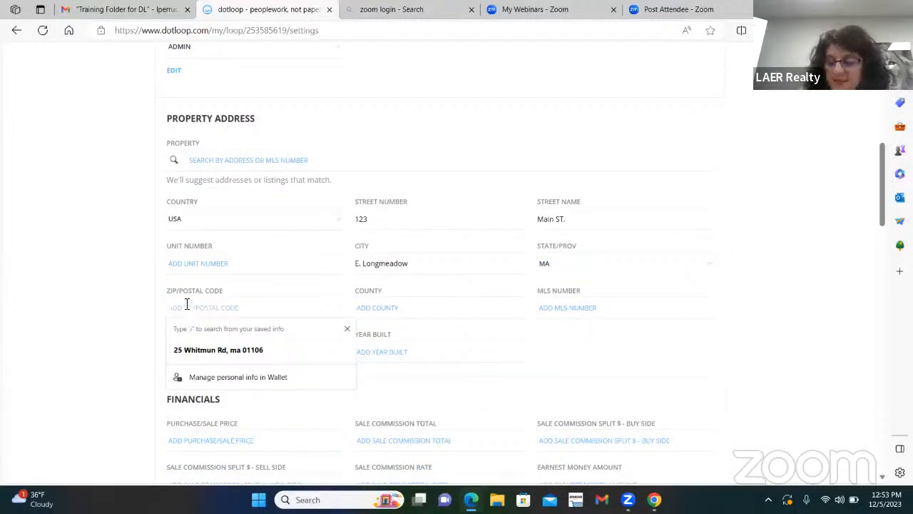
pyautogui.write('01028')
# Set the MLS number to 'non mls' and the year built to 1990.
pyautogui.click(401, 309)
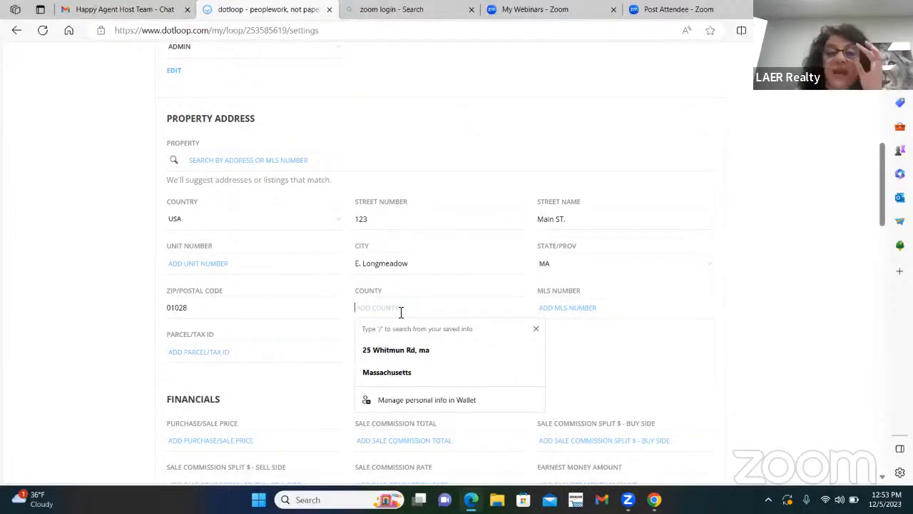
pyautogui.click(573, 306)
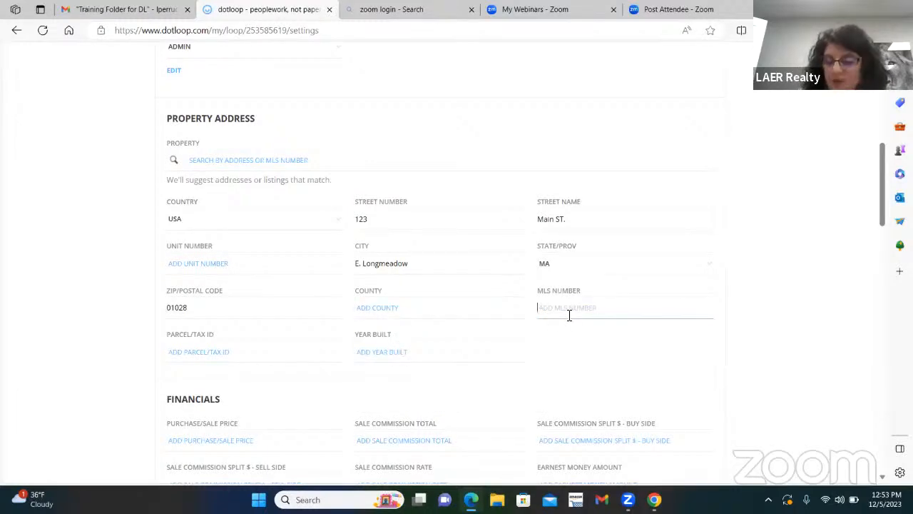
pyautogui.write('7')
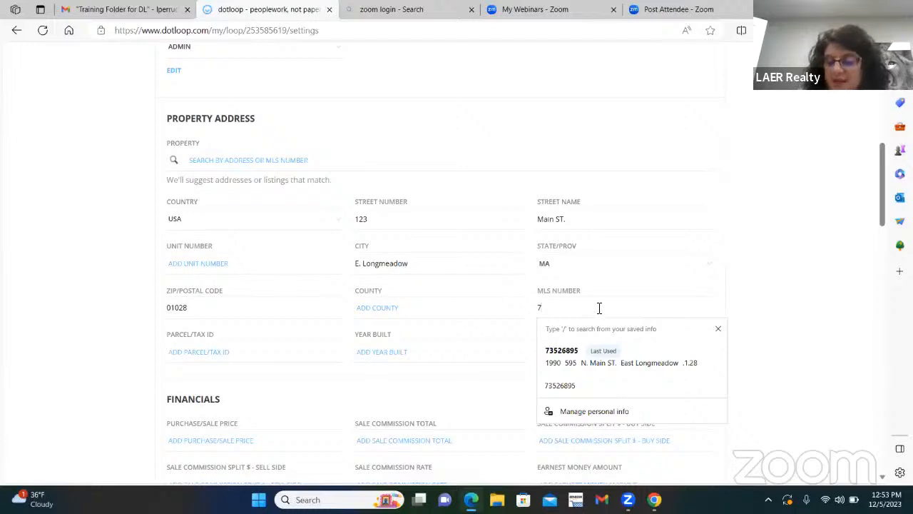
pyautogui.write('251259')
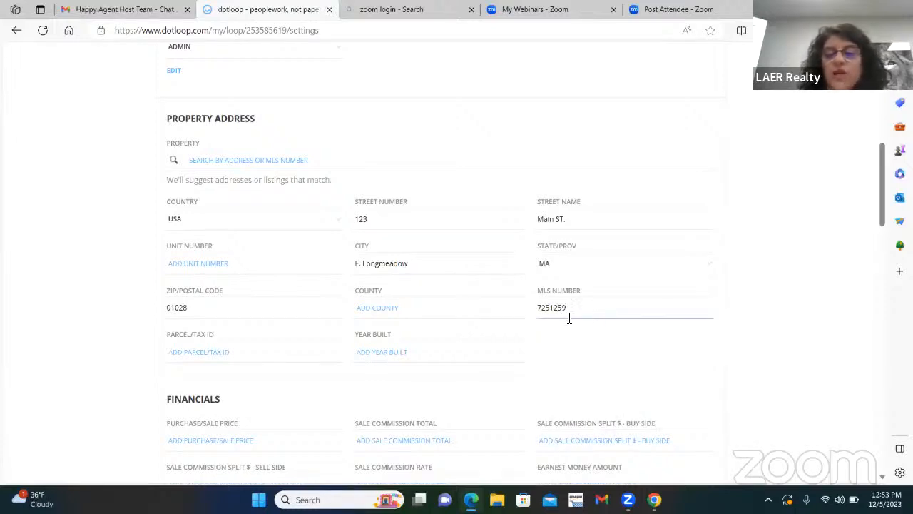
pyautogui.hotkey('ctrl', 'a')
pyautogui.write('n')
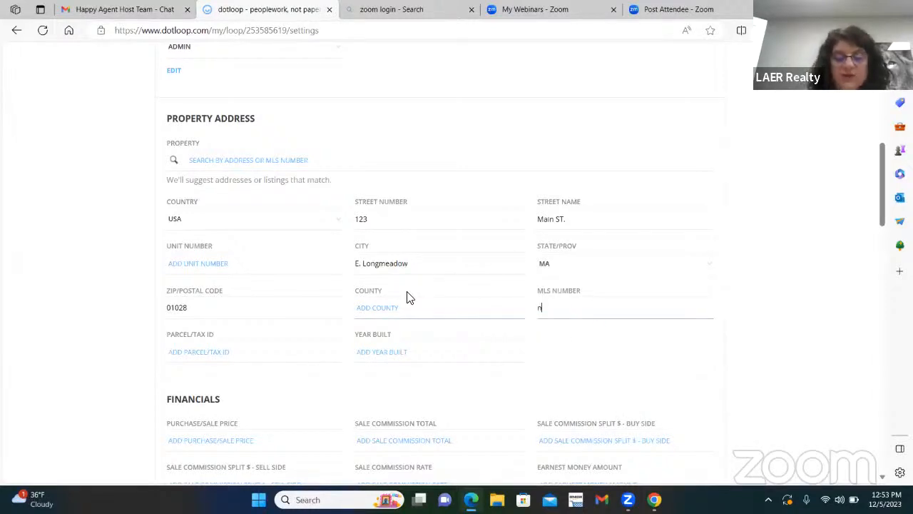
pyautogui.write('on n')
pyautogui.press('BackSpace')
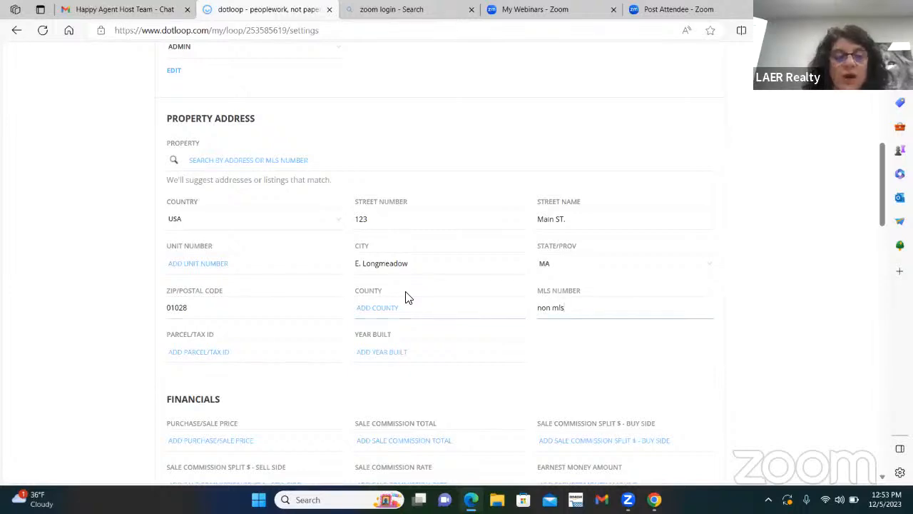
pyautogui.click(381, 345)
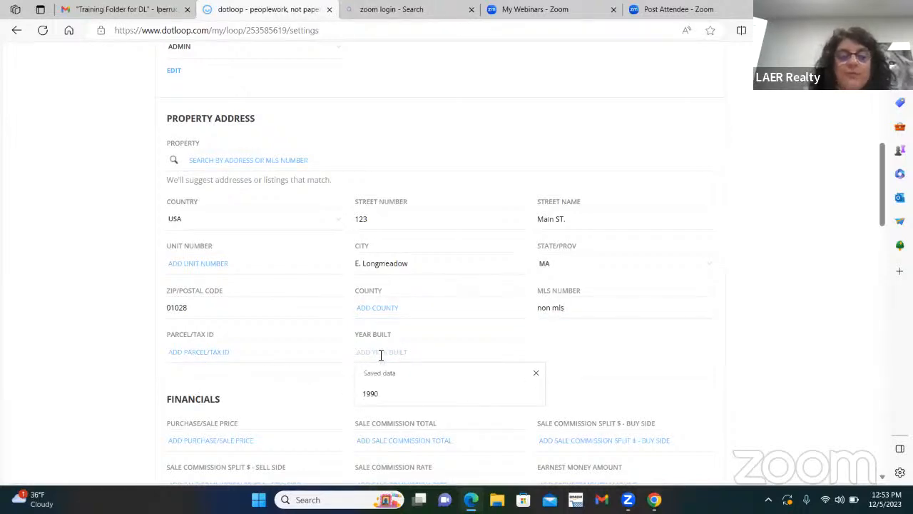
pyautogui.write('1990')
pyautogui.press('Escape')
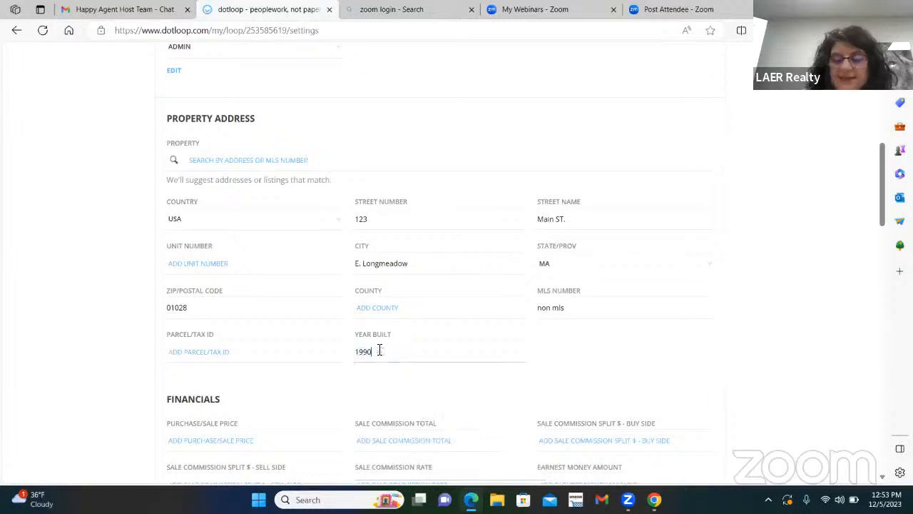
pyautogui.click(639, 358)
pyautogui.scroll(7, 333, 357)
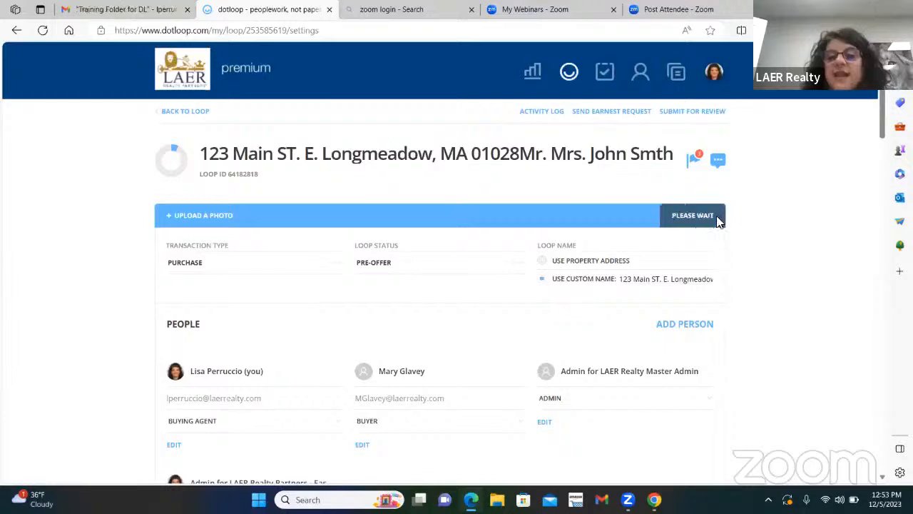
# Save the address details, retry Submit for Review, and close the additional-details prompt unfilled.
pyautogui.click(716, 218)
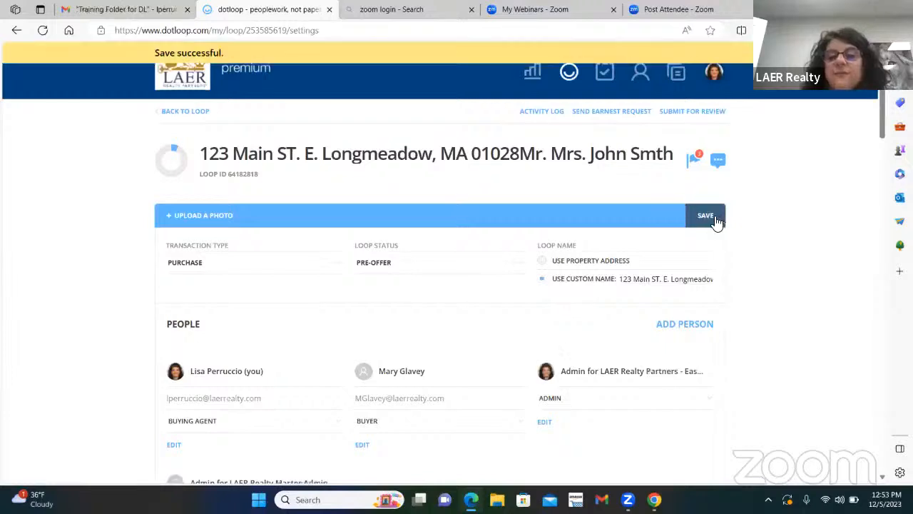
pyautogui.click(693, 112)
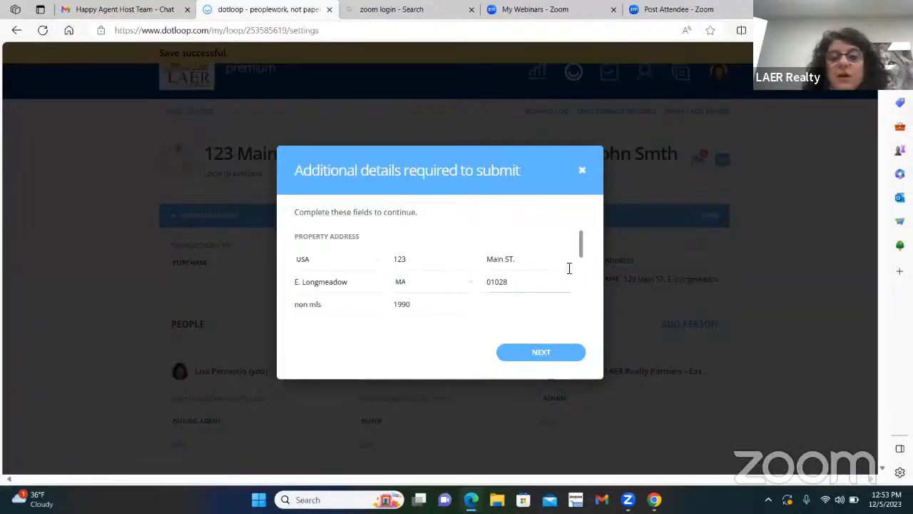
pyautogui.moveTo(585, 255); pyautogui.dragTo(584, 300)
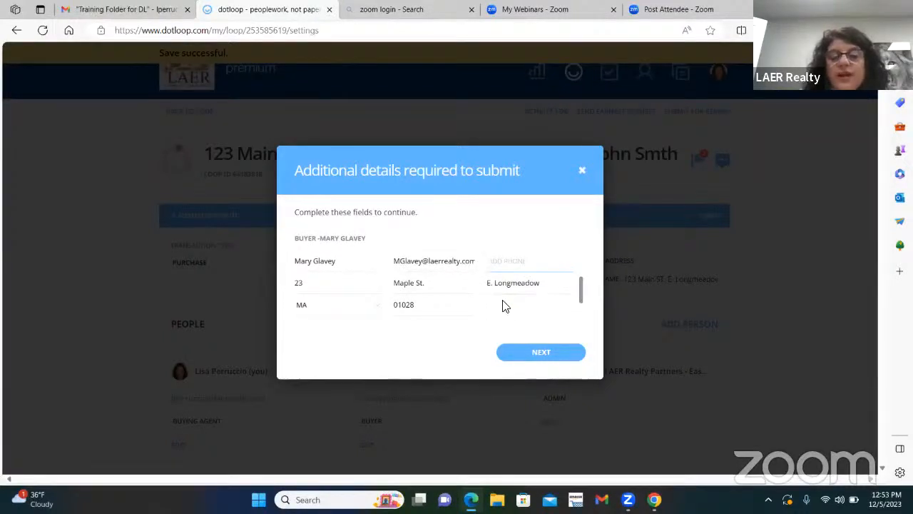
pyautogui.click(582, 170)
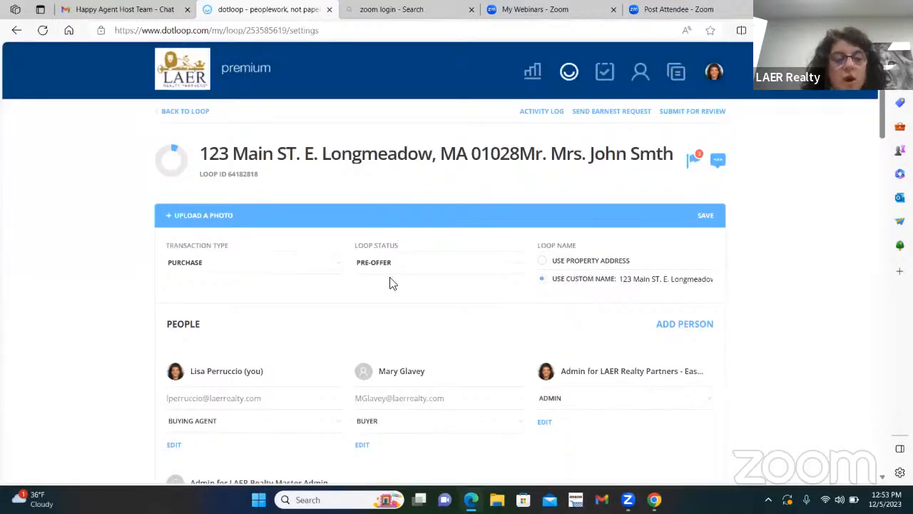
pyautogui.scroll(-2, 385, 278)
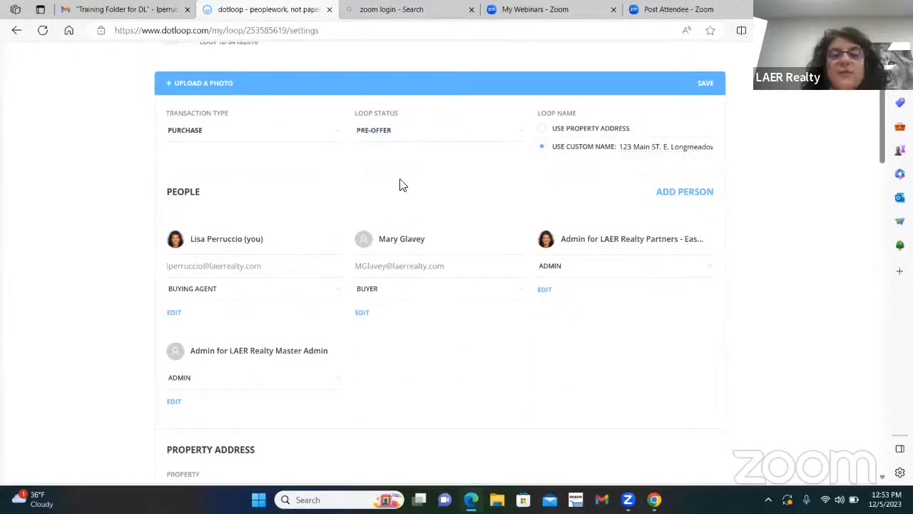
pyautogui.scroll(2, 338, 200)
pyautogui.scroll(-1, 419, 214)
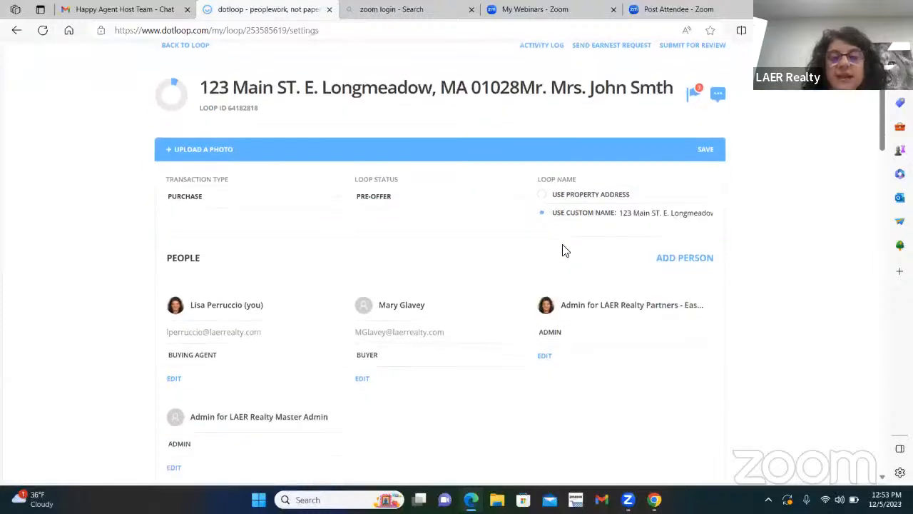
pyautogui.scroll(-1, 563, 249)
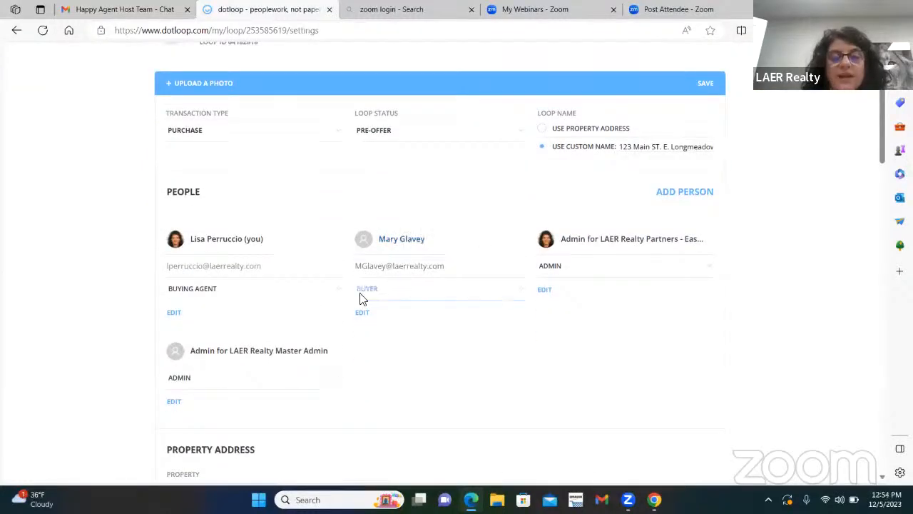
pyautogui.scroll(-1, 360, 298)
# Add a phone number to the buyer's contact details and save the record.
pyautogui.click(362, 247)
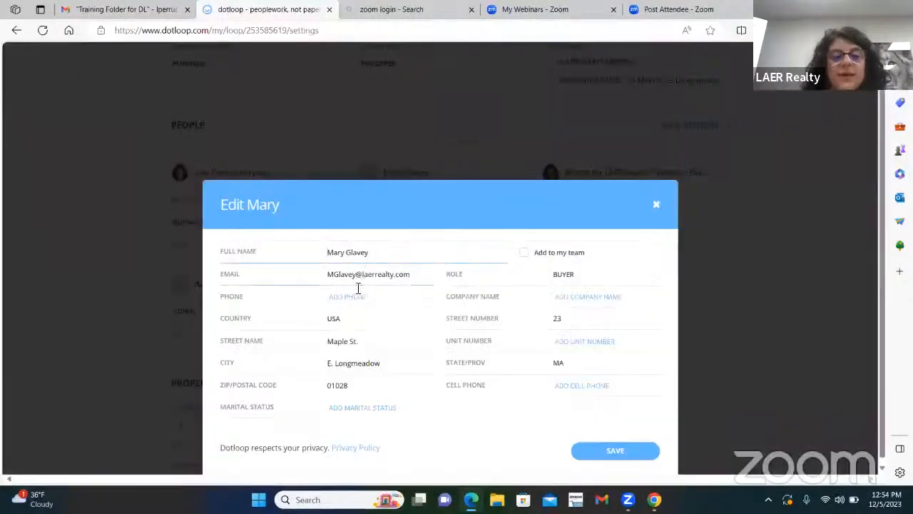
pyautogui.click(347, 296)
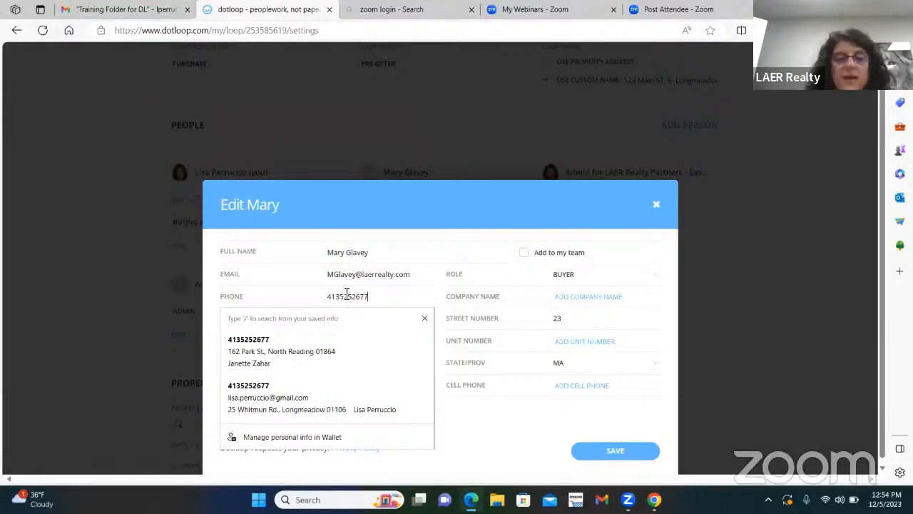
pyautogui.click(445, 249)
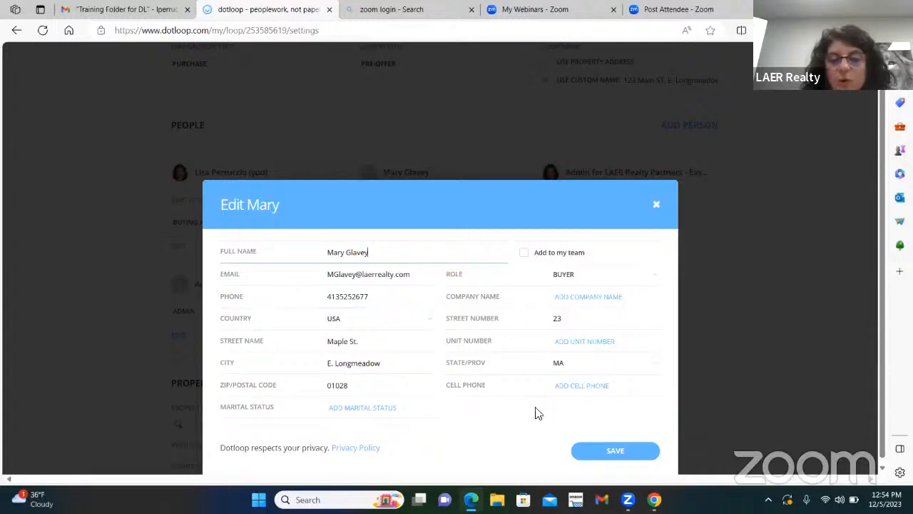
pyautogui.click(606, 446)
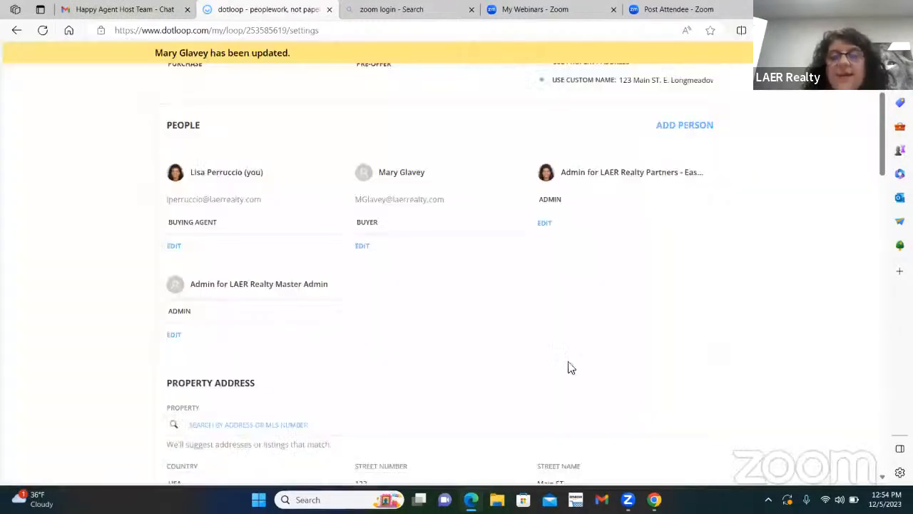
pyautogui.scroll(3, 592, 365)
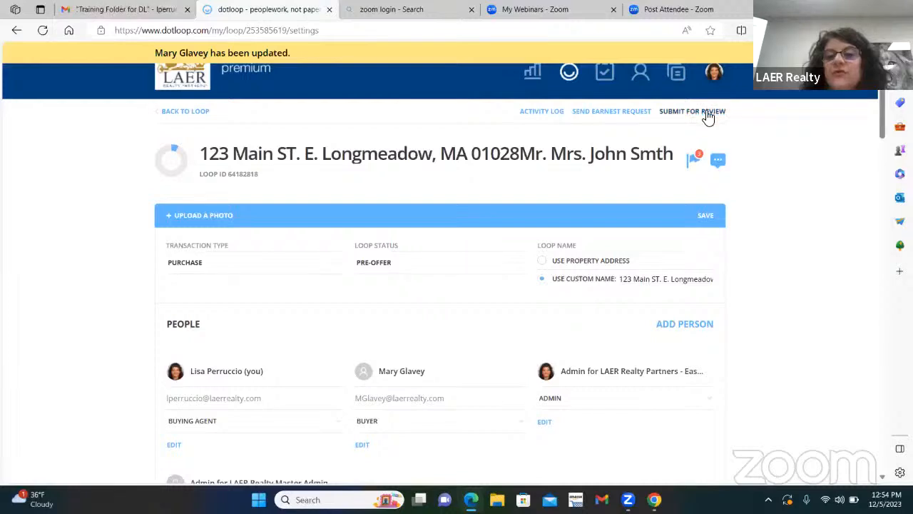
# Reopen the submit-for-review prompt, then scroll the details page down to Property Address.
pyautogui.click(706, 112)
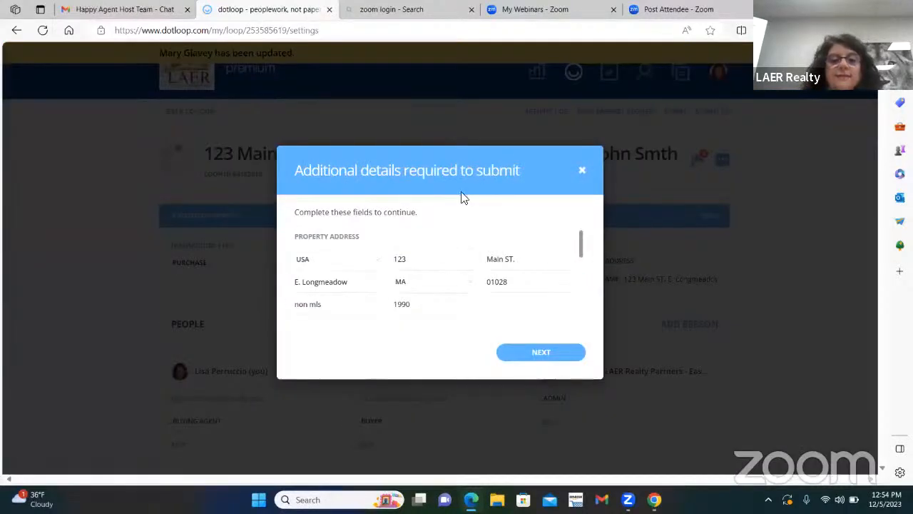
pyautogui.moveTo(583, 251); pyautogui.dragTo(590, 323)
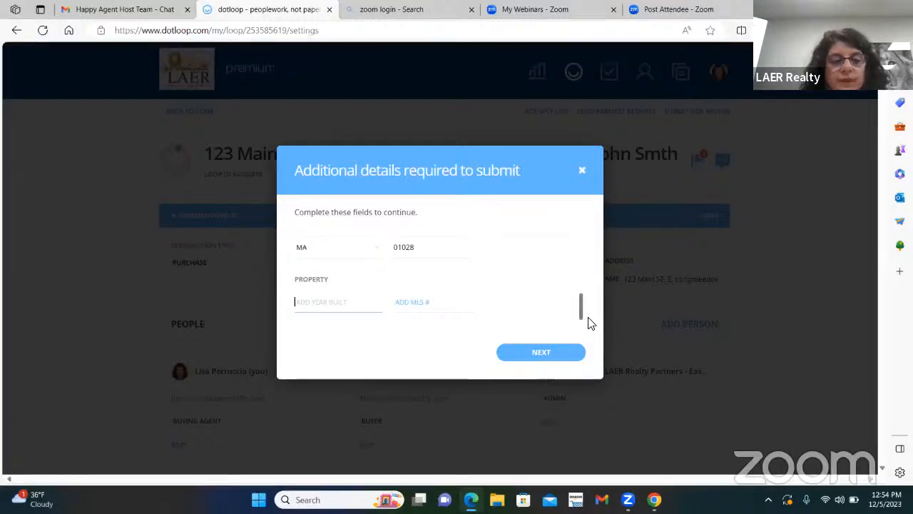
pyautogui.moveTo(591, 311); pyautogui.dragTo(593, 228)
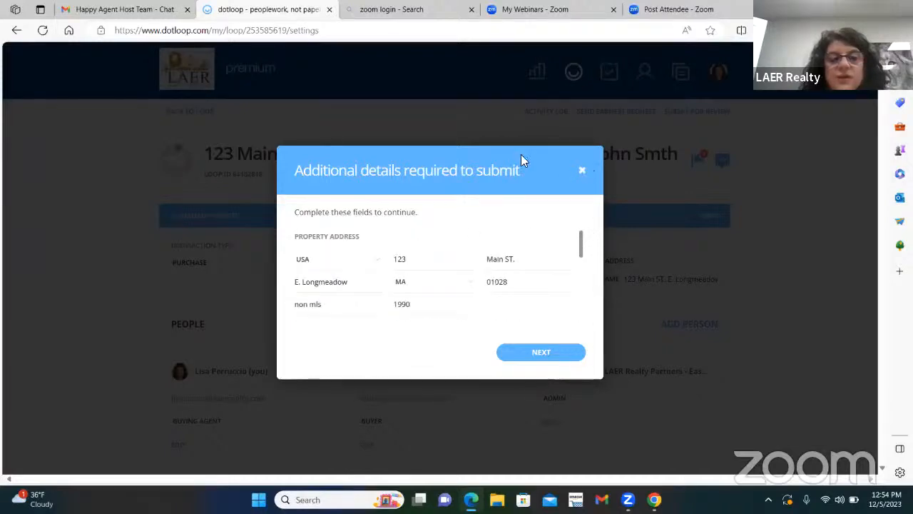
pyautogui.scroll(-2, 485, 302)
pyautogui.scroll(-5, 465, 317)
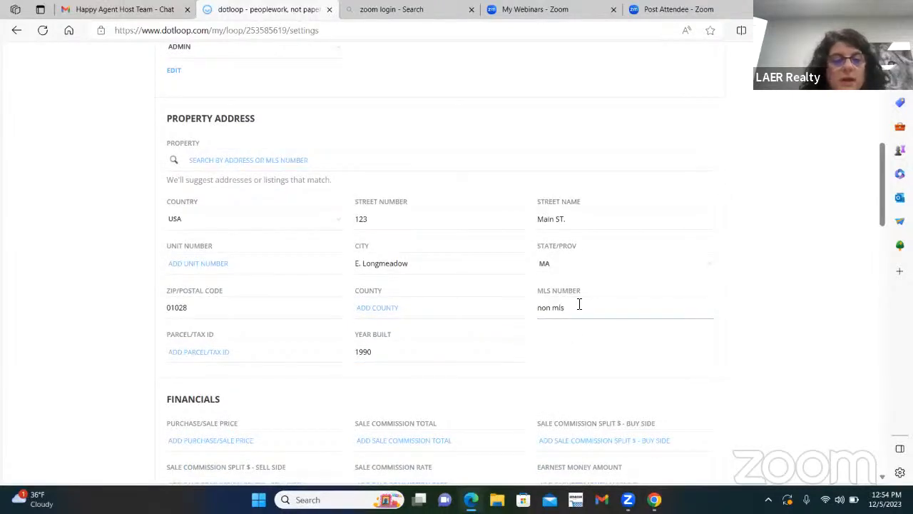
# Replace the 'non mls' MLS number with 7425158.
pyautogui.moveTo(571, 306); pyautogui.dragTo(506, 310)
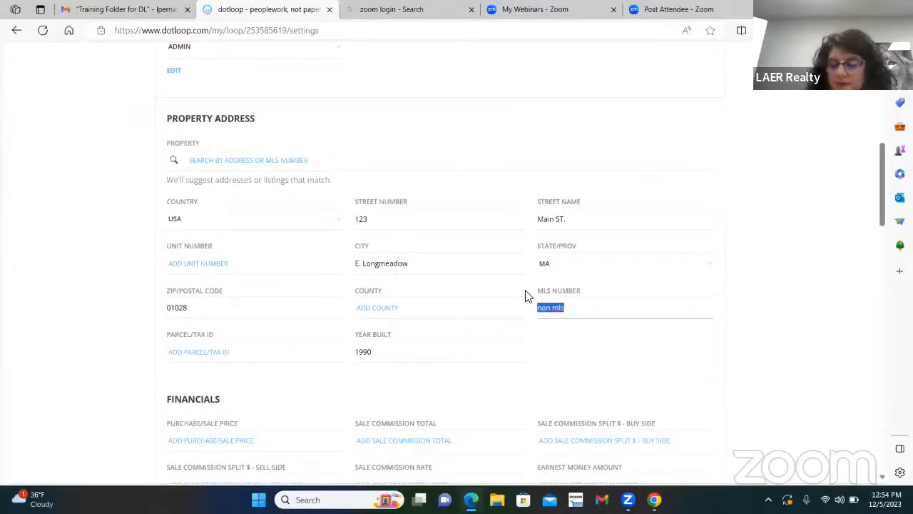
pyautogui.write('73526895')
pyautogui.write('742')
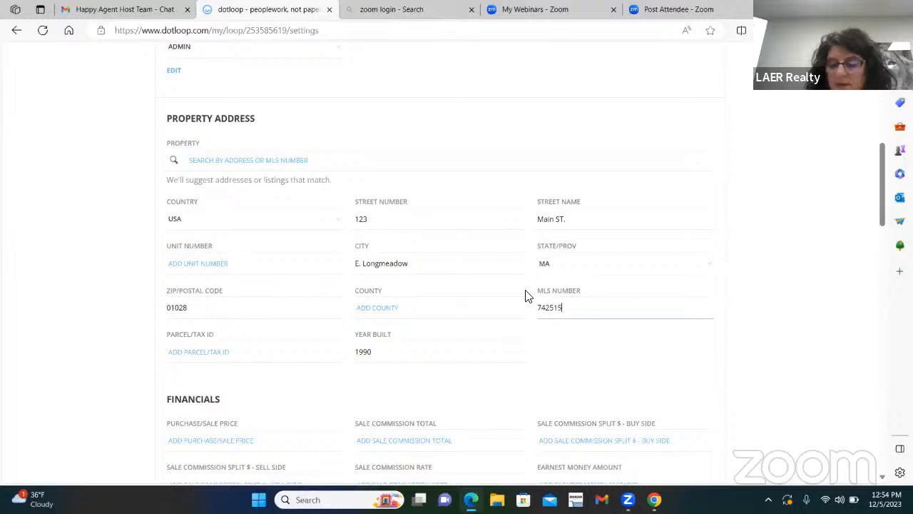
pyautogui.click(391, 352)
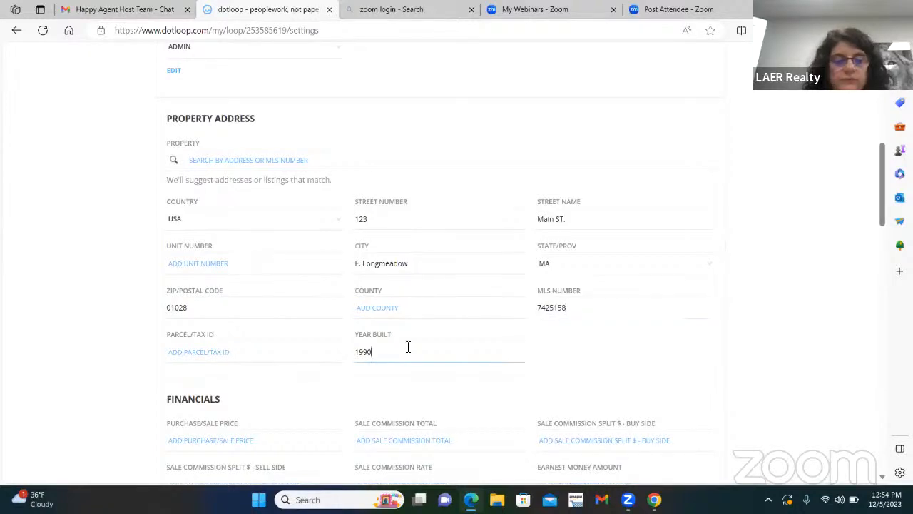
pyautogui.scroll(5, 438, 265)
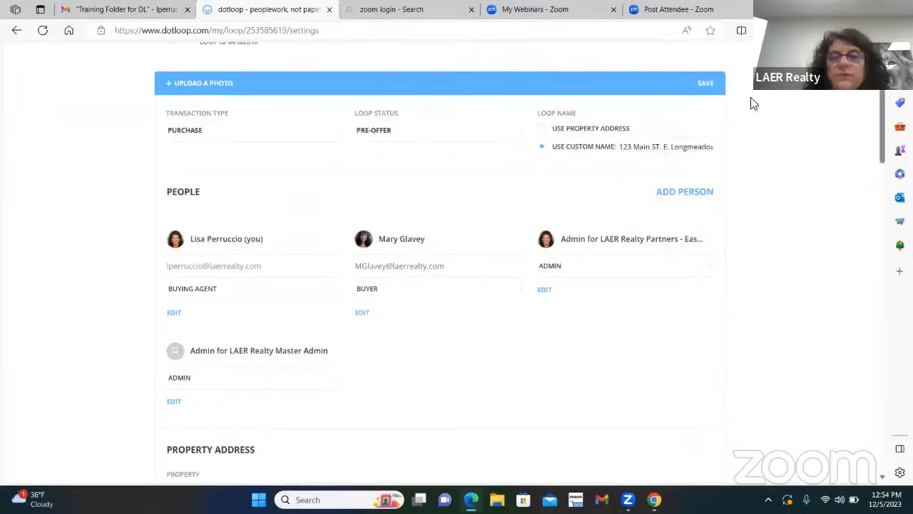
# Save the MLS change, retry Submit for Review, close the prompt, and reopen the loop details.
pyautogui.click(705, 86)
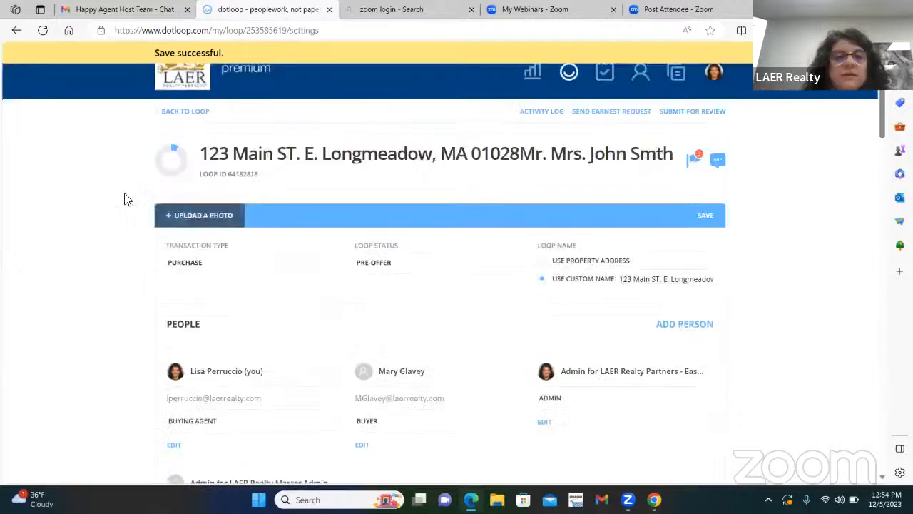
pyautogui.click(183, 120)
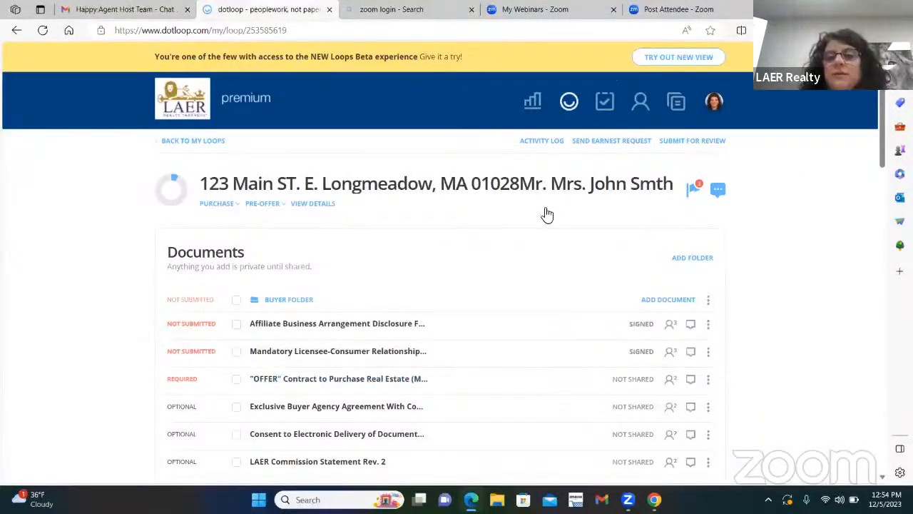
pyautogui.click(703, 141)
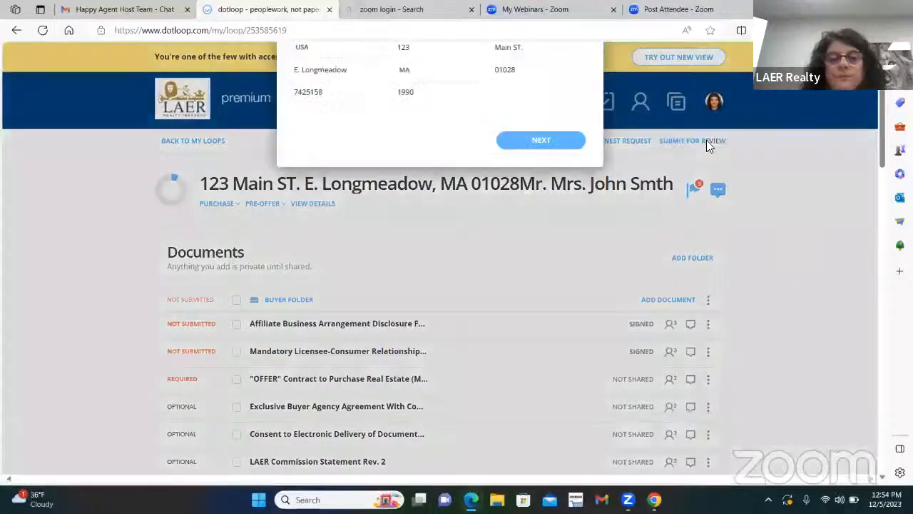
pyautogui.moveTo(580, 241); pyautogui.dragTo(585, 319)
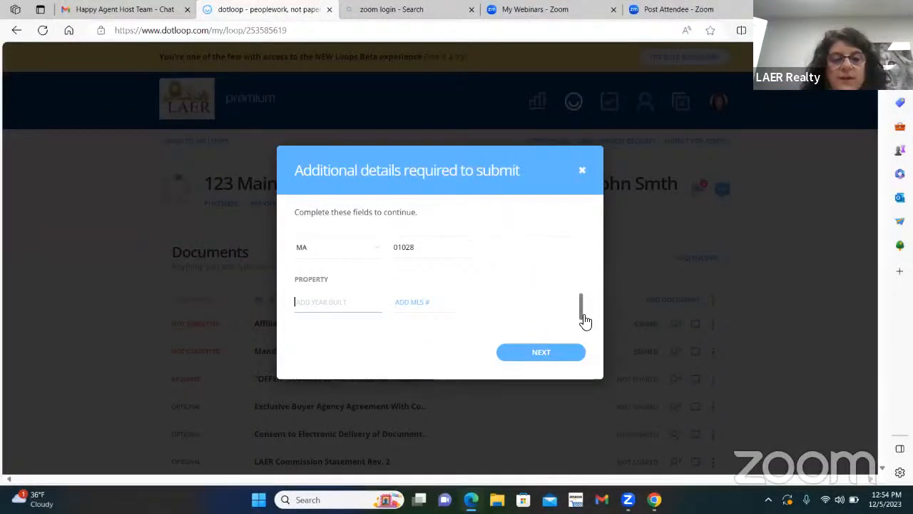
pyautogui.moveTo(584, 316); pyautogui.dragTo(587, 271)
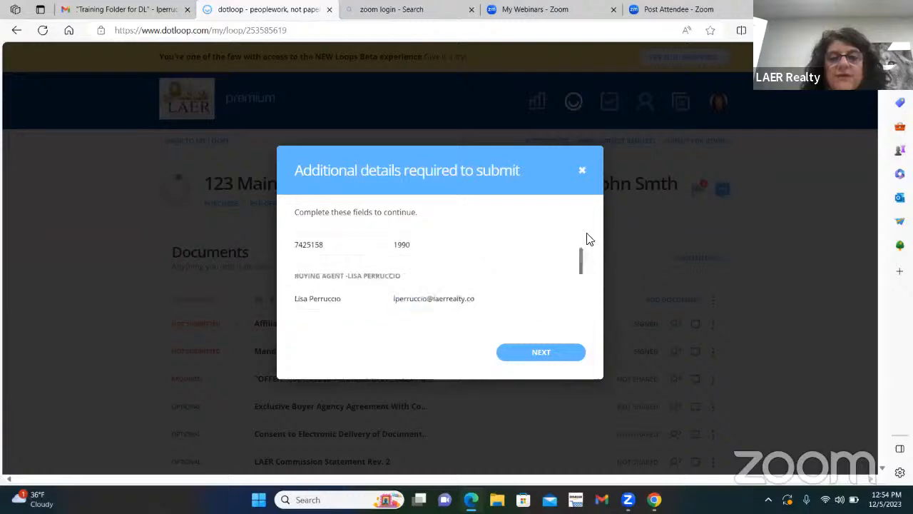
pyautogui.click(584, 170)
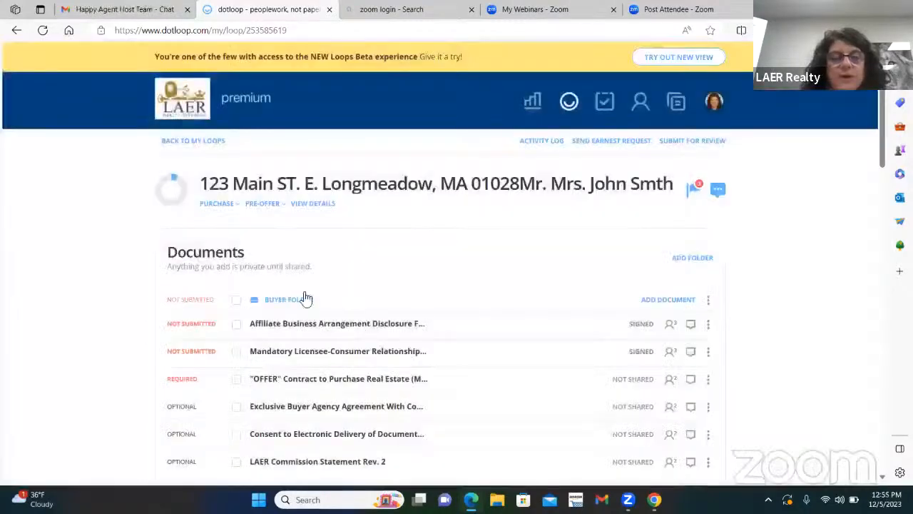
pyautogui.click(309, 205)
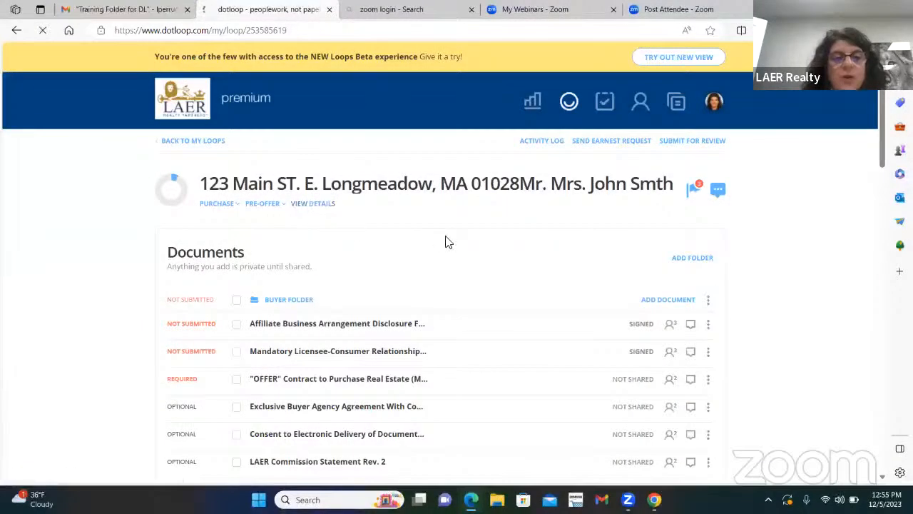
pyautogui.scroll(-5, 505, 288)
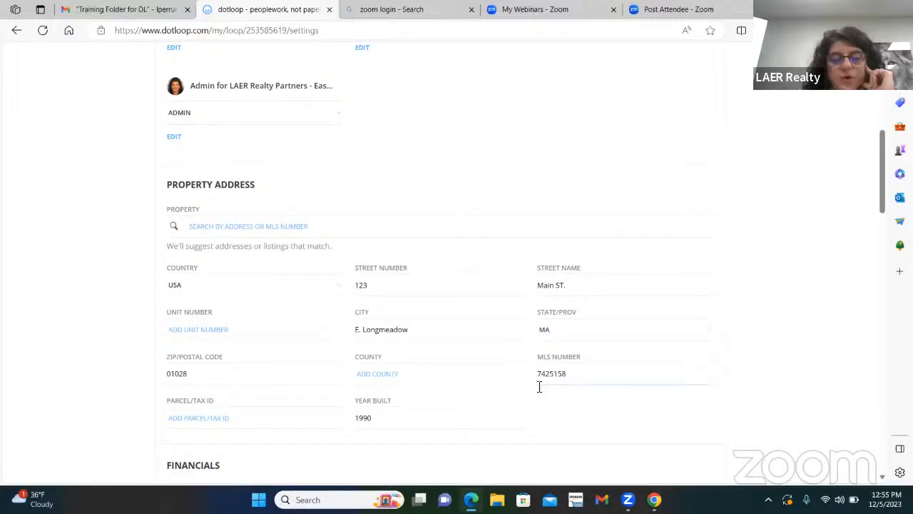
# Re-save the buyer's contact record with address and phone, then start saving the loop details.
pyautogui.scroll(-2, 414, 399)
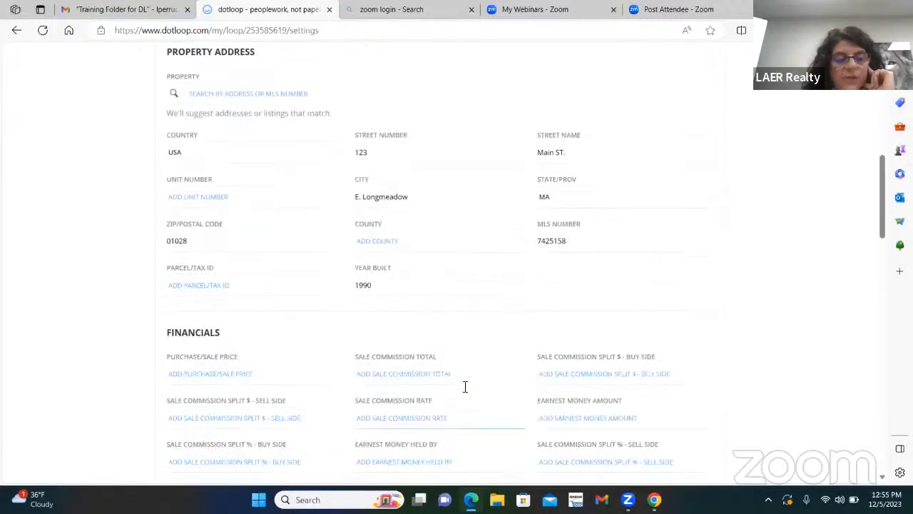
pyautogui.scroll(2, 471, 382)
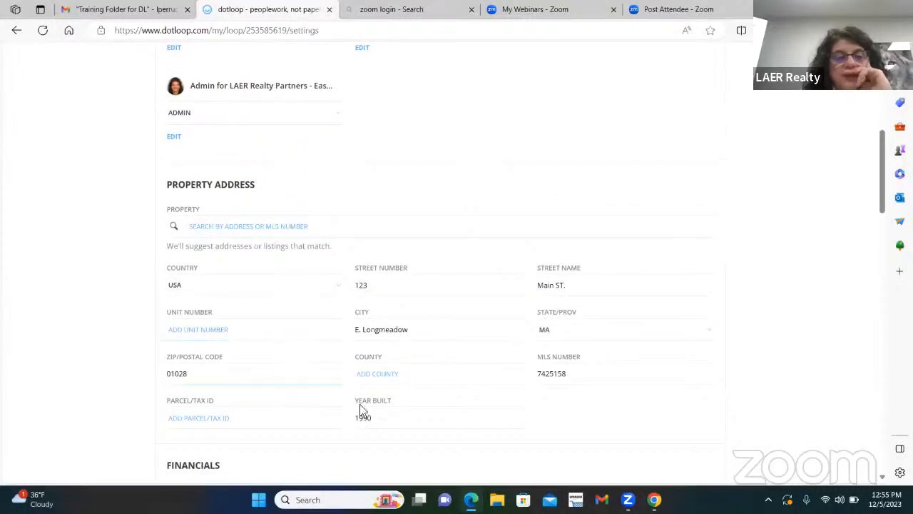
pyautogui.scroll(-5, 591, 375)
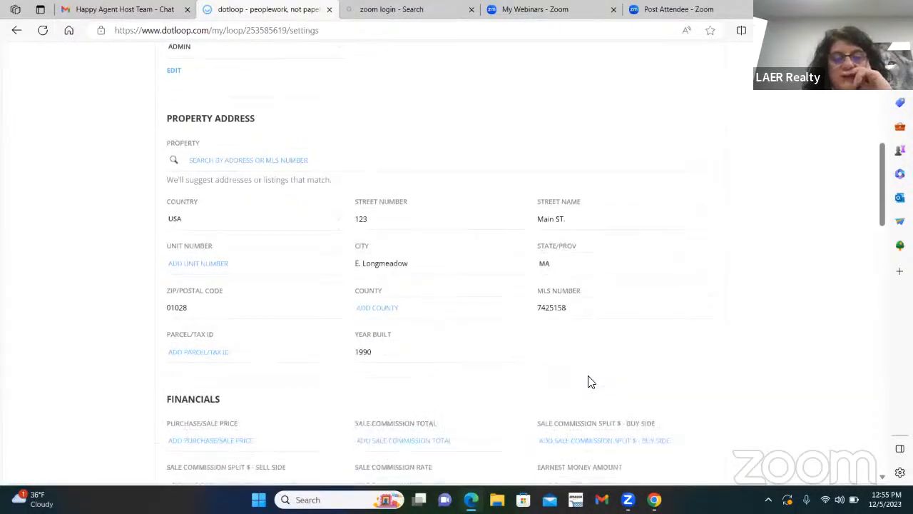
pyautogui.scroll(7, 590, 381)
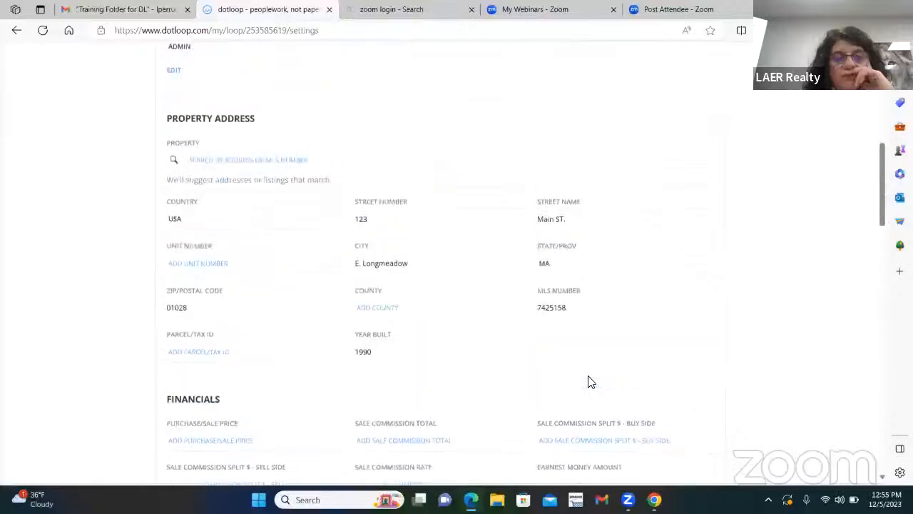
pyautogui.scroll(2, 590, 382)
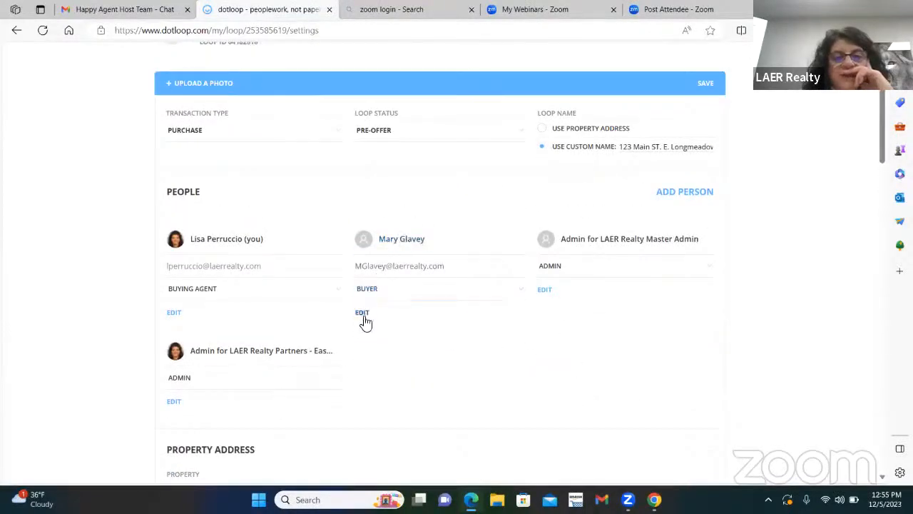
pyautogui.click(363, 314)
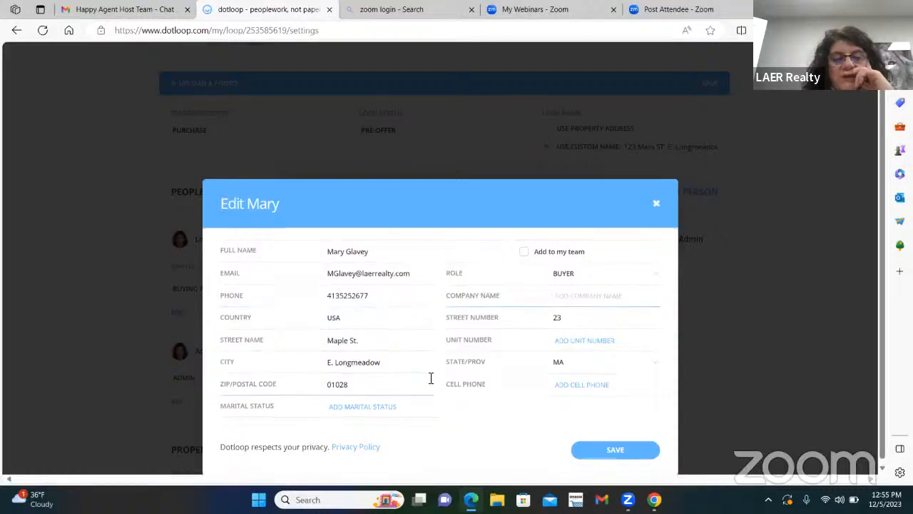
pyautogui.click(619, 449)
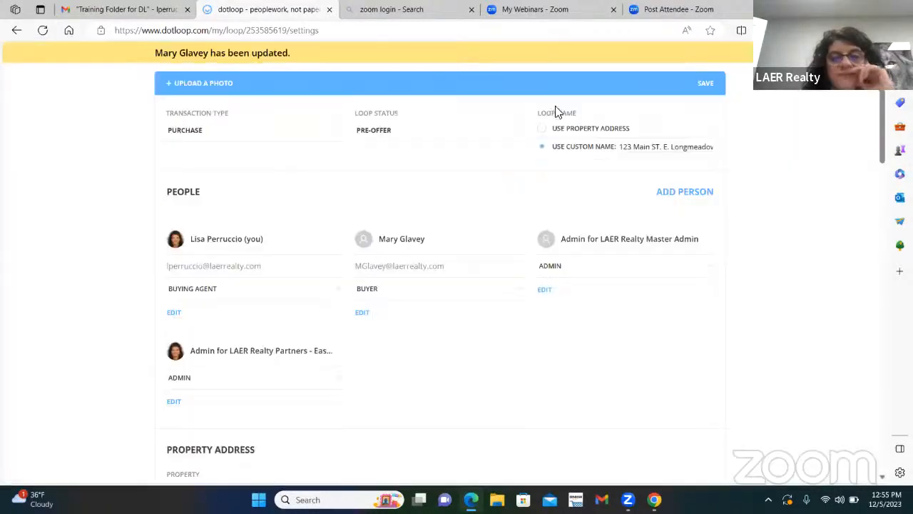
pyautogui.scroll(2, 668, 130)
# Save the loop details and start submitting the loop for review again.
pyautogui.click(700, 218)
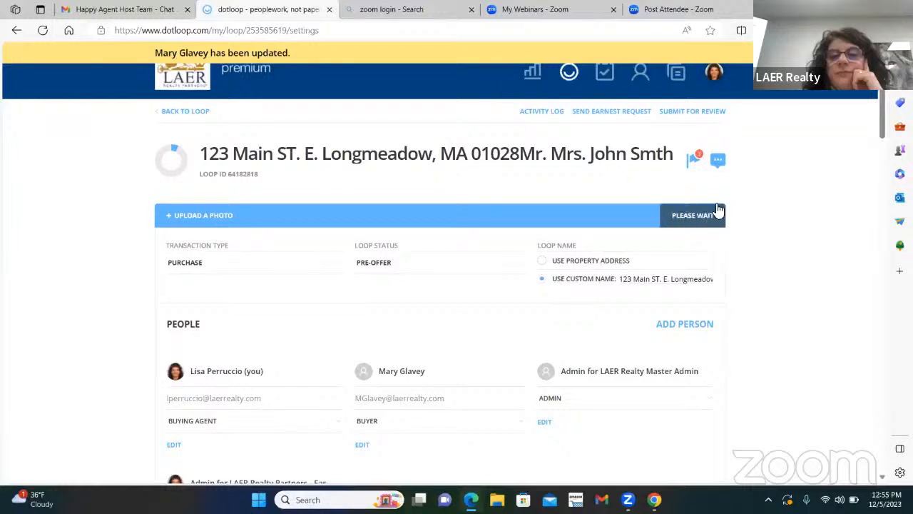
pyautogui.click(711, 114)
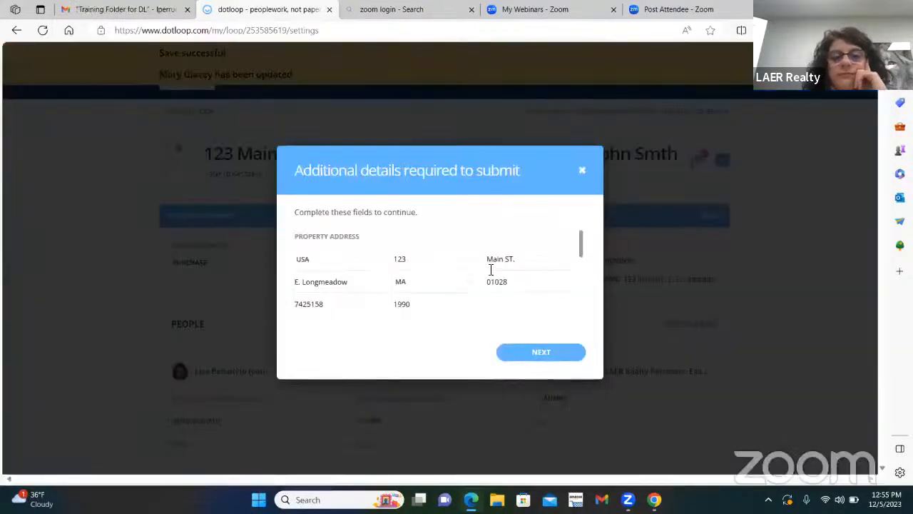
pyautogui.moveTo(583, 254); pyautogui.dragTo(577, 305)
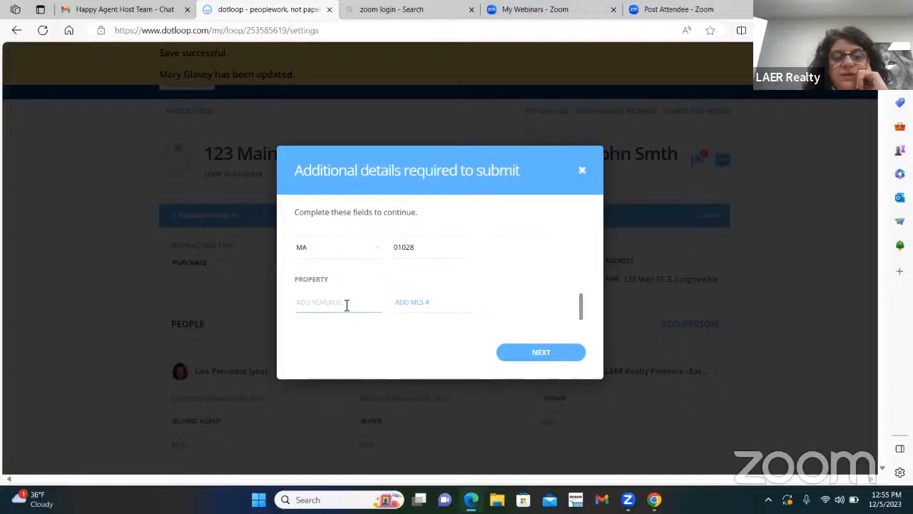
# Fill in Year Built as 1990 and the MLS number, then continue past the additional details form.
pyautogui.click(319, 301)
pyautogui.write('742')
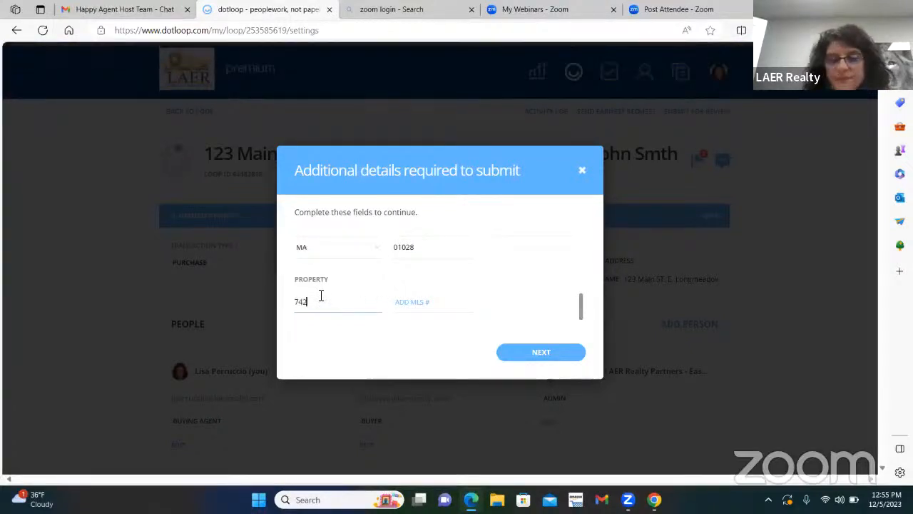
pyautogui.press('BackSpace')
pyautogui.write('1990')
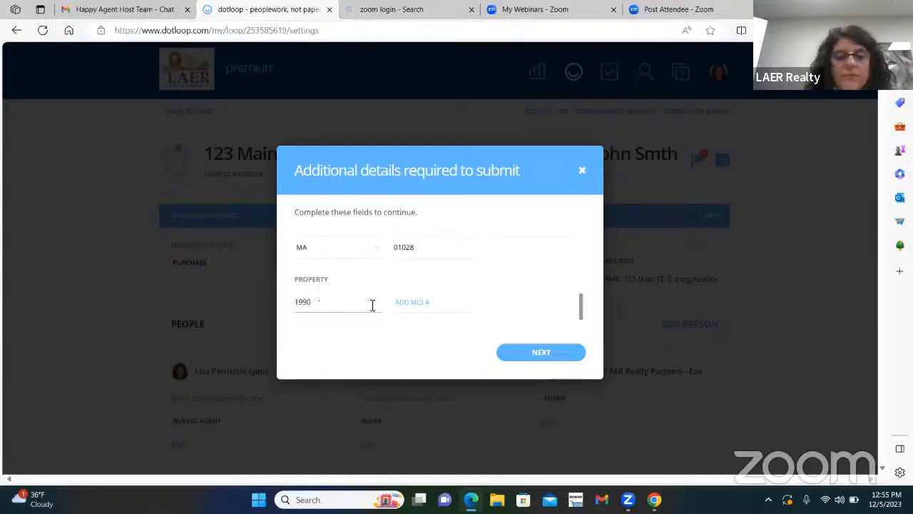
pyautogui.click(423, 300)
pyautogui.write('142562')
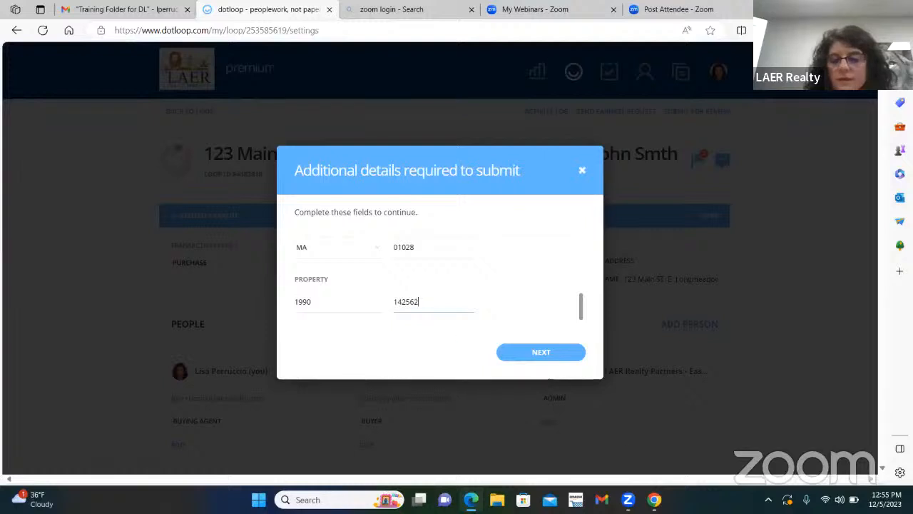
pyautogui.click(545, 361)
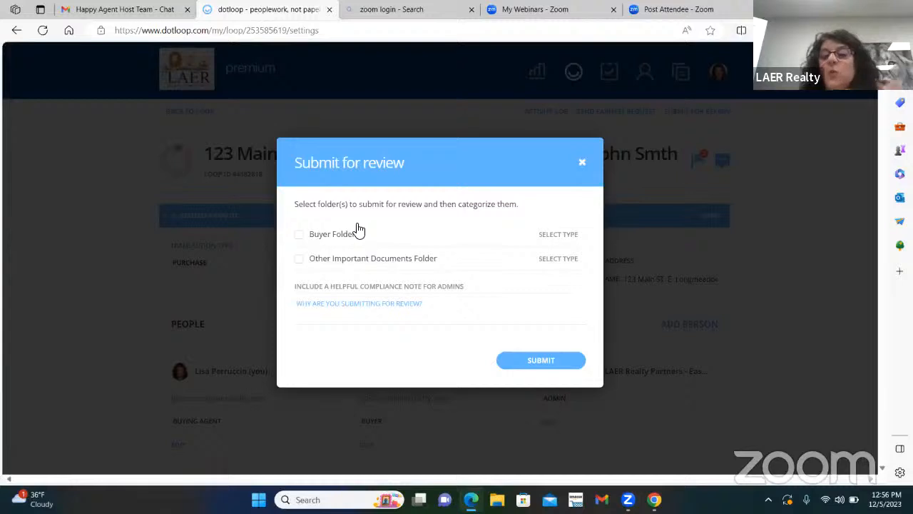
# Try submitting the Buyer Folder for Buying Review.
pyautogui.click(299, 236)
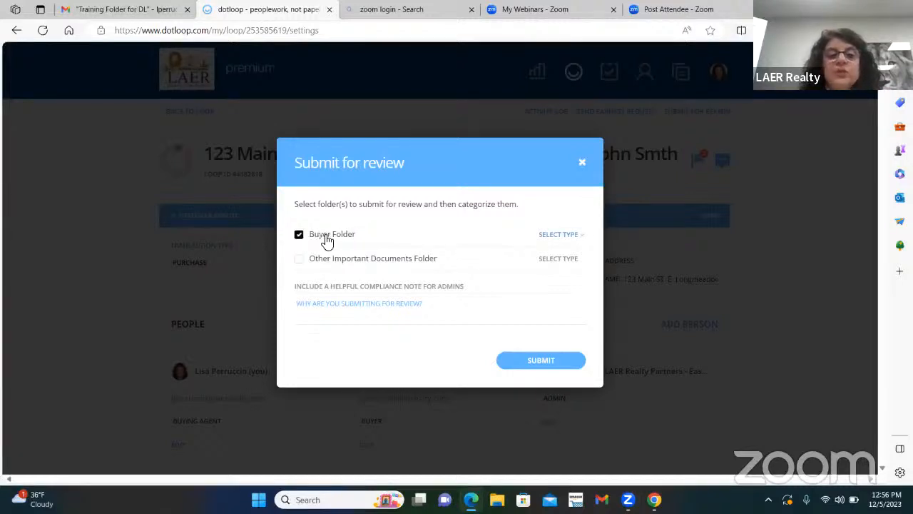
pyautogui.click(581, 240)
pyautogui.click(571, 247)
pyautogui.click(528, 363)
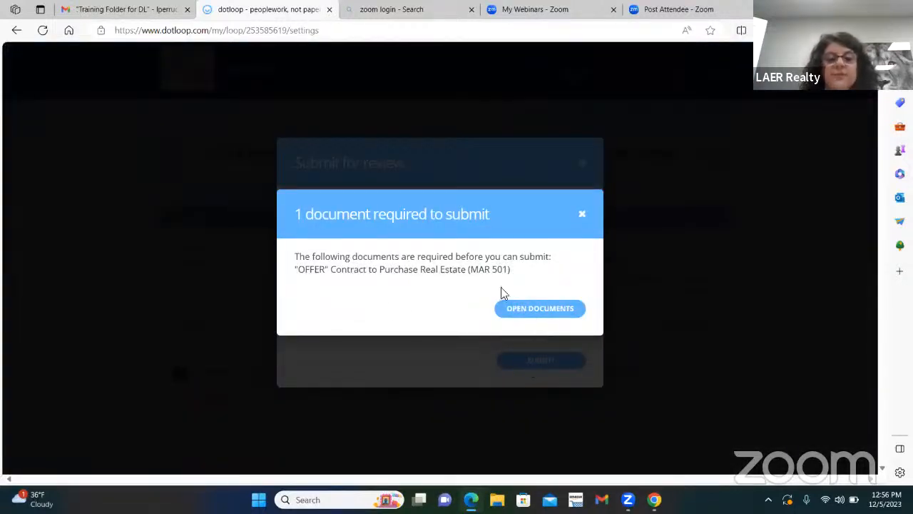
# Dismiss the missing-document notice, return to the loop, and show the Buyer Folder's add-document options.
pyautogui.click(583, 213)
pyautogui.click(582, 163)
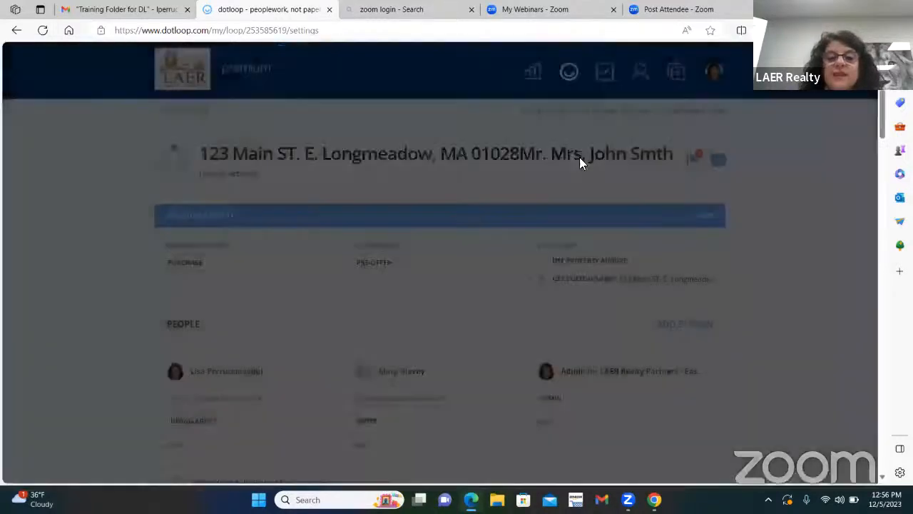
pyautogui.click(177, 122)
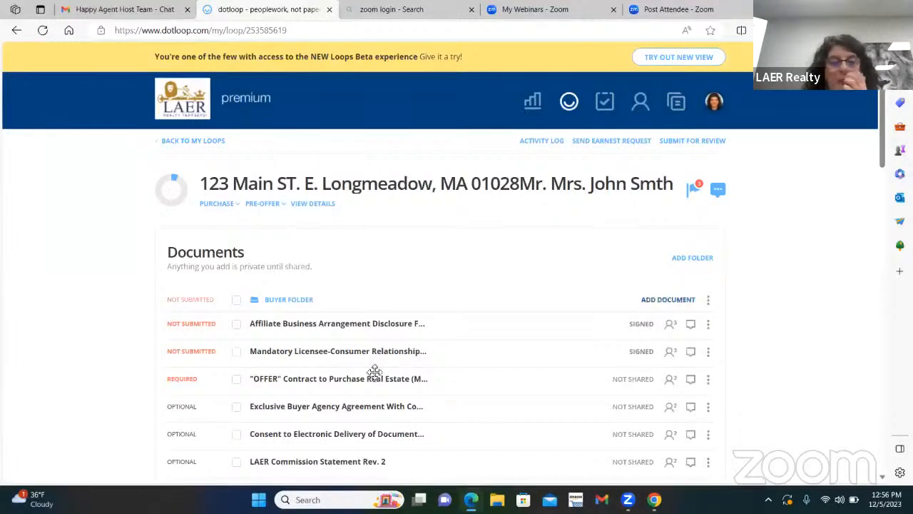
pyautogui.click(668, 300)
pyautogui.click(428, 351)
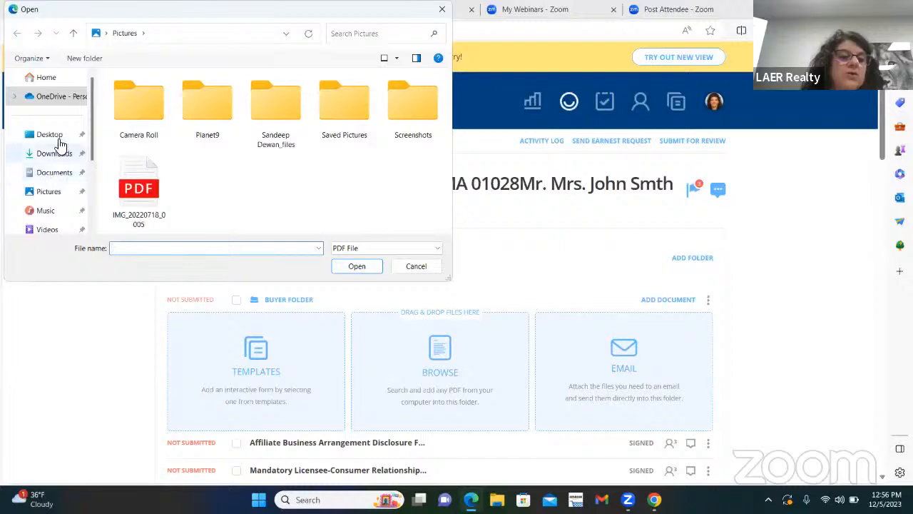
pyautogui.click(442, 9)
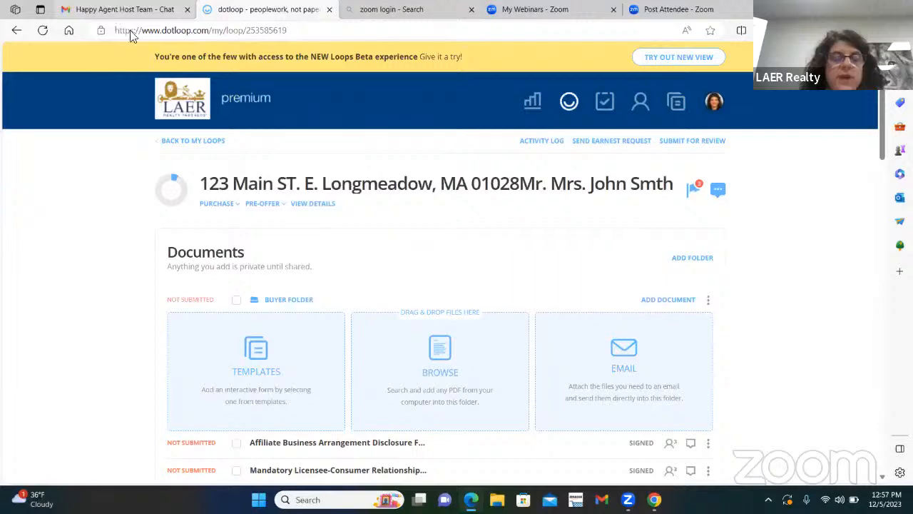
# Open the scanned offer email in Gmail, download its offer PDF attachment, and return to dotloop.
pyautogui.click(128, 9)
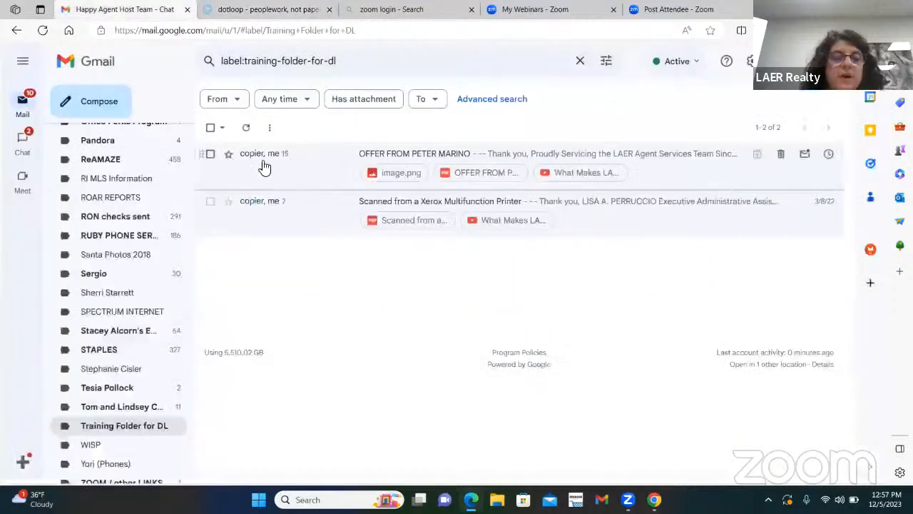
pyautogui.click(469, 155)
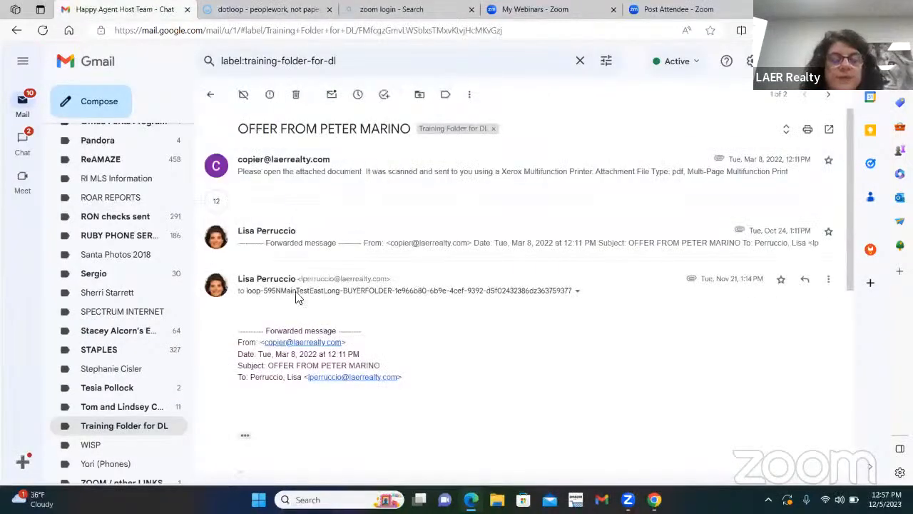
pyautogui.click(321, 171)
pyautogui.scroll(-3, 289, 405)
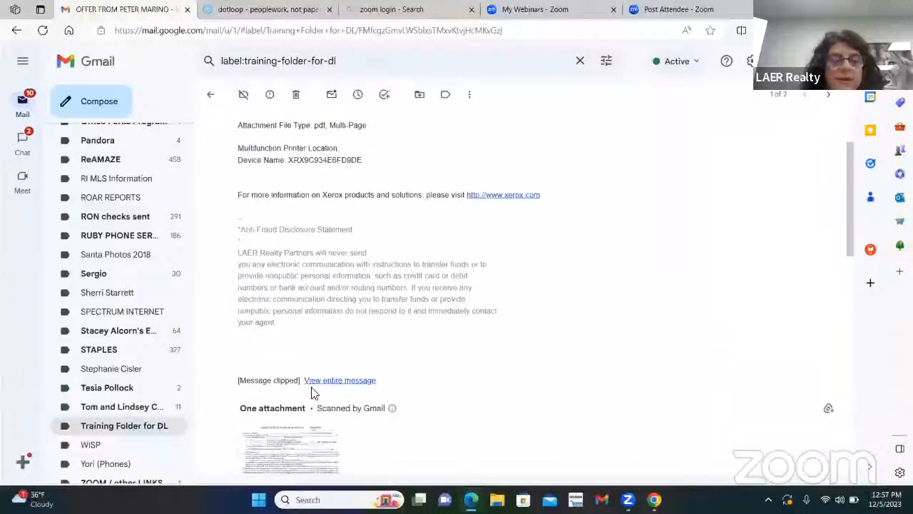
pyautogui.moveTo(271, 420)
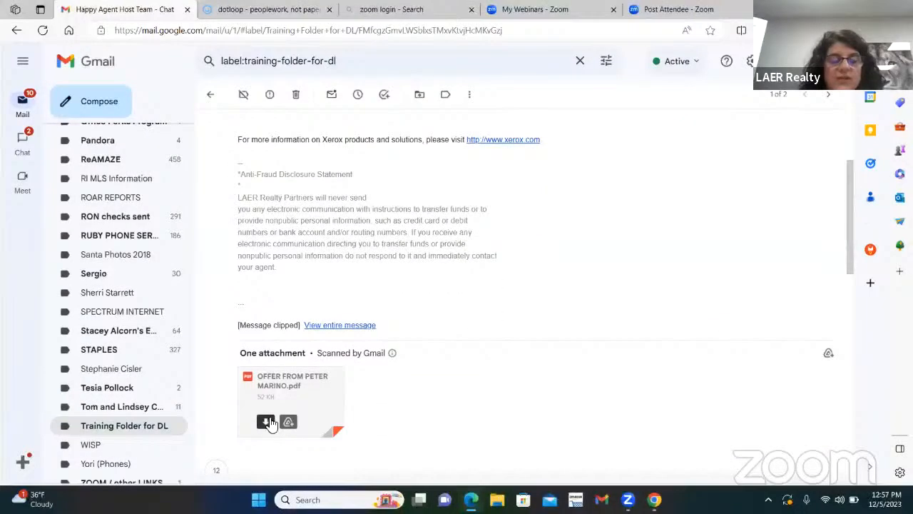
pyautogui.click(266, 421)
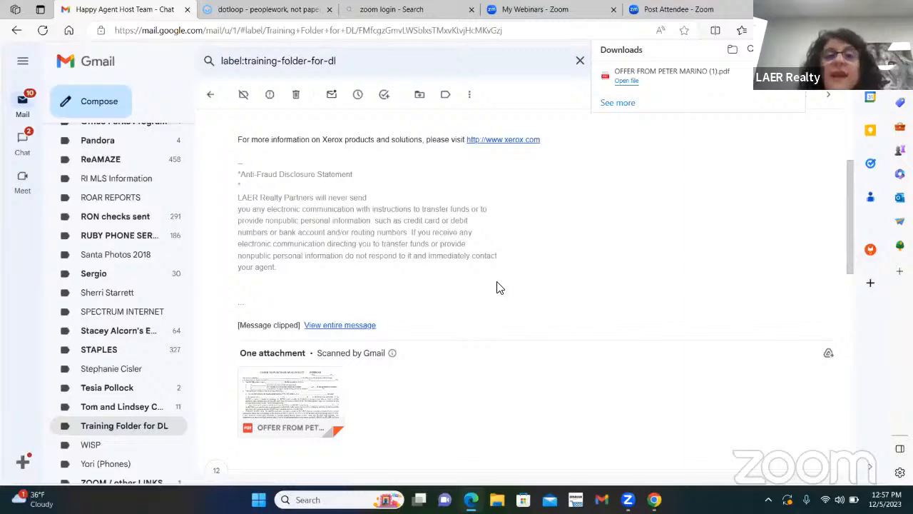
pyautogui.click(241, 9)
# Upload the offer PDF from Downloads into the Buyer Folder and drag it onto the OFFER contract row.
pyautogui.scroll(-3, 447, 236)
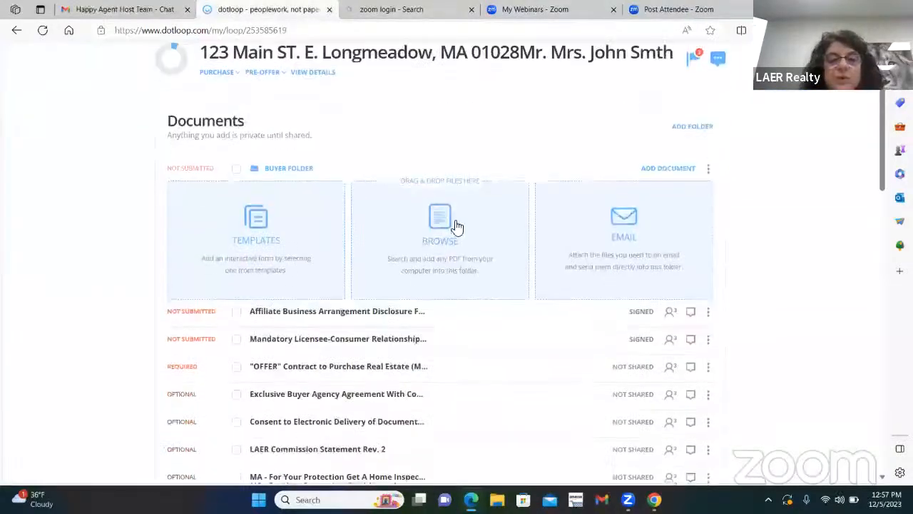
pyautogui.click(440, 214)
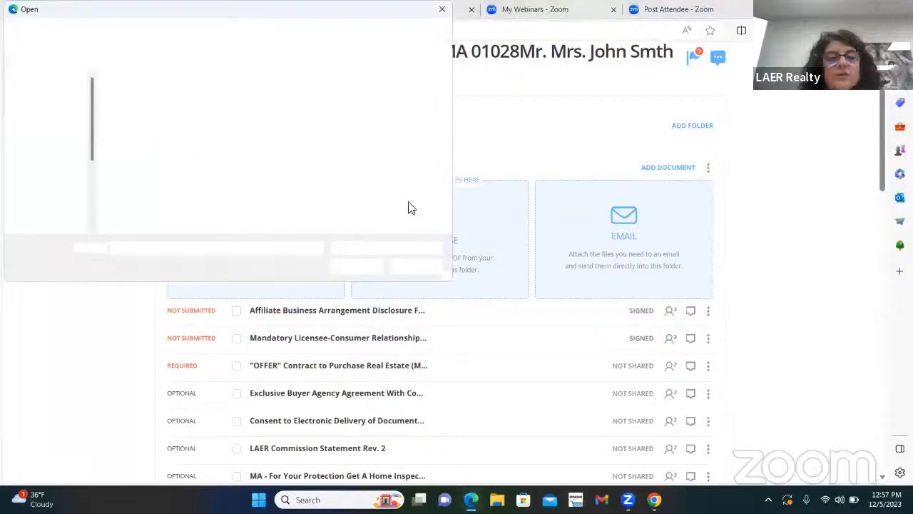
pyautogui.click(50, 154)
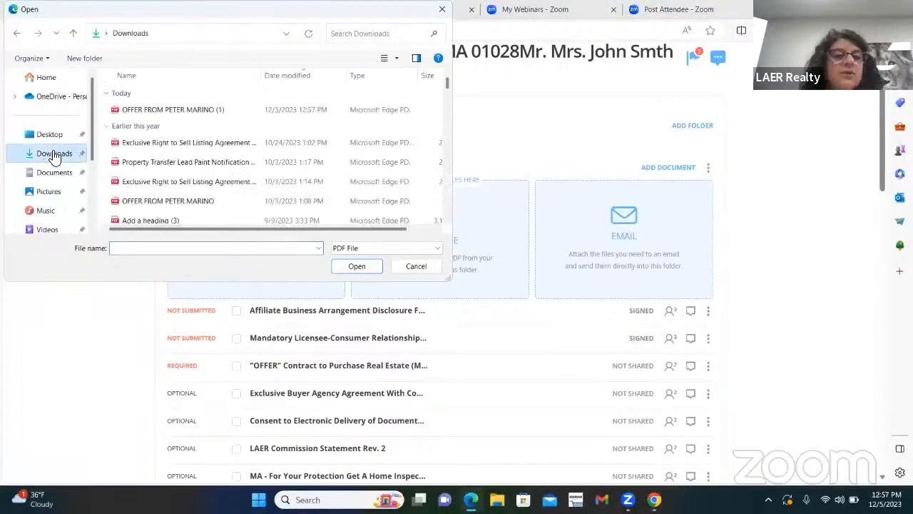
pyautogui.doubleClick(171, 109)
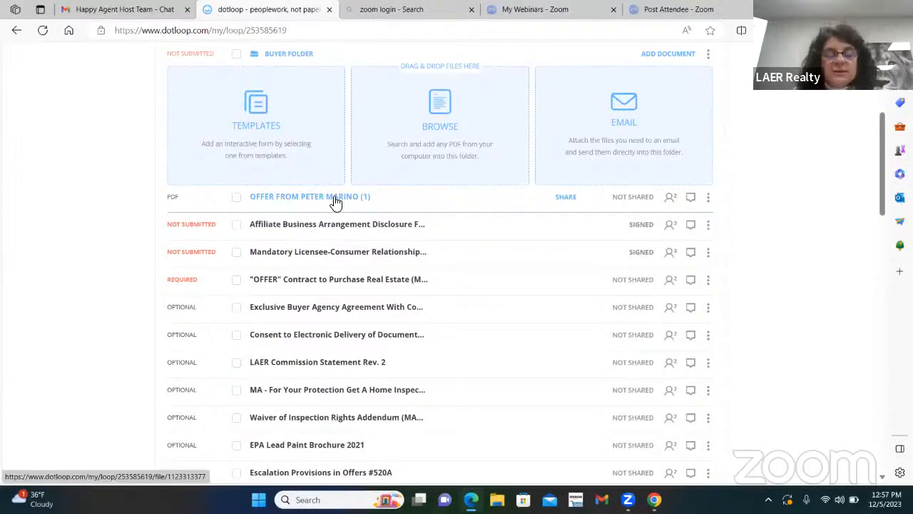
pyautogui.moveTo(336, 202); pyautogui.dragTo(335, 281)
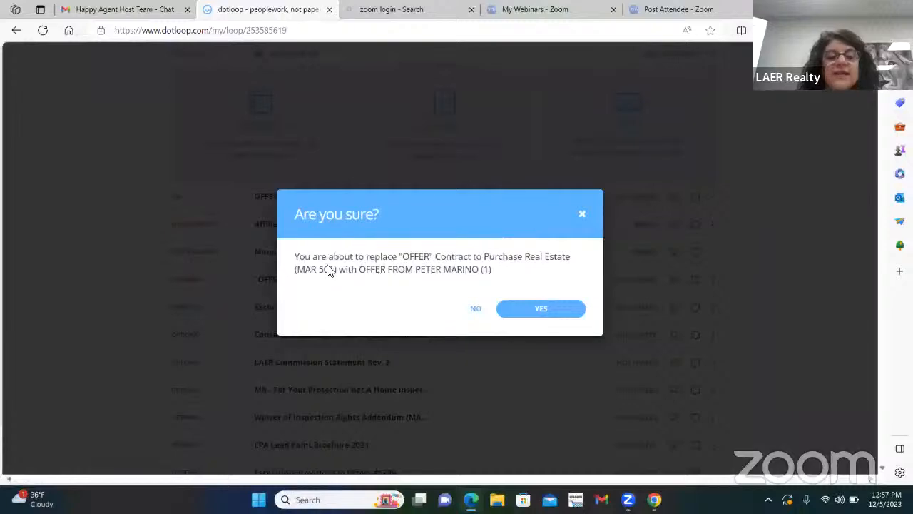
# Confirm replacing the OFFER contract with the uploaded offer PDF.
pyautogui.click(526, 314)
pyautogui.scroll(2, 240, 246)
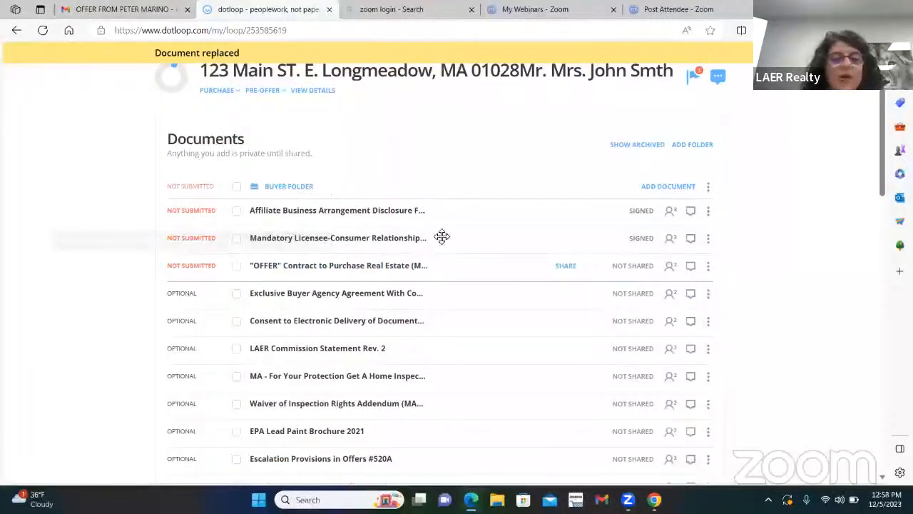
pyautogui.scroll(2, 446, 236)
# Submit the Buyer Folder for Buying Review.
pyautogui.click(673, 146)
pyautogui.click(299, 235)
pyautogui.click(570, 236)
pyautogui.click(569, 250)
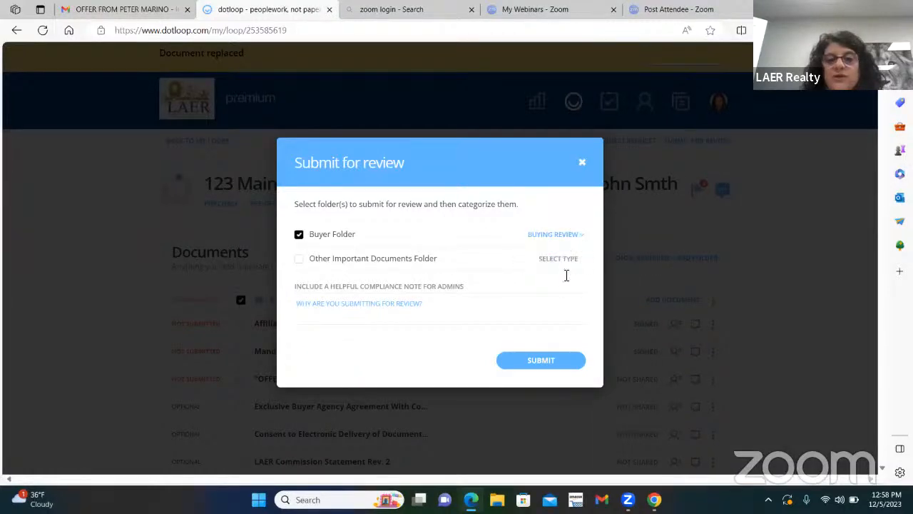
pyautogui.click(539, 369)
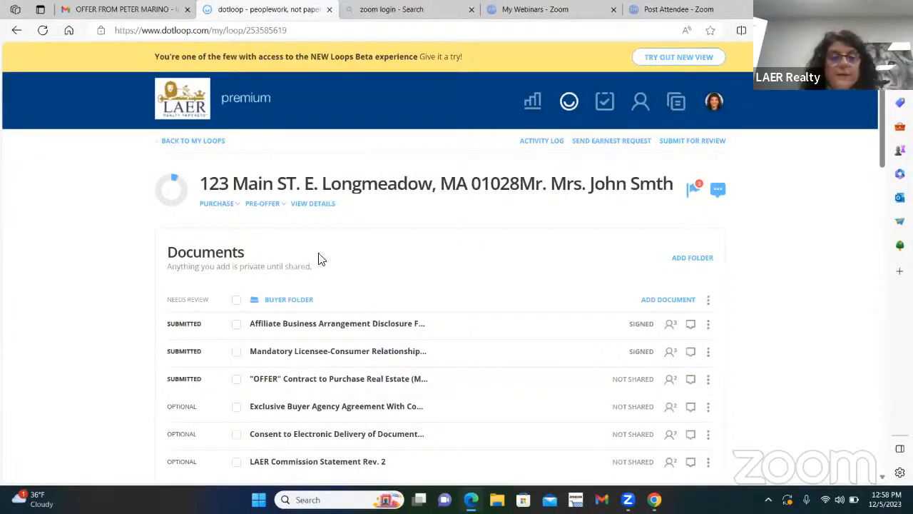
pyautogui.scroll(-1, 480, 285)
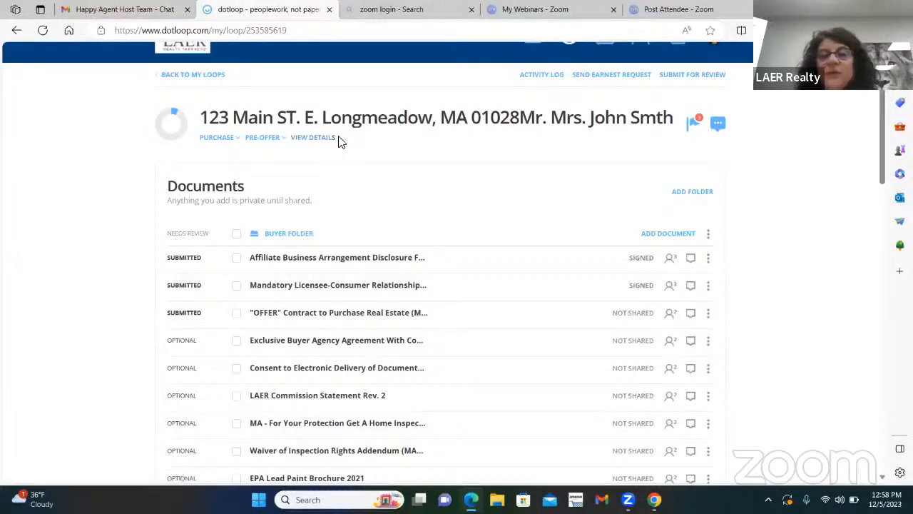
pyautogui.scroll(2, 673, 178)
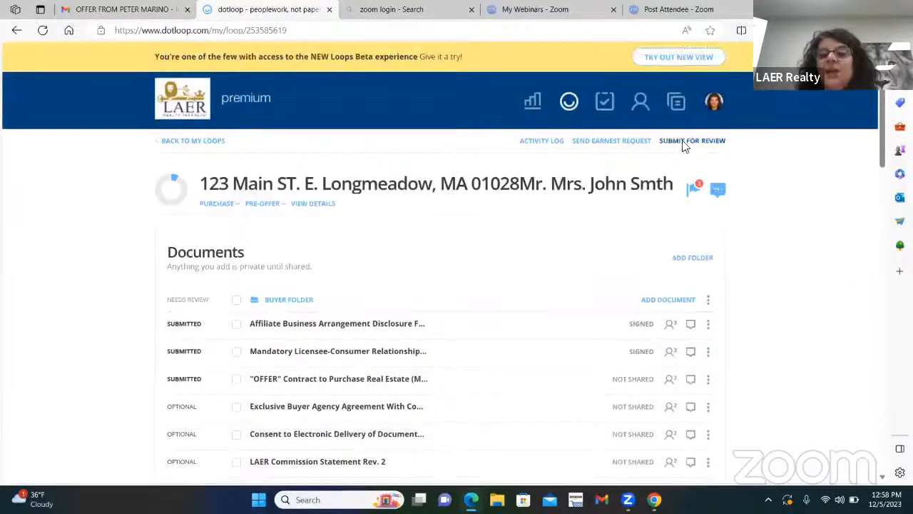
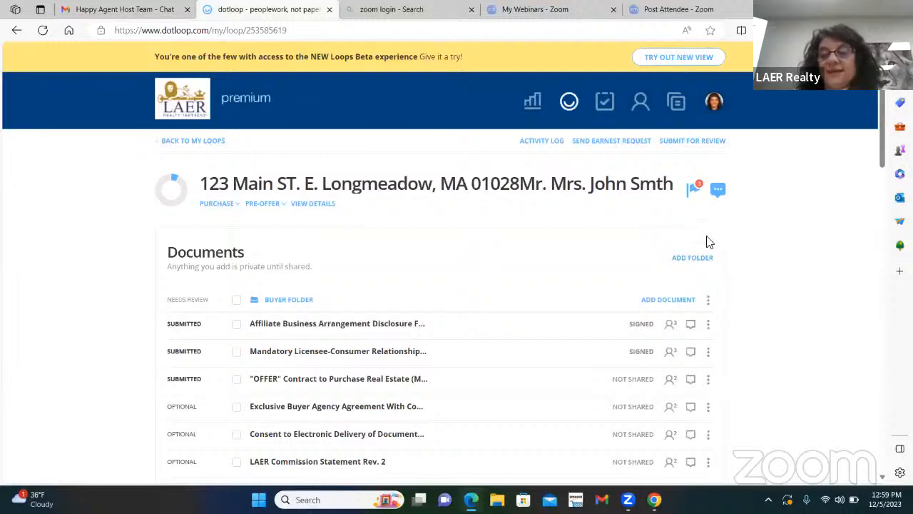
# Add a new document folder named Buyer Folder.
pyautogui.click(690, 270)
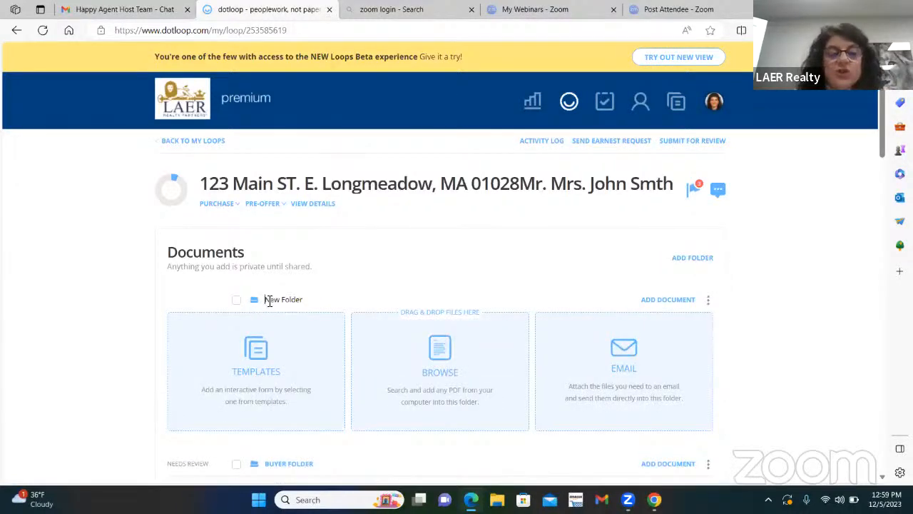
pyautogui.moveTo(269, 300); pyautogui.dragTo(358, 306)
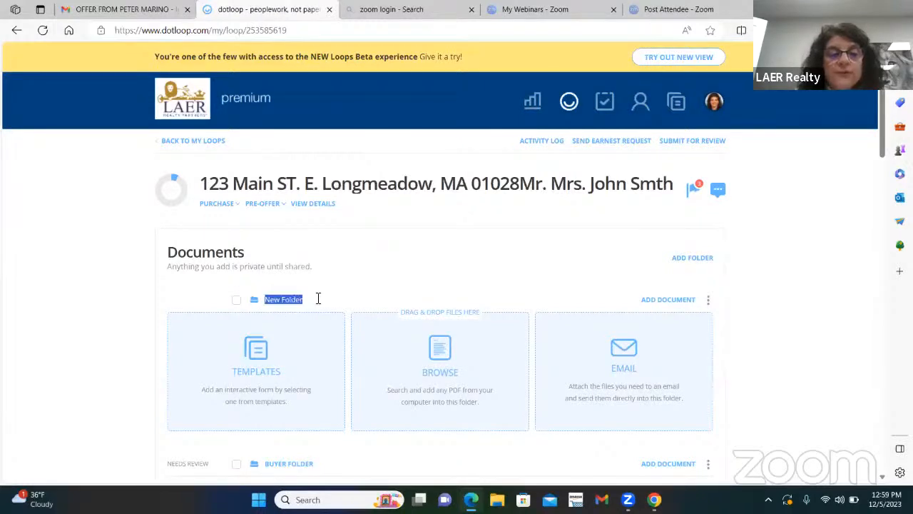
pyautogui.write('B')
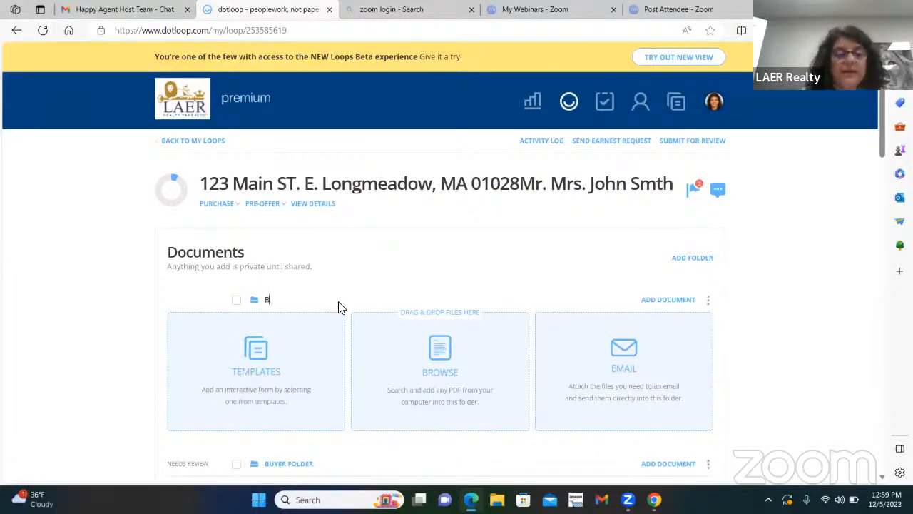
pyautogui.write('uyer Folder')
pyautogui.press('Return')
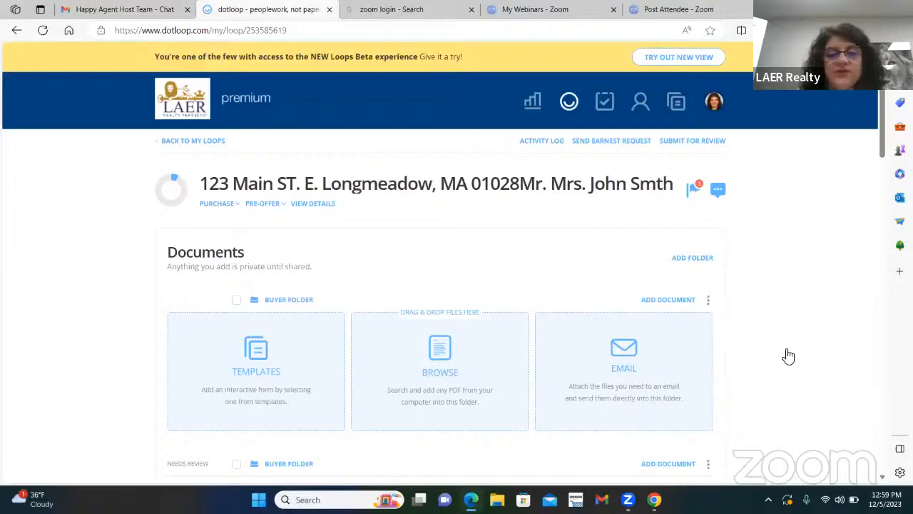
# Rename the older folder holding the submitted documents to Listing Folder.
pyautogui.scroll(-2, 407, 276)
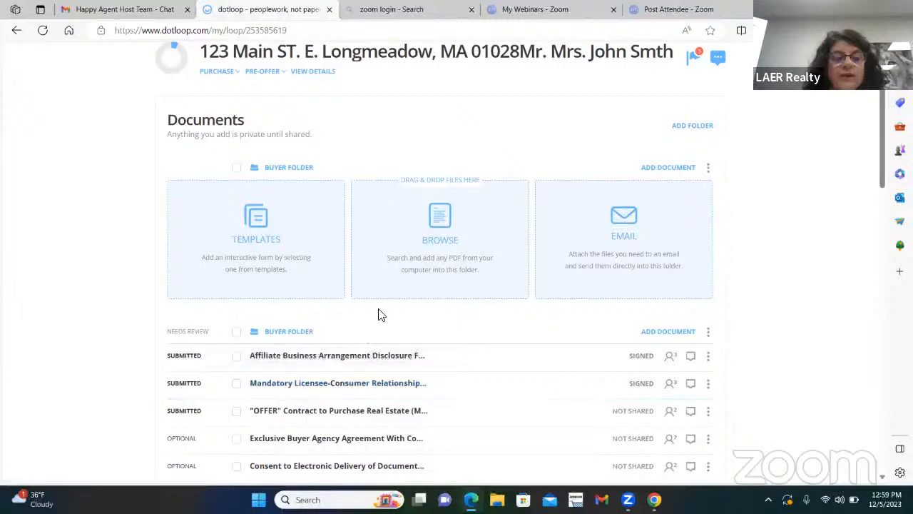
pyautogui.scroll(-1, 380, 313)
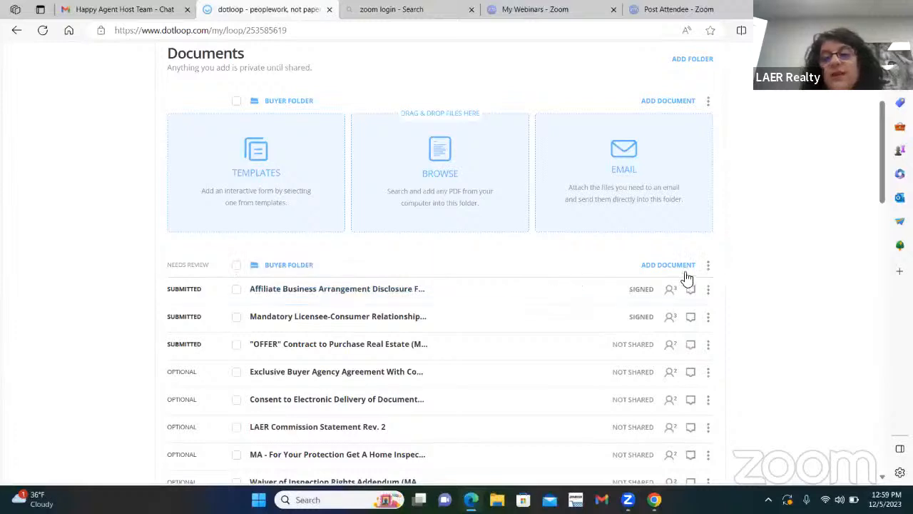
pyautogui.click(707, 267)
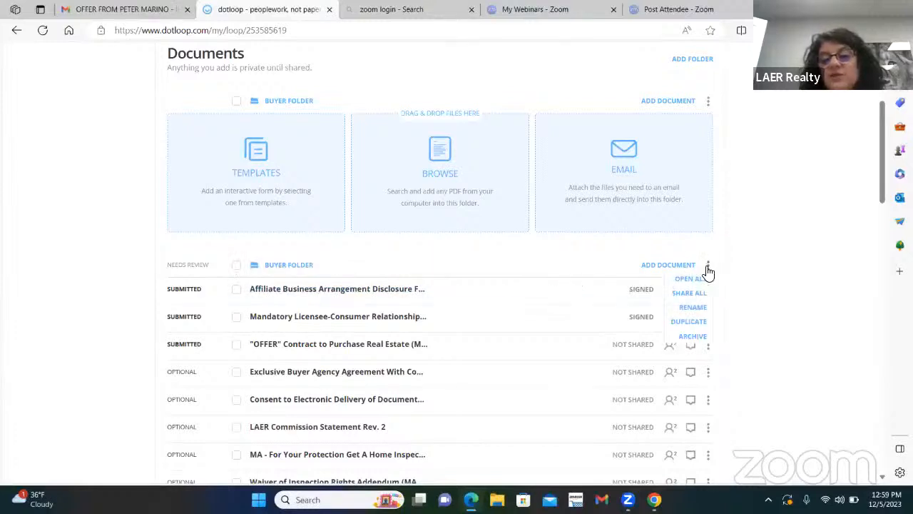
pyautogui.click(691, 306)
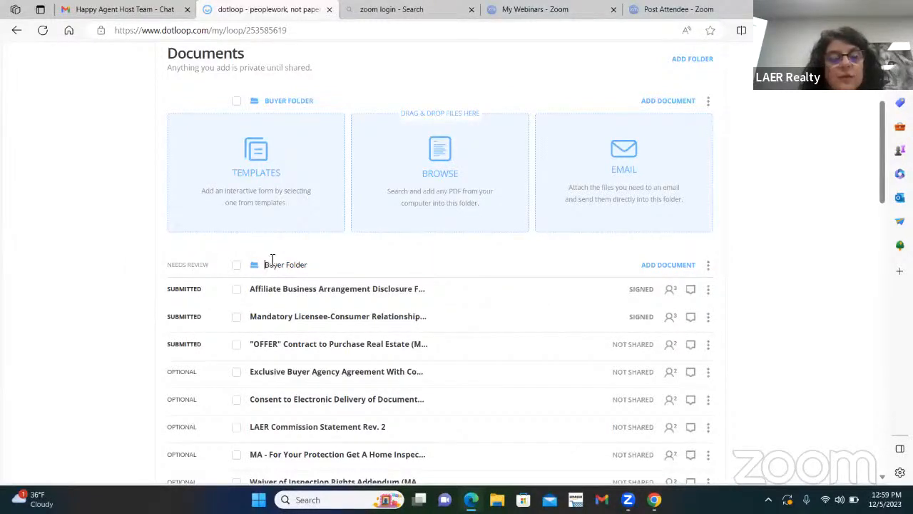
pyautogui.moveTo(266, 264); pyautogui.dragTo(299, 264)
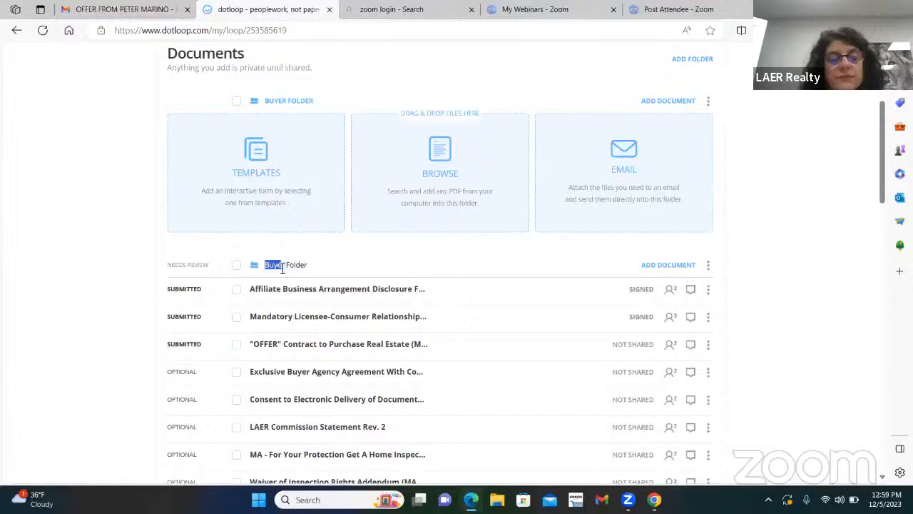
pyautogui.write('Listing')
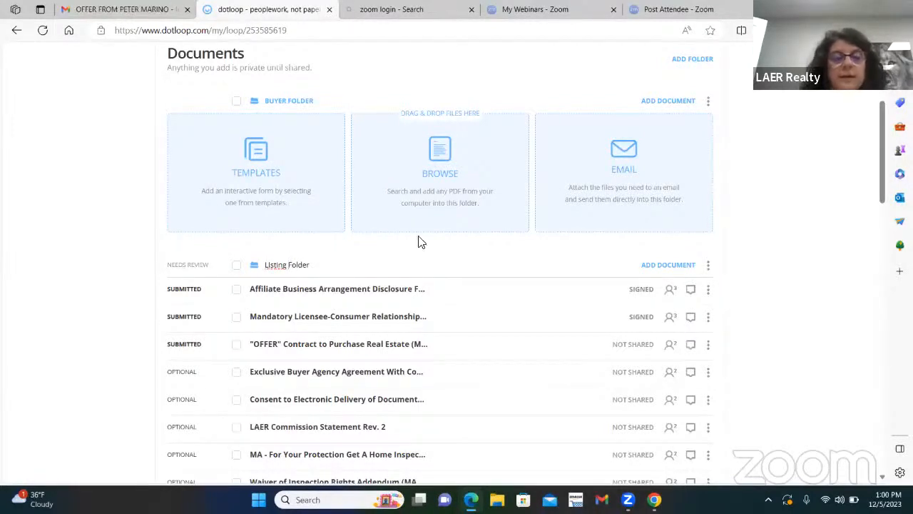
pyautogui.press('BackSpace')
pyautogui.press('BackSpace')
pyautogui.write('ing')
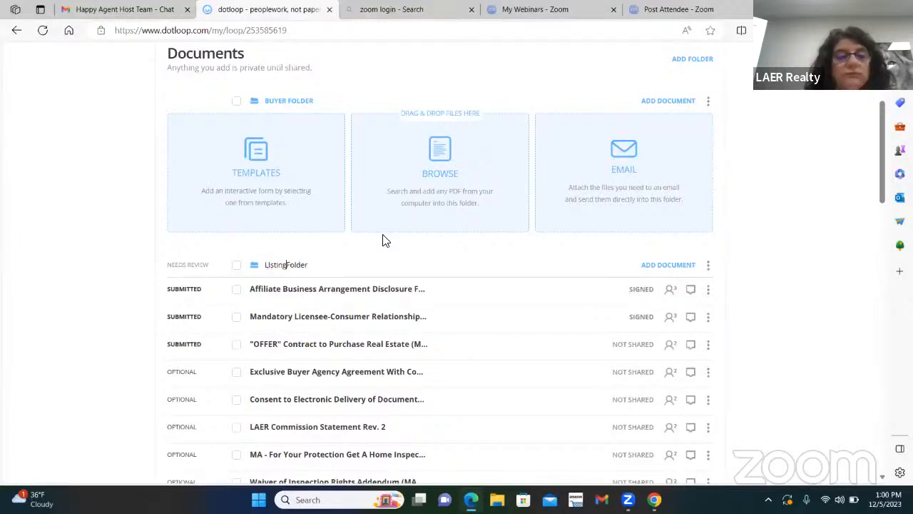
pyautogui.write(' v')
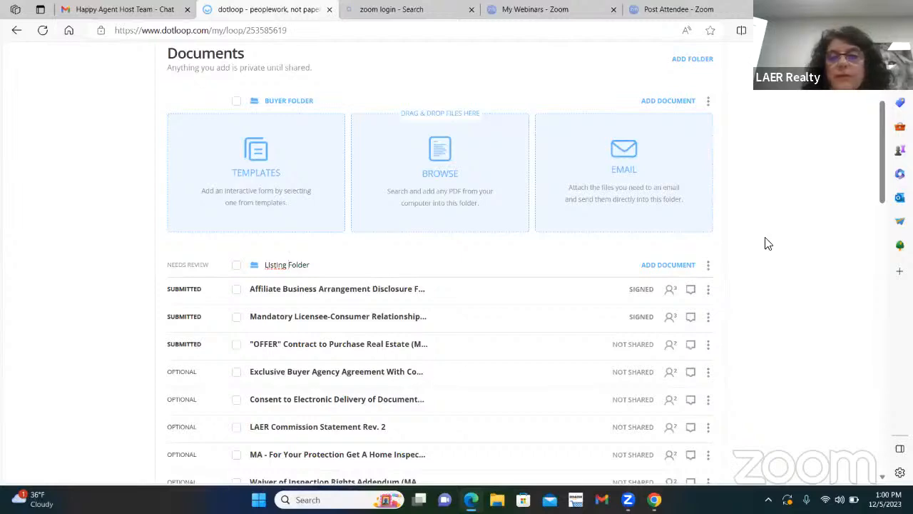
# Save the Listing Folder name and check the empty Buyer Folder's actions without choosing one.
pyautogui.click(818, 233)
pyautogui.scroll(3, 184, 344)
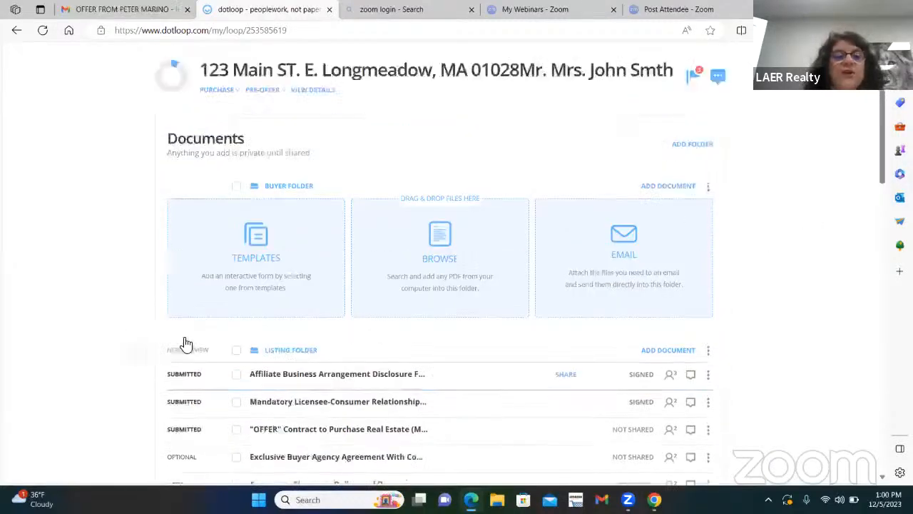
pyautogui.scroll(1, 402, 401)
pyautogui.scroll(-1, 399, 402)
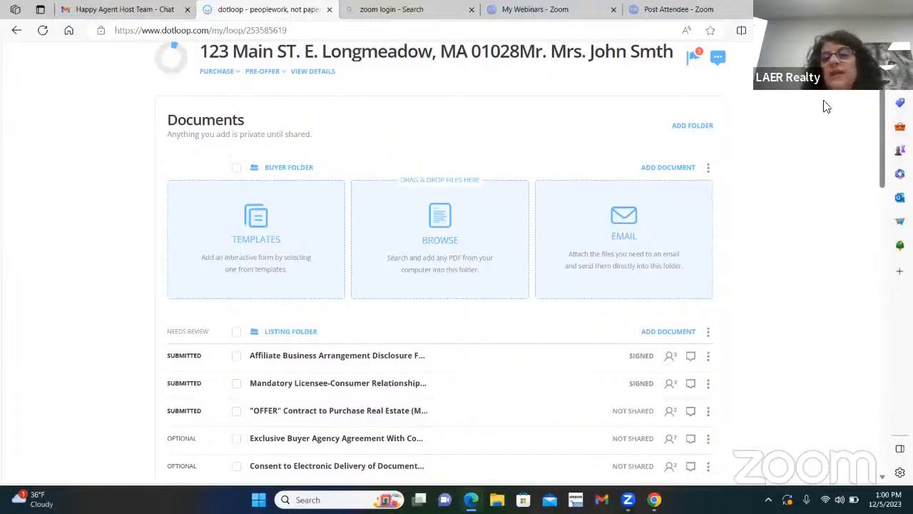
pyautogui.click(708, 172)
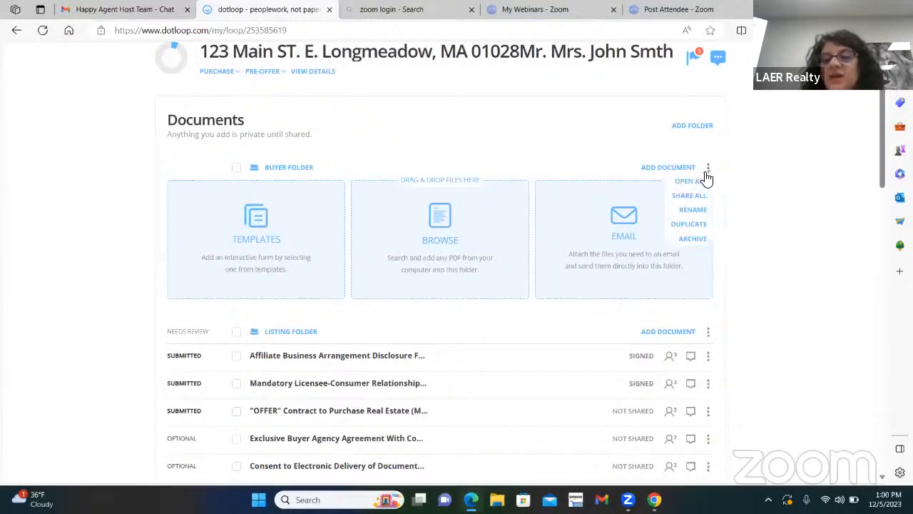
pyautogui.click(744, 134)
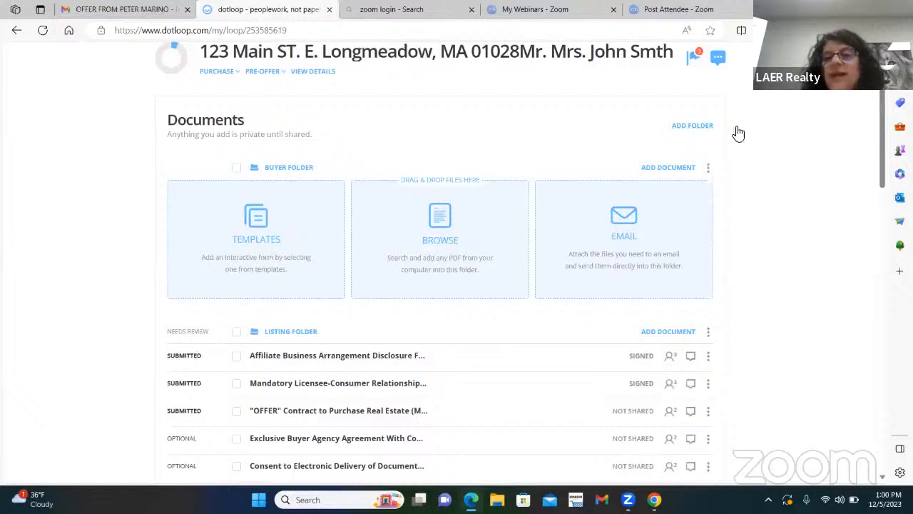
# Add another folder named Back Up Offers.
pyautogui.click(690, 133)
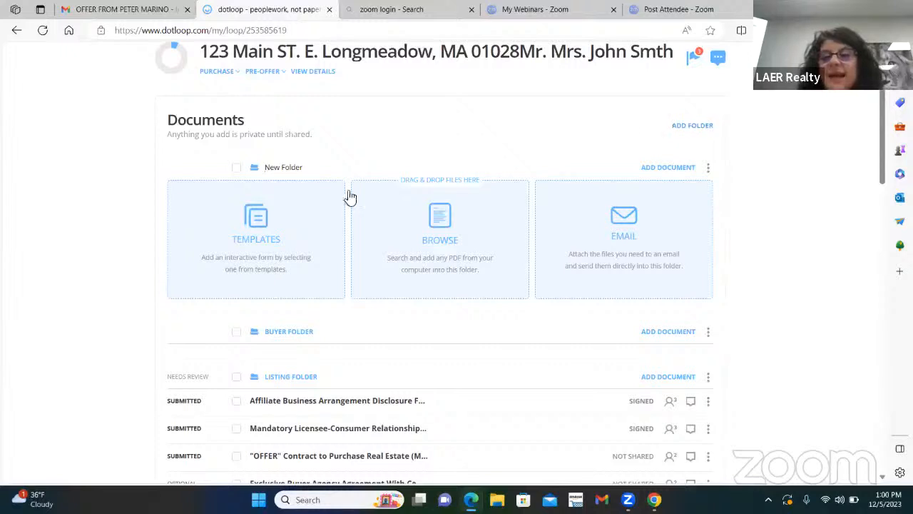
pyautogui.tripleClick(295, 167)
pyautogui.write('Ba')
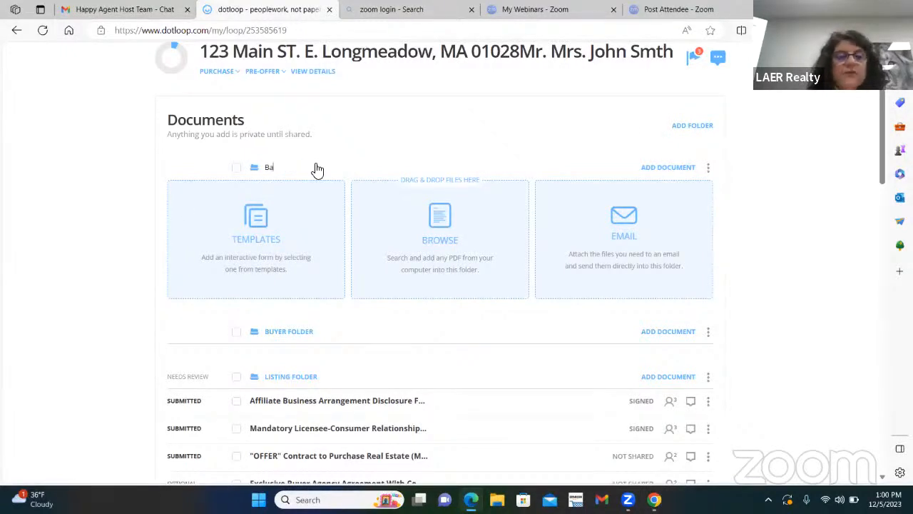
pyautogui.write('ck up offers')
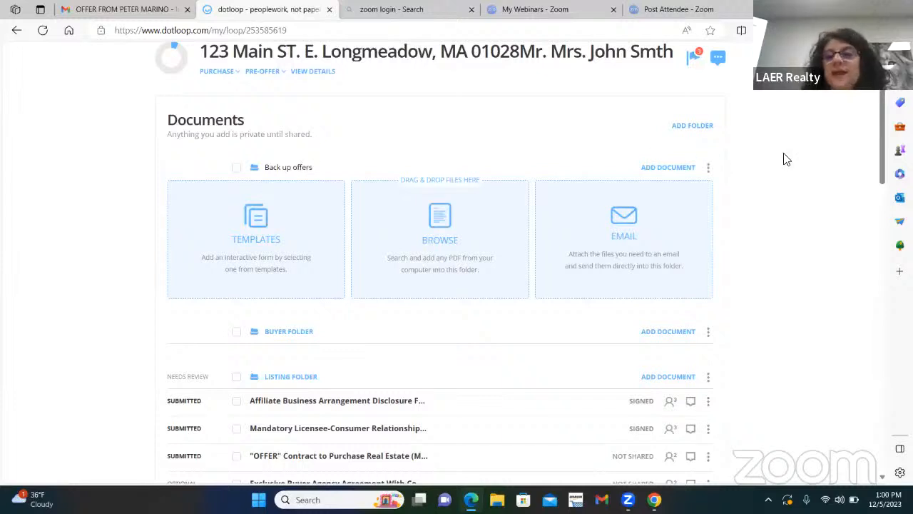
pyautogui.press('Return')
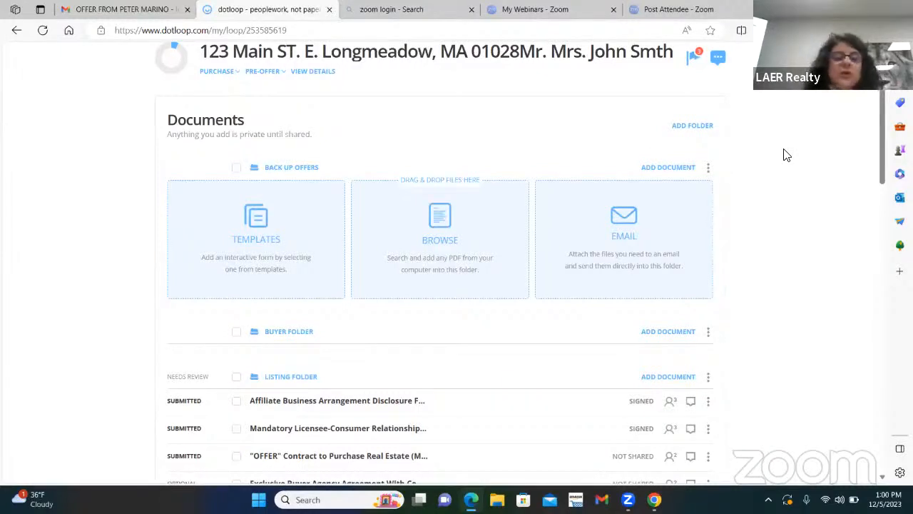
# Move the OFFER Contract to Purchase Real Estate from Listing Folder into Back Up Offers.
pyautogui.scroll(-2, 372, 225)
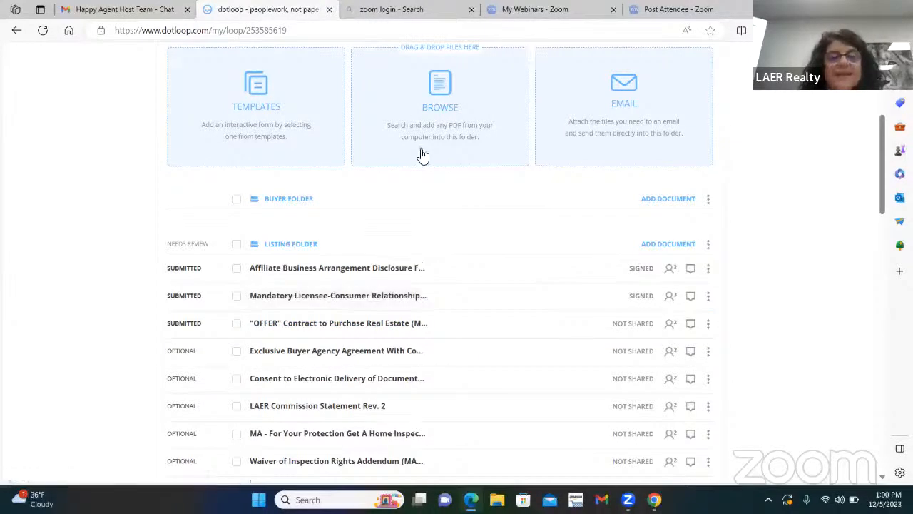
pyautogui.scroll(2, 420, 154)
pyautogui.scroll(1, 400, 328)
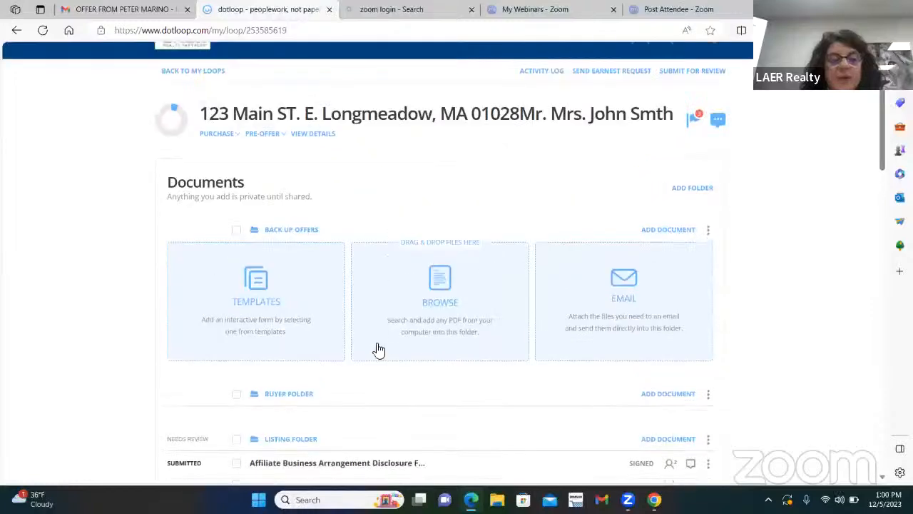
pyautogui.scroll(-1, 354, 285)
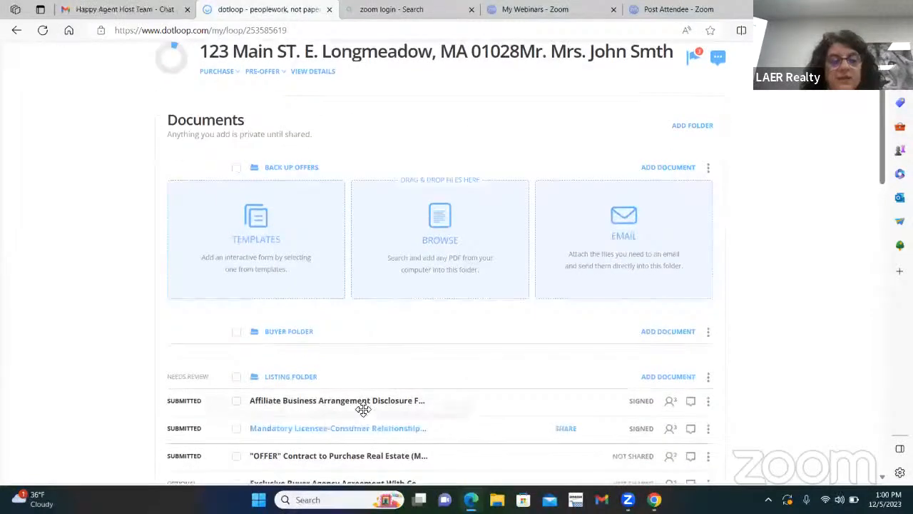
pyautogui.scroll(-1, 360, 403)
pyautogui.moveTo(353, 396); pyautogui.dragTo(337, 124)
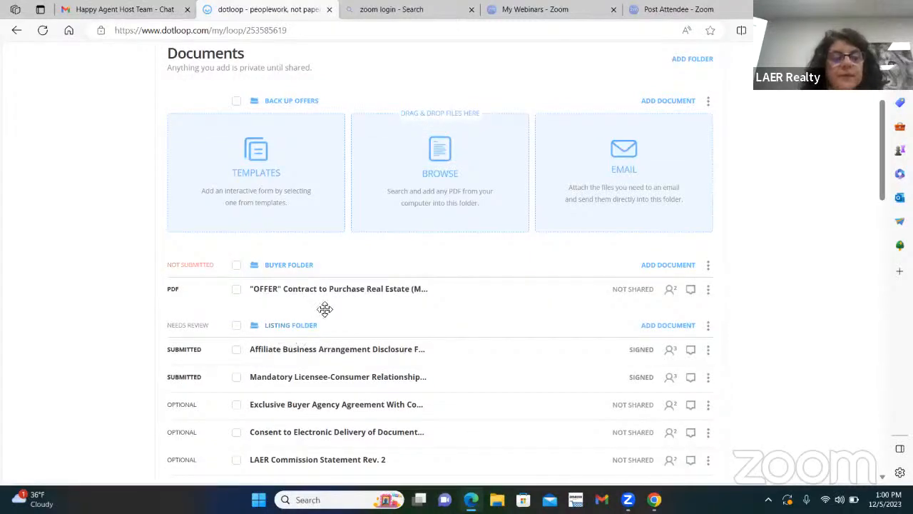
pyautogui.moveTo(318, 288); pyautogui.dragTo(337, 132)
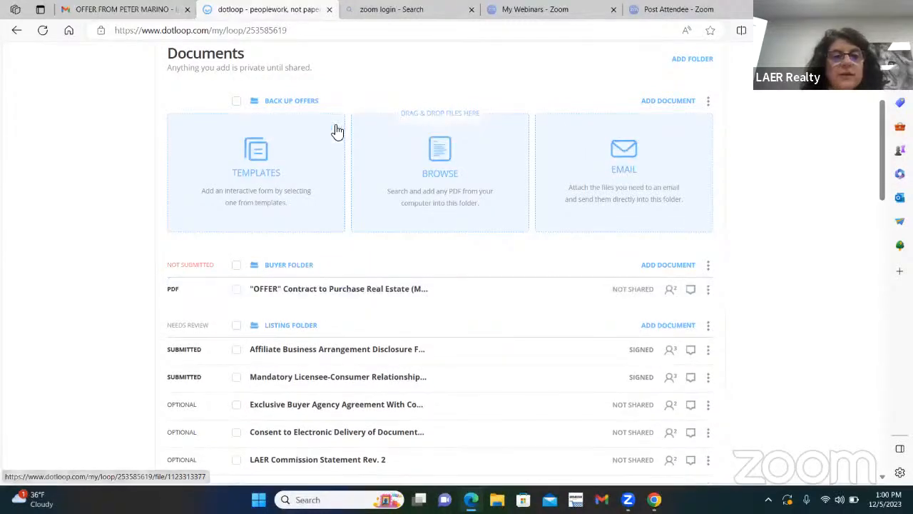
pyautogui.moveTo(312, 293); pyautogui.dragTo(321, 118)
pyautogui.scroll(2, 310, 198)
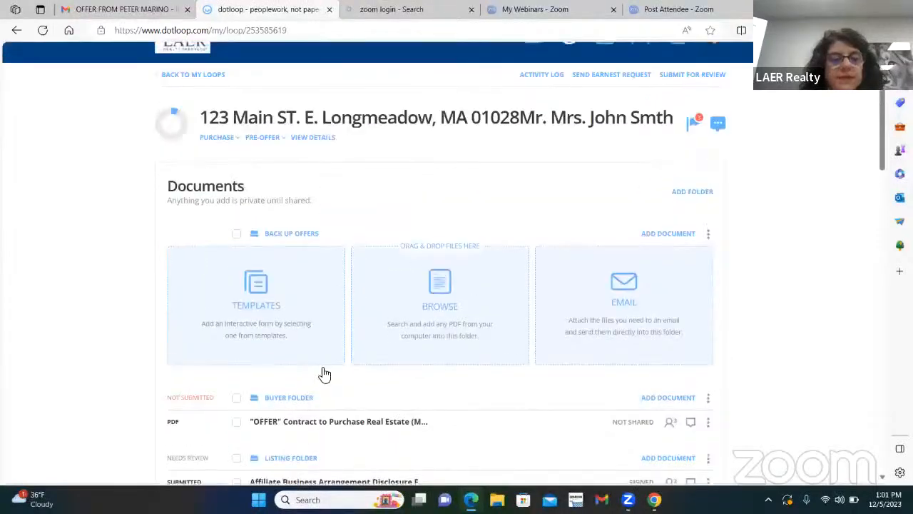
pyautogui.moveTo(331, 421); pyautogui.dragTo(362, 340)
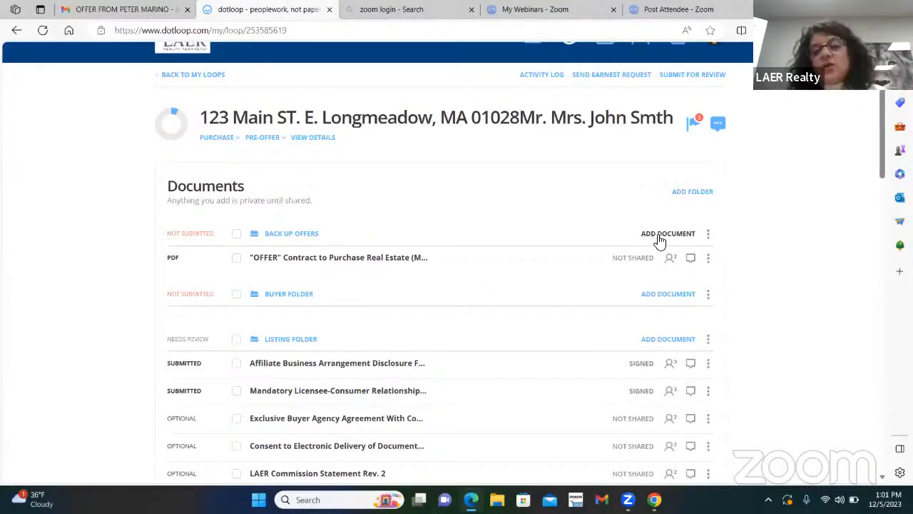
# Start adding a template to Back Up Offers and show the MA - LAER MASTER FILE templates.
pyautogui.click(660, 235)
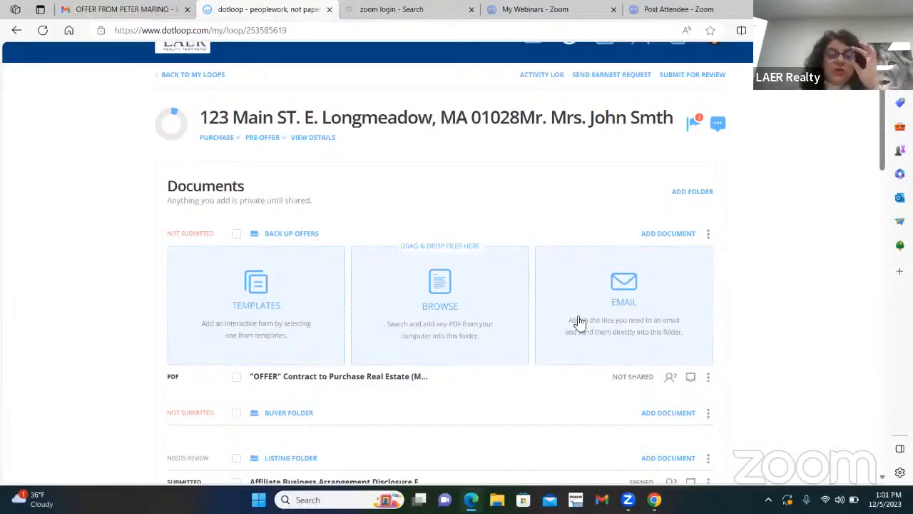
pyautogui.click(255, 298)
pyautogui.moveTo(374, 241); pyautogui.dragTo(373, 284)
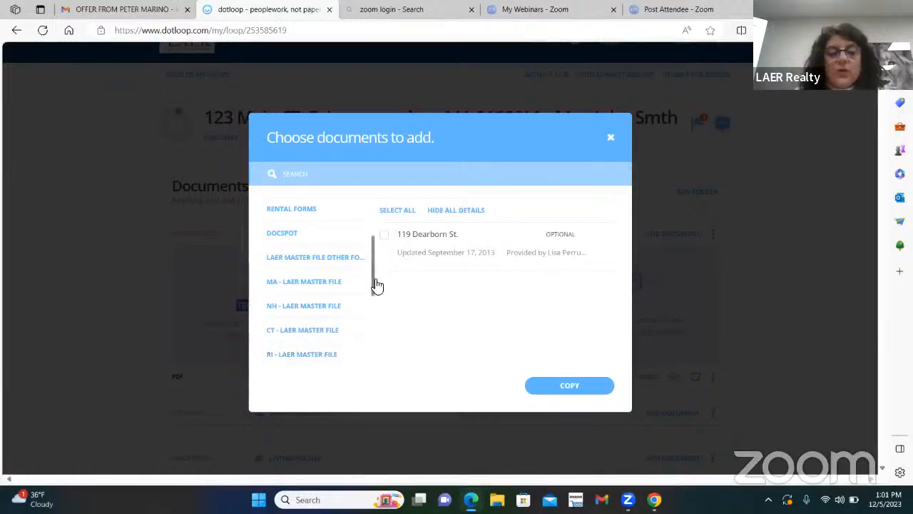
pyautogui.moveTo(373, 283); pyautogui.dragTo(374, 305)
pyautogui.scroll(-1, 374, 305)
pyautogui.scroll(2, 374, 297)
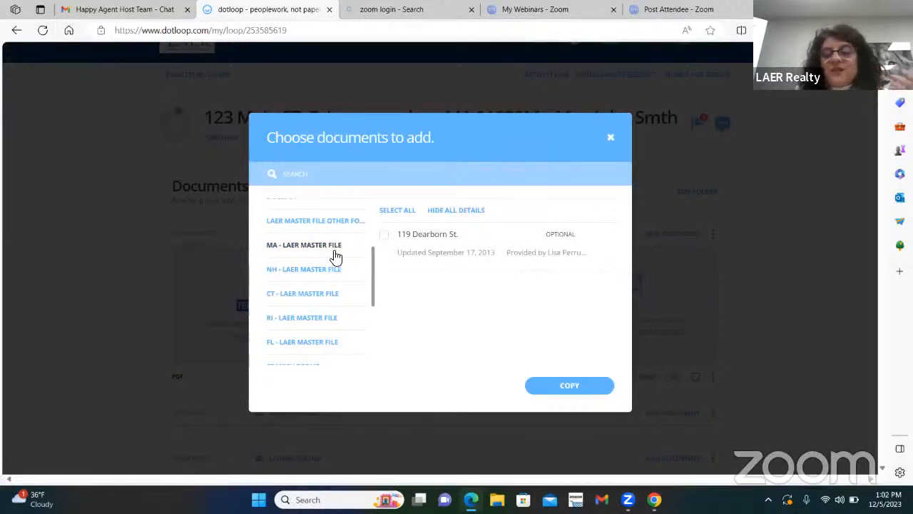
pyautogui.click(309, 248)
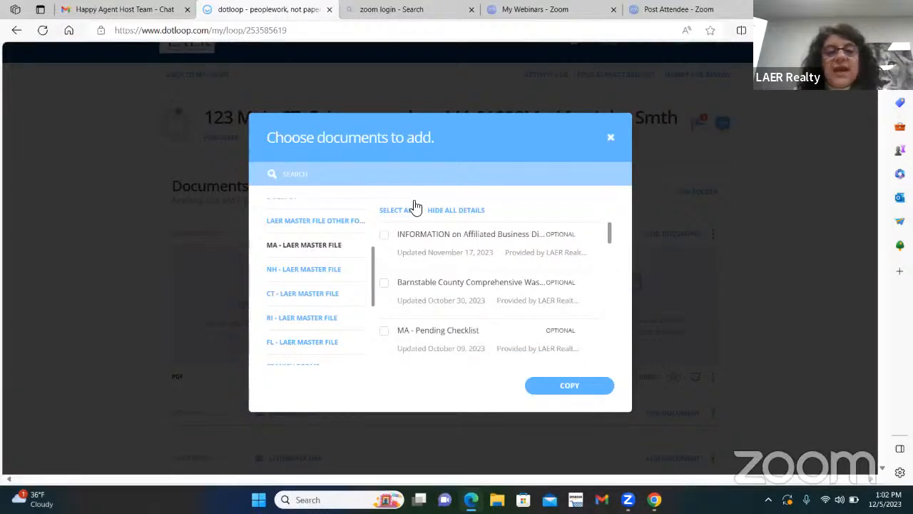
pyautogui.scroll(-10, 479, 266)
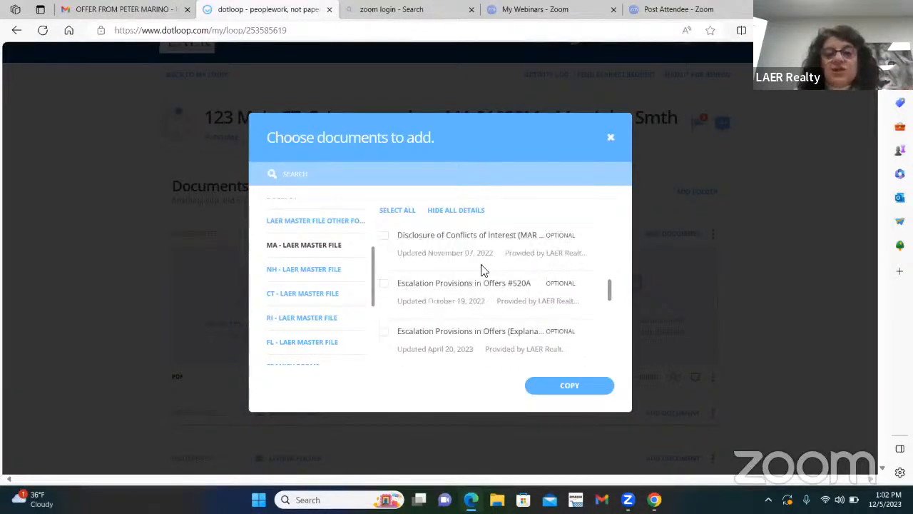
pyautogui.scroll(-4, 490, 280)
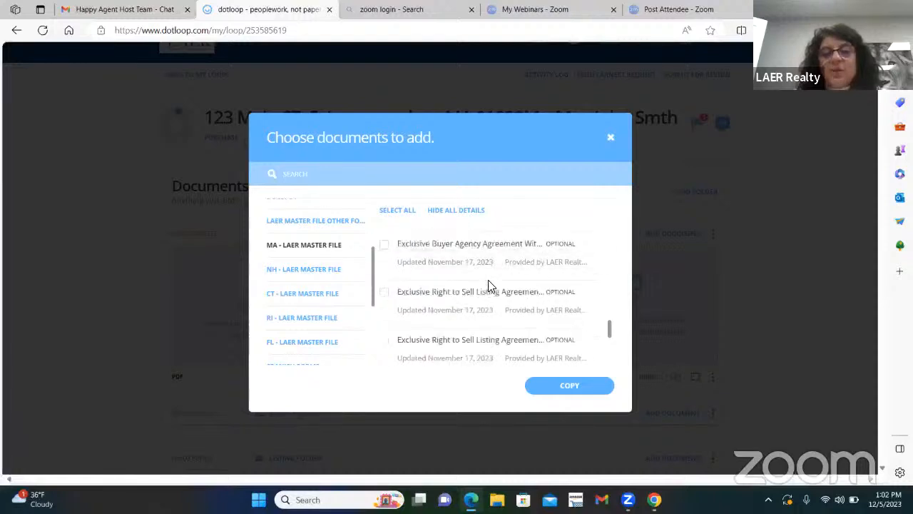
pyautogui.scroll(8, 490, 284)
pyautogui.scroll(7, 492, 275)
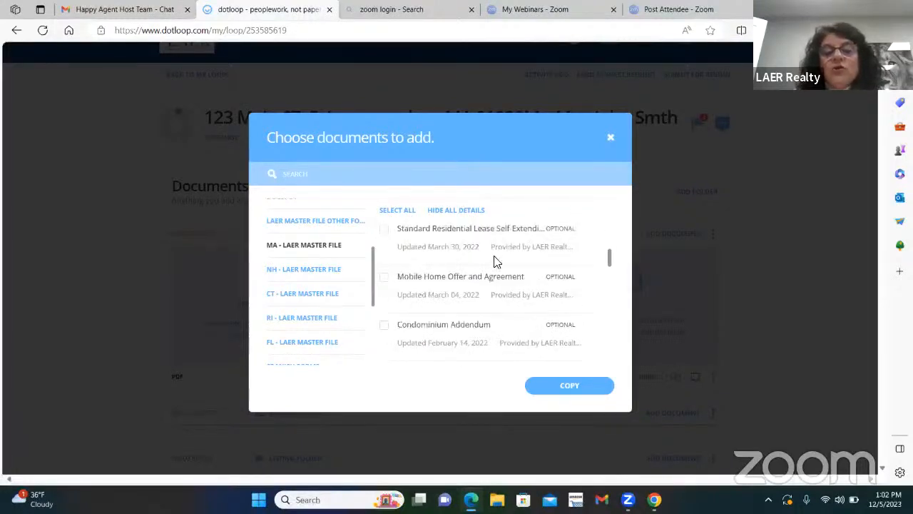
# Search the templates for 'extens', then '508' to find Title 5 Addendum (MAR 508).
pyautogui.click(312, 174)
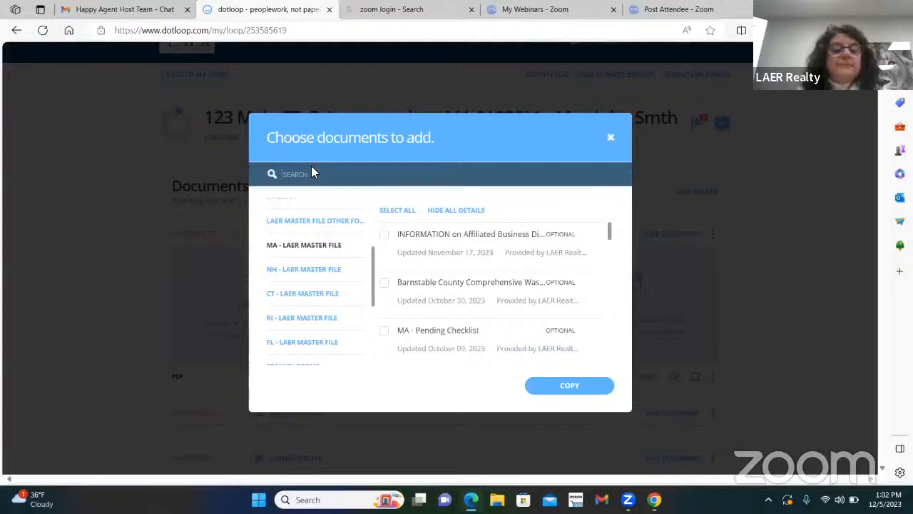
pyautogui.write('extens')
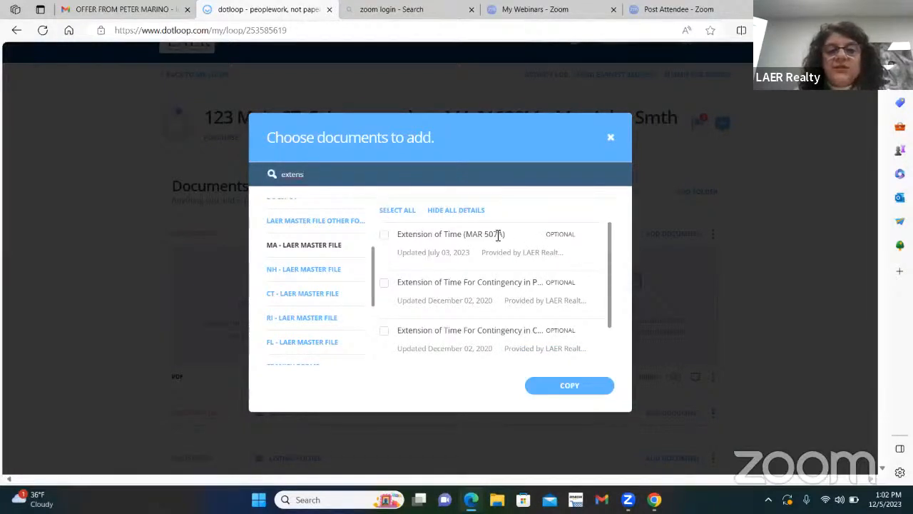
pyautogui.moveTo(339, 179); pyautogui.dragTo(275, 180)
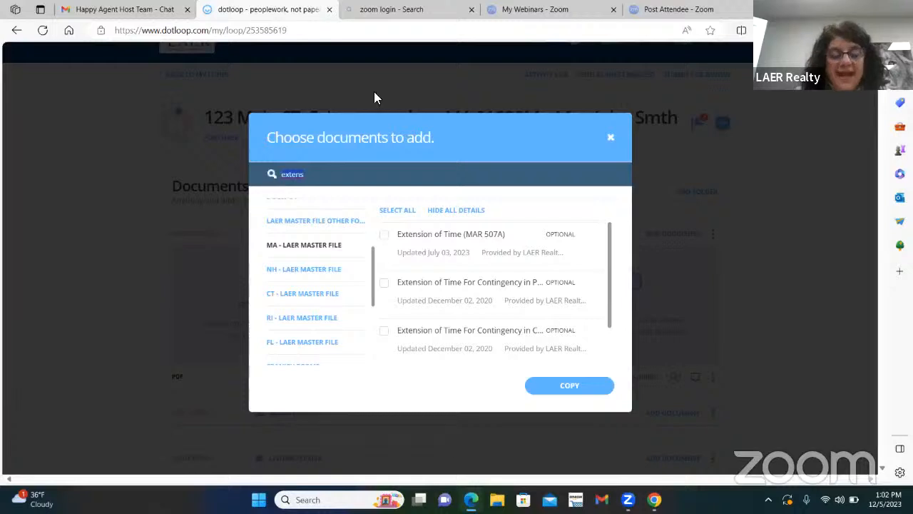
pyautogui.write('507')
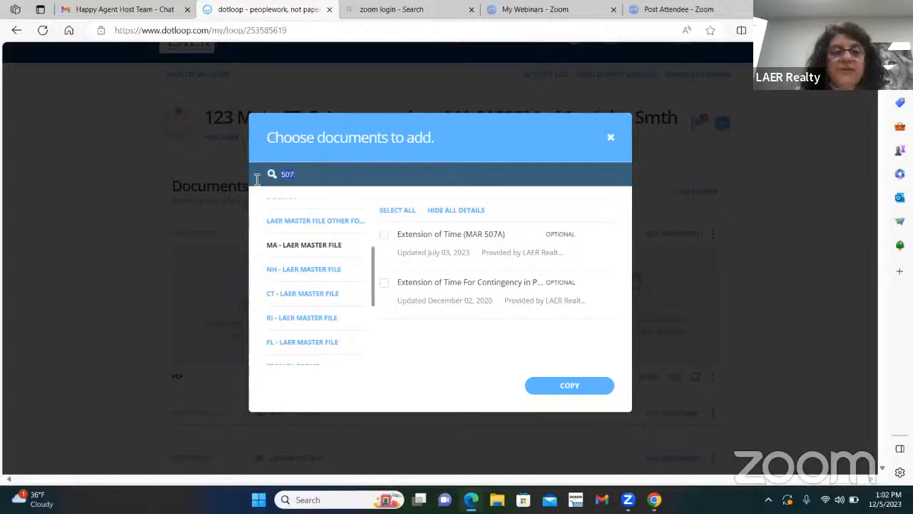
pyautogui.press('BackSpace')
pyautogui.press('BackSpace')
pyautogui.write('08')
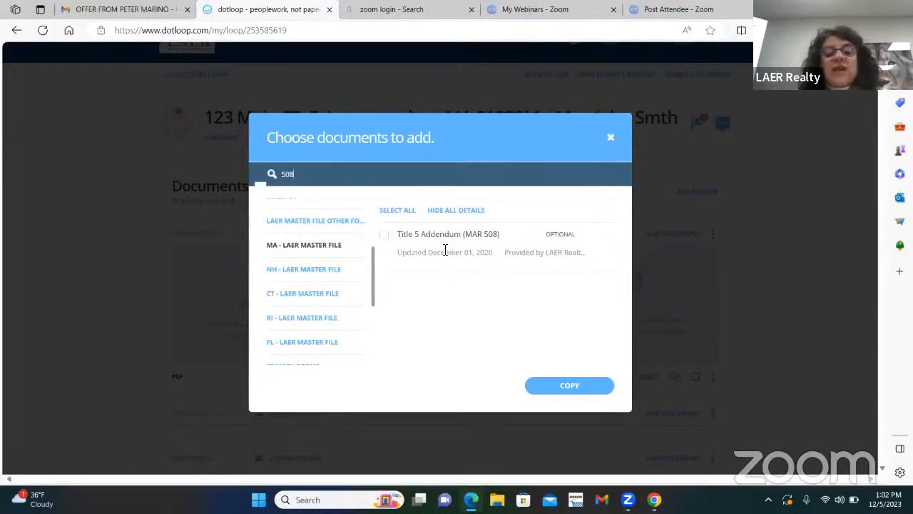
pyautogui.click(584, 388)
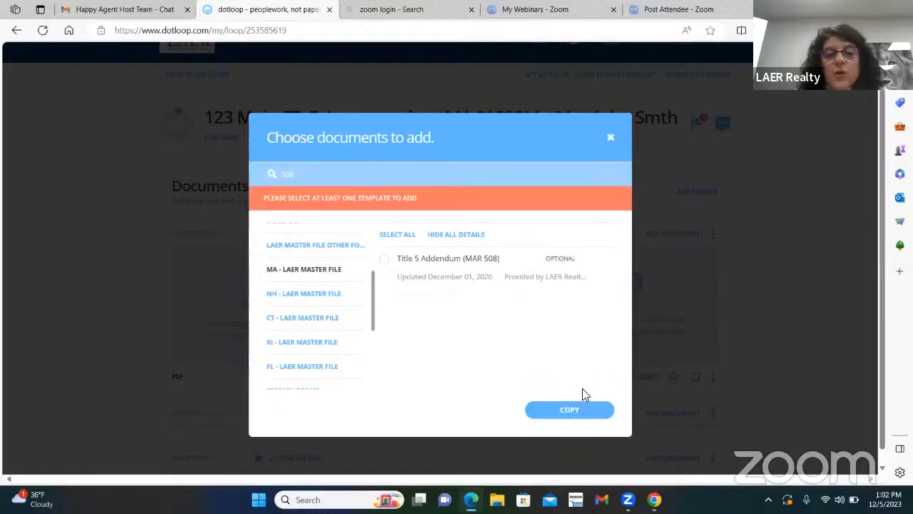
# Copy the Title 5 Addendum (MAR 508) template into Back Up Offers.
pyautogui.click(383, 259)
pyautogui.click(578, 408)
pyautogui.click(583, 437)
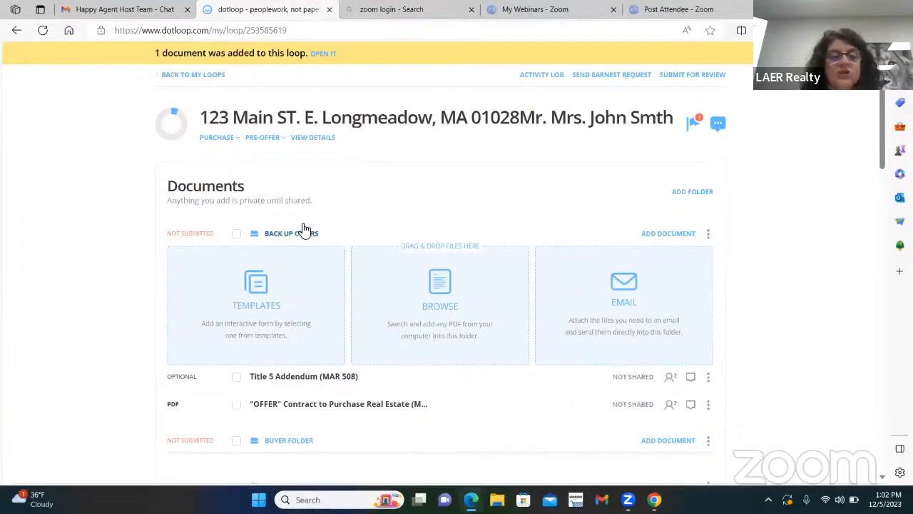
# Bring up the Buyer Folder's document upload options.
pyautogui.scroll(-1, 364, 321)
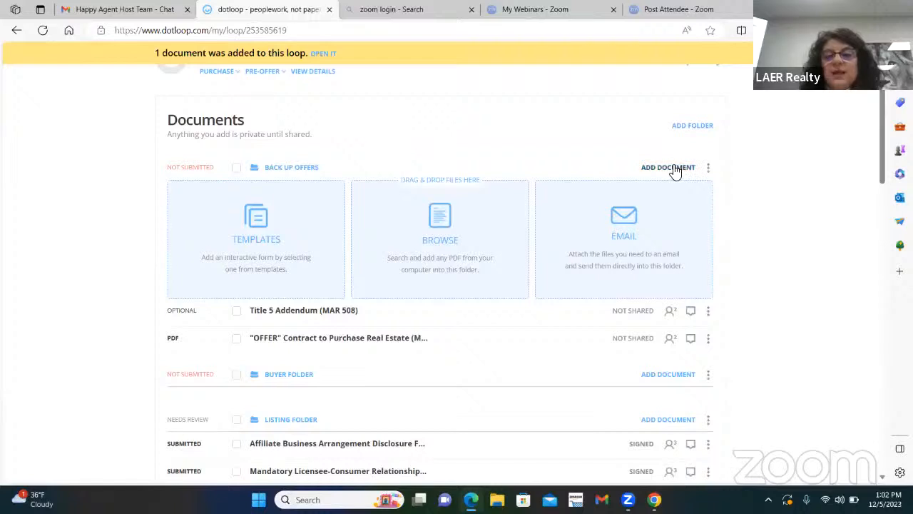
pyautogui.click(668, 374)
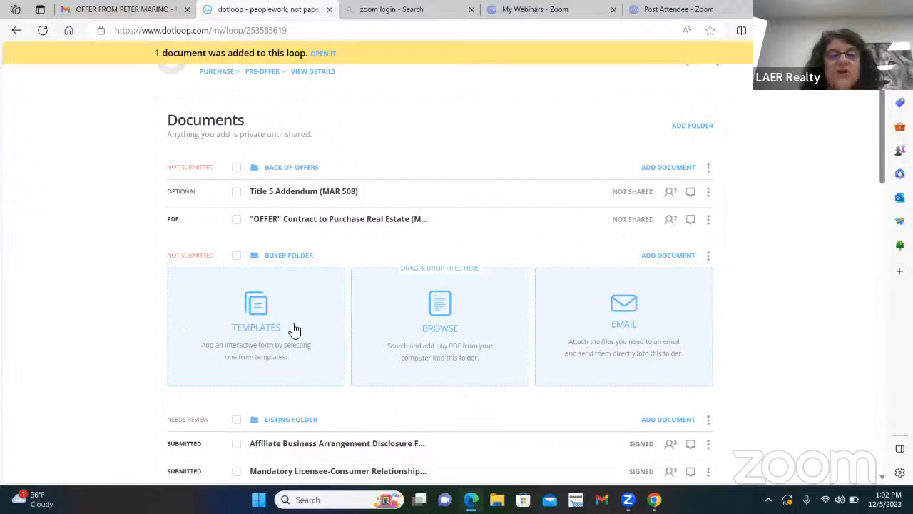
pyautogui.scroll(2, 295, 330)
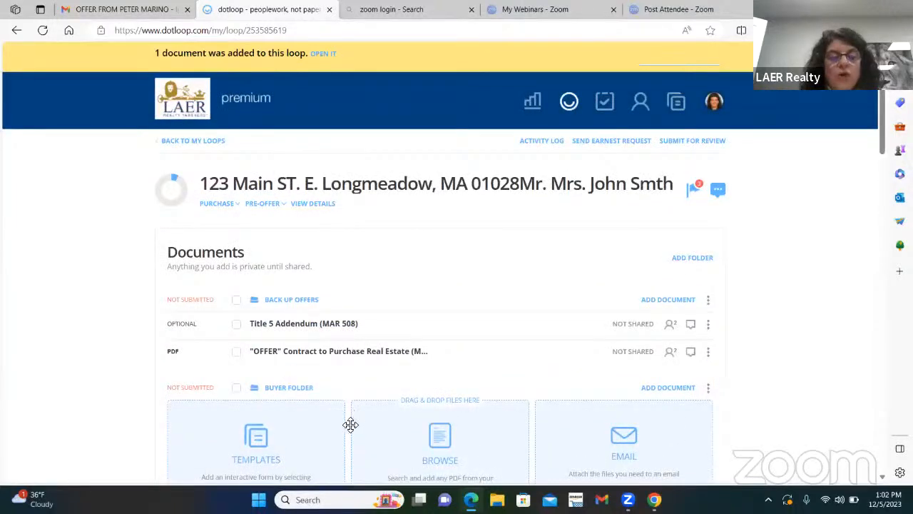
pyautogui.scroll(-2, 300, 385)
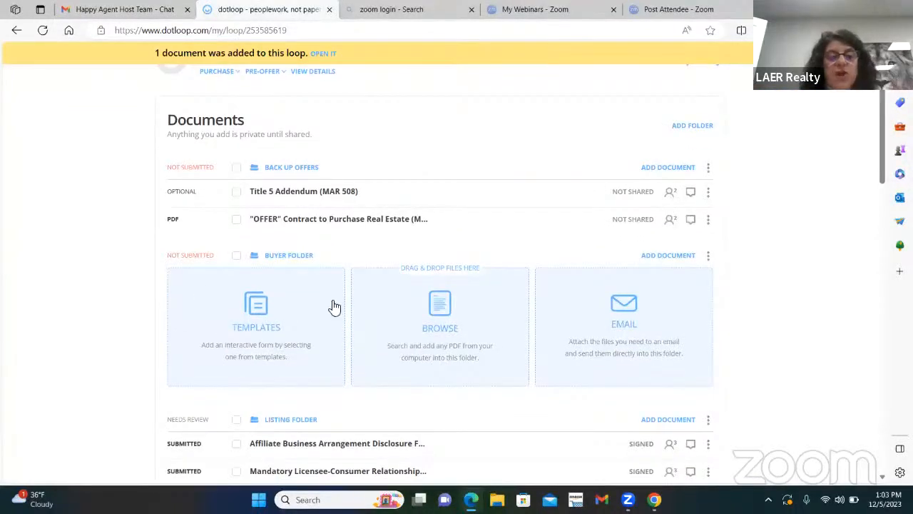
# Upload the offer PDF from Downloads into Buyer Folder, then reopen its upload options.
pyautogui.click(442, 305)
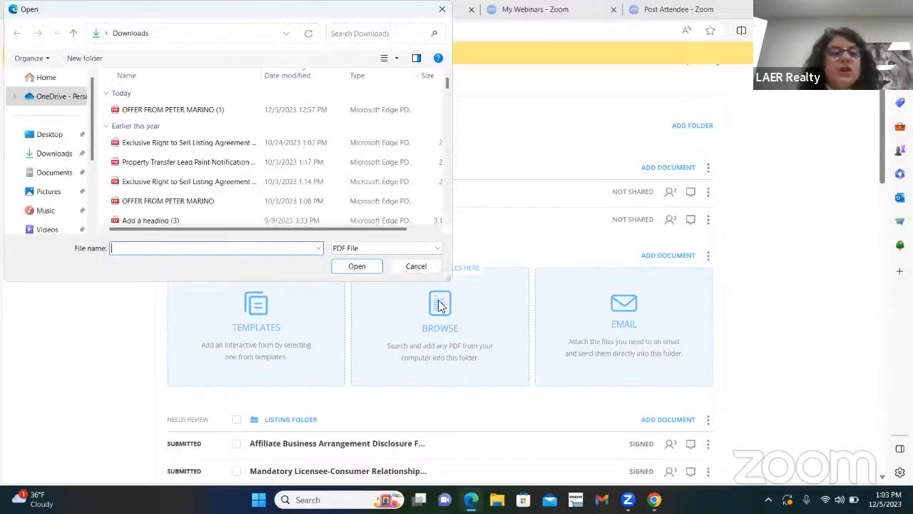
pyautogui.doubleClick(161, 110)
pyautogui.scroll(-4, 161, 107)
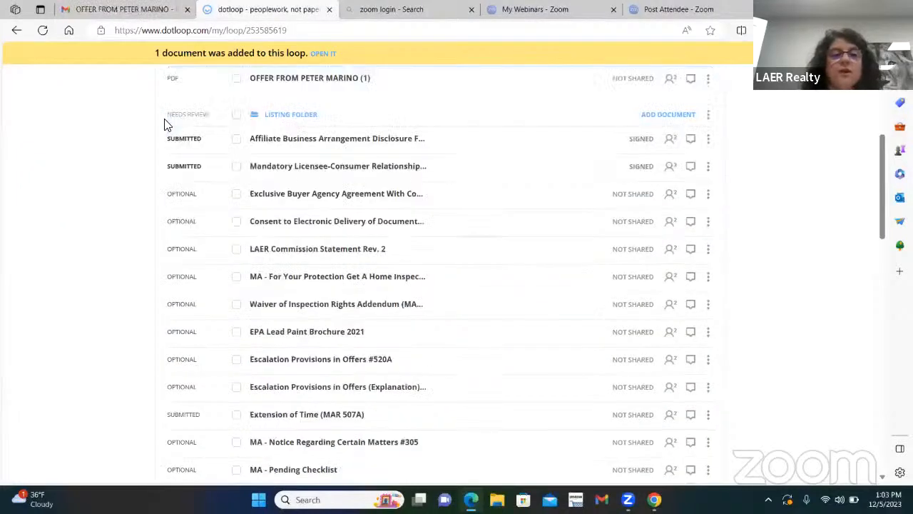
pyautogui.scroll(2, 466, 275)
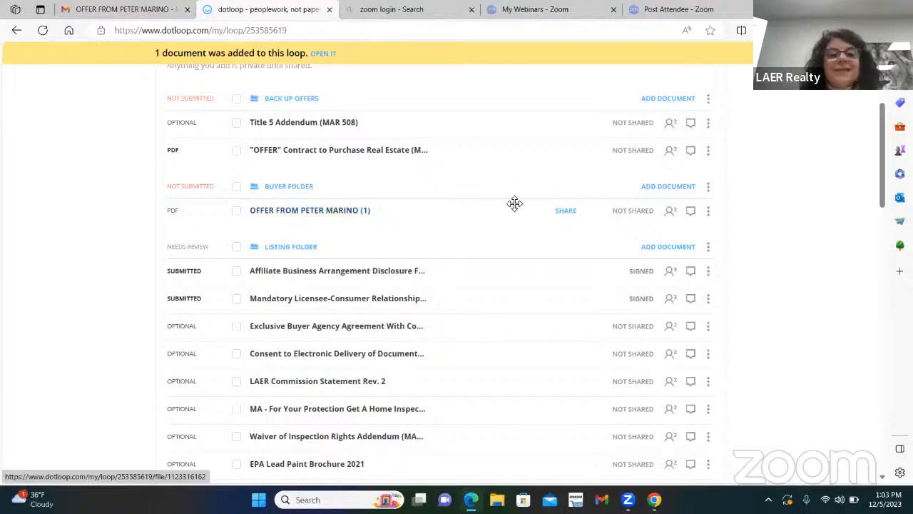
pyautogui.click(665, 187)
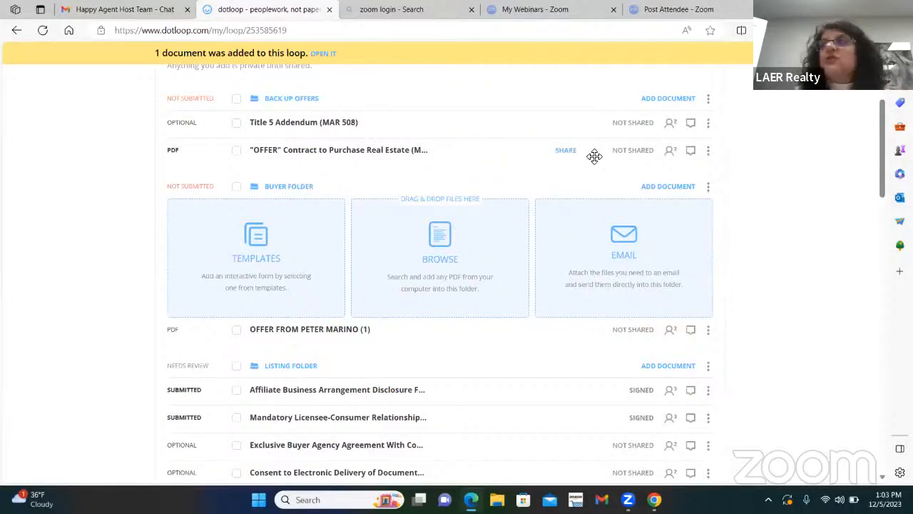
# Copy the Buyer Folder's upload e-mail address and switch to the offer e-mail in Gmail.
pyautogui.click(623, 235)
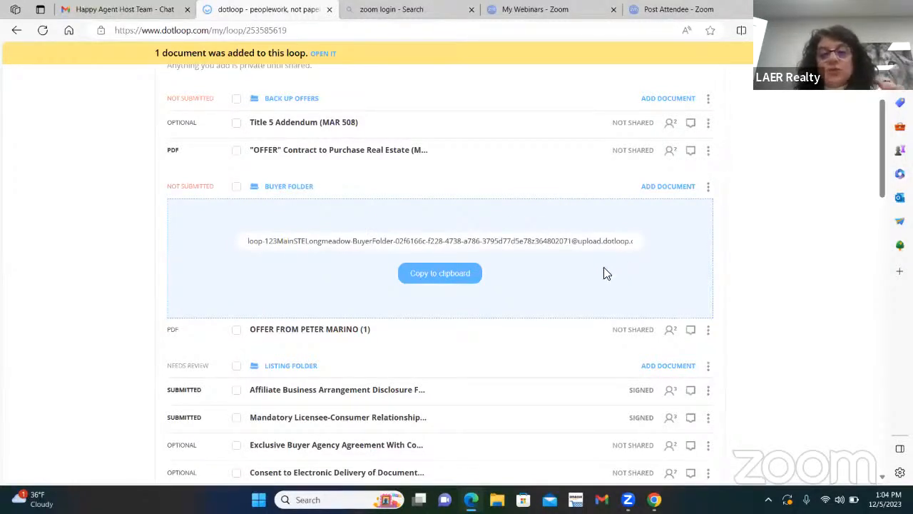
pyautogui.click(438, 275)
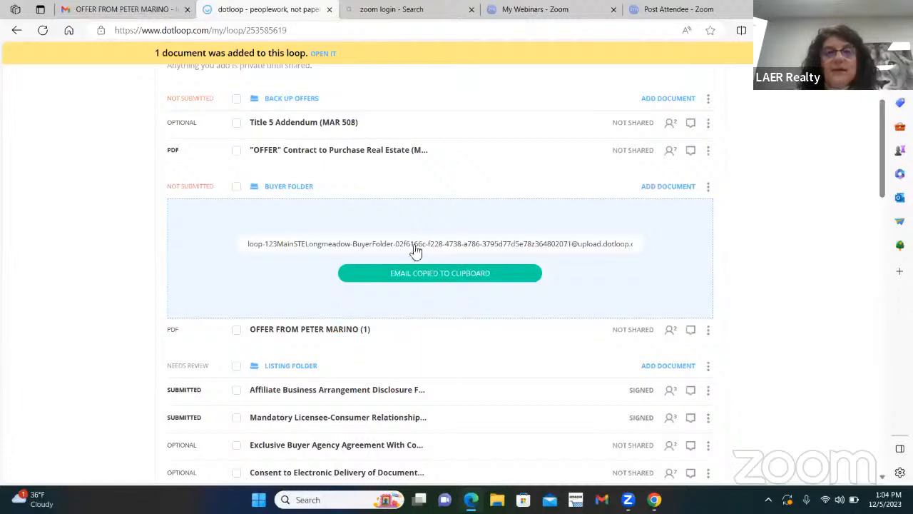
pyautogui.click(120, 11)
pyautogui.scroll(3, 356, 158)
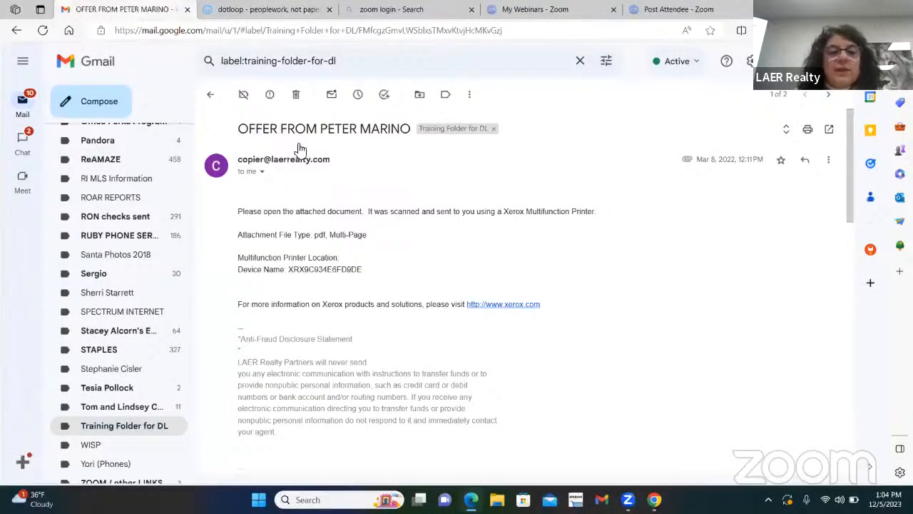
# Forward the scanned offer e-mail to the pasted Buyer Folder upload address, then return to dotloop.
pyautogui.scroll(-5, 420, 179)
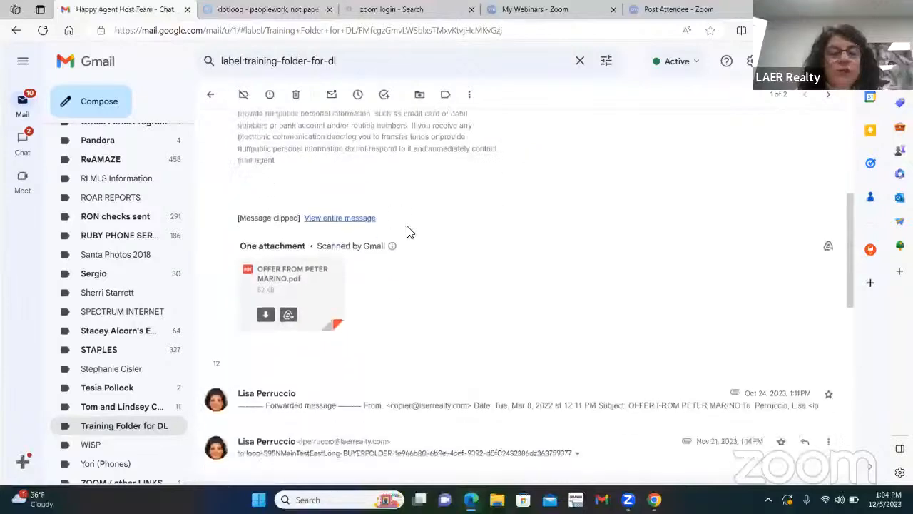
pyautogui.scroll(5, 468, 312)
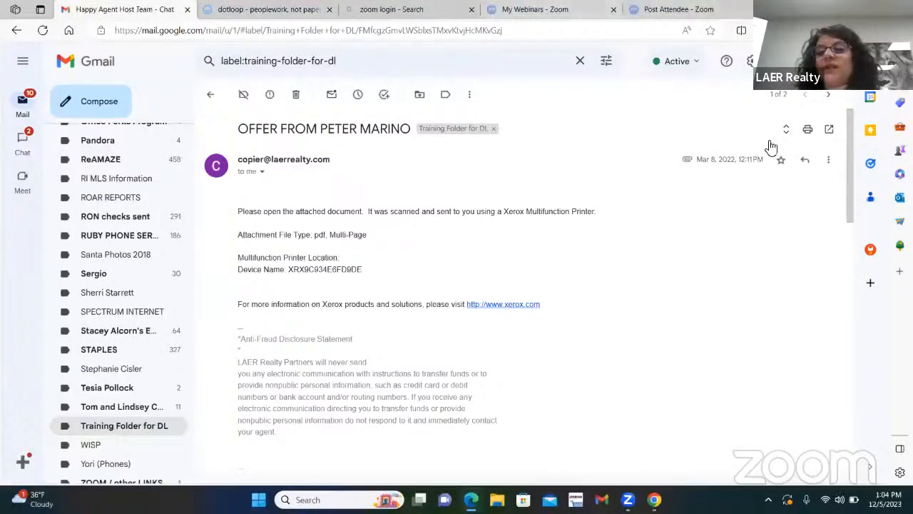
pyautogui.click(829, 161)
pyautogui.click(562, 196)
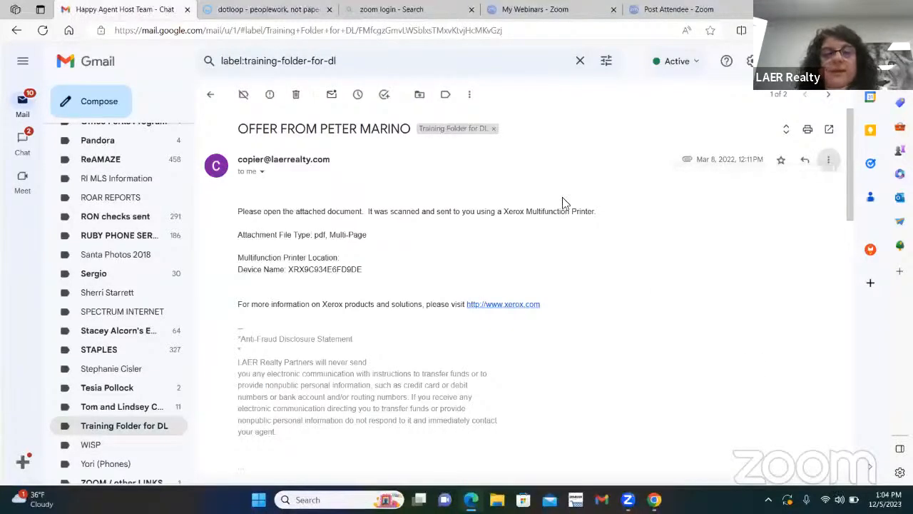
pyautogui.scroll(-1, 271, 304)
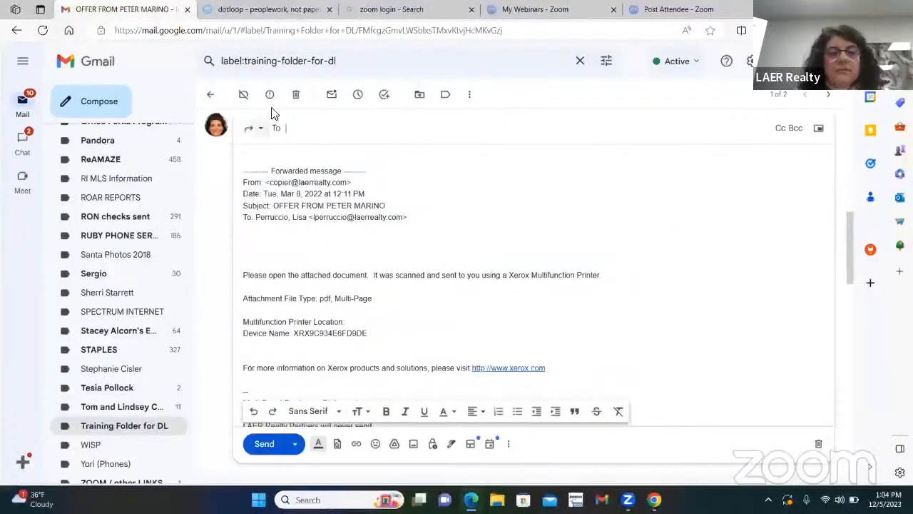
pyautogui.rightClick(296, 136)
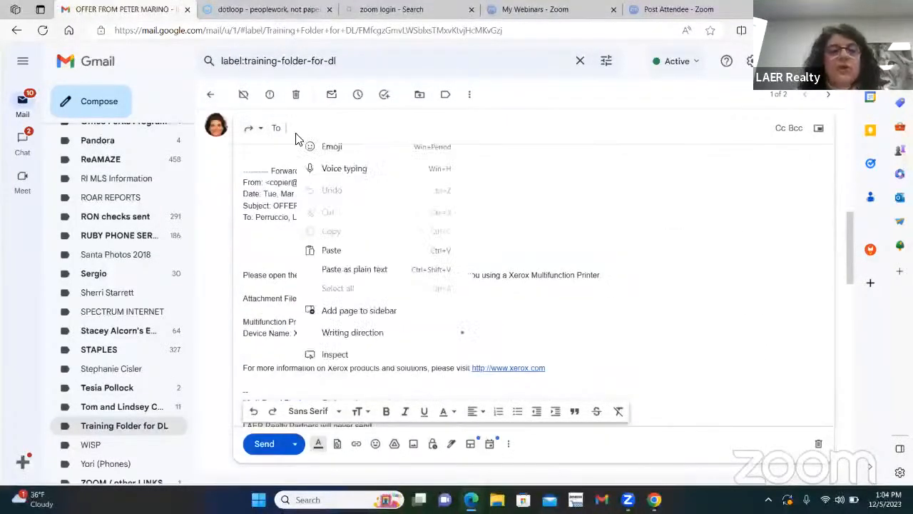
pyautogui.click(329, 251)
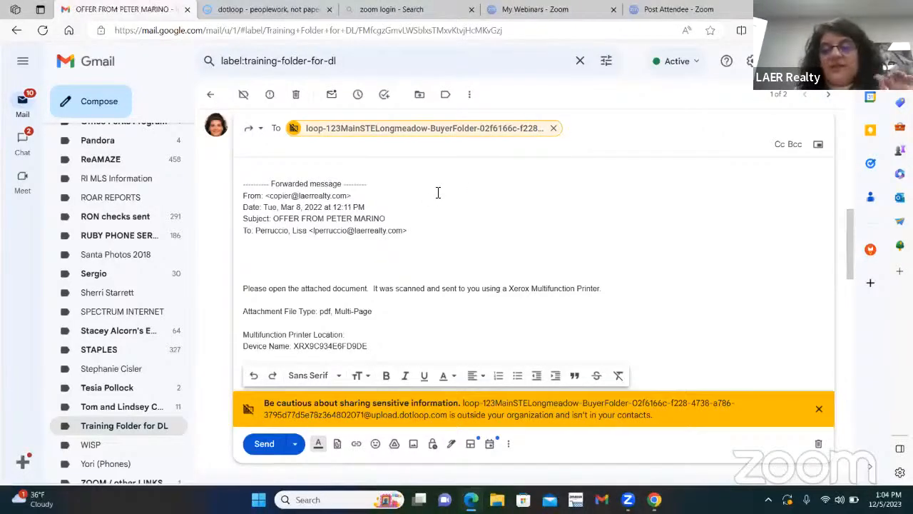
pyautogui.scroll(-2, 438, 192)
pyautogui.scroll(-7, 438, 208)
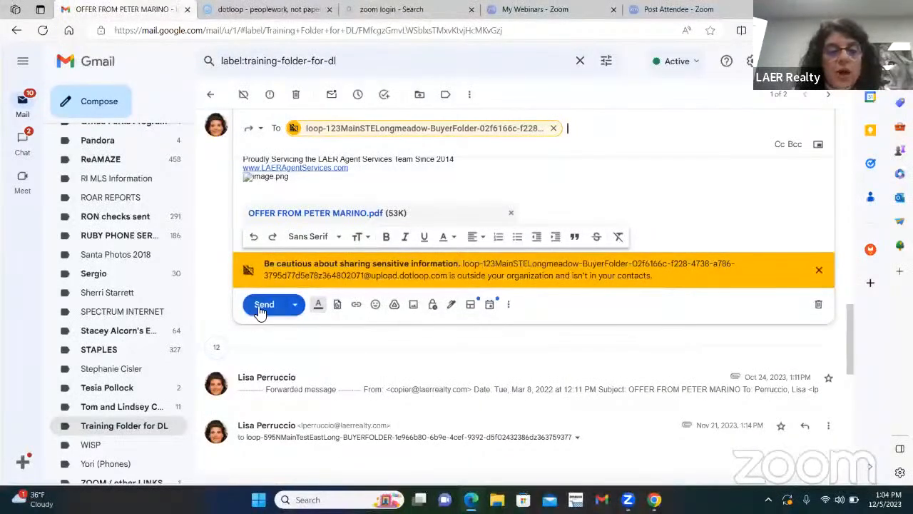
pyautogui.click(262, 307)
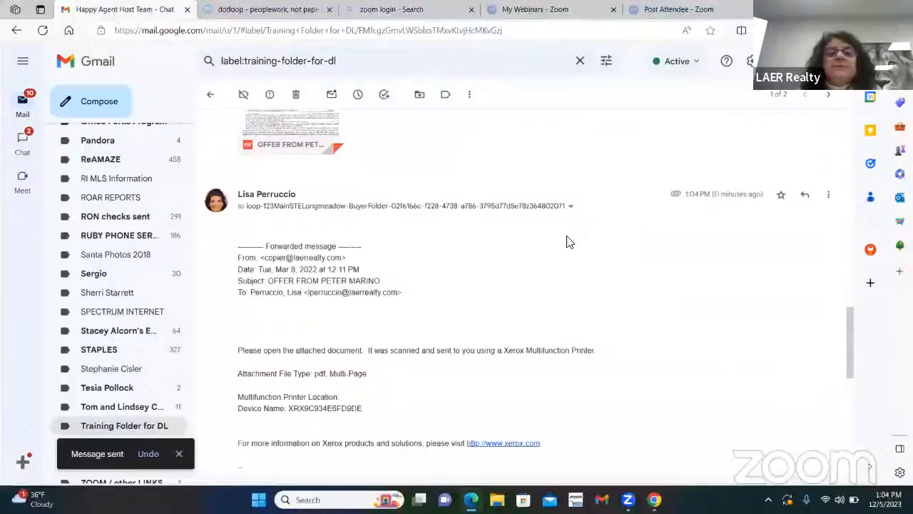
pyautogui.click(279, 10)
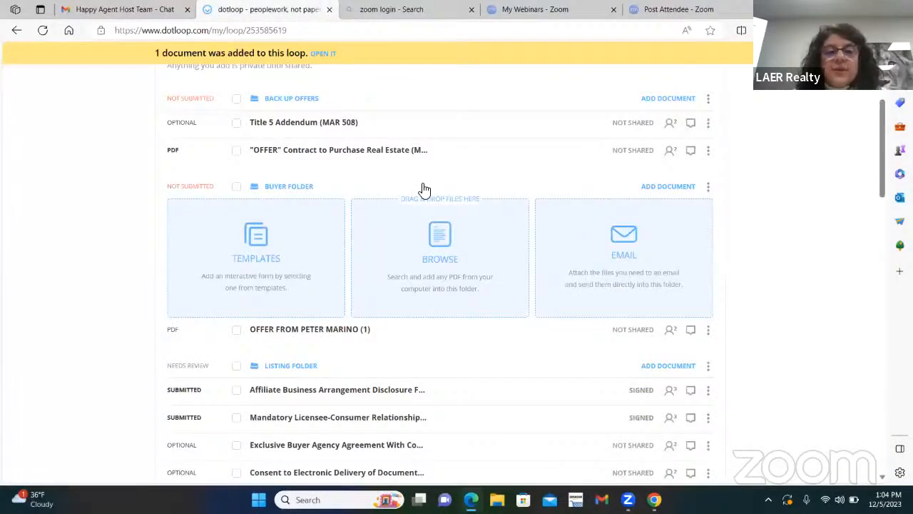
# Refresh the loop page so the e-mailed offer appears in Buyer Folder.
pyautogui.rightClick(365, 195)
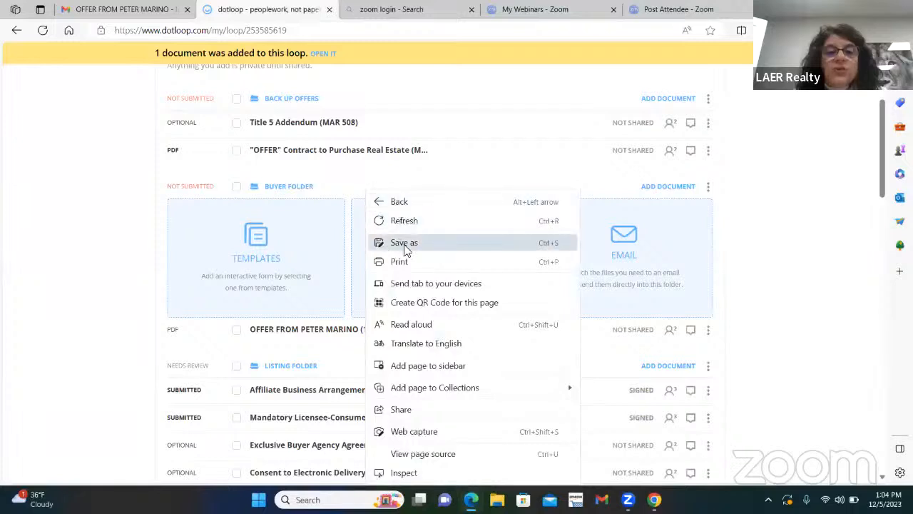
pyautogui.click(416, 223)
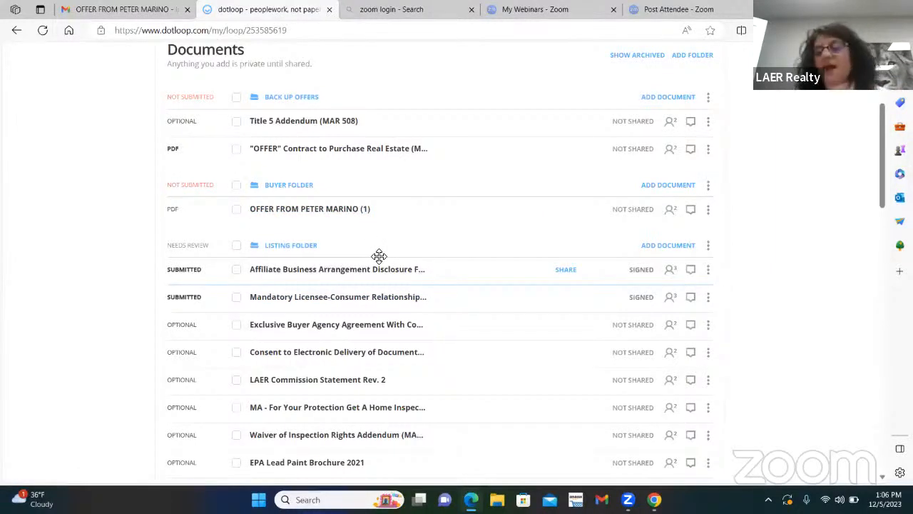
# Drag a document row, then begin adding a document to the Back Up Offers folder.
pyautogui.moveTo(373, 262); pyautogui.dragTo(407, 227)
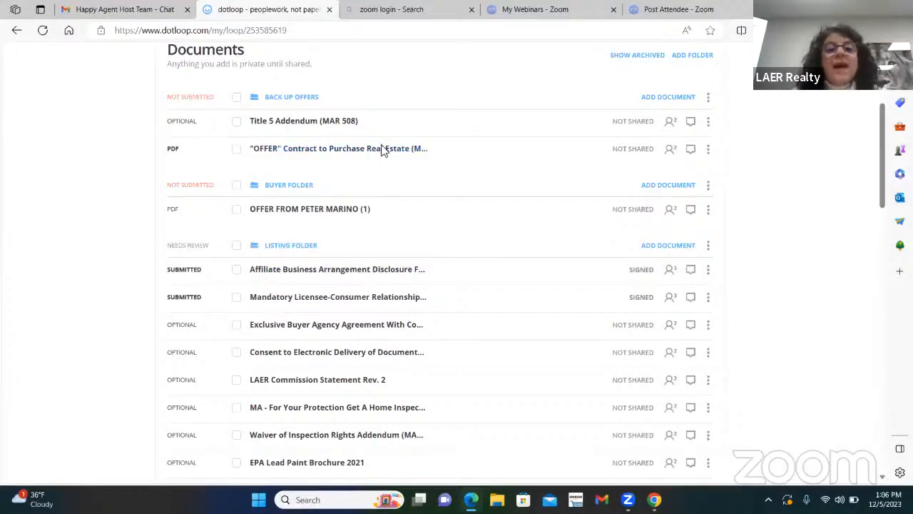
pyautogui.click(674, 98)
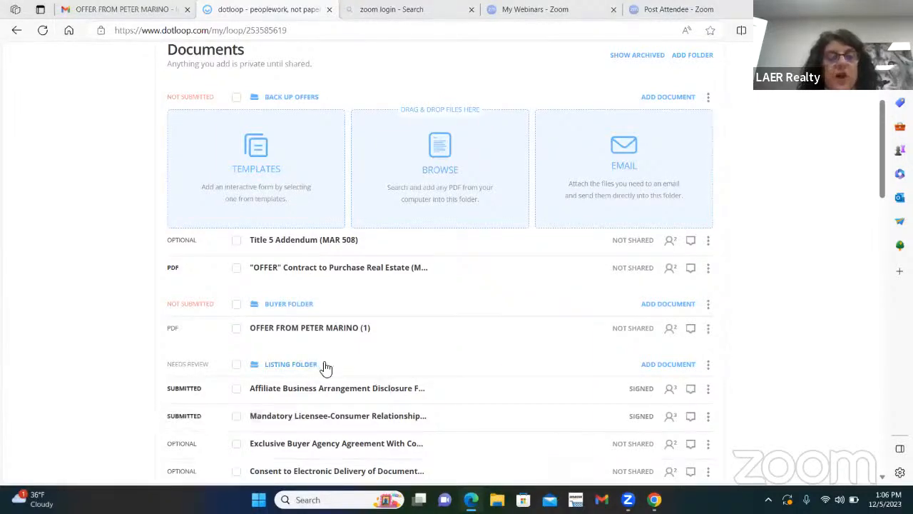
pyautogui.scroll(3, 332, 369)
pyautogui.scroll(1, 336, 368)
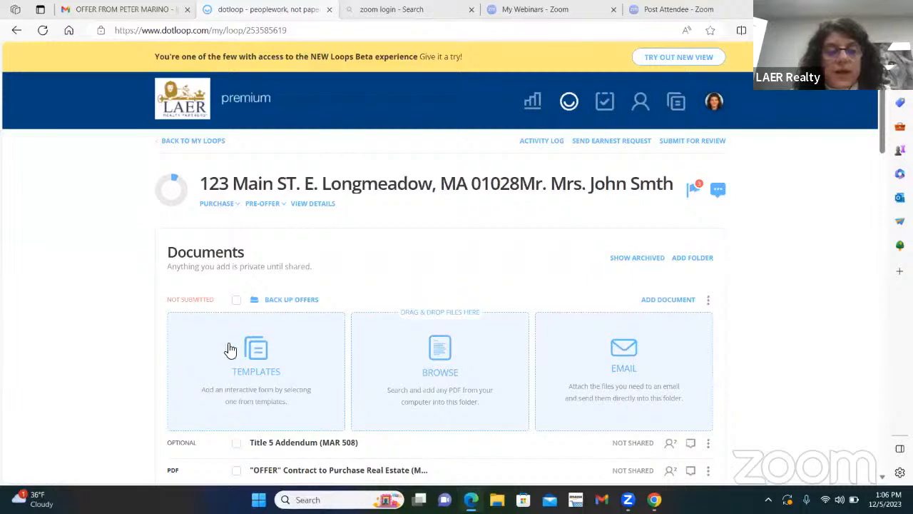
# Copy the Property Transfer Lead Paint Notification template from MA - LAER MASTER FILE into Back Up Offers.
pyautogui.click(251, 350)
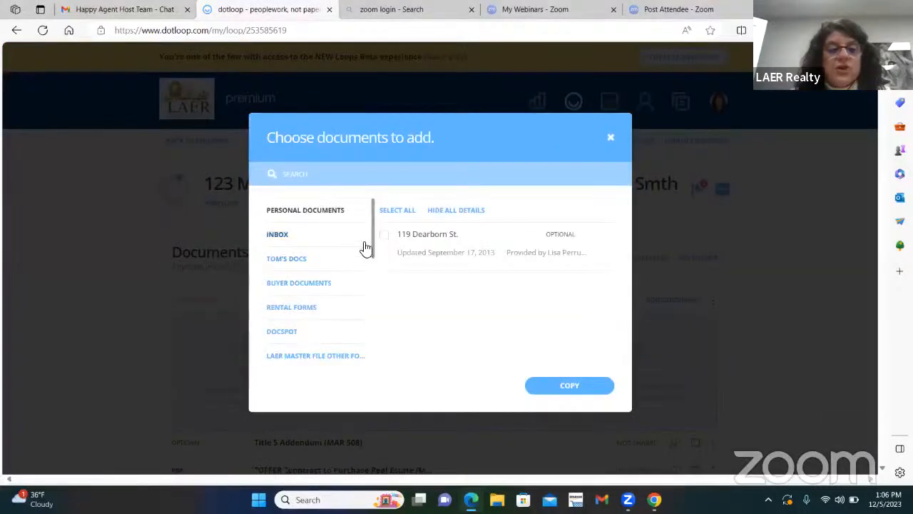
pyautogui.scroll(-3, 366, 255)
pyautogui.click(295, 299)
pyautogui.moveTo(301, 281); pyautogui.dragTo(302, 279)
pyautogui.click(298, 278)
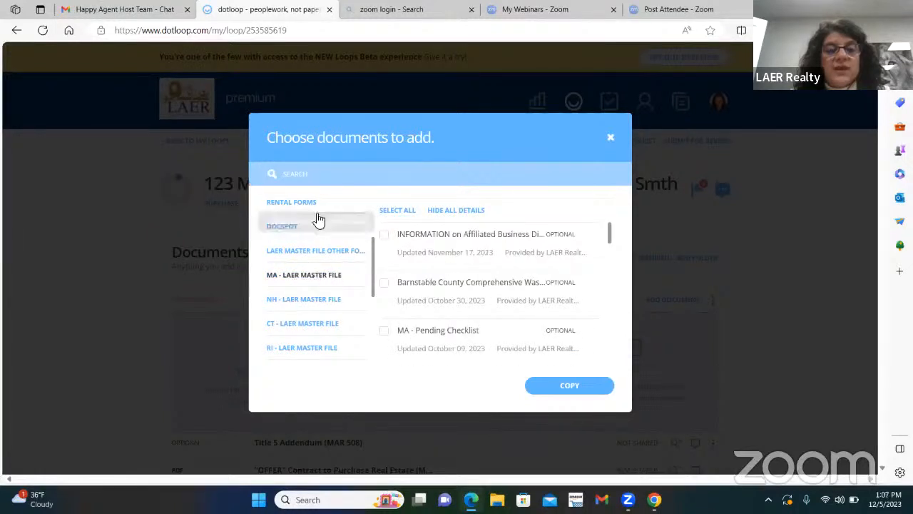
pyautogui.click(346, 174)
pyautogui.write('Property')
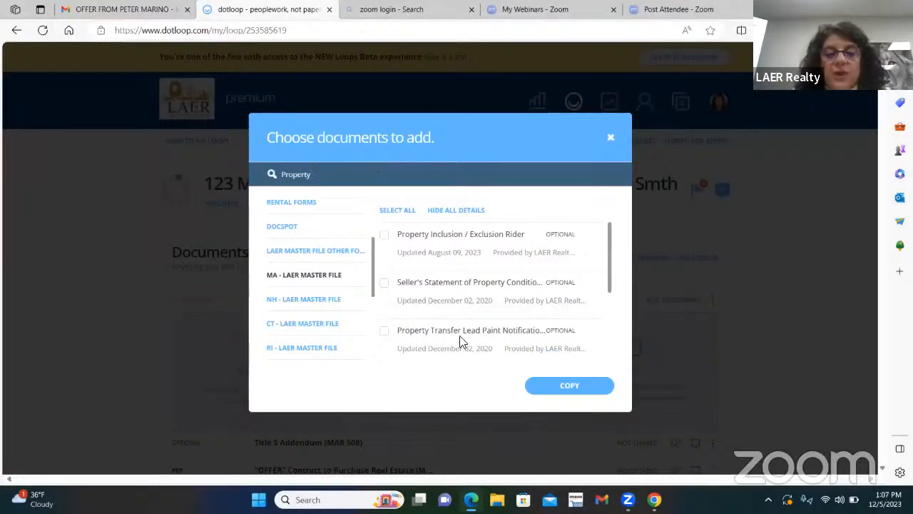
pyautogui.click(383, 332)
pyautogui.click(577, 393)
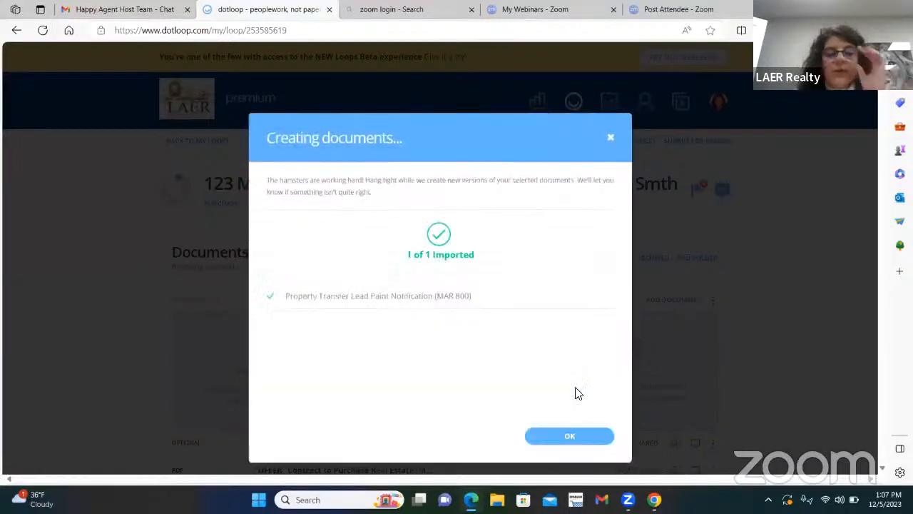
pyautogui.click(585, 438)
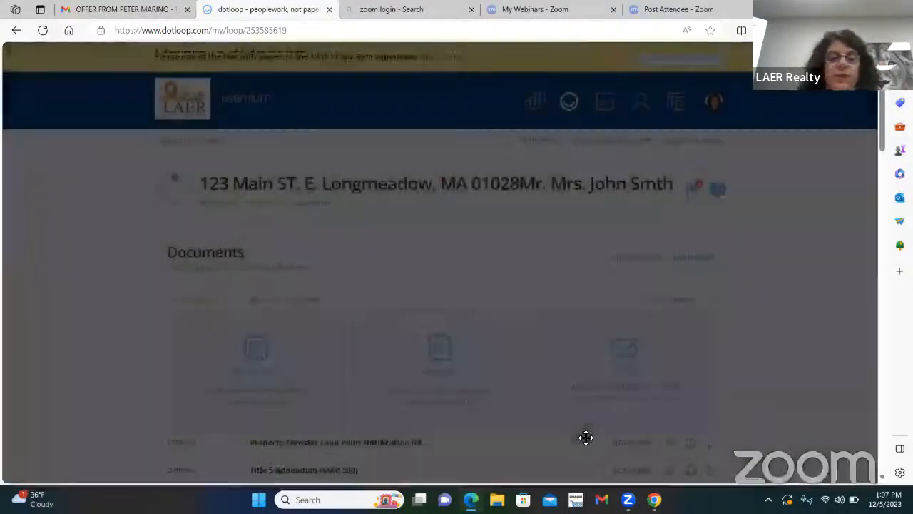
pyautogui.scroll(-2, 401, 314)
# Open the Property Transfer Lead Paint Notification (MAR 800) and dismiss the Autofill dialog unfilled.
pyautogui.click(314, 319)
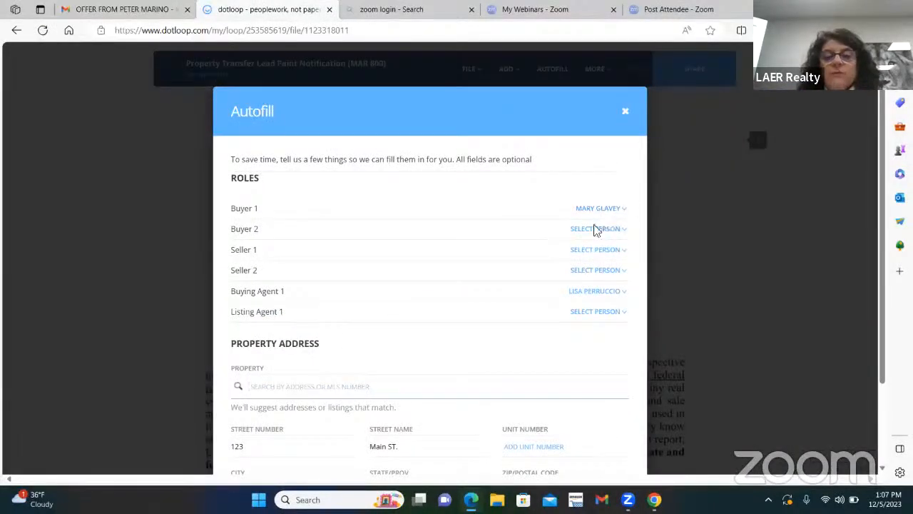
pyautogui.scroll(-1, 501, 229)
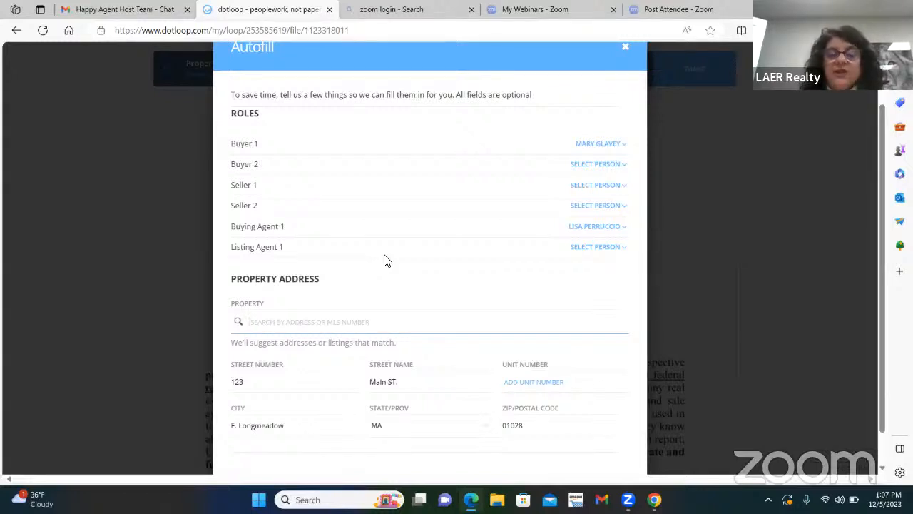
pyautogui.click(628, 47)
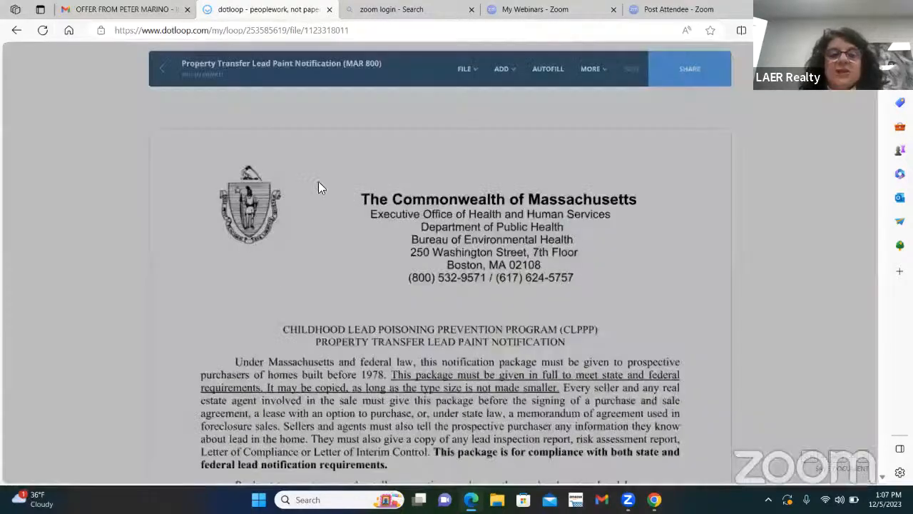
# On the certification page, tick seller boxes (a)(ii) no knowledge and (b)(ii) no reports.
pyautogui.scroll(-5, 409, 321)
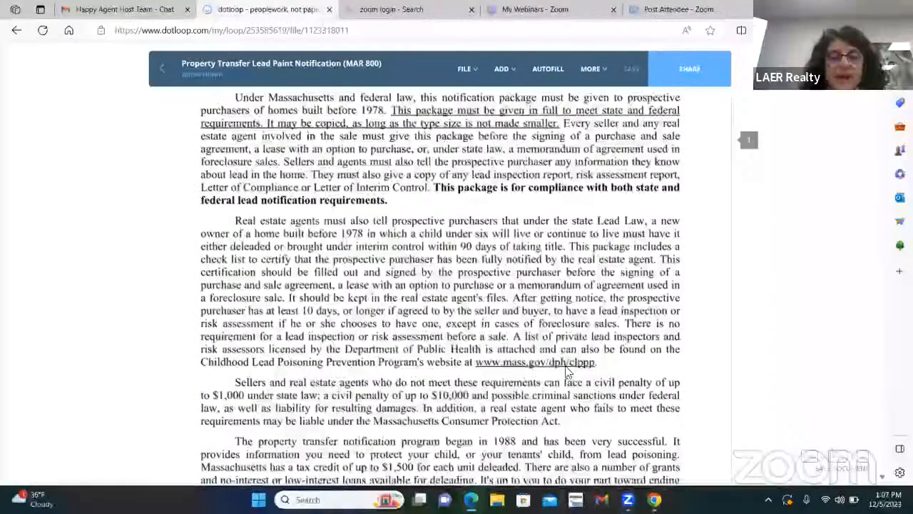
pyautogui.scroll(-10, 564, 374)
pyautogui.scroll(-15, 565, 374)
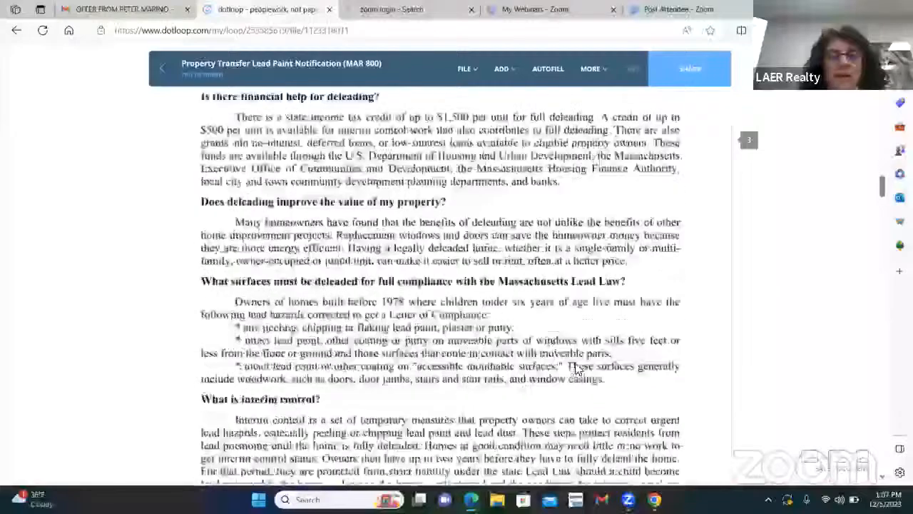
pyautogui.scroll(-15, 577, 370)
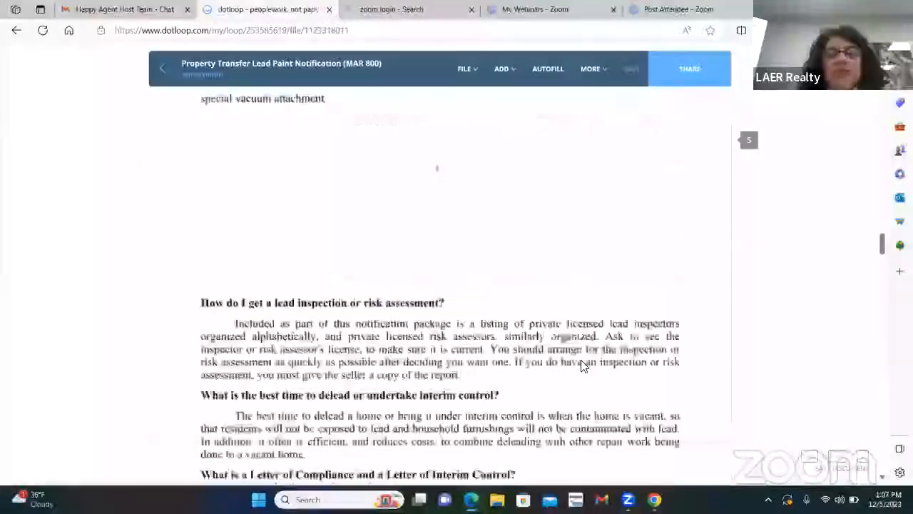
pyautogui.scroll(-15, 582, 366)
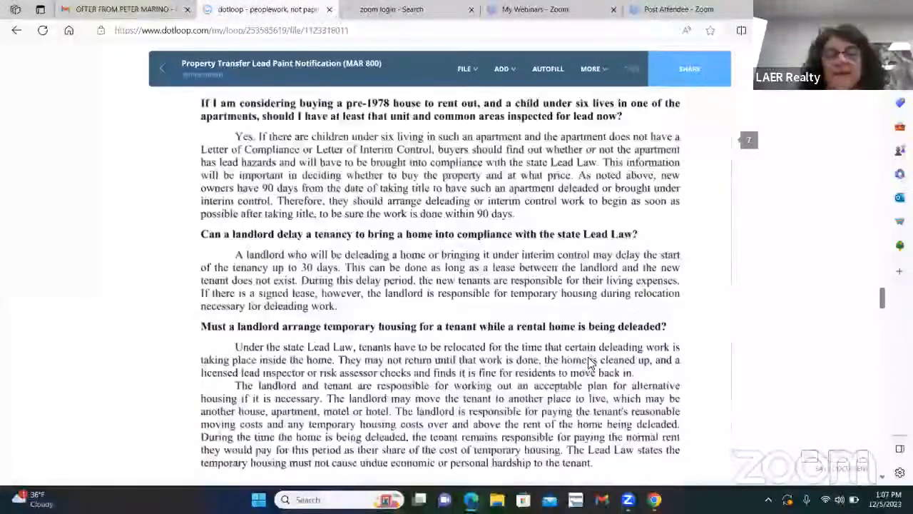
pyautogui.scroll(-15, 589, 364)
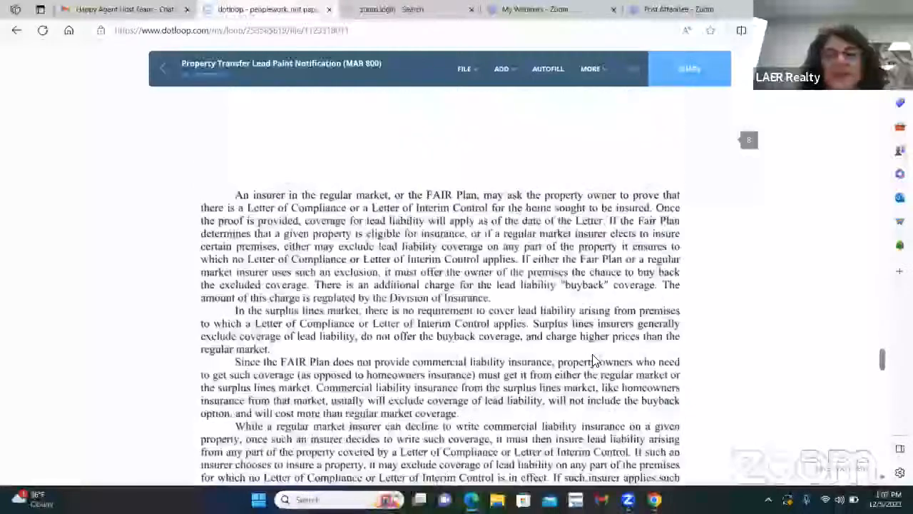
pyautogui.scroll(-20, 592, 360)
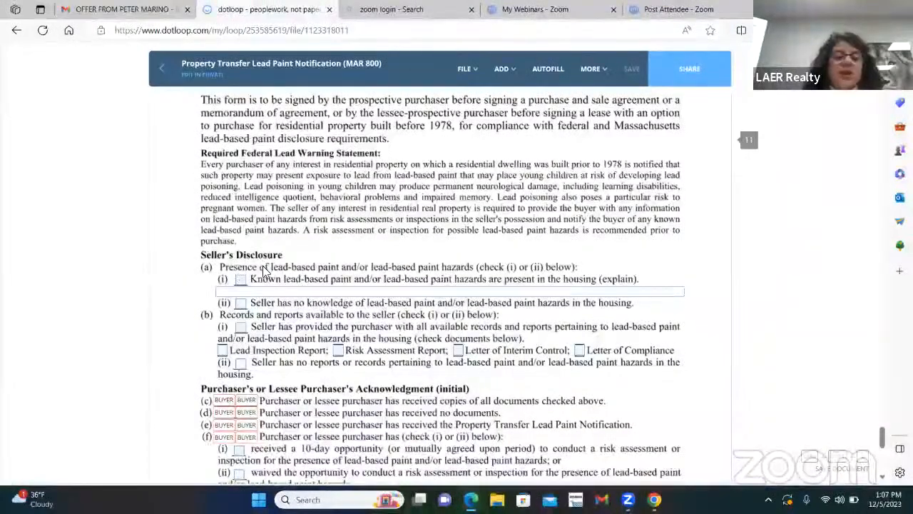
pyautogui.click(241, 303)
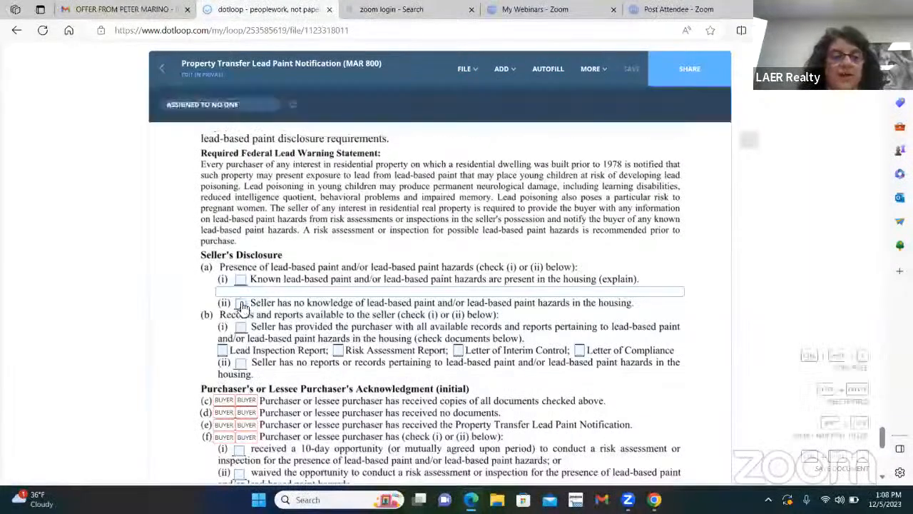
pyautogui.click(241, 362)
# Initial agent acknowledgment item (h) using the adopted signature.
pyautogui.scroll(-4, 246, 300)
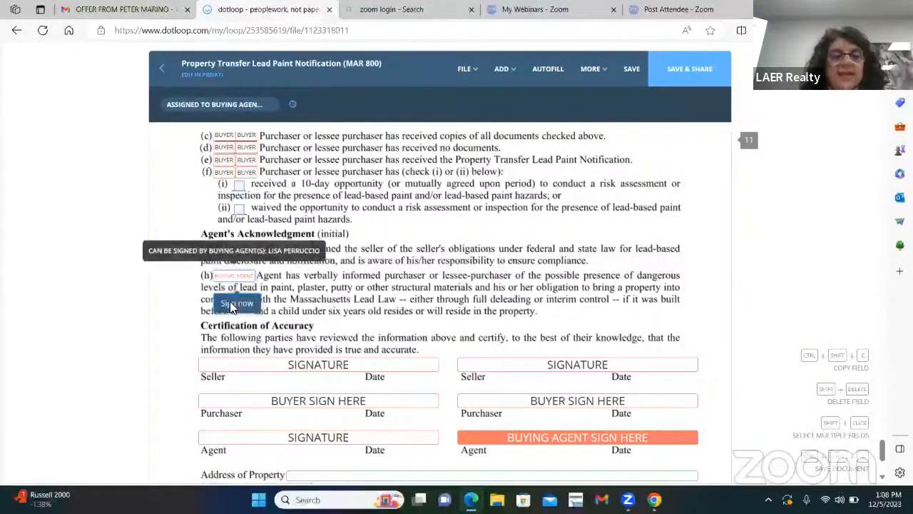
pyautogui.click(234, 274)
pyautogui.click(553, 370)
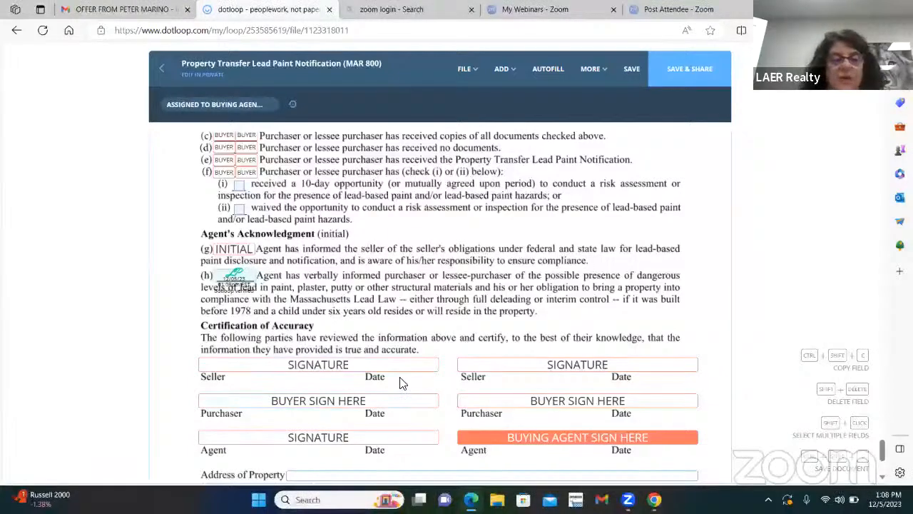
# Enter the property address '123 N. Main ST. E. Longmeadow, MA 01028'.
pyautogui.scroll(-1, 603, 314)
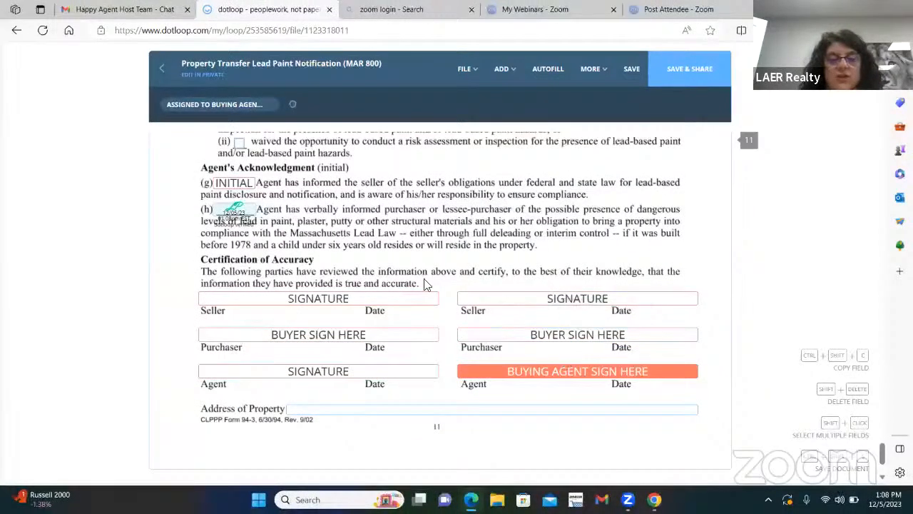
pyautogui.click(337, 413)
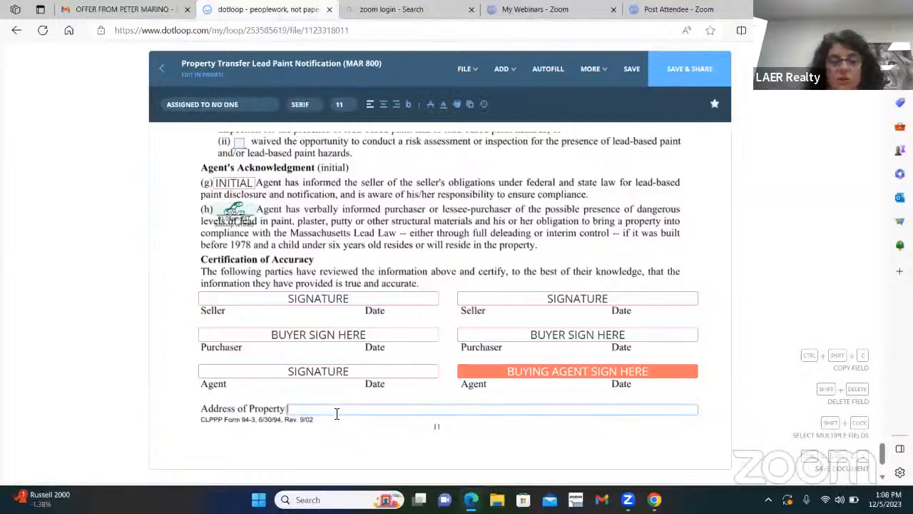
pyautogui.write('123')
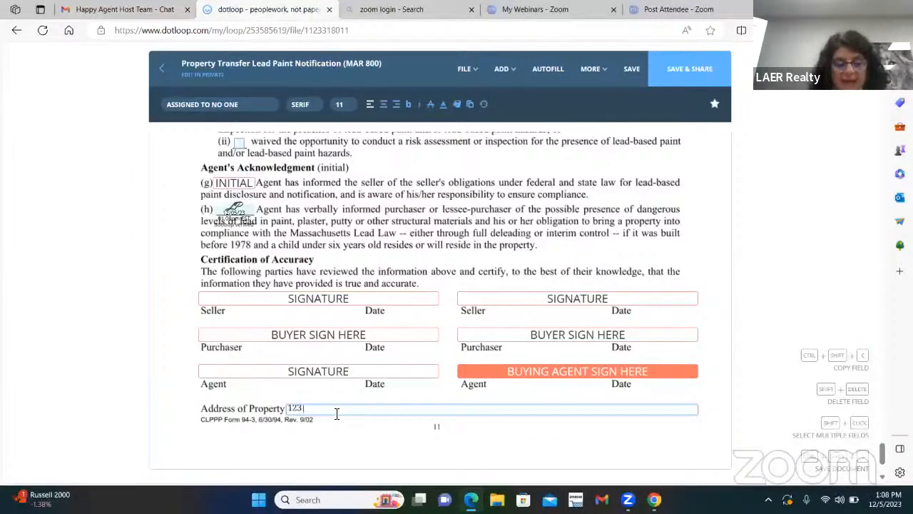
pyautogui.write(' N. Main ST')
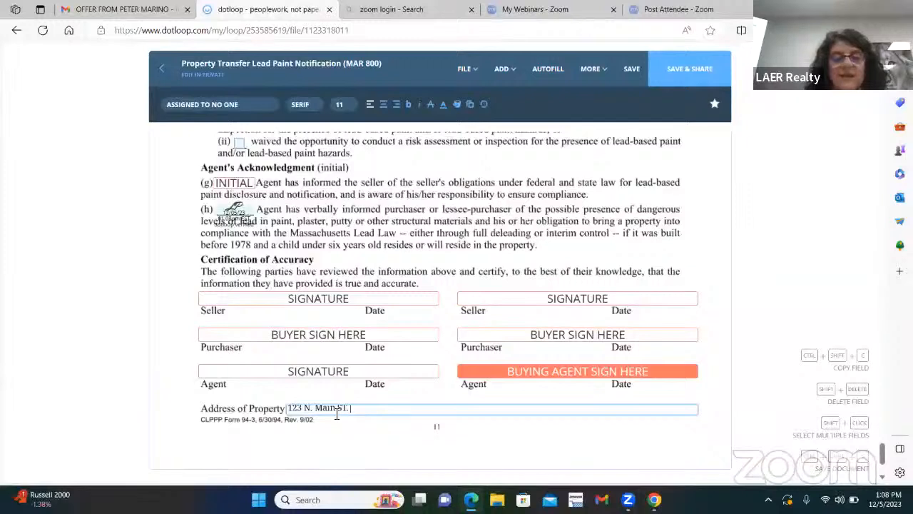
pyautogui.write('.')
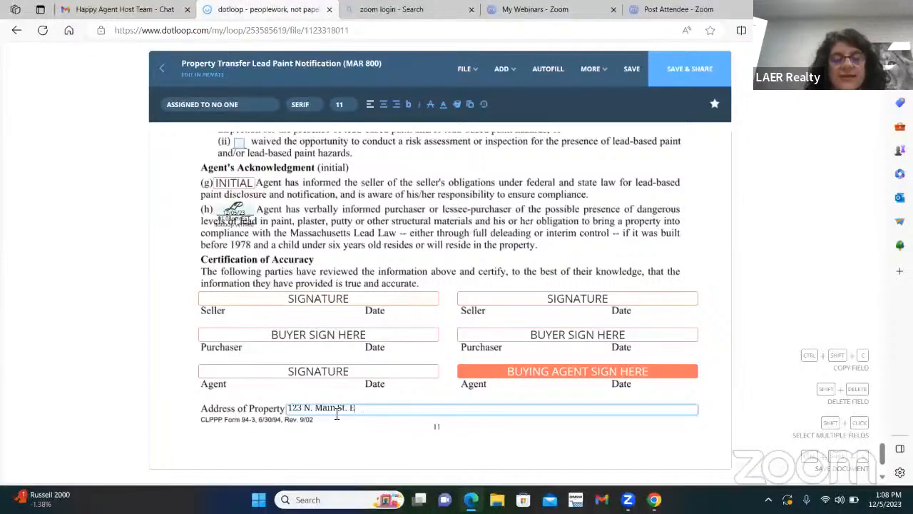
pyautogui.write(' E. Long')
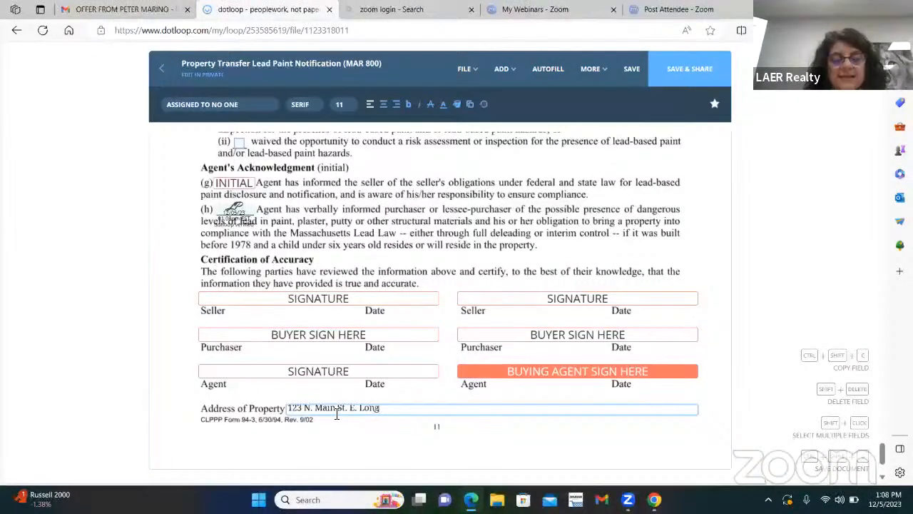
pyautogui.write('meadow, MA 01028')
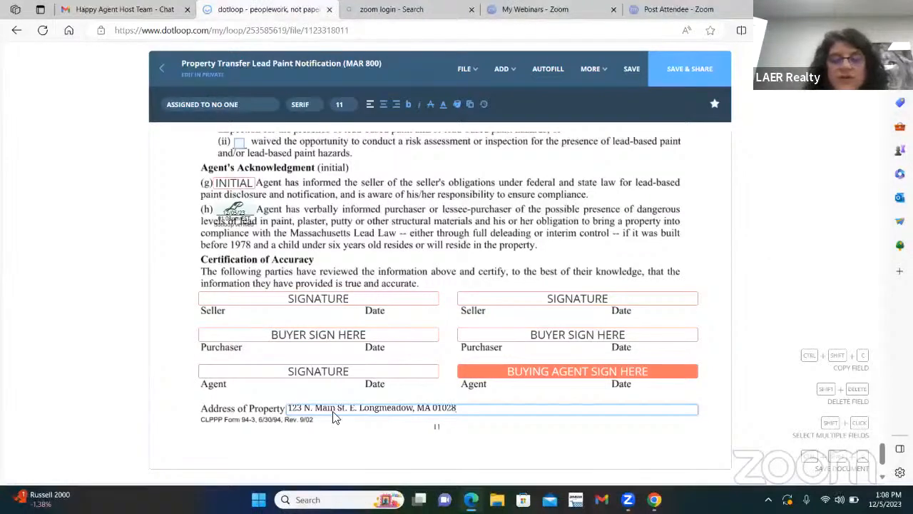
# Save the form, download it as a sealed PDF, and return to the loop without sharing.
pyautogui.click(428, 309)
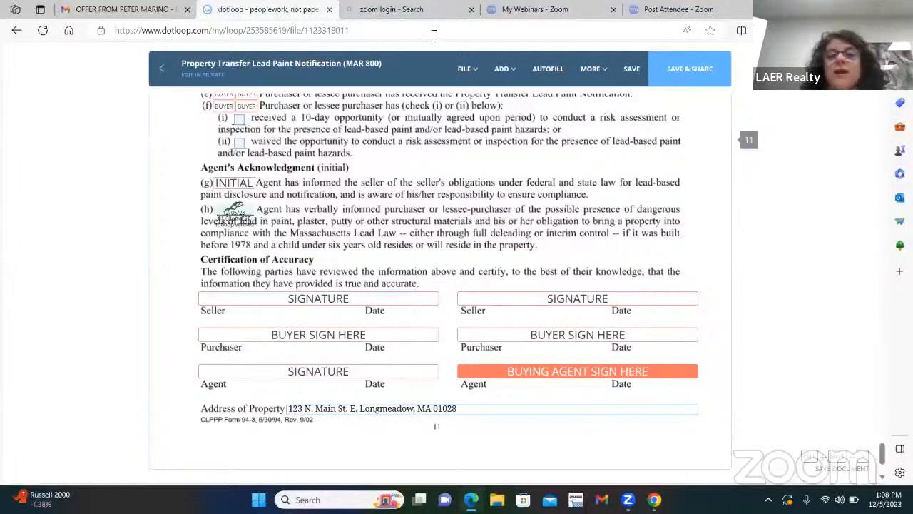
pyautogui.click(632, 71)
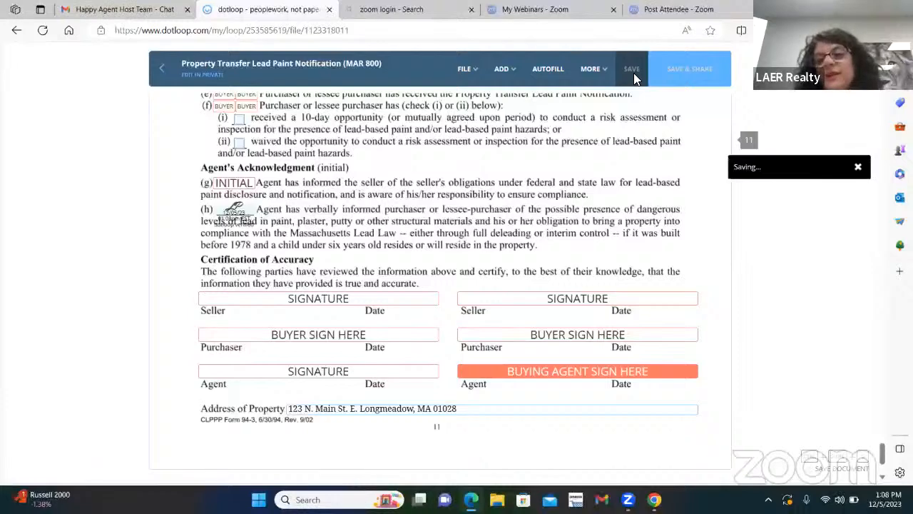
pyautogui.click(465, 69)
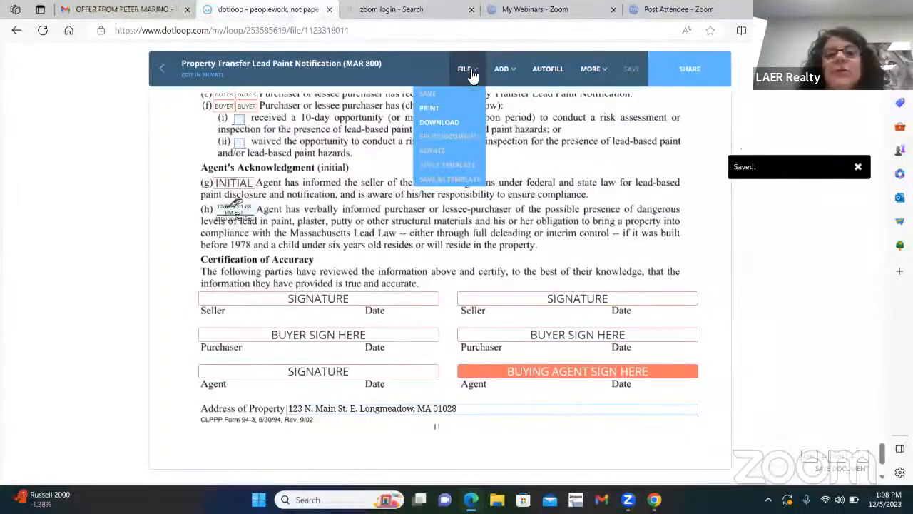
pyautogui.click(439, 122)
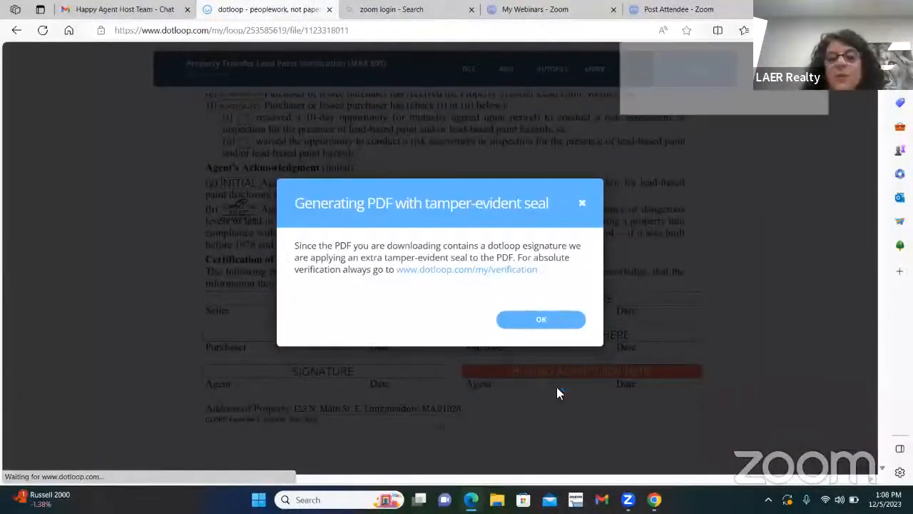
pyautogui.click(546, 322)
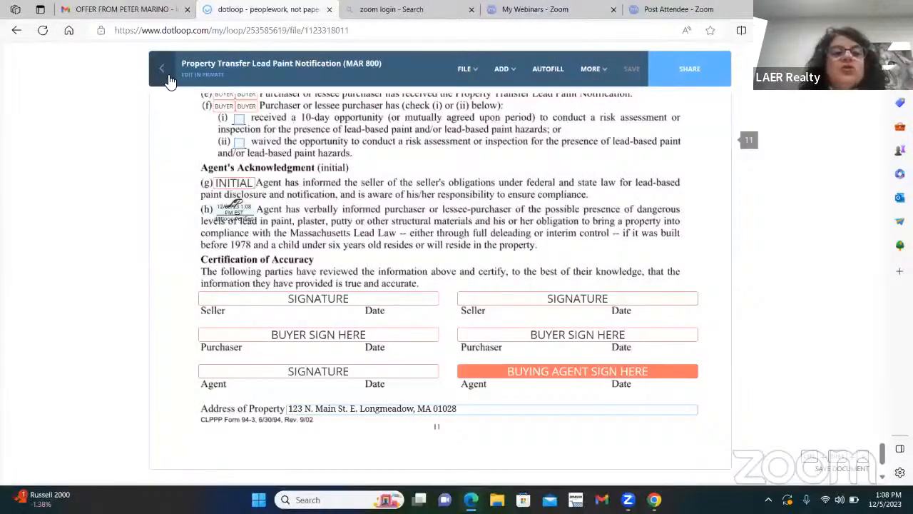
pyautogui.click(164, 72)
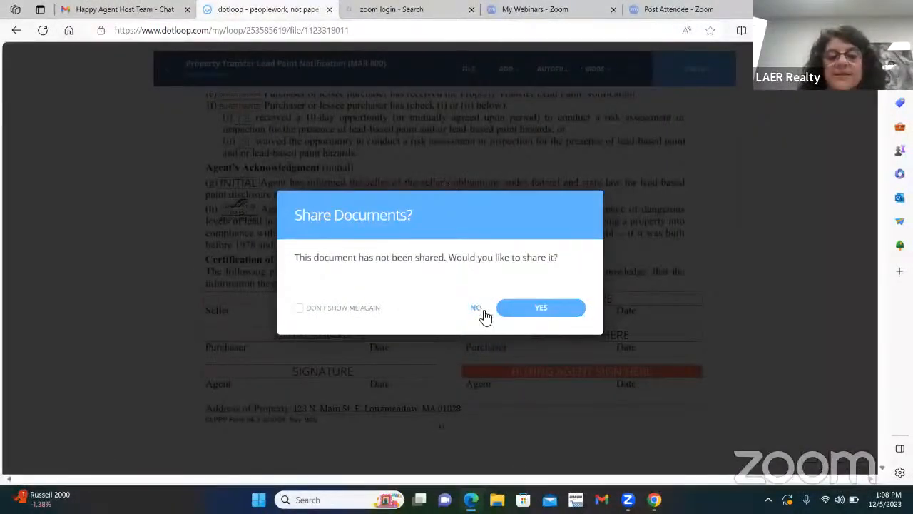
pyautogui.click(476, 307)
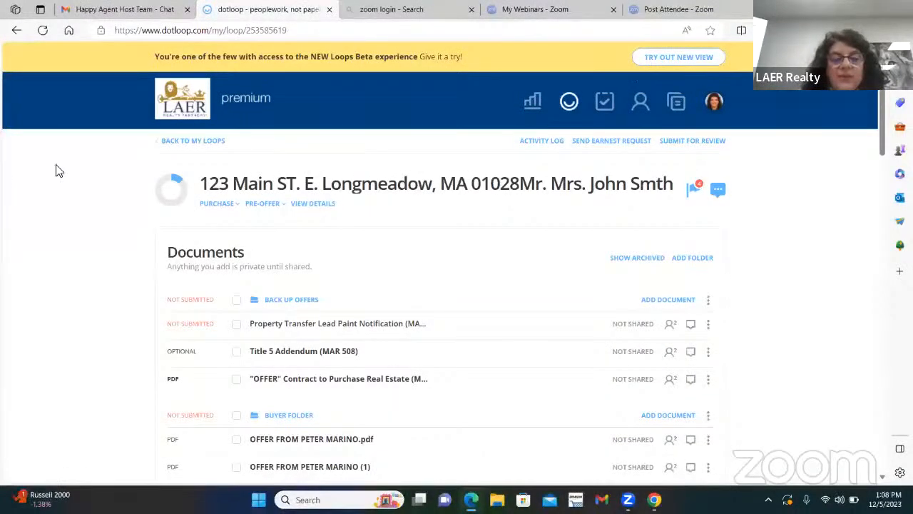
# Upload the downloaded lead paint notification PDF into the Back Up Offers folder.
pyautogui.click(658, 301)
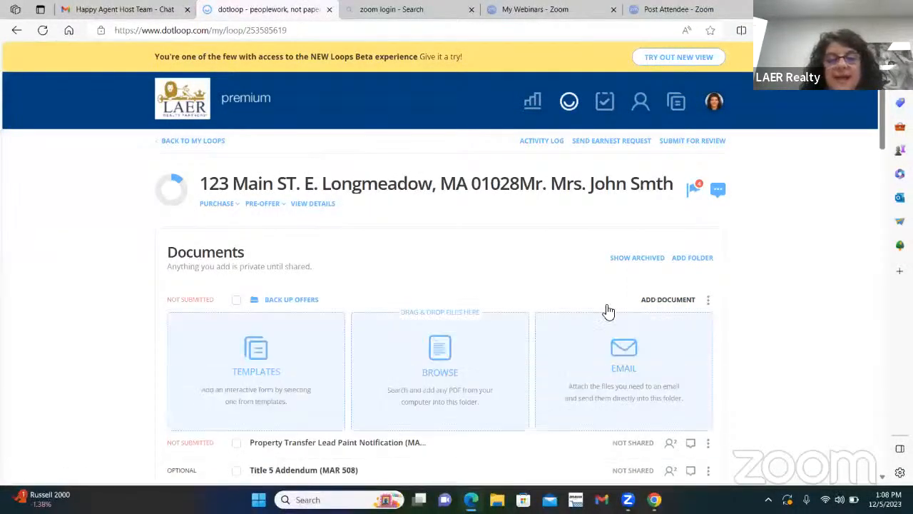
pyautogui.click(438, 352)
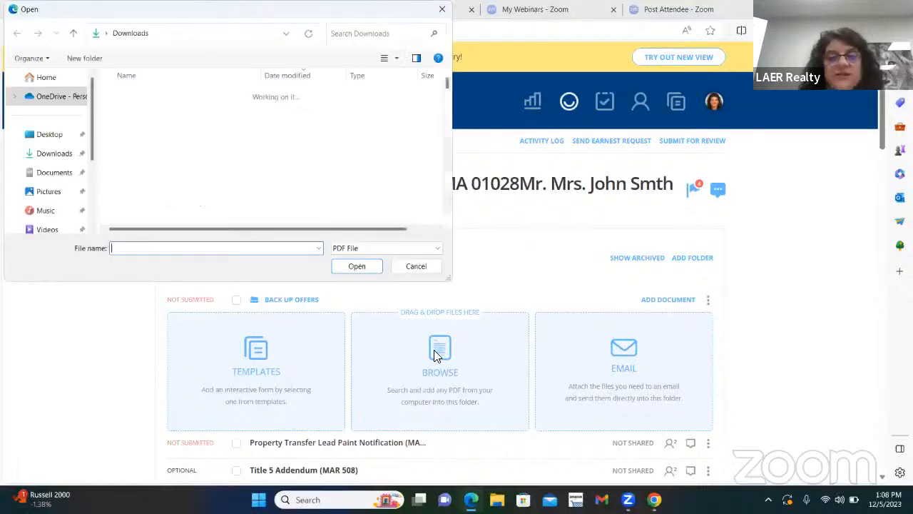
pyautogui.doubleClick(189, 112)
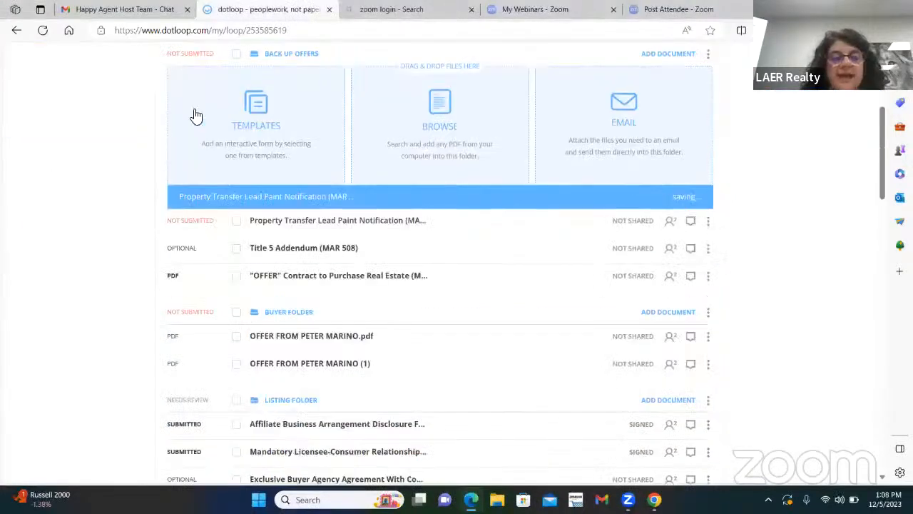
# Open the uploaded PDF and scroll down to its certification page.
pyautogui.click(323, 199)
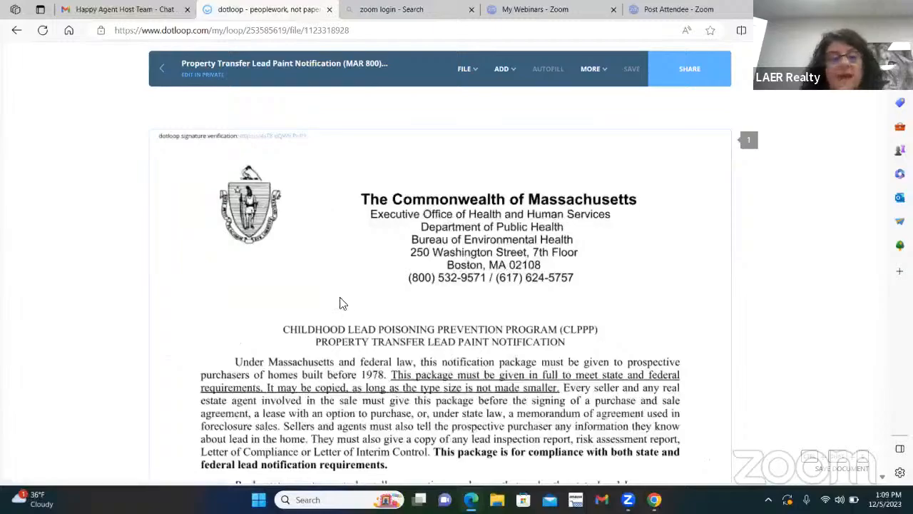
pyautogui.scroll(-20, 443, 303)
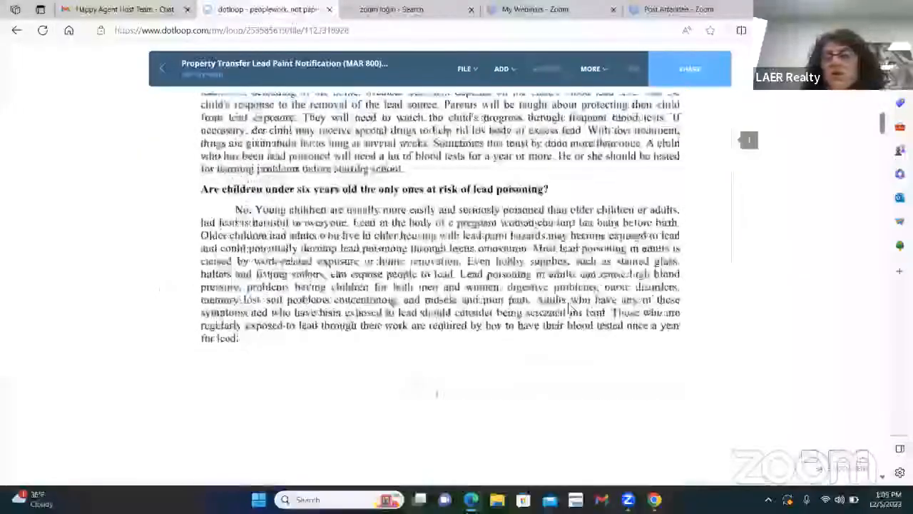
pyautogui.scroll(-20, 586, 314)
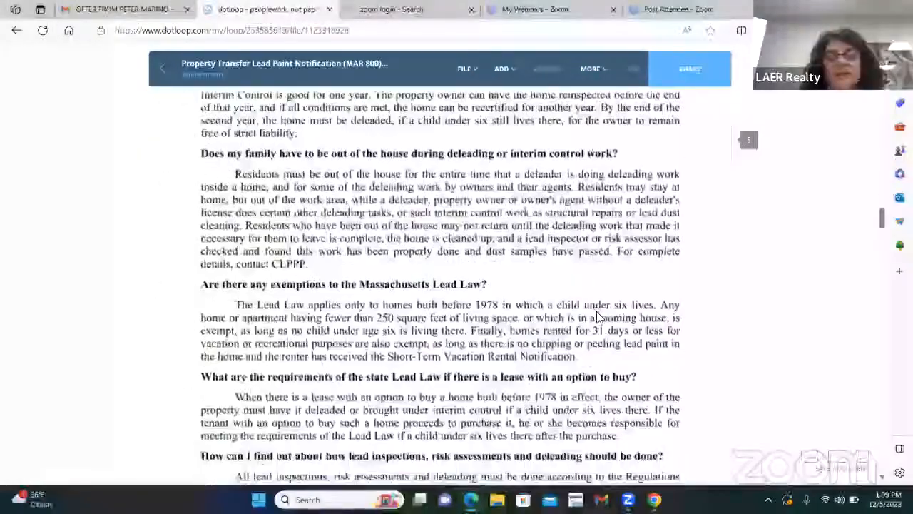
pyautogui.scroll(-20, 599, 315)
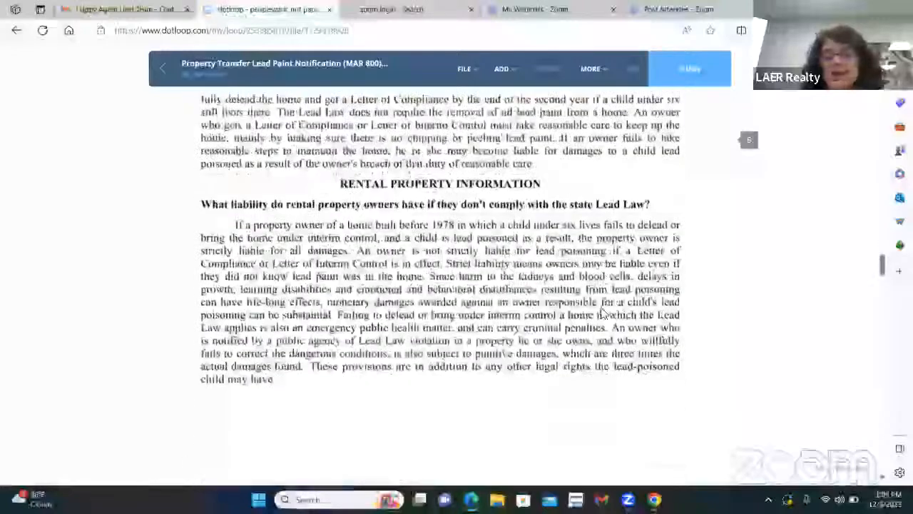
pyautogui.scroll(-20, 603, 313)
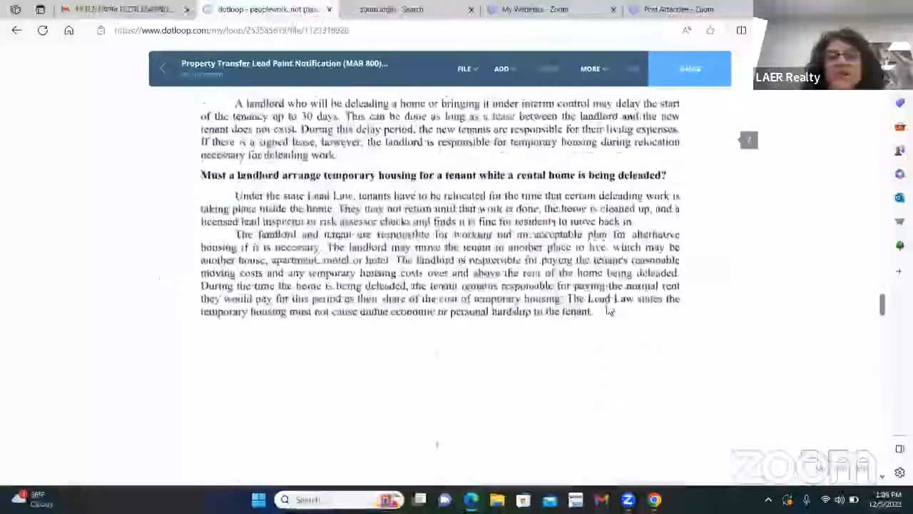
pyautogui.scroll(-20, 613, 306)
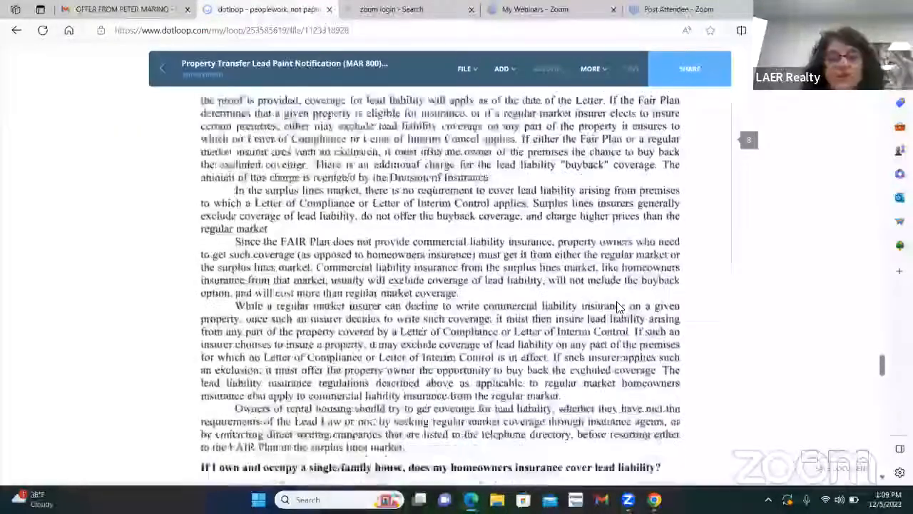
pyautogui.scroll(-20, 618, 303)
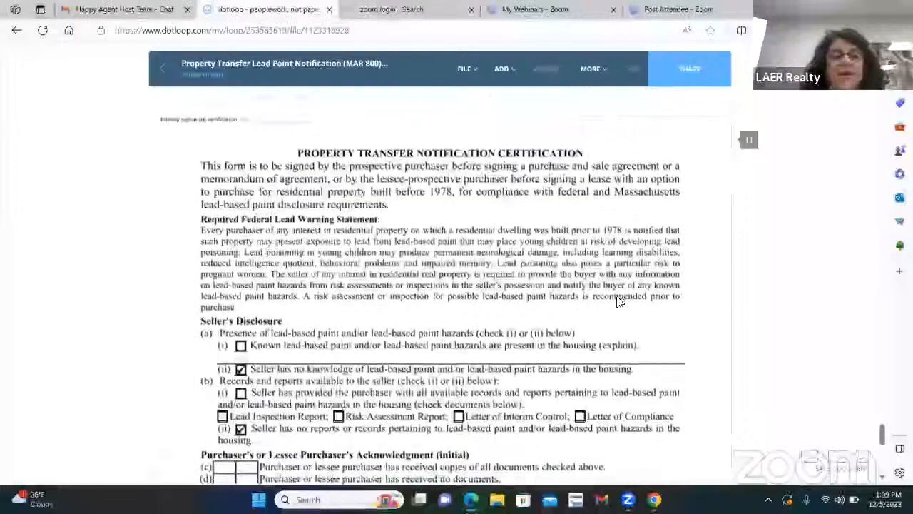
pyautogui.scroll(-3, 500, 107)
pyautogui.click(465, 68)
# Add buyer-assigned initials fields on purchaser rows (d) and (e).
pyautogui.click(503, 69)
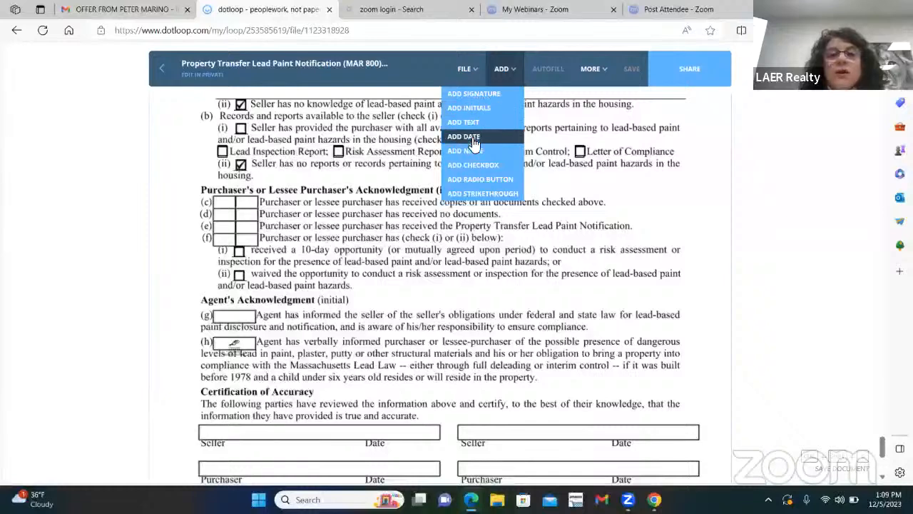
pyautogui.click(488, 110)
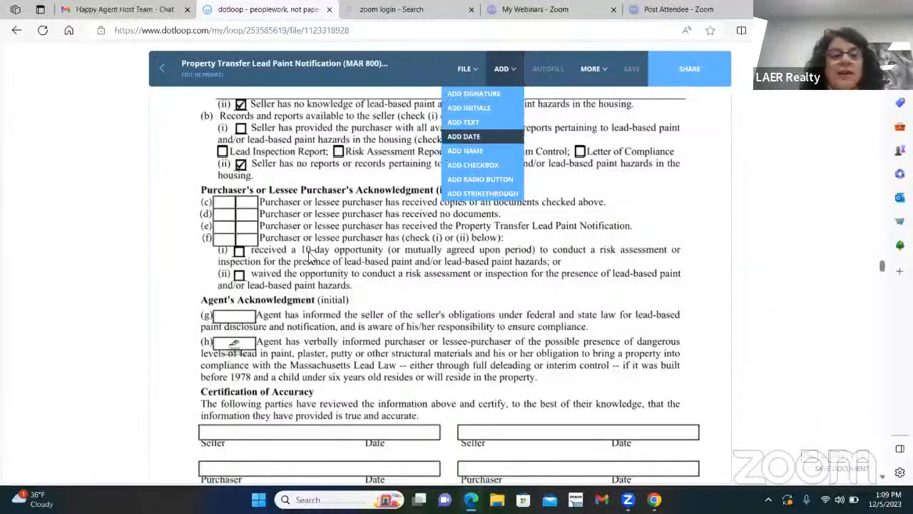
pyautogui.click(230, 239)
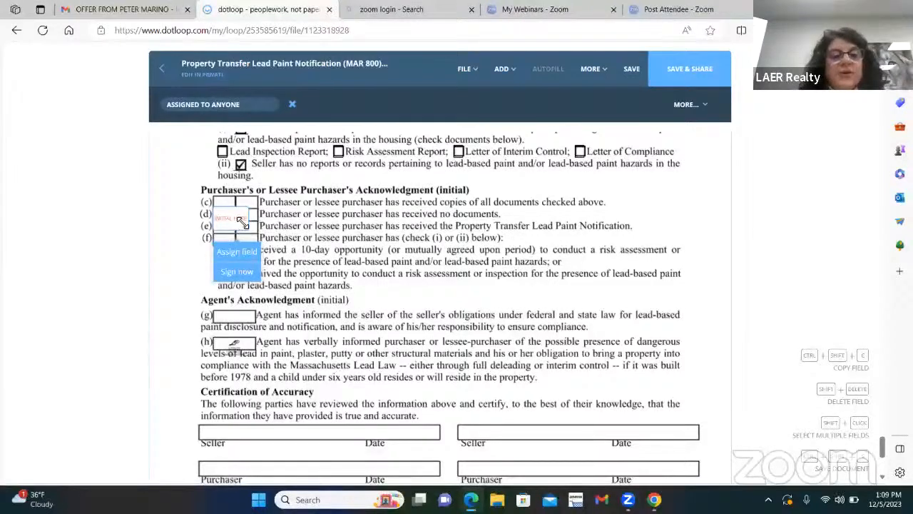
pyautogui.moveTo(246, 227); pyautogui.dragTo(240, 221)
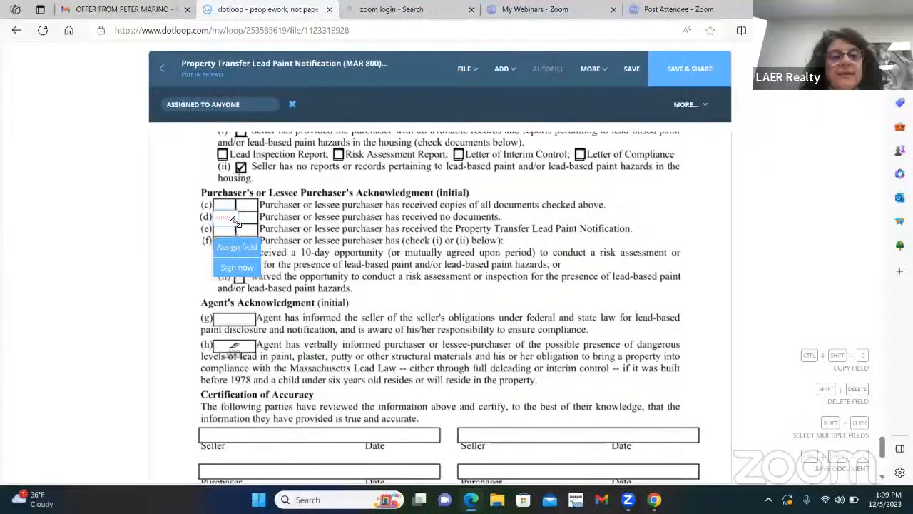
pyautogui.click(237, 248)
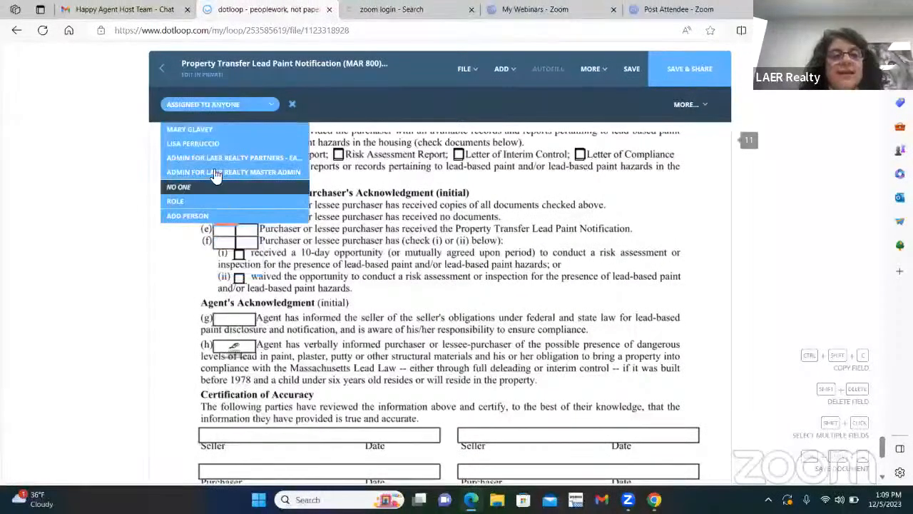
pyautogui.click(213, 129)
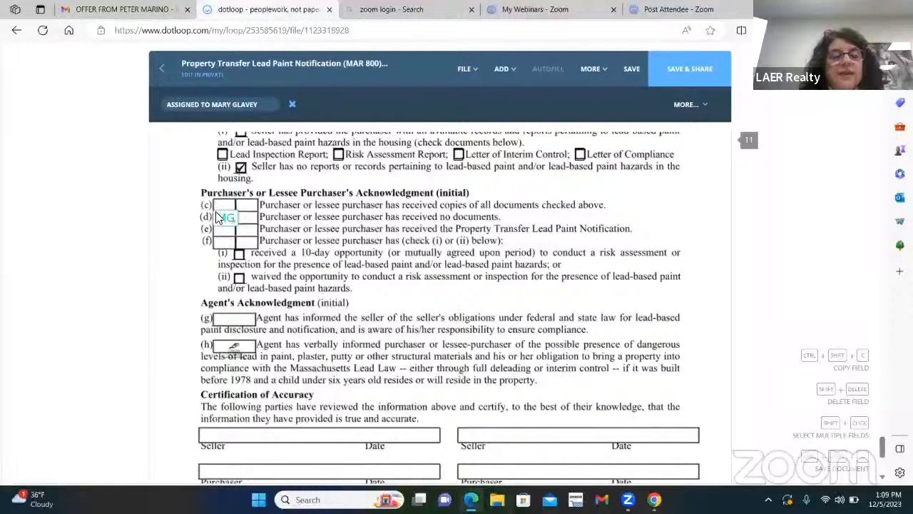
pyautogui.click(506, 72)
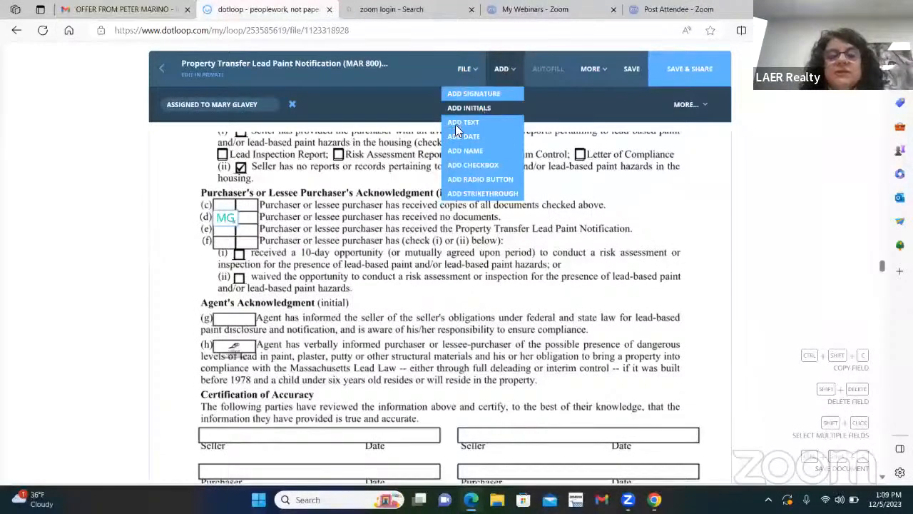
pyautogui.click(477, 107)
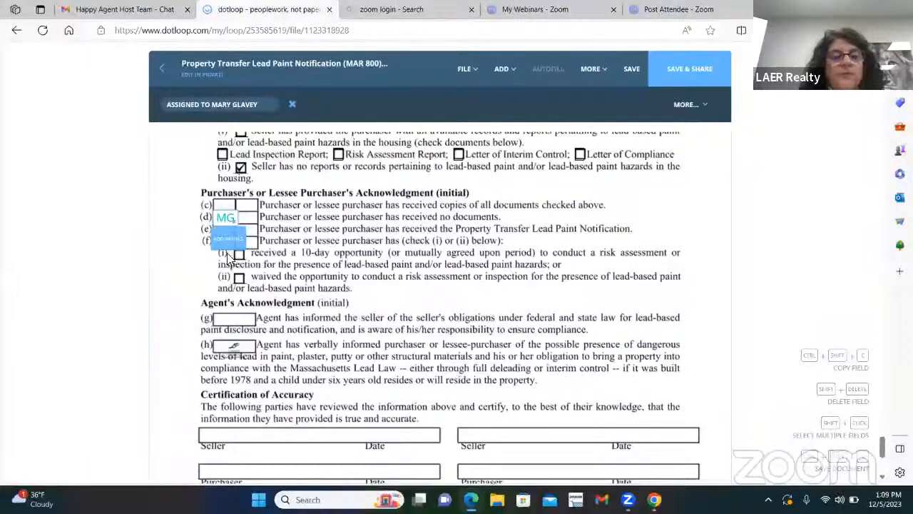
pyautogui.click(230, 260)
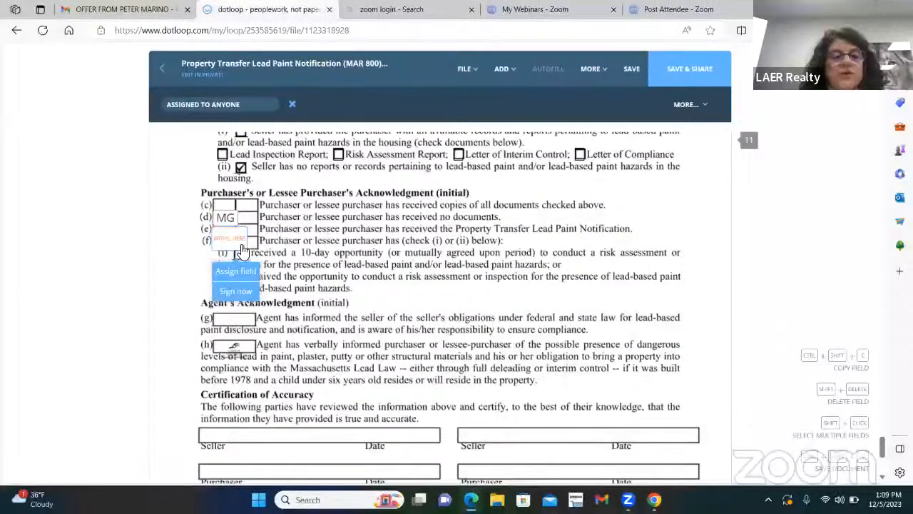
pyautogui.moveTo(243, 242); pyautogui.dragTo(230, 232)
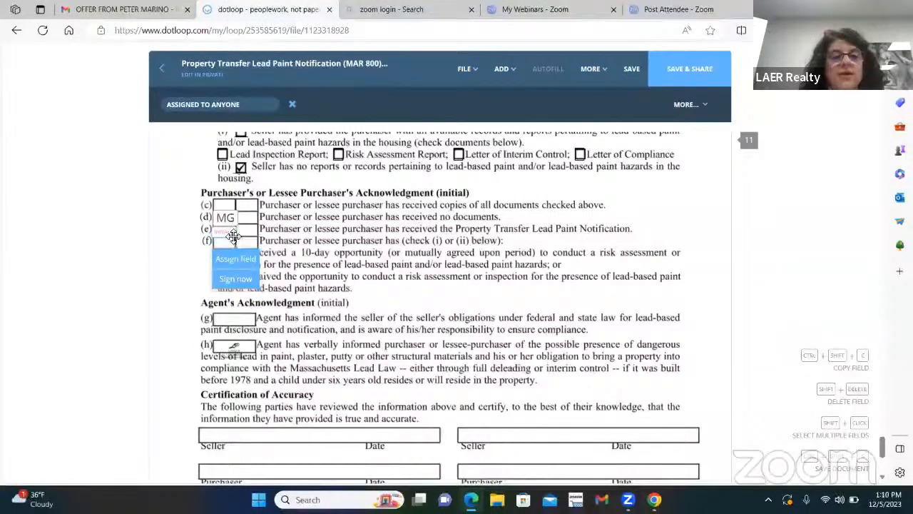
pyautogui.click(236, 258)
pyautogui.click(192, 135)
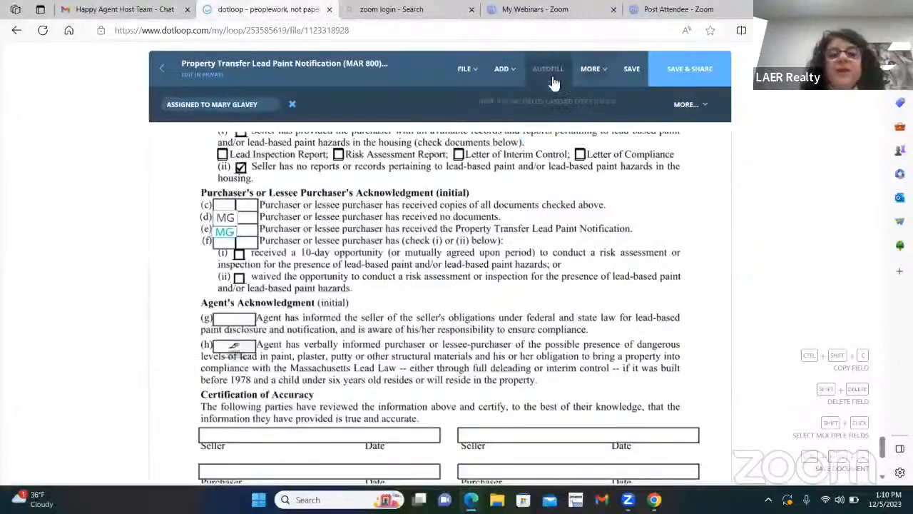
# Add a resized initials field on row (f) and assign it to the buyer.
pyautogui.moveTo(503, 69)
pyautogui.click(470, 112)
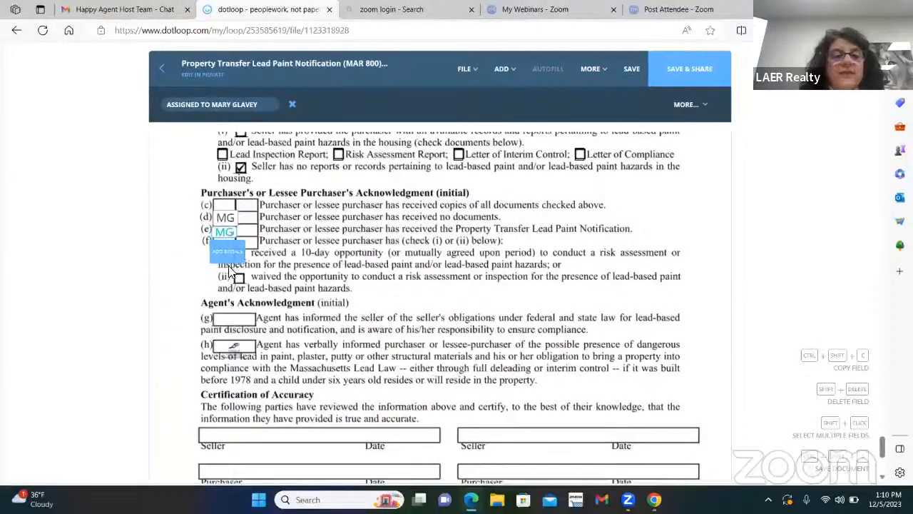
pyautogui.click(231, 269)
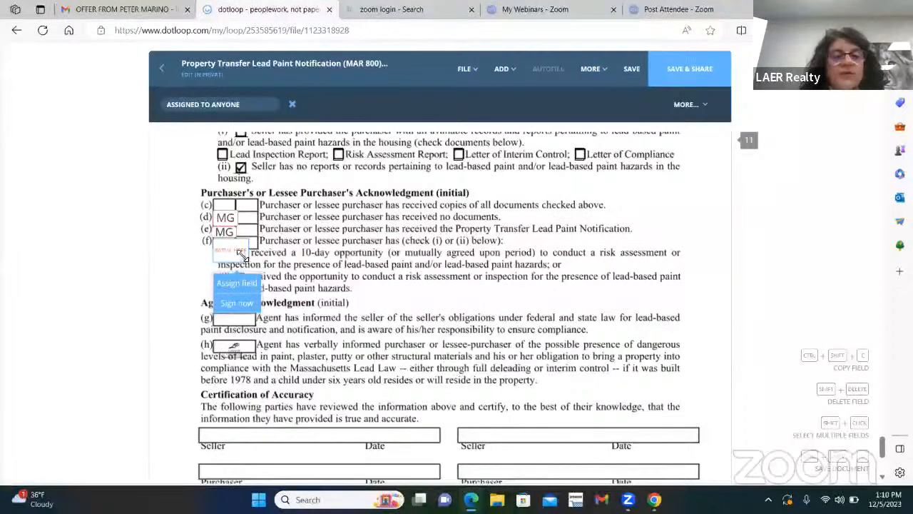
pyautogui.moveTo(243, 254); pyautogui.dragTo(234, 247)
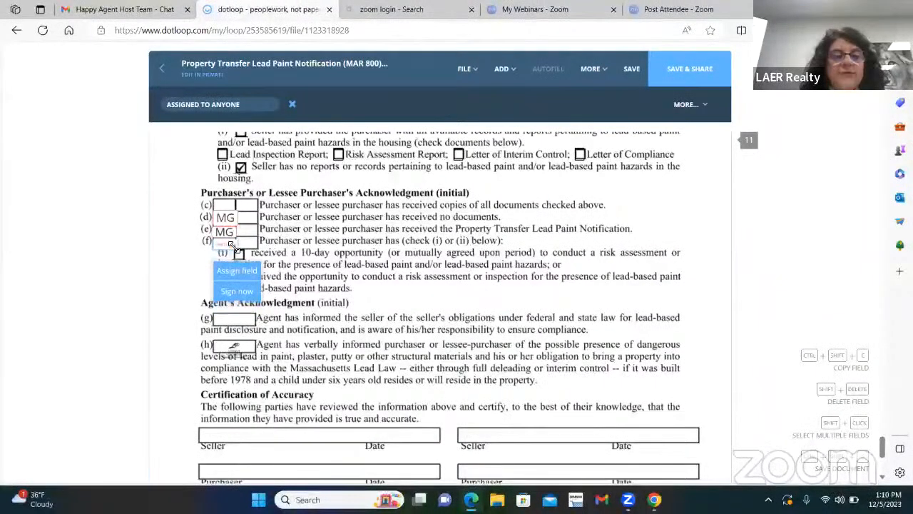
pyautogui.click(237, 270)
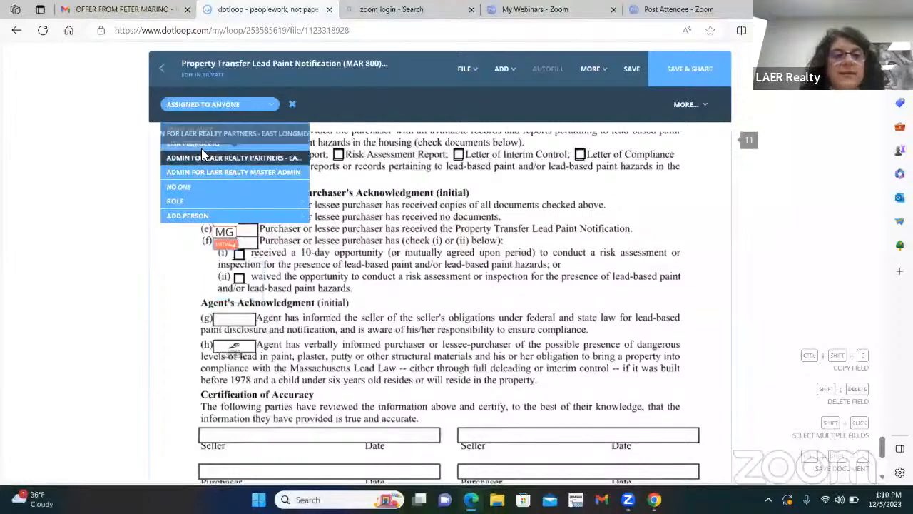
pyautogui.click(201, 131)
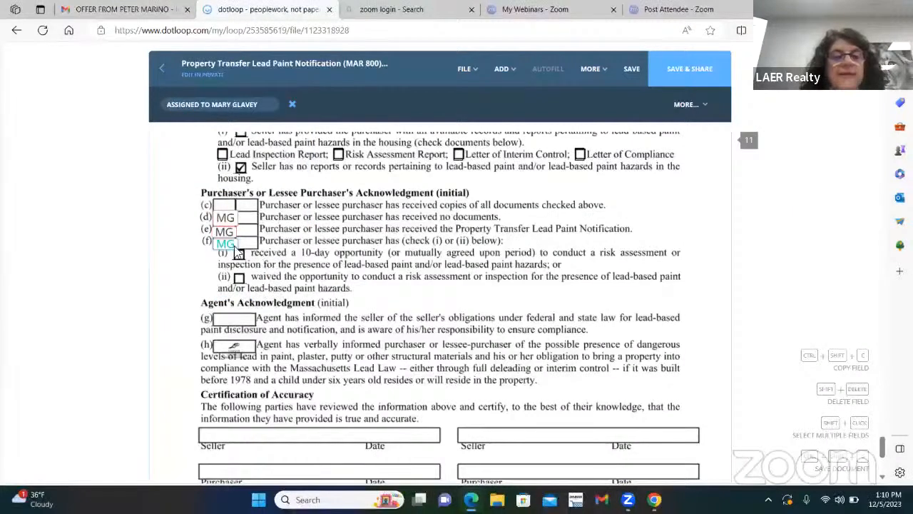
# Add a checkbox and check option (i), the 10-day inspection opportunity.
pyautogui.moveTo(508, 72)
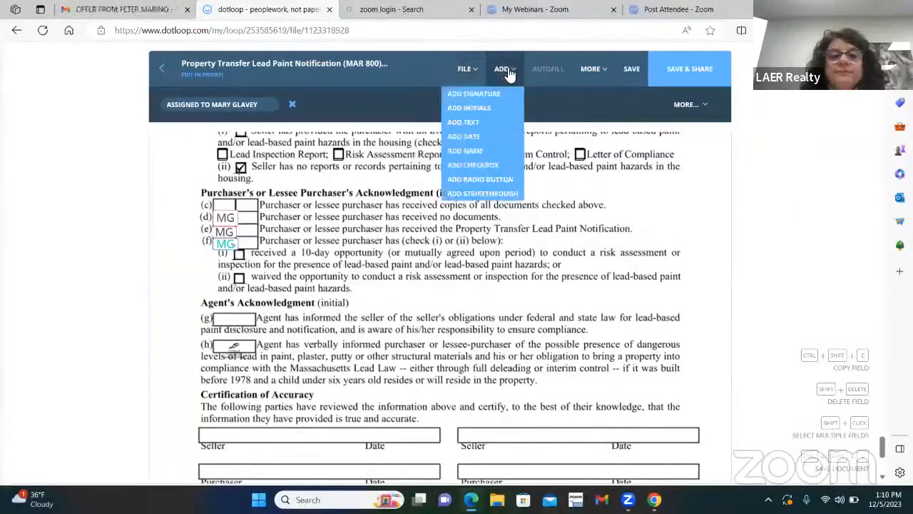
pyautogui.click(485, 164)
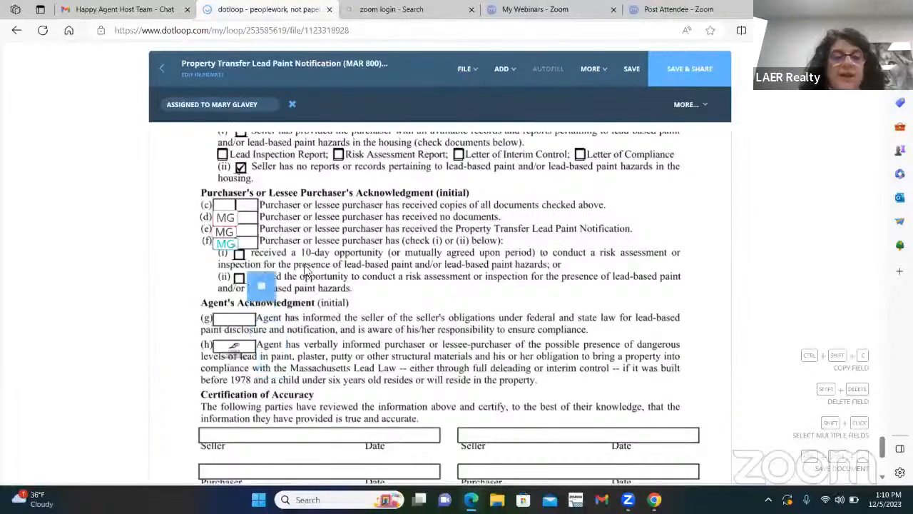
pyautogui.click(242, 296)
pyautogui.click(240, 257)
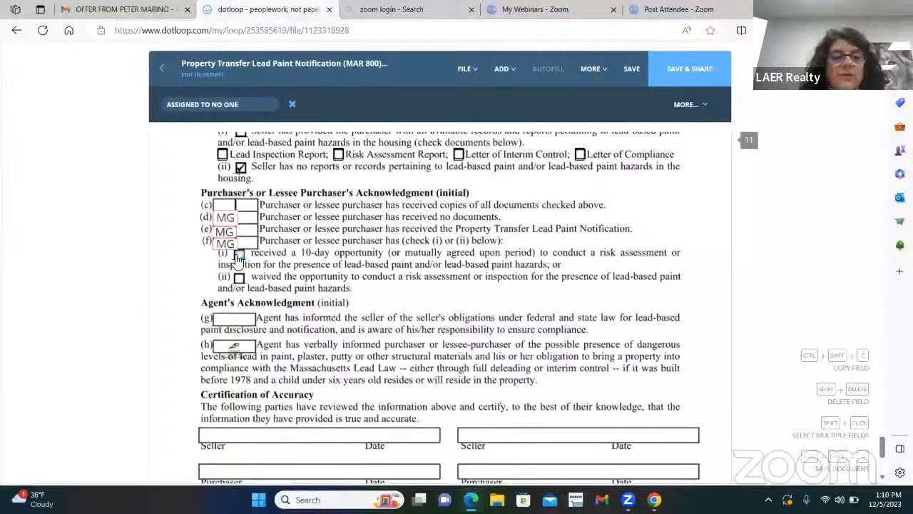
pyautogui.click(239, 257)
pyautogui.scroll(-1, 251, 261)
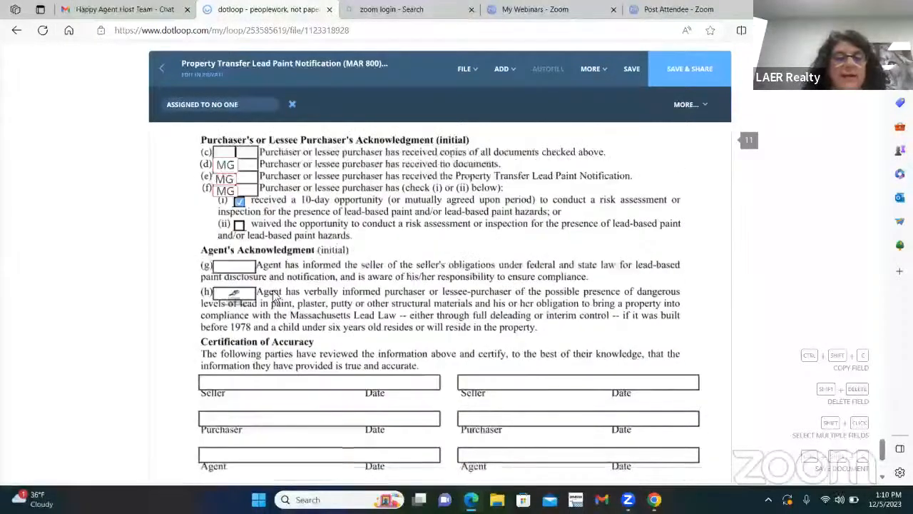
pyautogui.scroll(1, 251, 261)
pyautogui.scroll(-2, 357, 285)
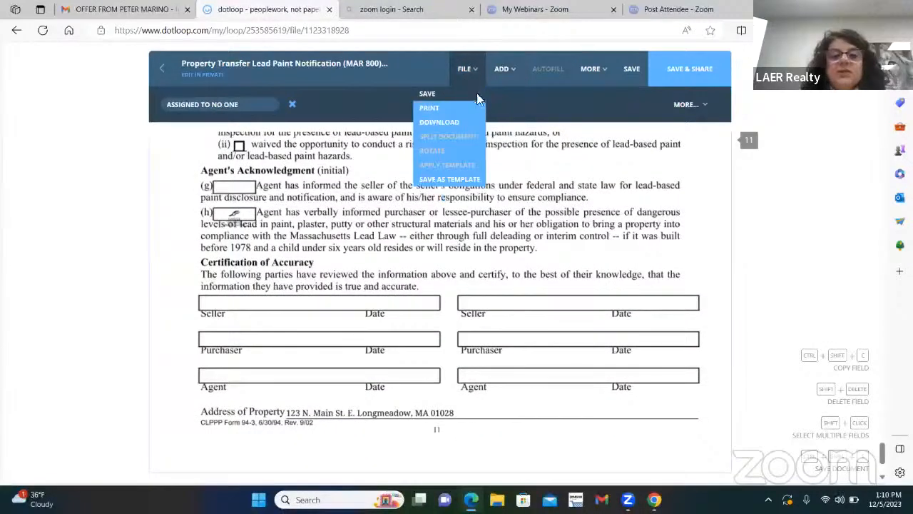
# Place a signature field on the Purchaser line and assign it to the buyer.
pyautogui.moveTo(506, 77)
pyautogui.click(474, 94)
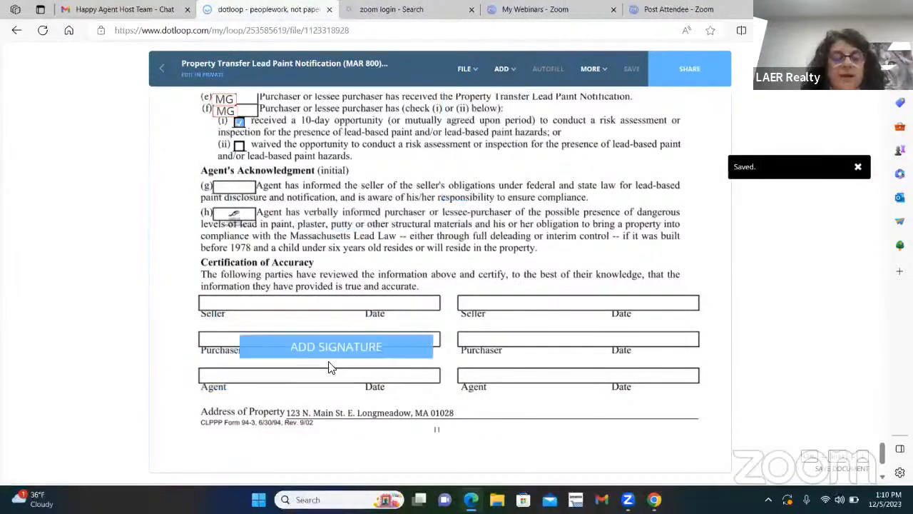
pyautogui.click(285, 357)
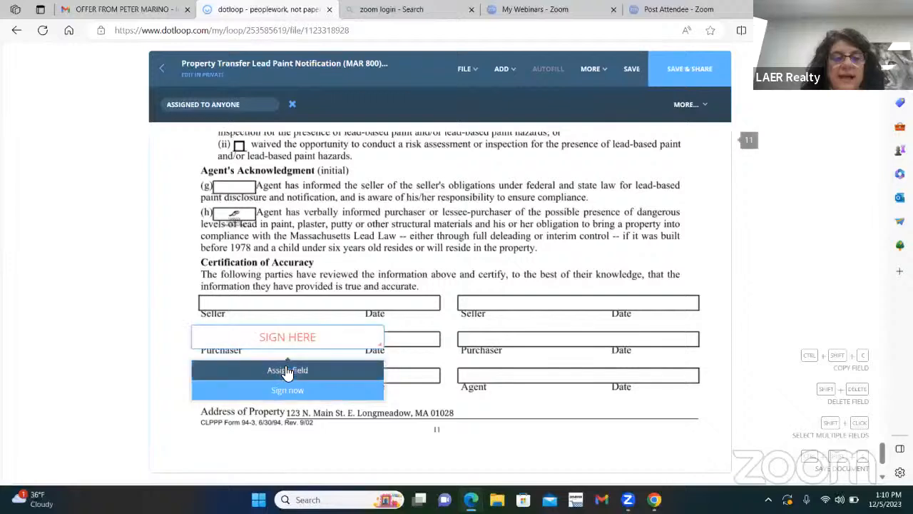
pyautogui.click(287, 370)
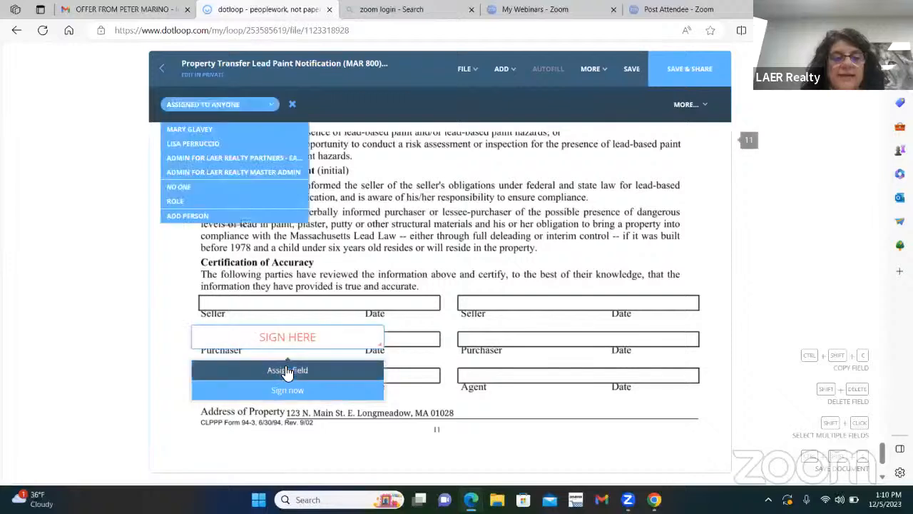
pyautogui.click(214, 128)
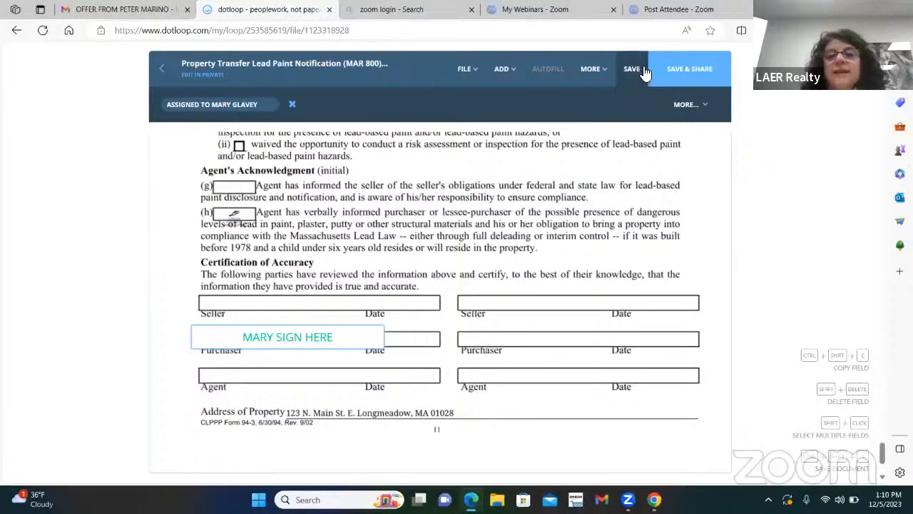
# Save the lead paint form and share it with the buyer.
pyautogui.click(686, 69)
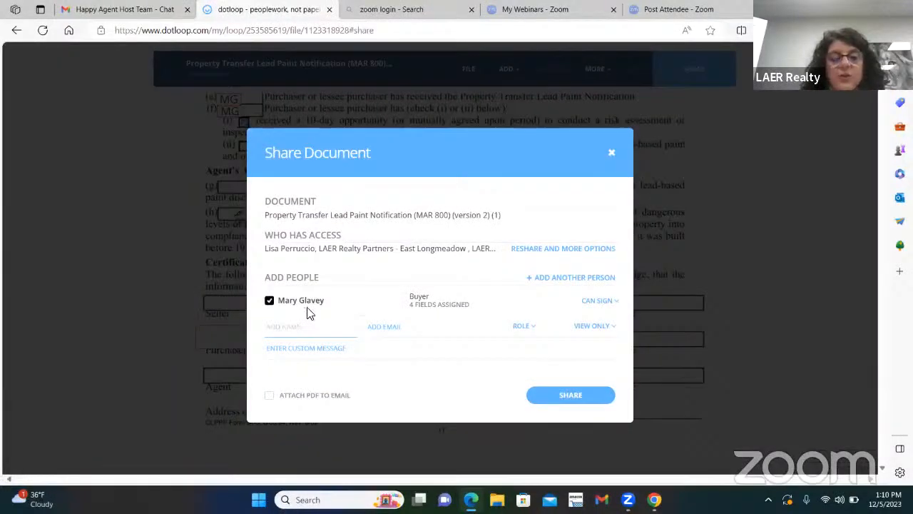
pyautogui.click(561, 399)
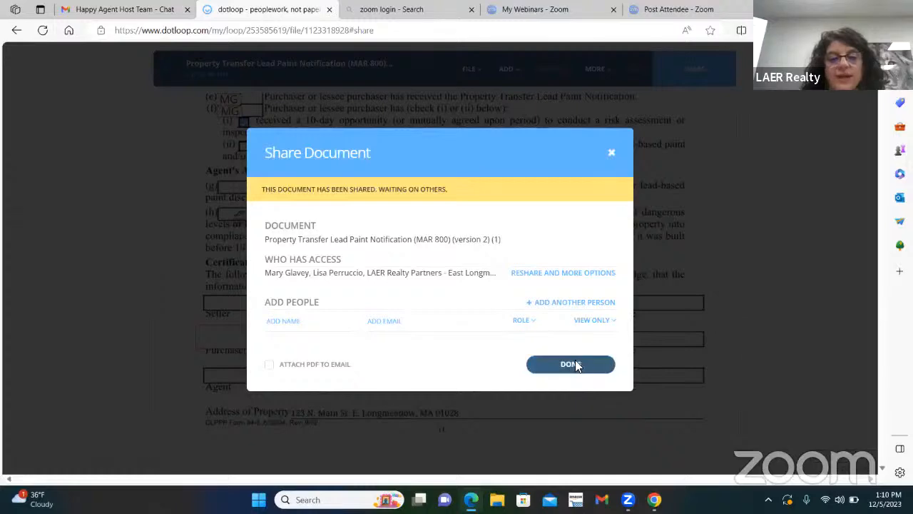
pyautogui.click(574, 365)
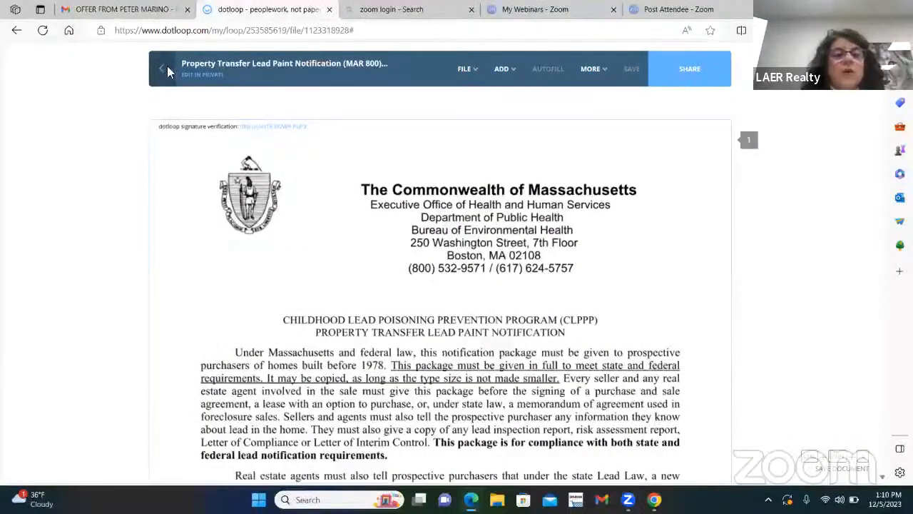
# Go back to the 123 Main ST. loop's documents to see the form waiting on others.
pyautogui.click(161, 68)
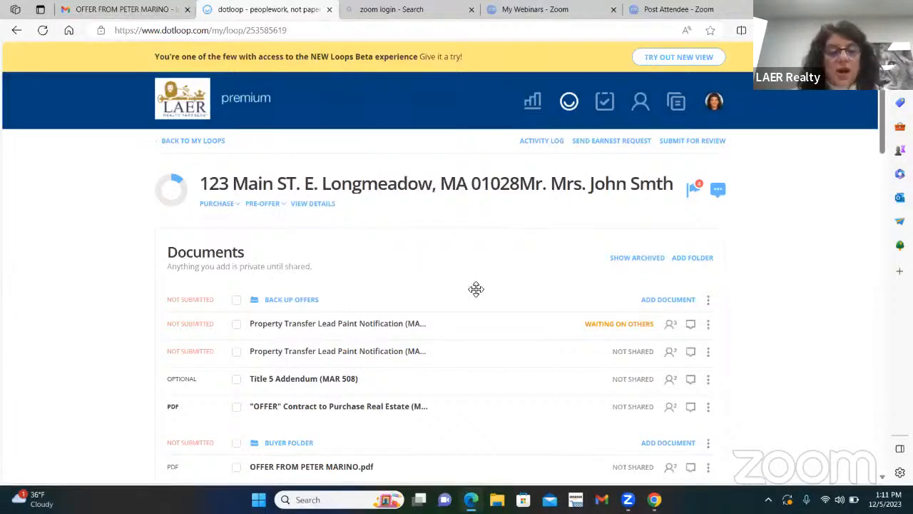
pyautogui.scroll(-3, 475, 290)
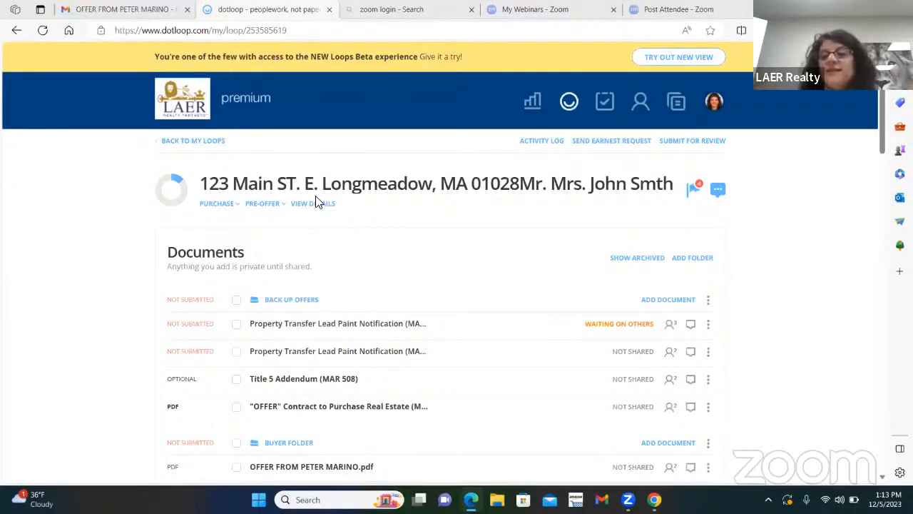
# Glance at the compliance review notes, then scroll down to the loop's People section.
pyautogui.click(720, 191)
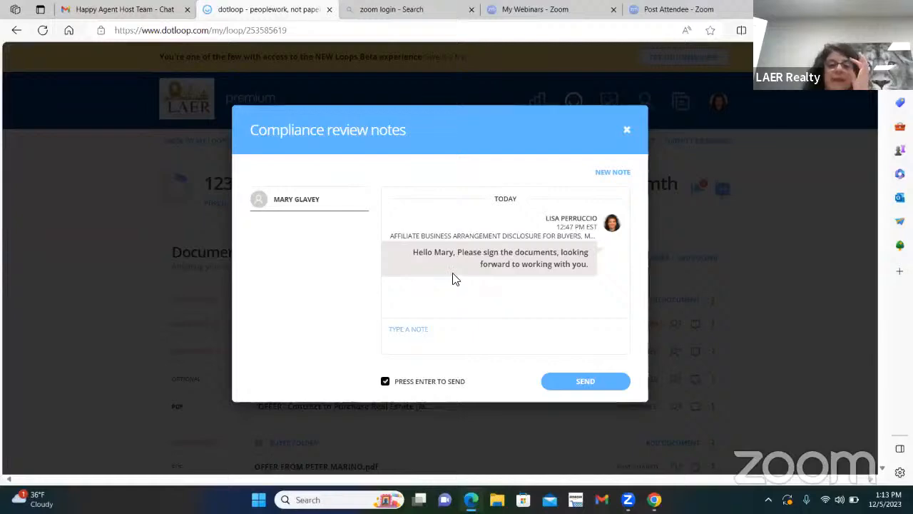
pyautogui.click(627, 130)
pyautogui.scroll(-10, 504, 271)
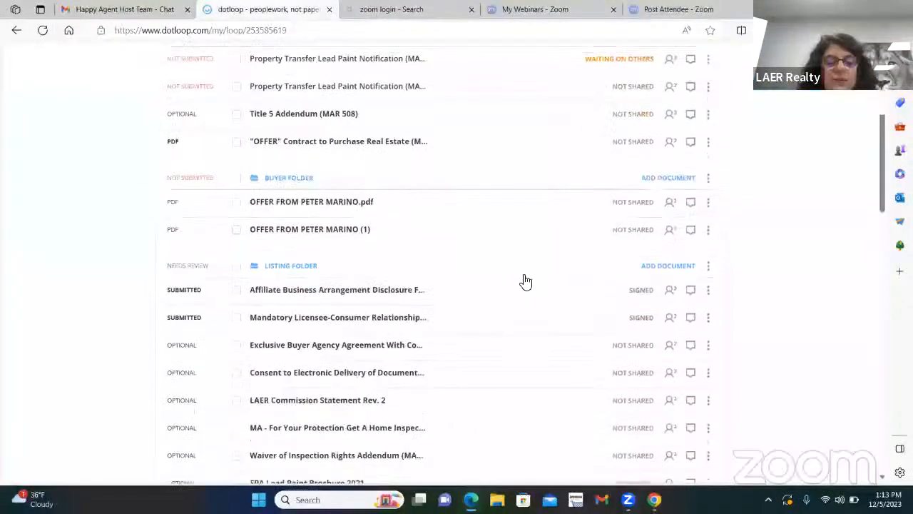
pyautogui.scroll(-2, 530, 282)
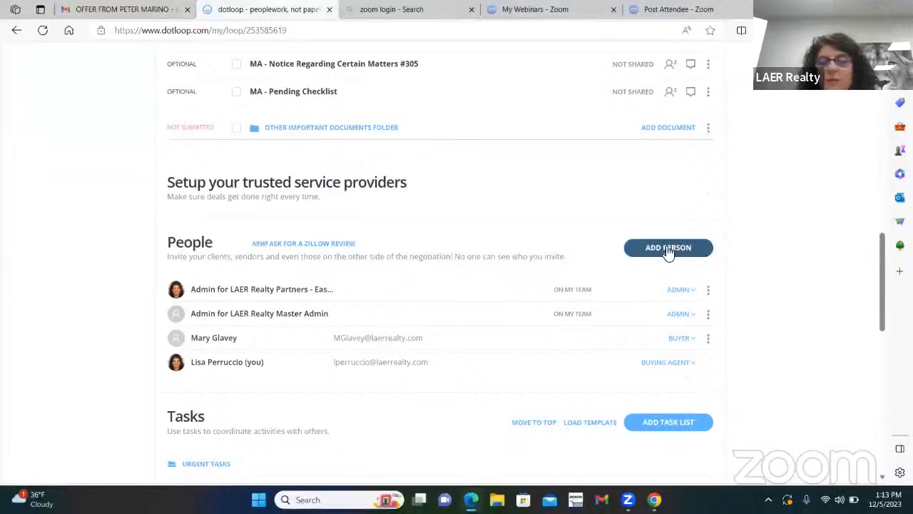
# Add the offering agent by full name and suggested e-mail with role Listing Agent.
pyautogui.click(671, 249)
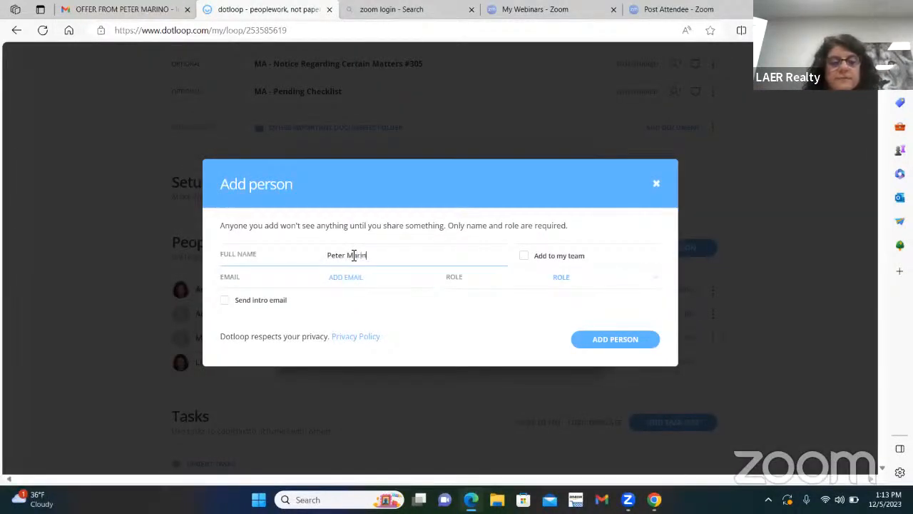
pyautogui.click(351, 275)
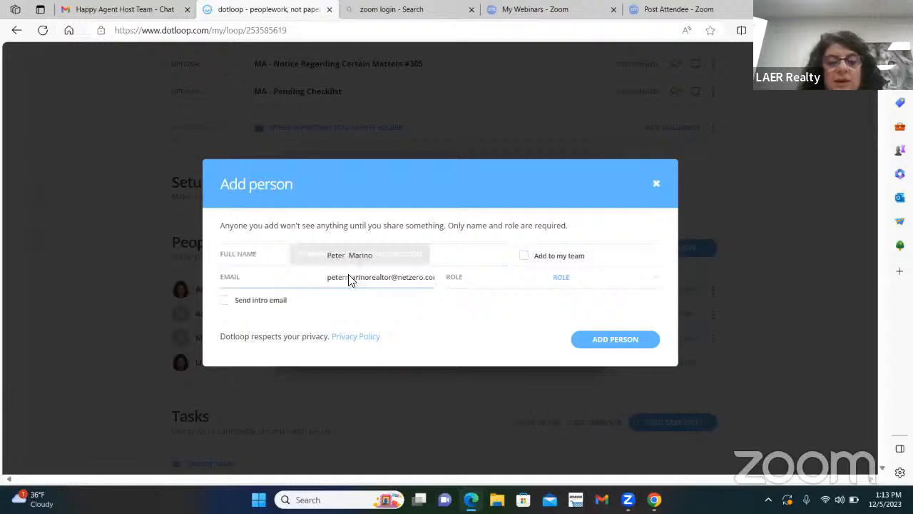
pyautogui.click(642, 283)
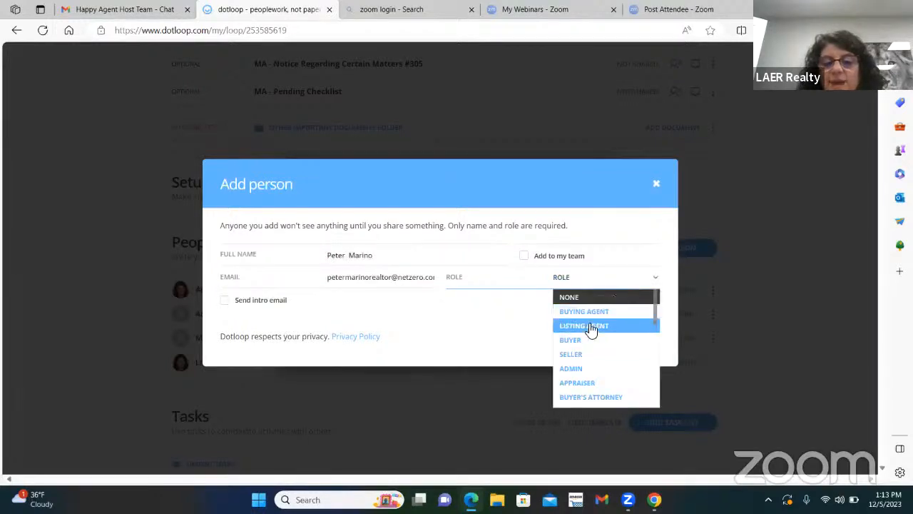
pyautogui.click(590, 327)
pyautogui.click(615, 421)
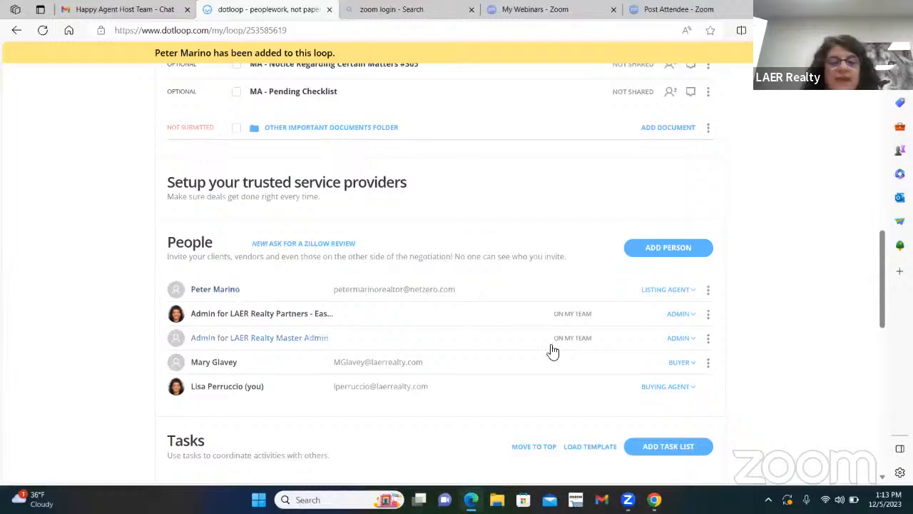
pyautogui.scroll(10, 573, 349)
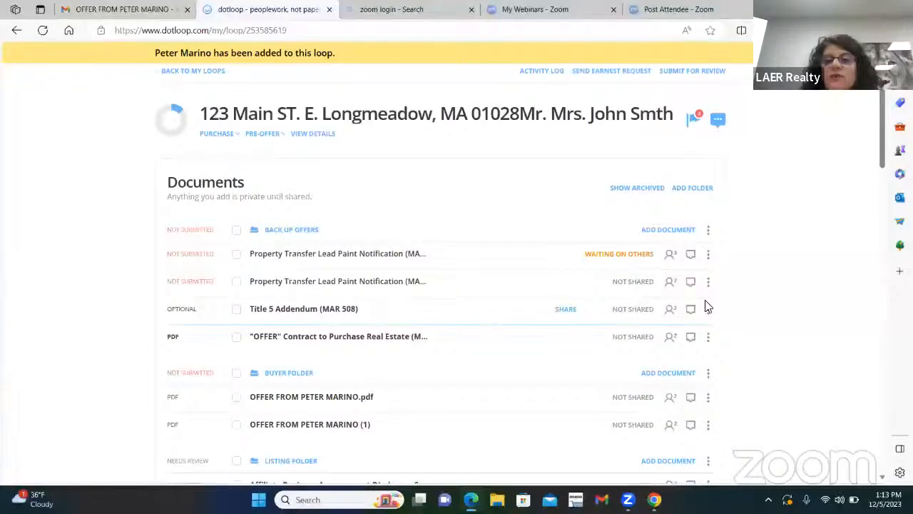
# Send the new agent a compliance note asking them to have the seller sign the extension.
pyautogui.click(718, 120)
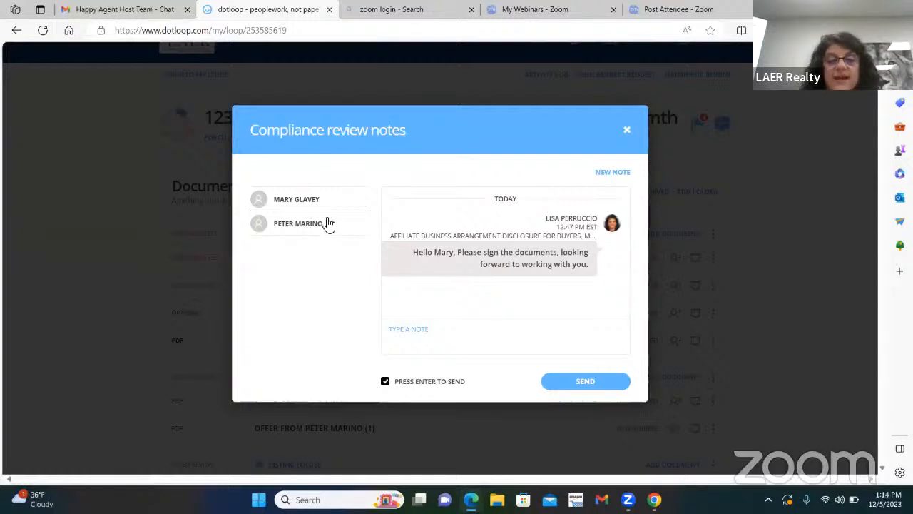
pyautogui.click(302, 223)
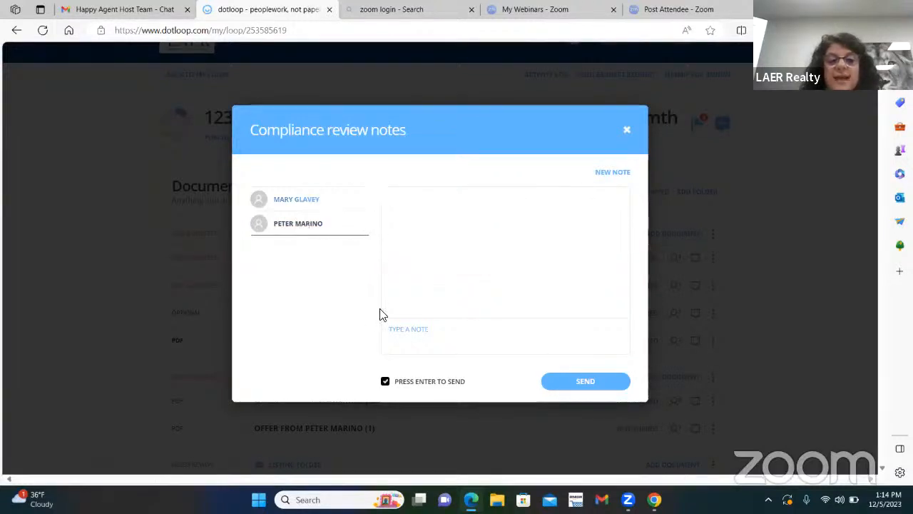
pyautogui.write('Hello Peter, plea')
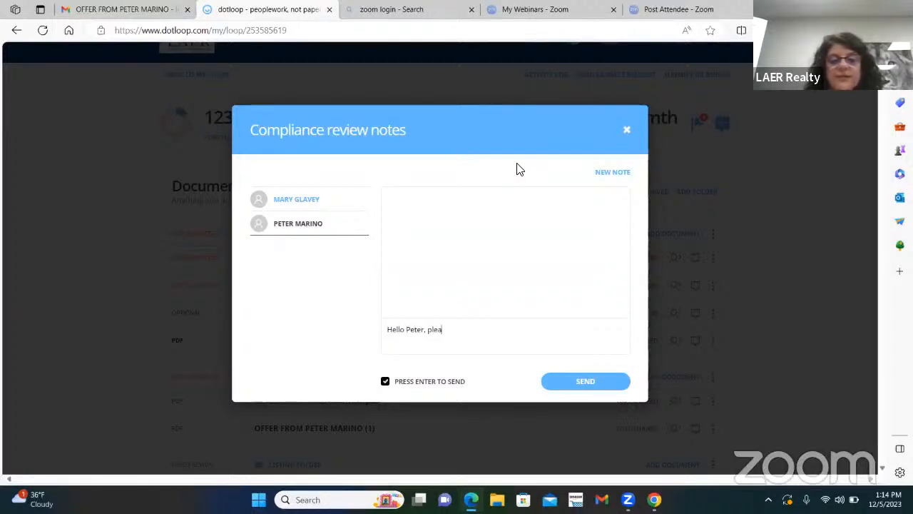
pyautogui.write('se ')
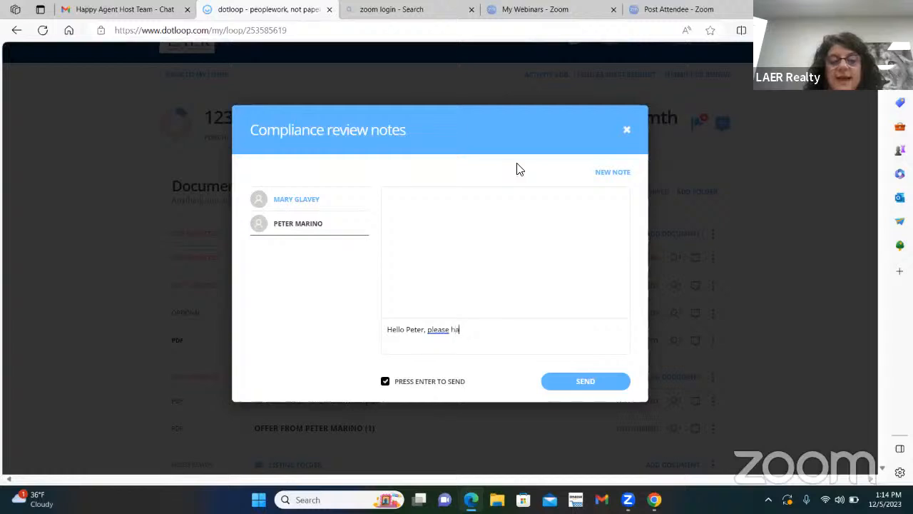
pyautogui.write('have seller s')
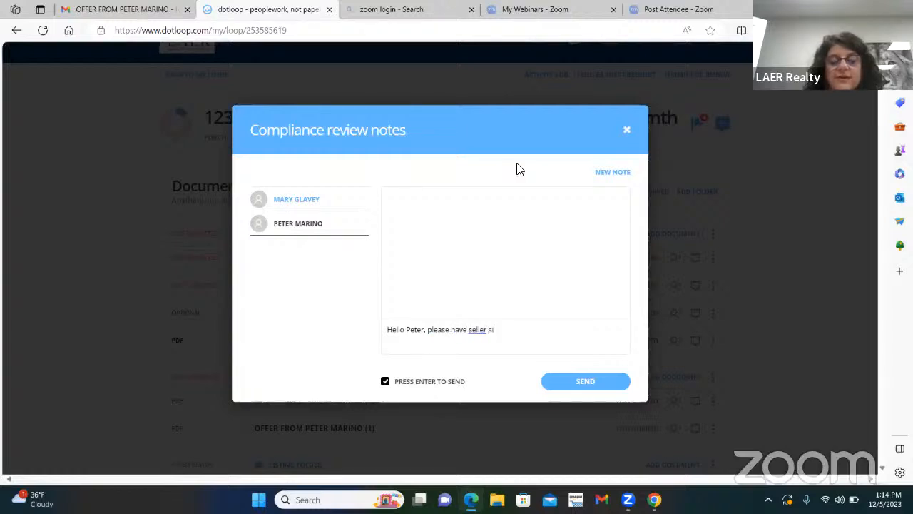
pyautogui.write('ign extension')
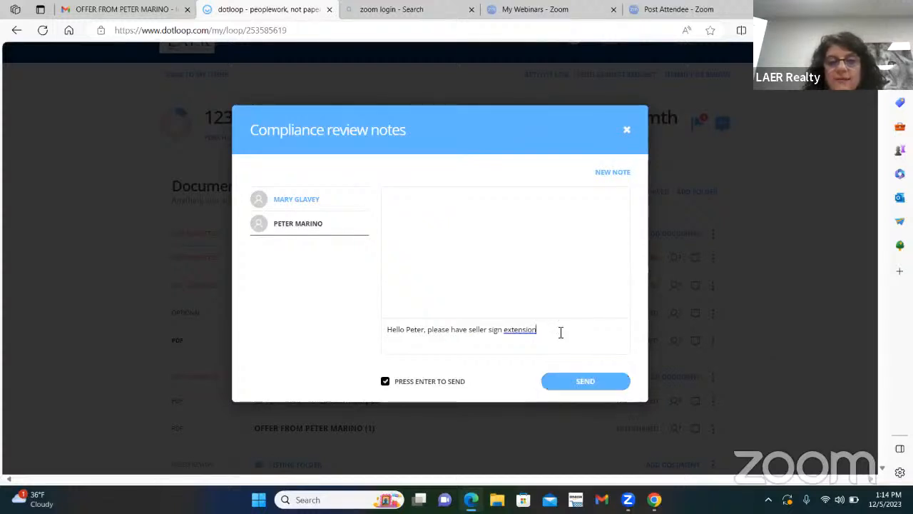
pyautogui.click(592, 378)
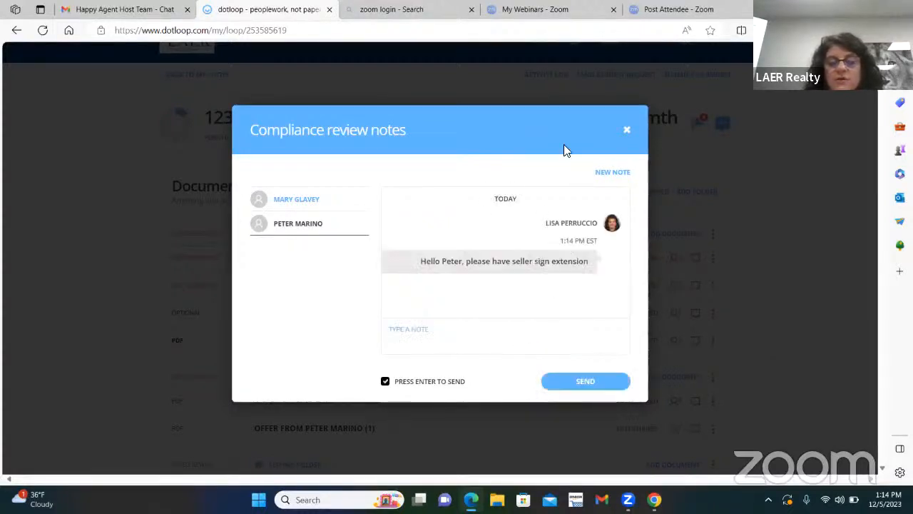
# Switch to another notes thread, start a new note, browse contacts, then close the notes.
pyautogui.click(301, 200)
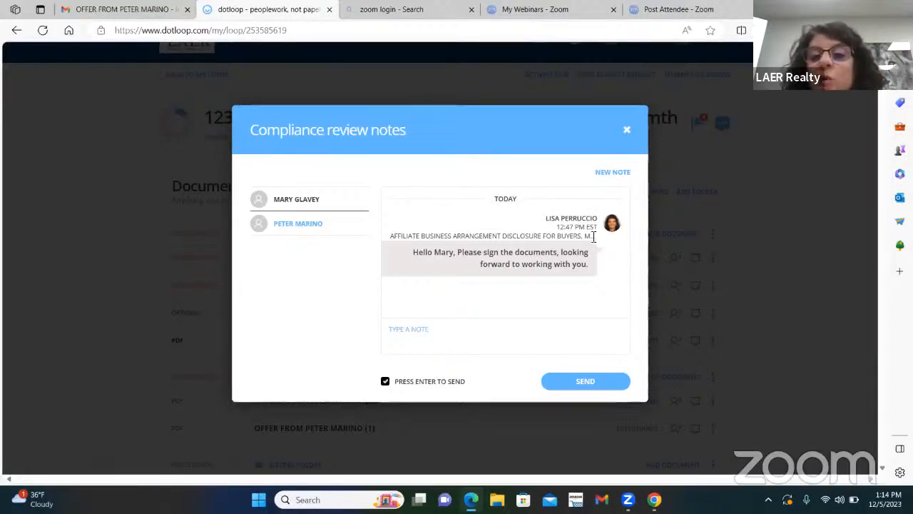
pyautogui.click(615, 173)
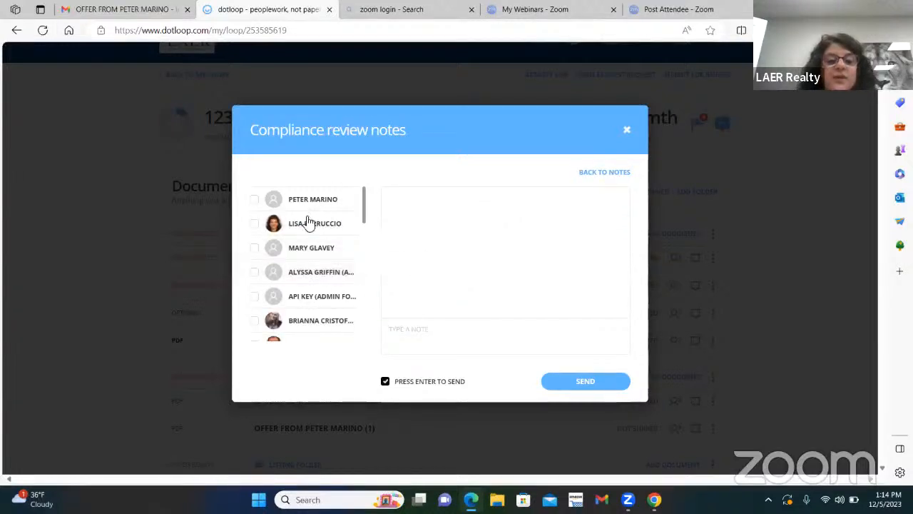
pyautogui.scroll(-1, 314, 235)
pyautogui.scroll(-4, 319, 225)
pyautogui.scroll(1, 333, 250)
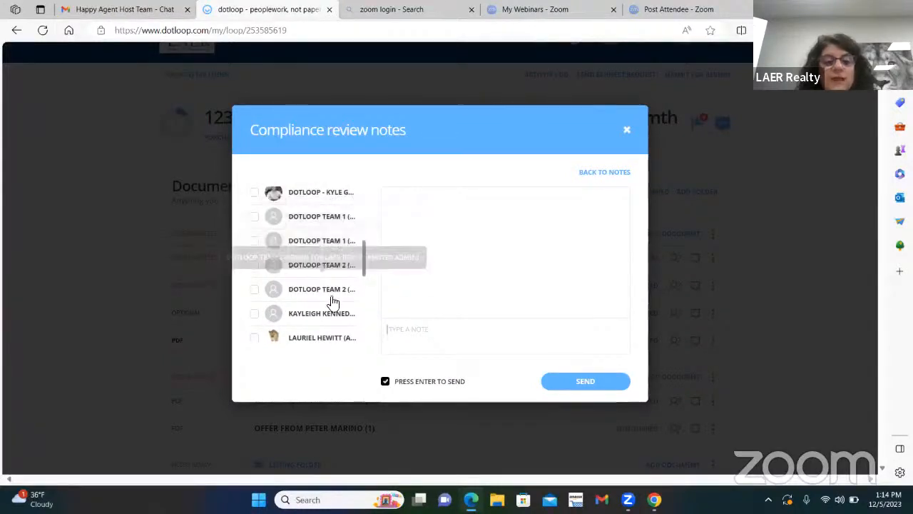
pyautogui.scroll(-3, 349, 264)
pyautogui.scroll(-2, 311, 261)
pyautogui.scroll(10, 316, 257)
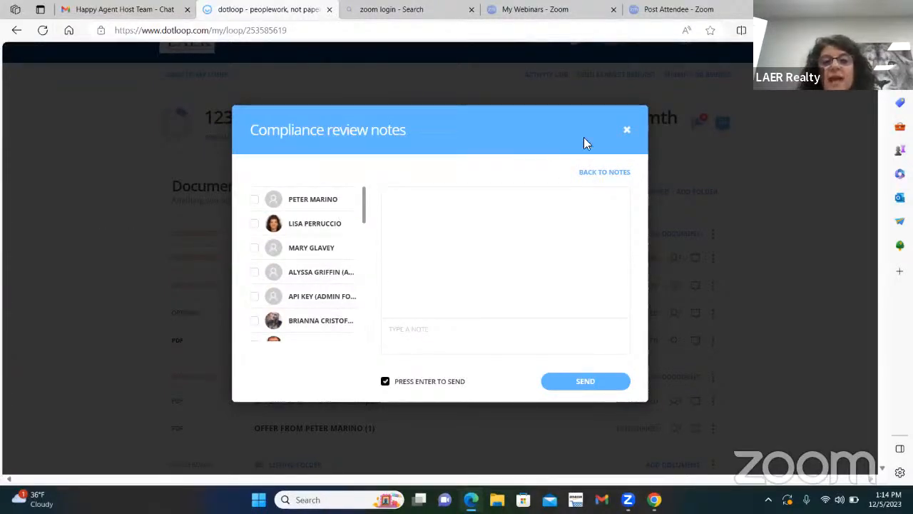
pyautogui.click(627, 130)
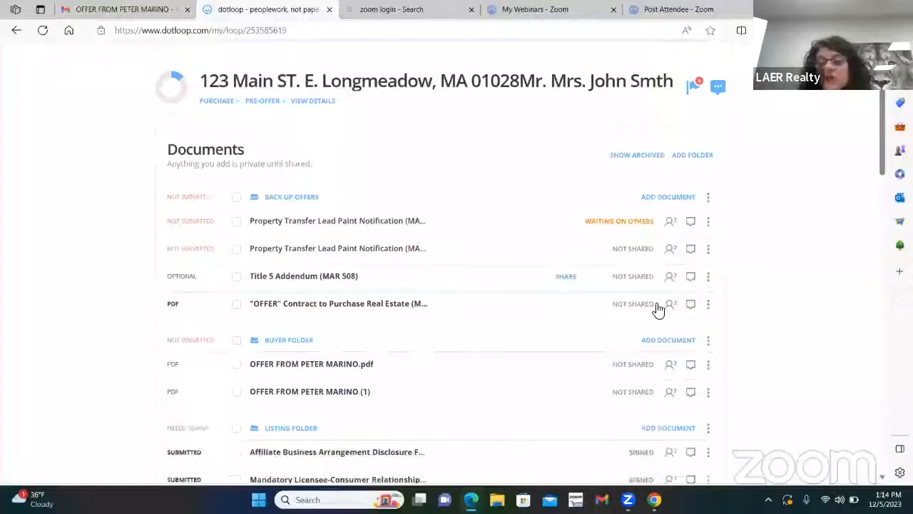
pyautogui.scroll(-10, 657, 308)
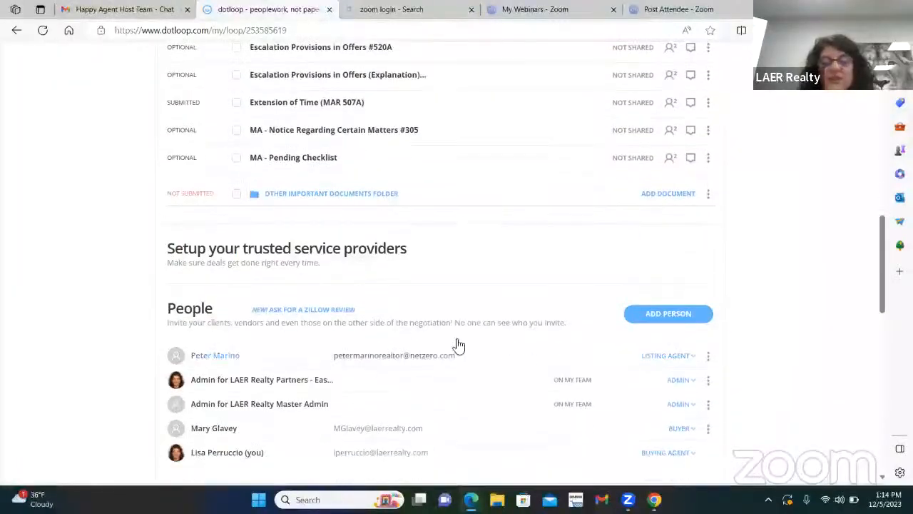
pyautogui.scroll(10, 507, 243)
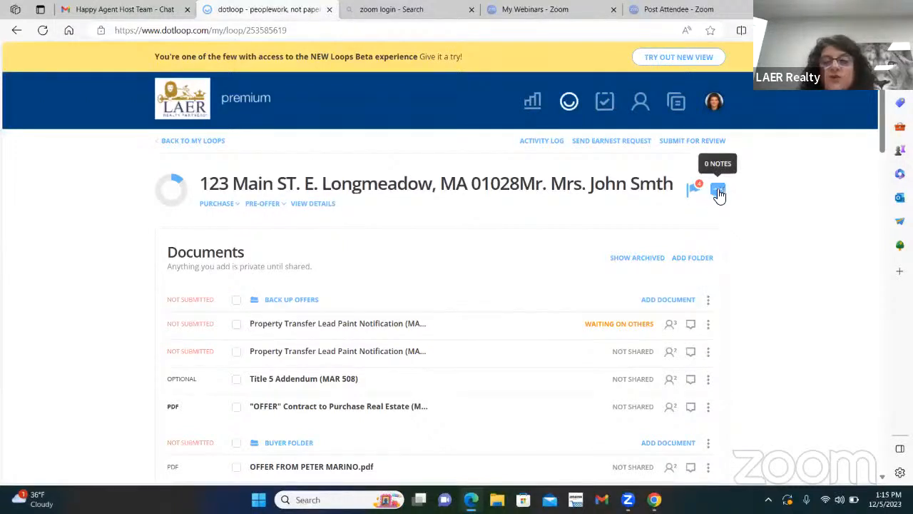
pyautogui.click(719, 191)
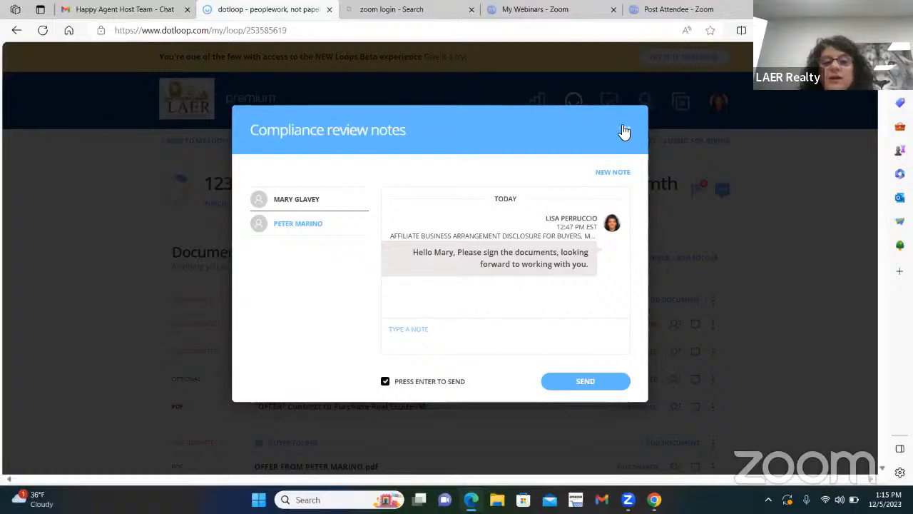
pyautogui.click(753, 179)
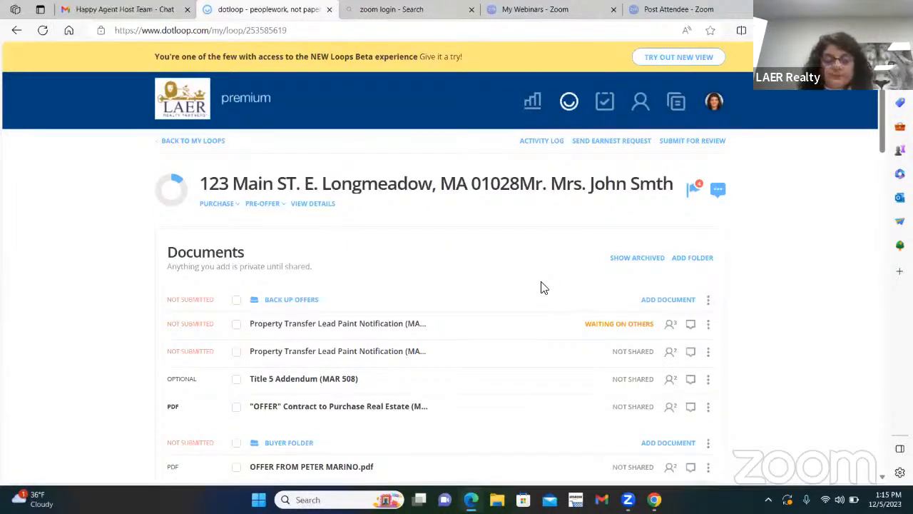
# Reload the 123 Main St loop page and scroll to the Listing Folder documents' signing statuses.
pyautogui.scroll(-1, 230, 426)
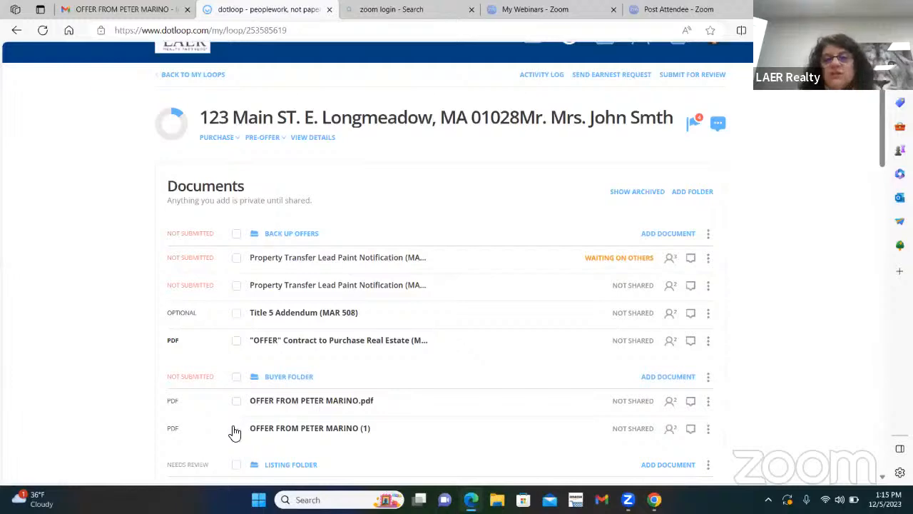
pyautogui.scroll(1, 522, 263)
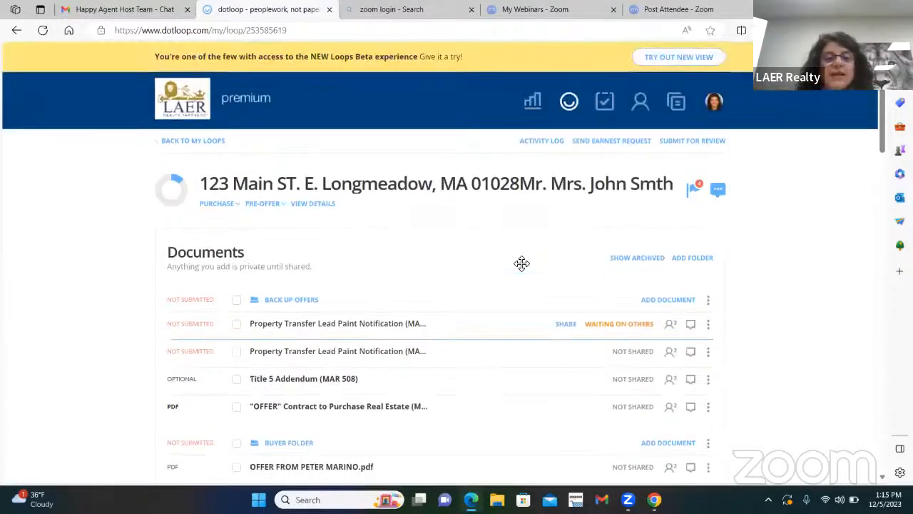
pyautogui.scroll(-1, 449, 235)
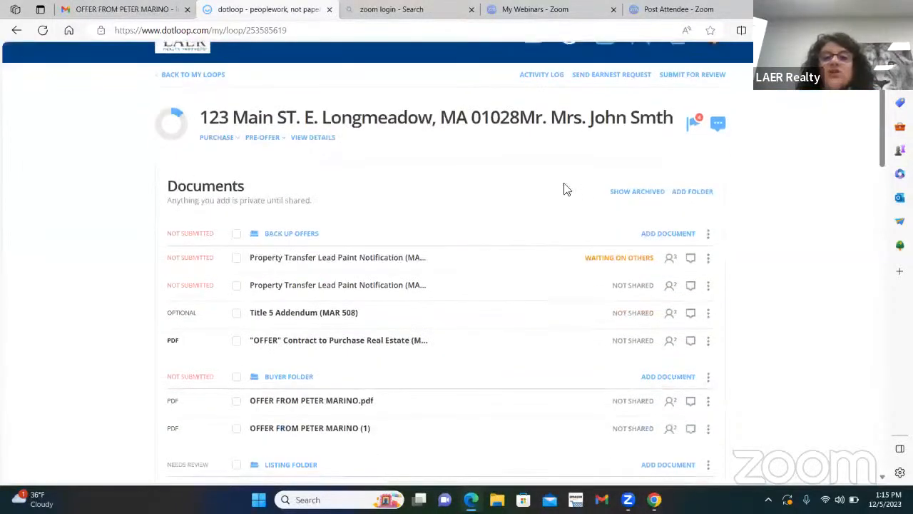
pyautogui.scroll(-1, 534, 176)
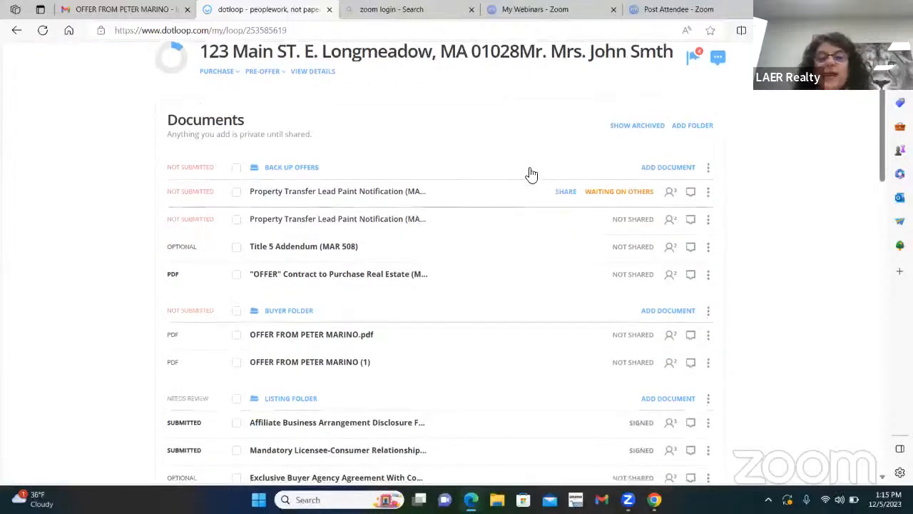
pyautogui.scroll(-2, 535, 196)
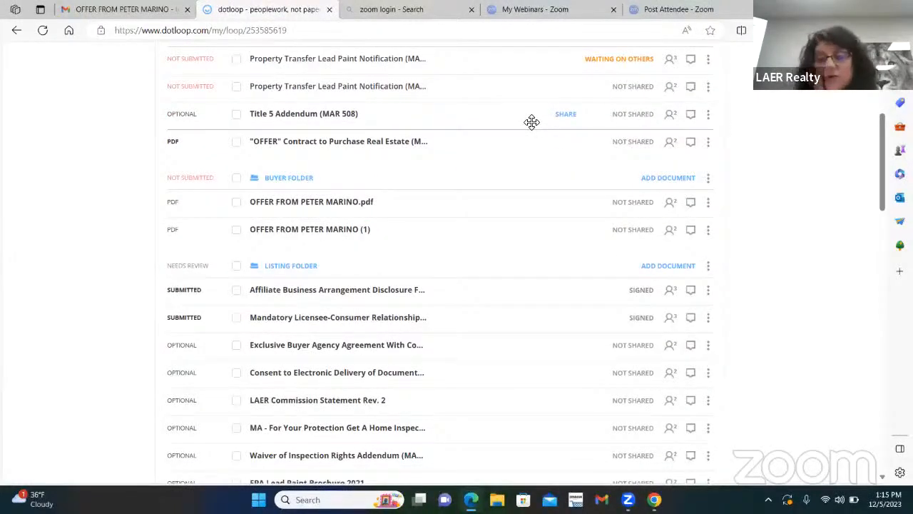
pyautogui.scroll(1, 537, 154)
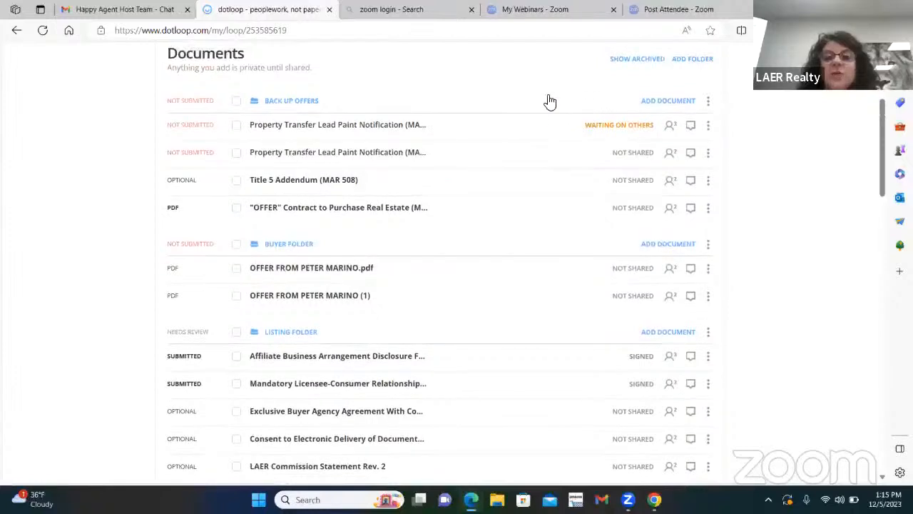
pyautogui.rightClick(515, 83)
pyautogui.click(556, 112)
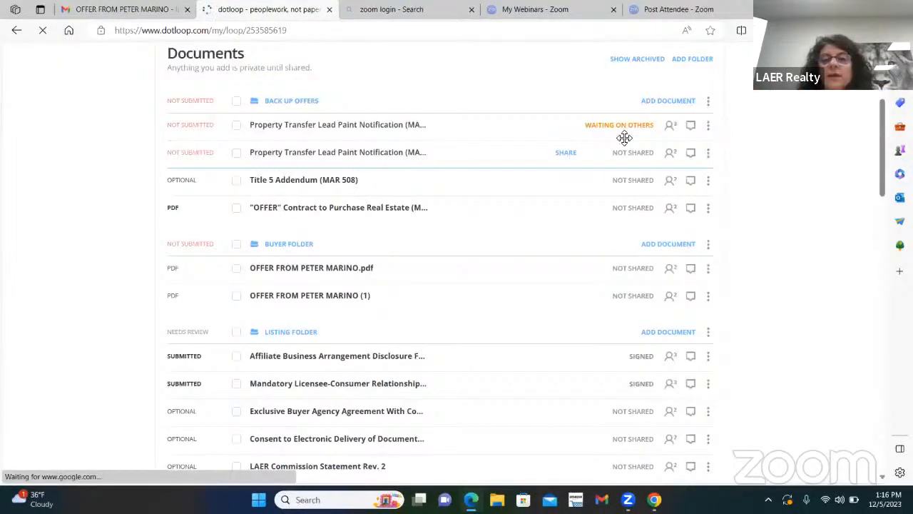
pyautogui.moveTo(640, 128)
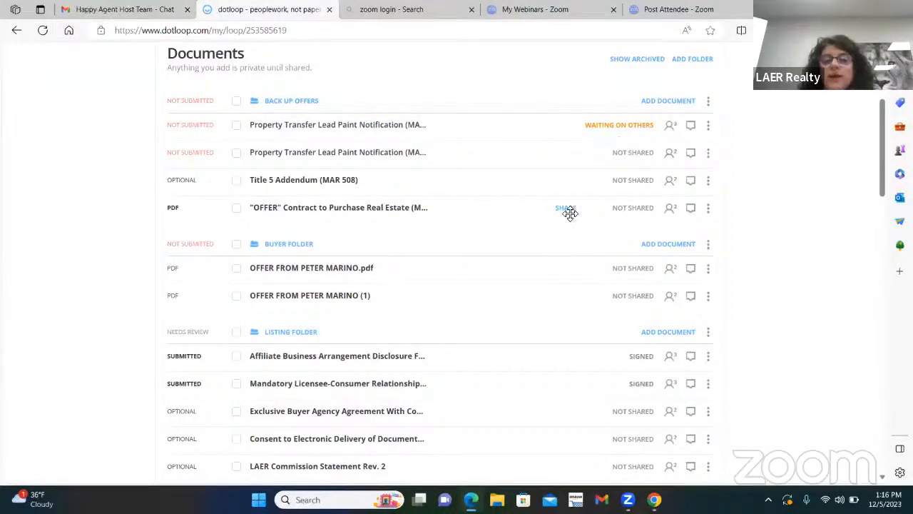
pyautogui.scroll(-2, 627, 217)
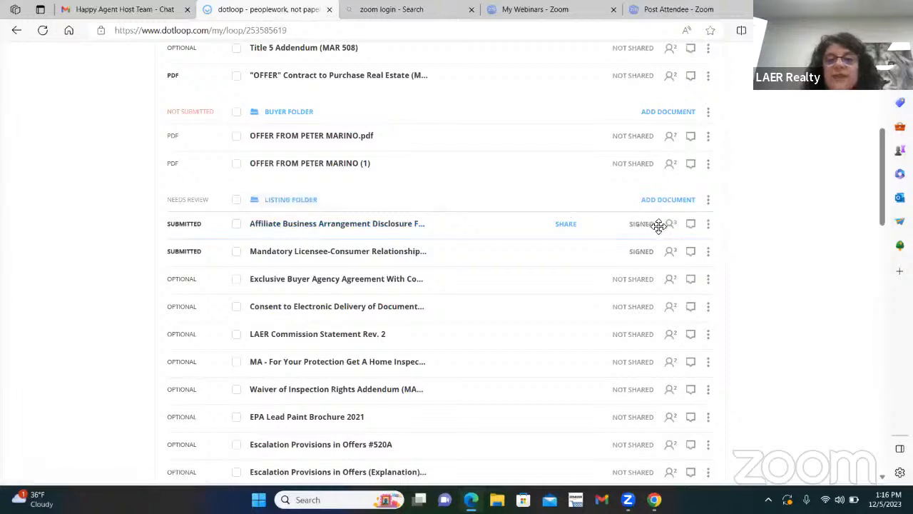
# Open Signature Verification for the Affiliate Business Arrangement Disclosure For Buyers from its row menu.
pyautogui.click(707, 226)
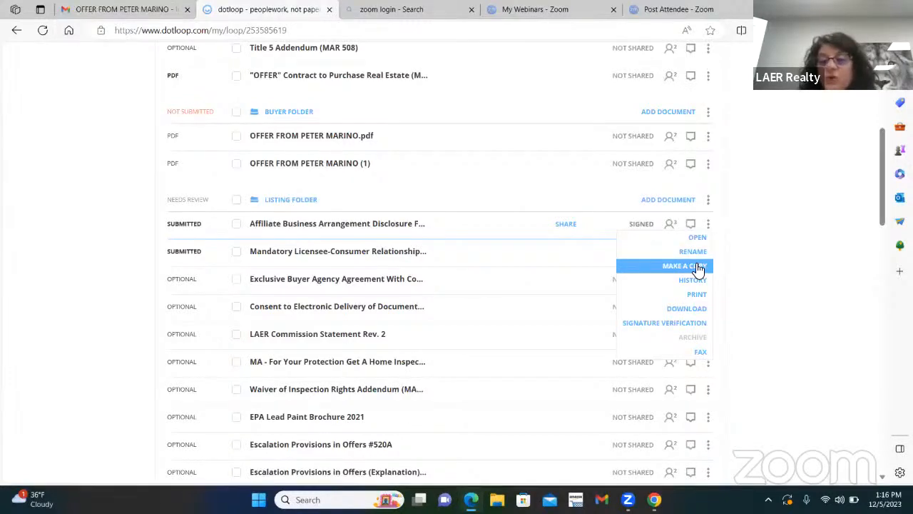
pyautogui.click(682, 324)
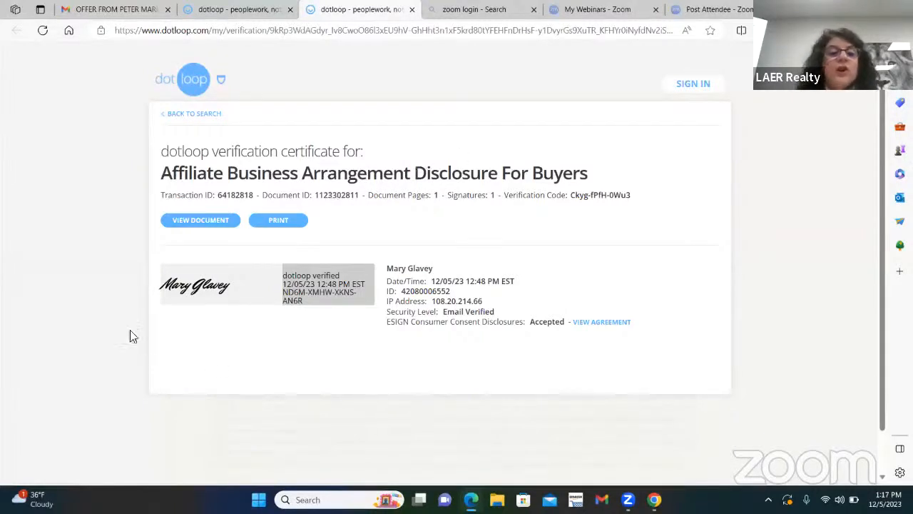
# Leave the certificate via BACK TO SEARCH and return to the 123 Main St loop's browser tab.
pyautogui.click(183, 114)
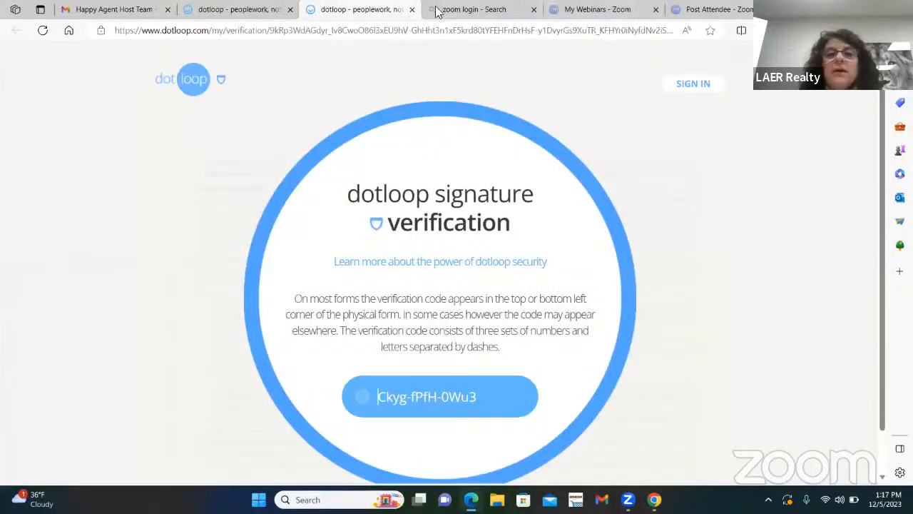
pyautogui.click(231, 16)
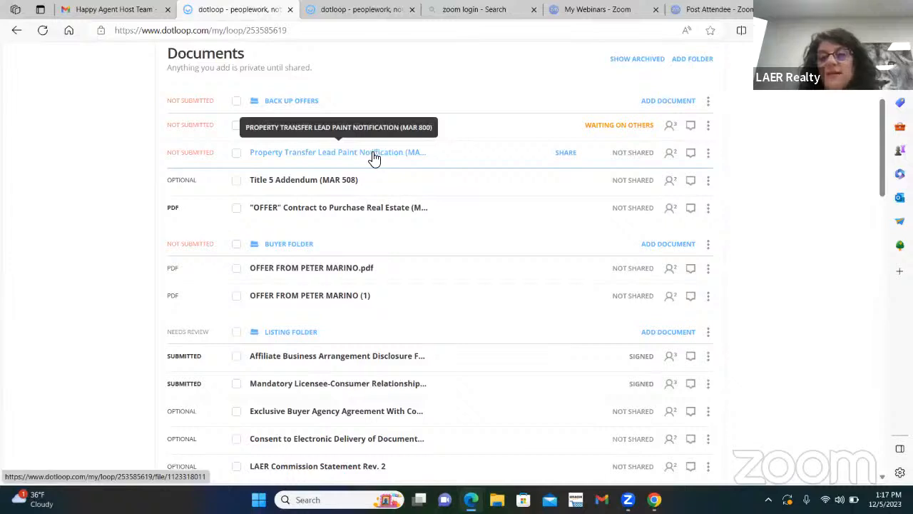
# Open the Affiliate Business Arrangement Disclosure, view its certificate via the top verification link, then return to it.
pyautogui.scroll(-1, 499, 321)
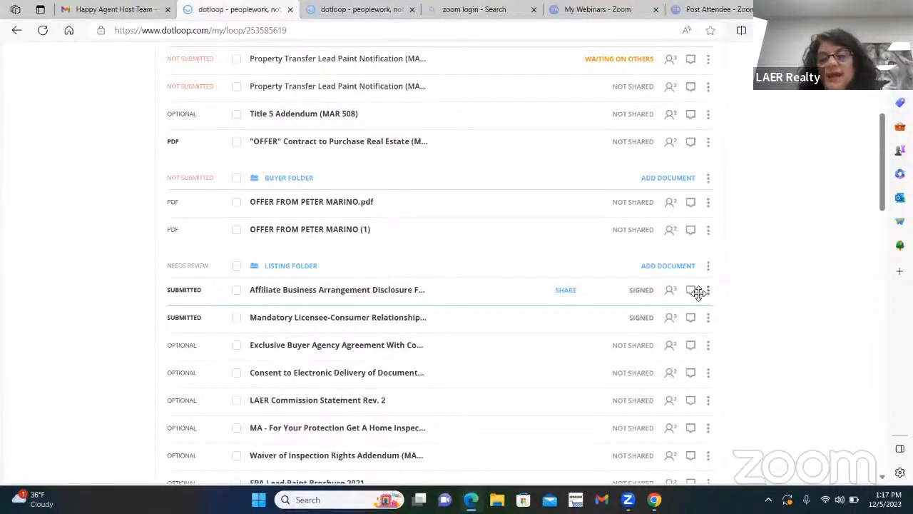
pyautogui.click(313, 292)
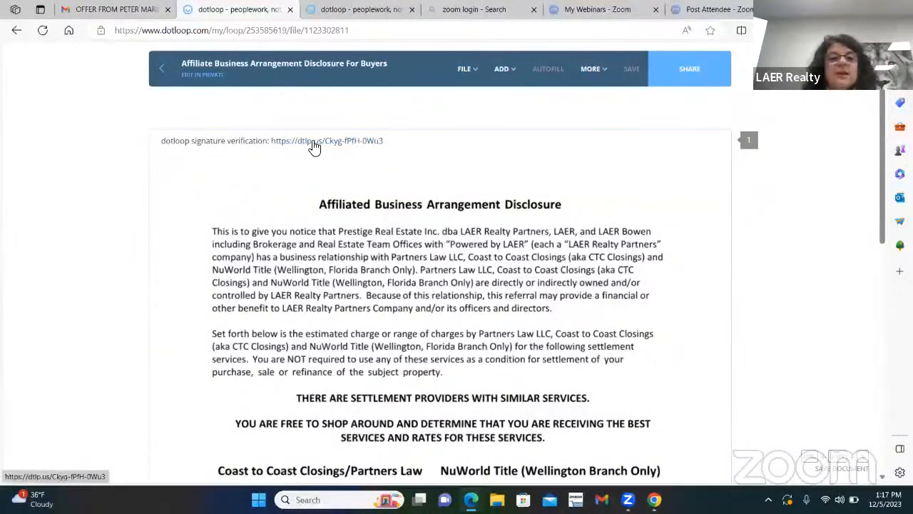
pyautogui.click(311, 143)
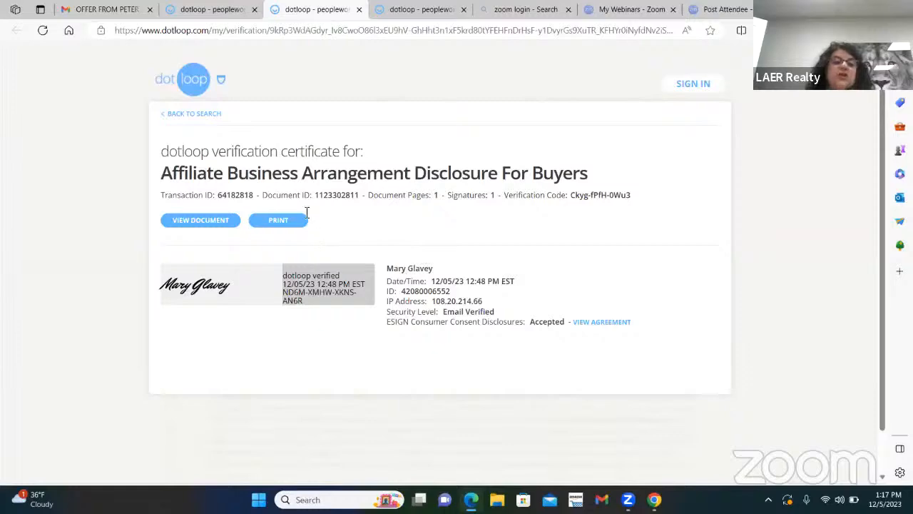
pyautogui.click(236, 14)
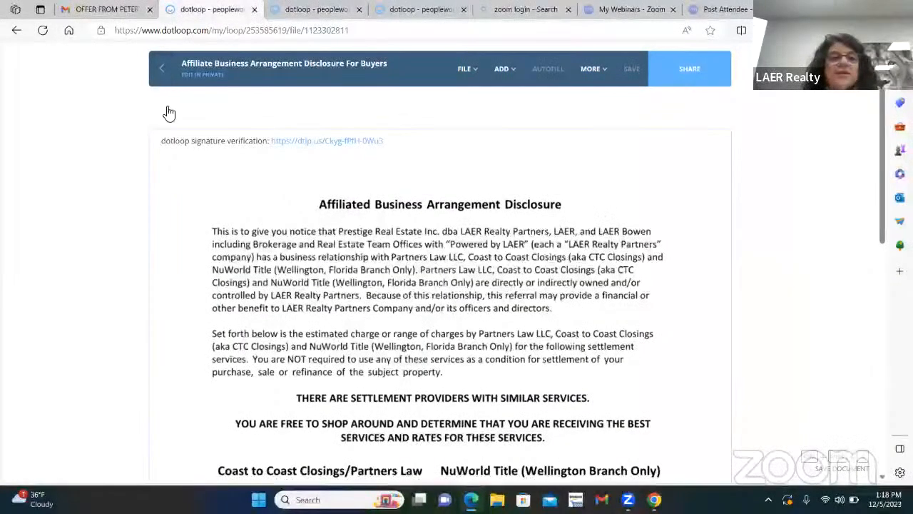
pyautogui.click(164, 70)
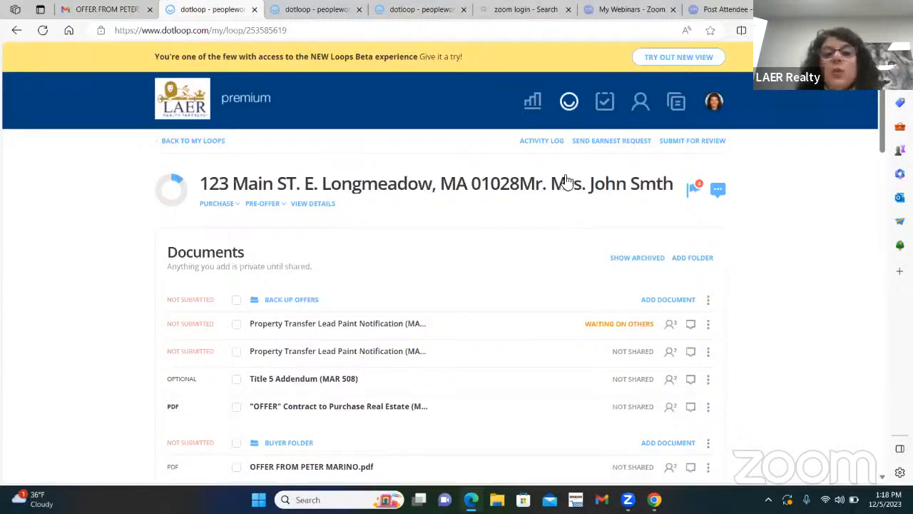
pyautogui.click(182, 141)
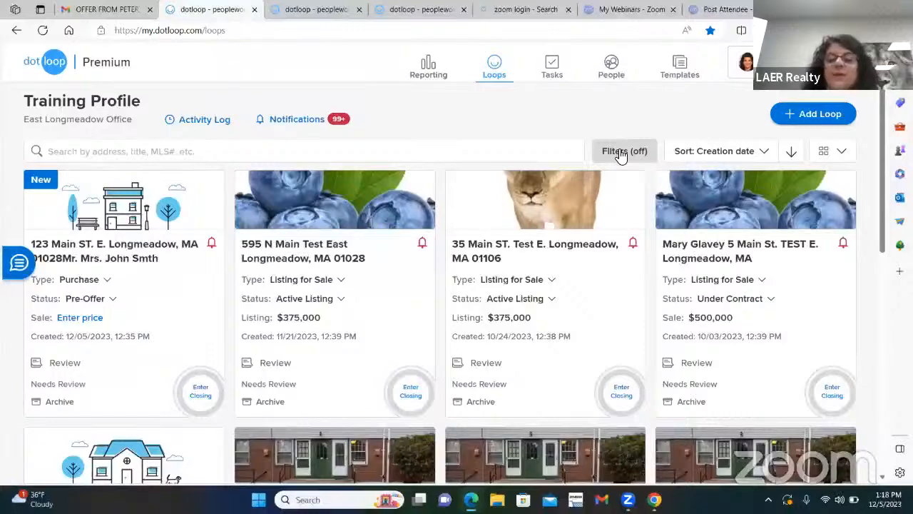
pyautogui.scroll(-4, 628, 378)
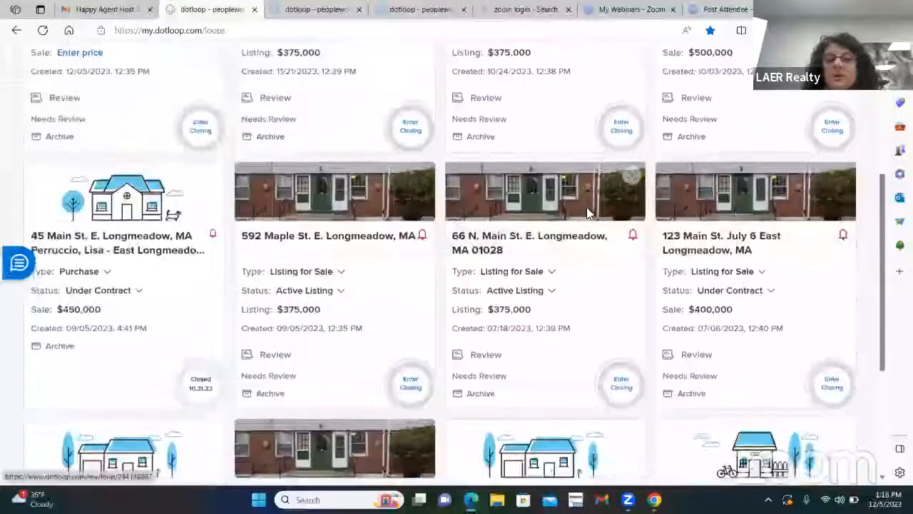
pyautogui.scroll(-4, 587, 213)
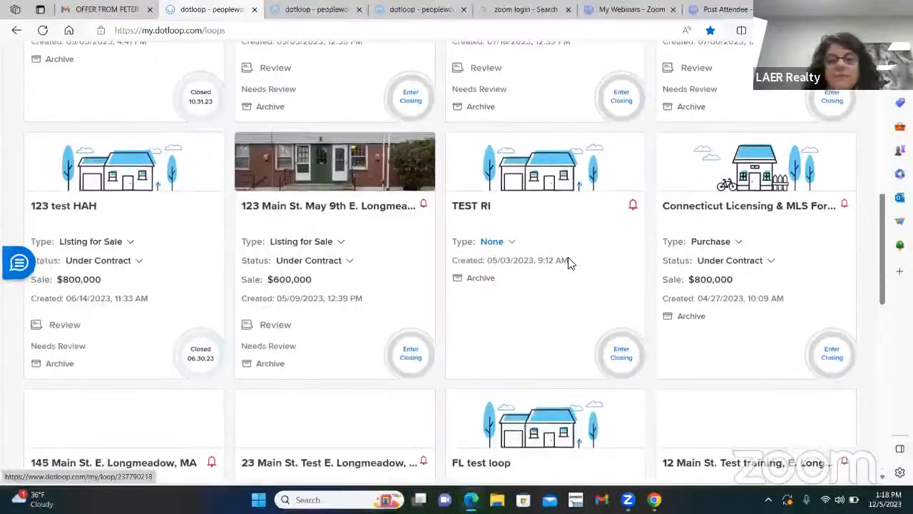
pyautogui.scroll(-6, 584, 264)
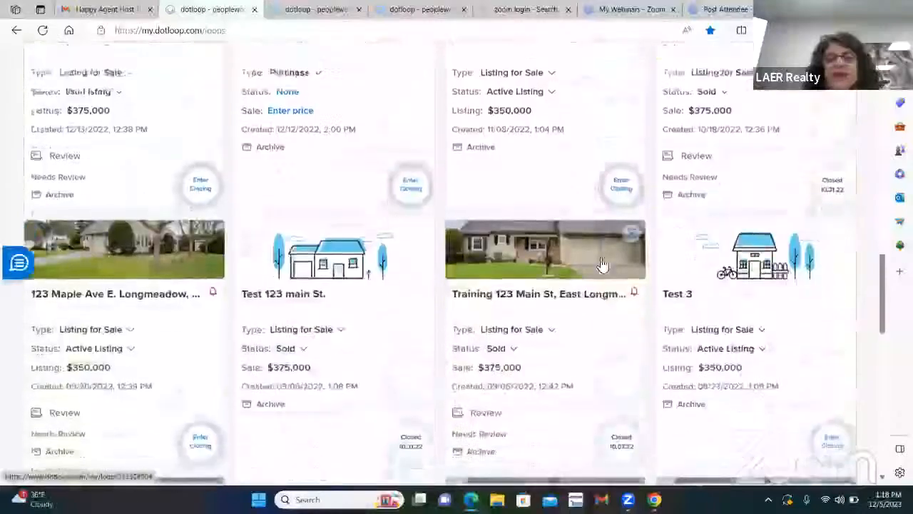
pyautogui.scroll(-8, 602, 264)
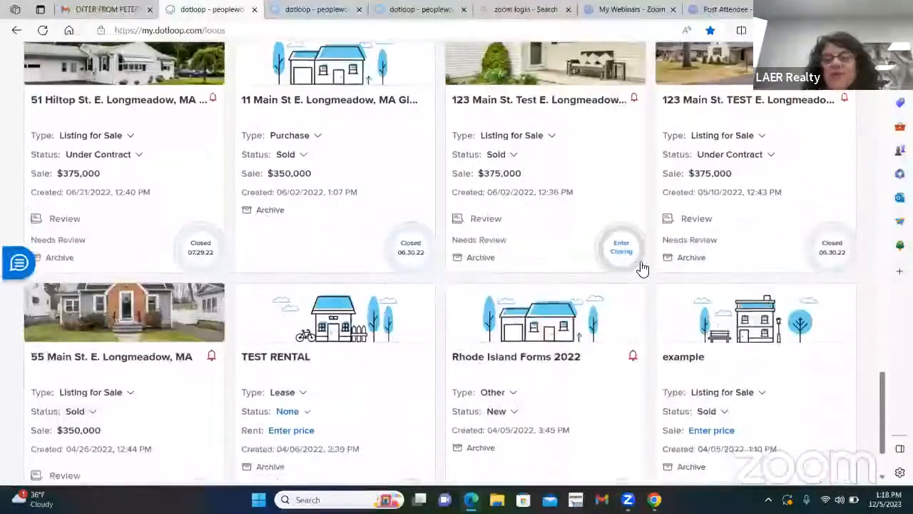
pyautogui.scroll(-1, 637, 267)
pyautogui.scroll(-2, 563, 284)
pyautogui.scroll(-12, 563, 284)
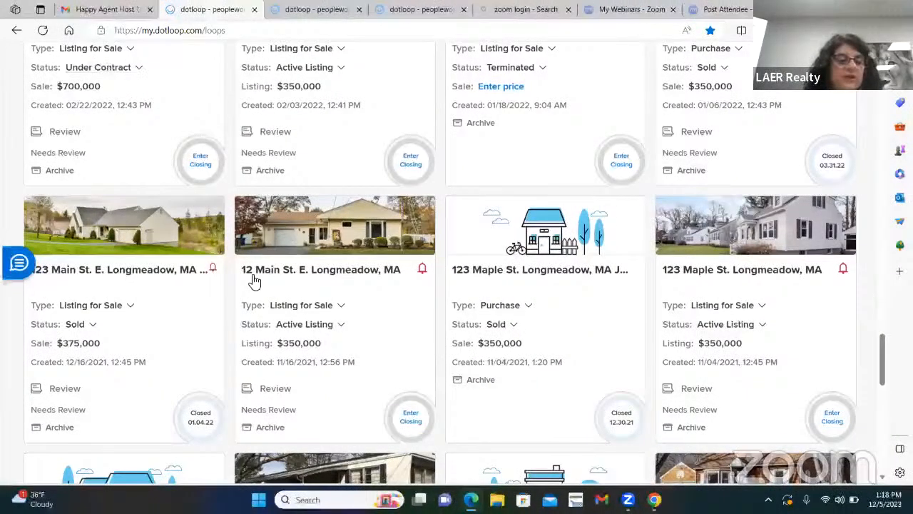
pyautogui.scroll(3, 252, 279)
pyautogui.scroll(3, 253, 279)
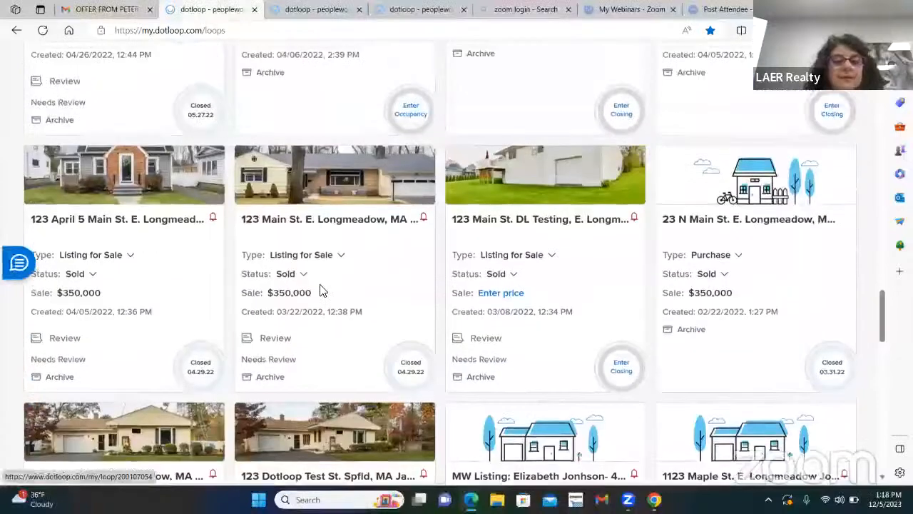
pyautogui.scroll(3, 626, 284)
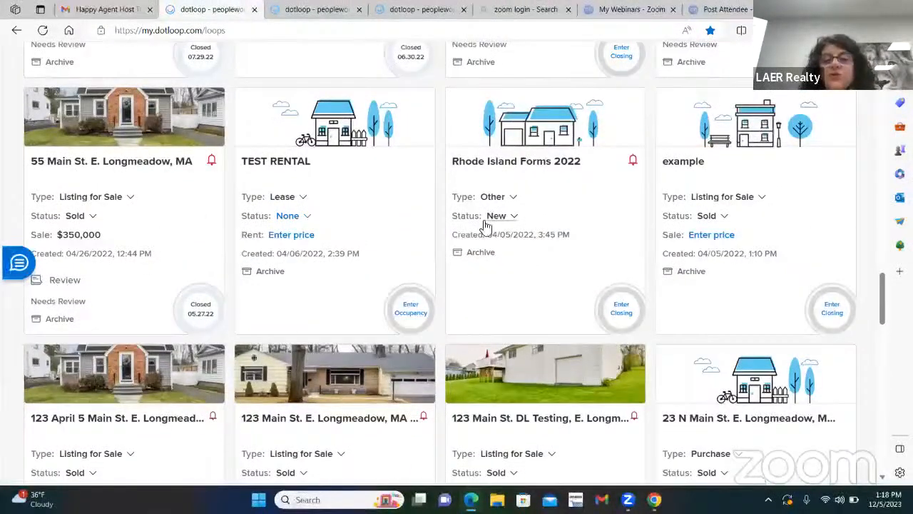
pyautogui.scroll(15, 531, 271)
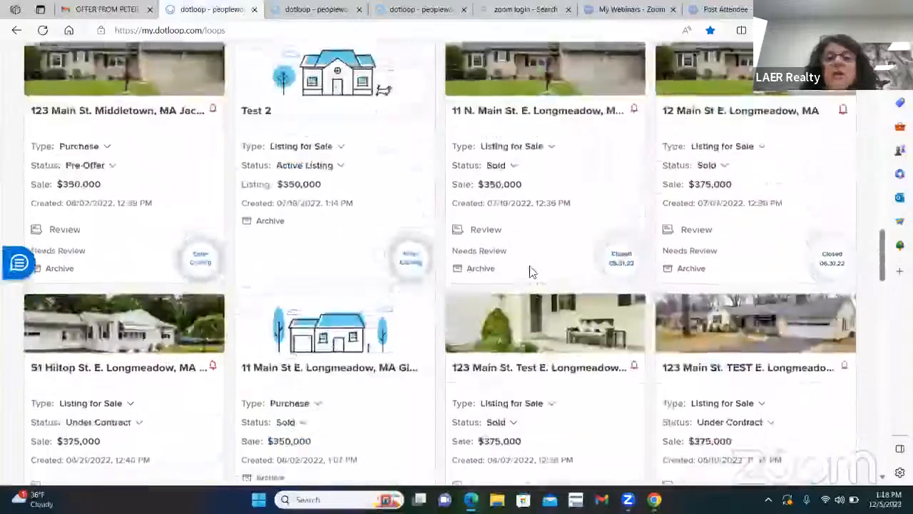
pyautogui.scroll(10, 532, 270)
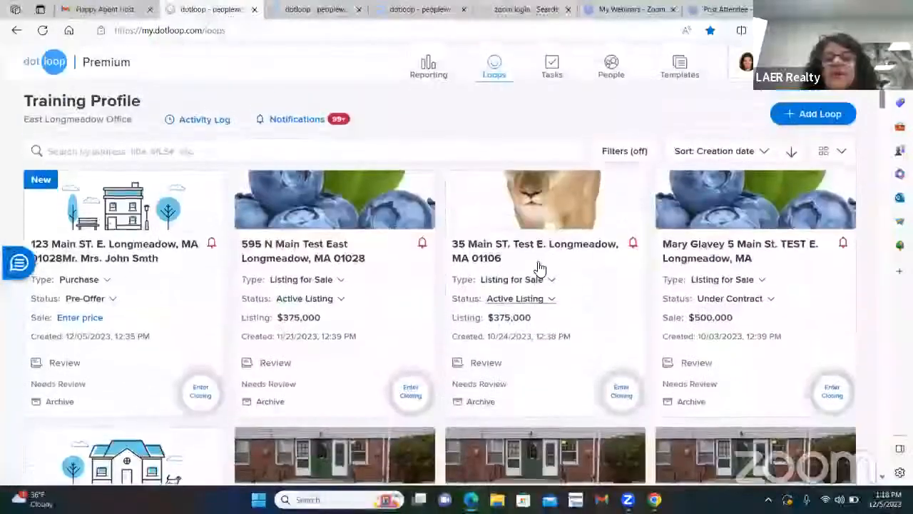
# Filter loops by Active Listing and Under Contract status and scroll through the results.
pyautogui.click(617, 153)
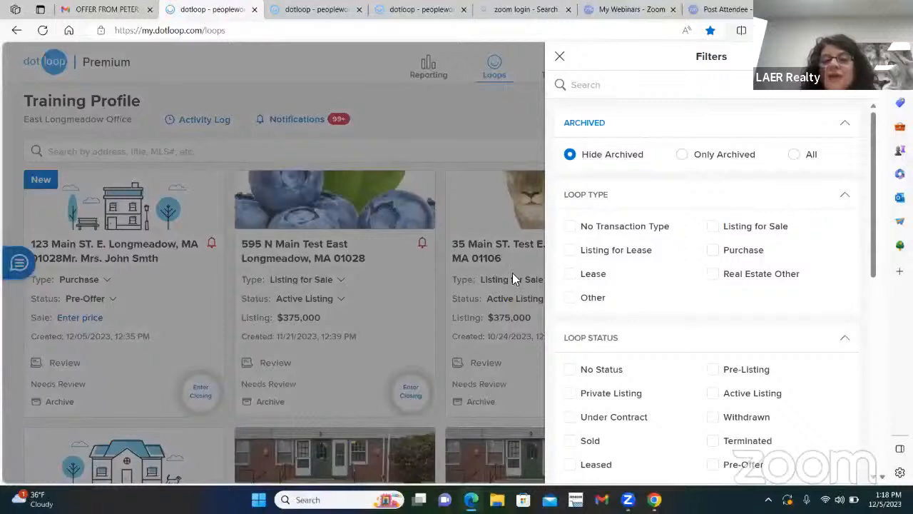
pyautogui.scroll(-2, 782, 314)
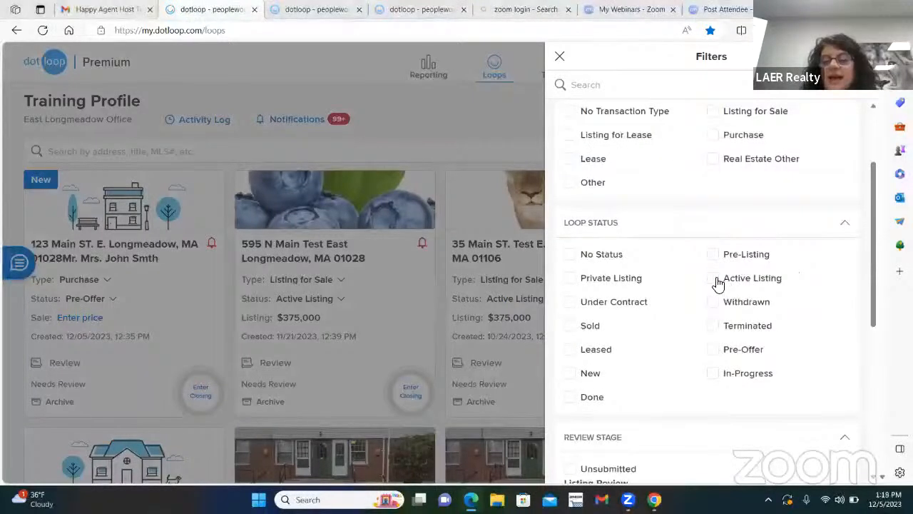
pyautogui.click(713, 280)
pyautogui.click(574, 303)
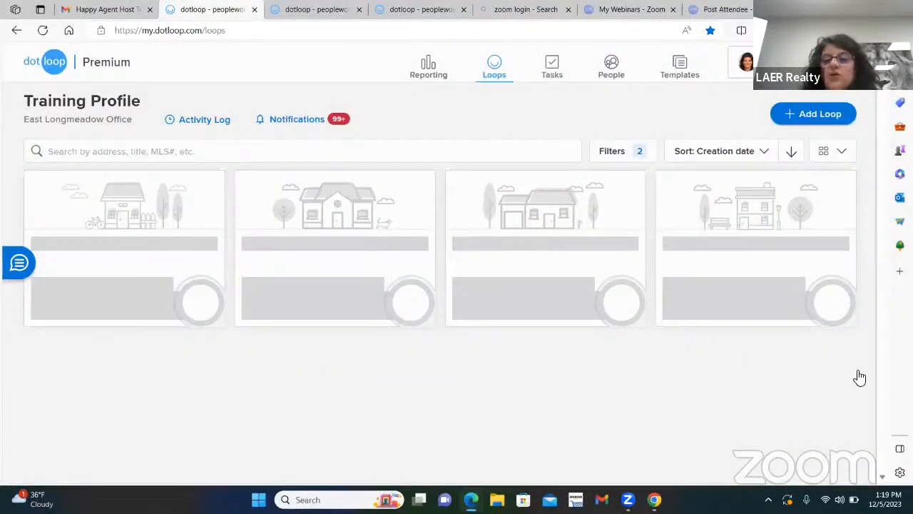
pyautogui.scroll(-2, 605, 246)
pyautogui.scroll(-5, 605, 246)
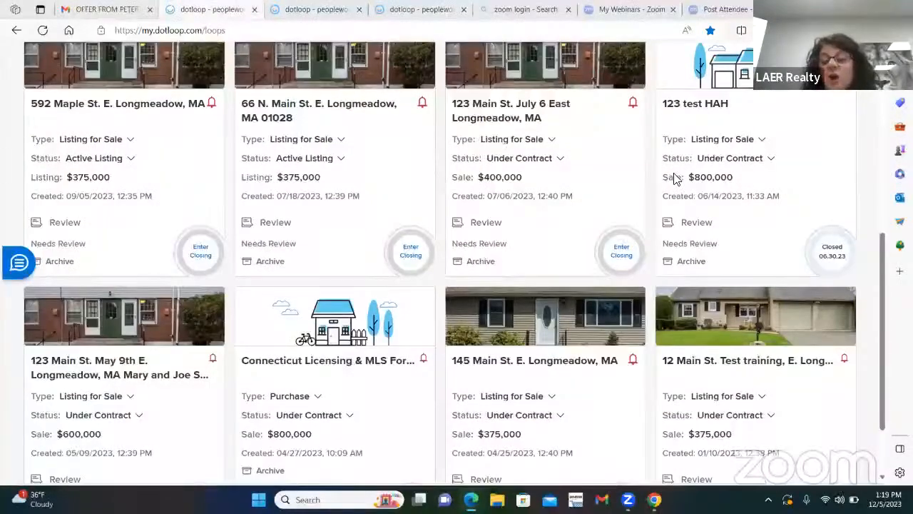
pyautogui.scroll(-1, 656, 183)
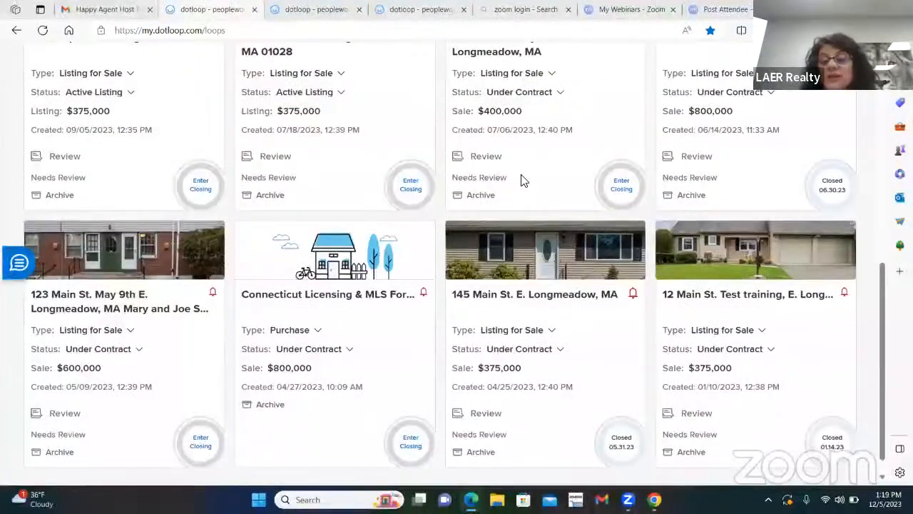
pyautogui.scroll(-1, 542, 168)
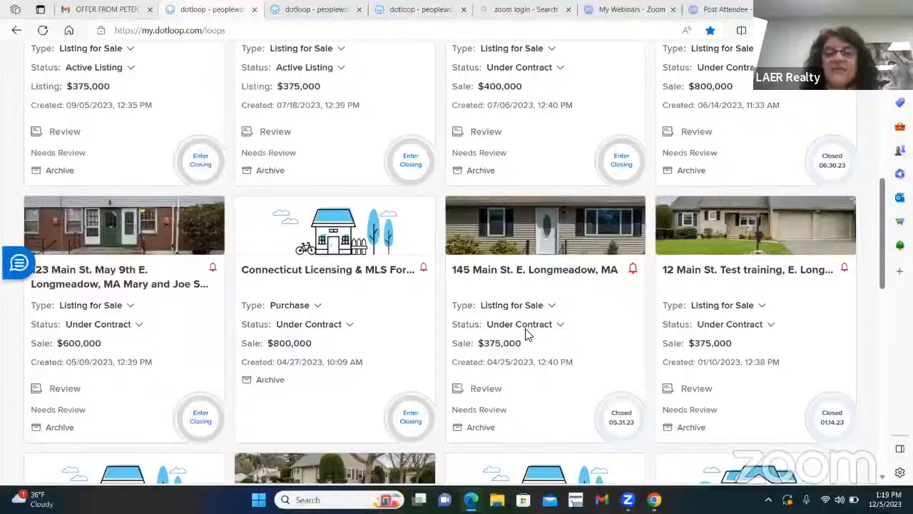
pyautogui.click(560, 326)
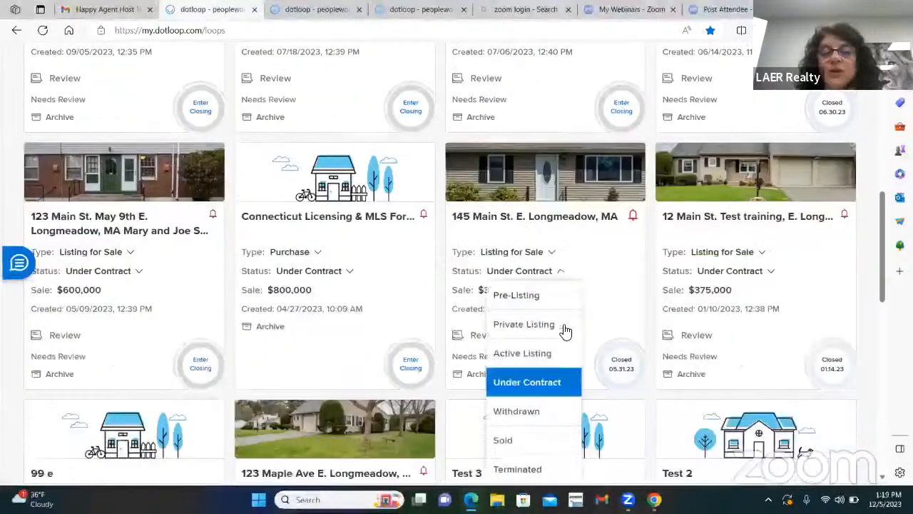
pyautogui.click(527, 356)
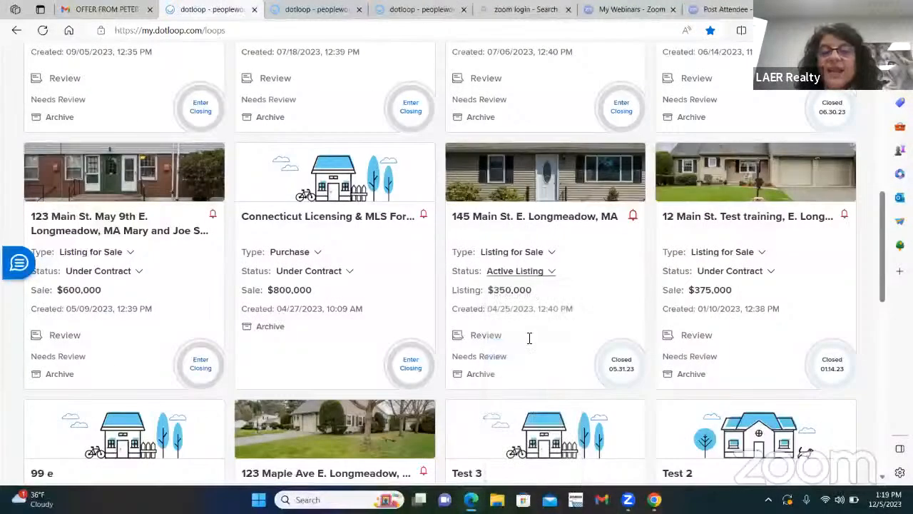
pyautogui.click(549, 271)
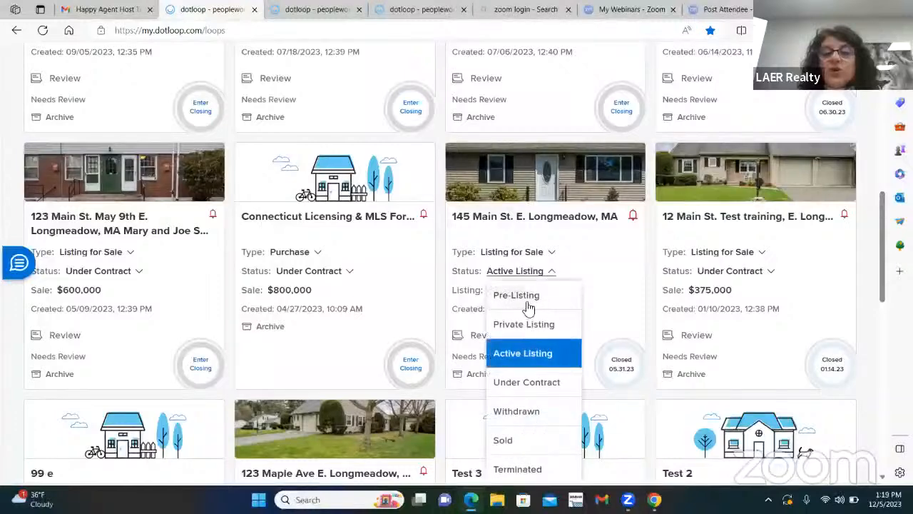
pyautogui.click(526, 392)
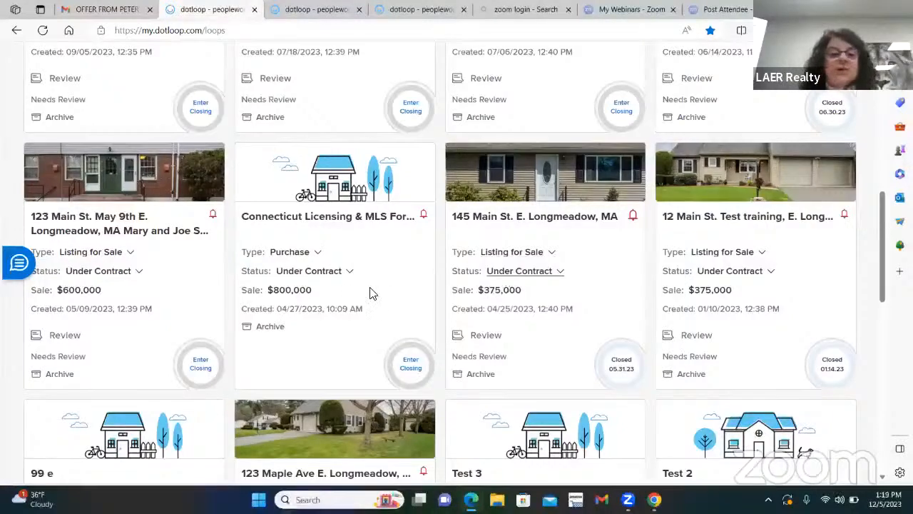
pyautogui.scroll(-7, 370, 292)
pyautogui.scroll(-3, 585, 214)
pyautogui.scroll(-2, 585, 278)
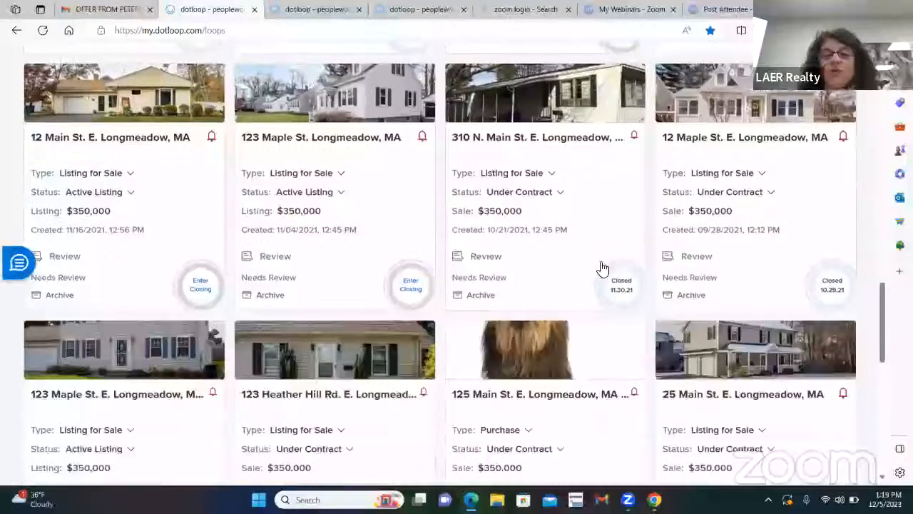
pyautogui.scroll(-4, 601, 266)
pyautogui.scroll(-2, 596, 235)
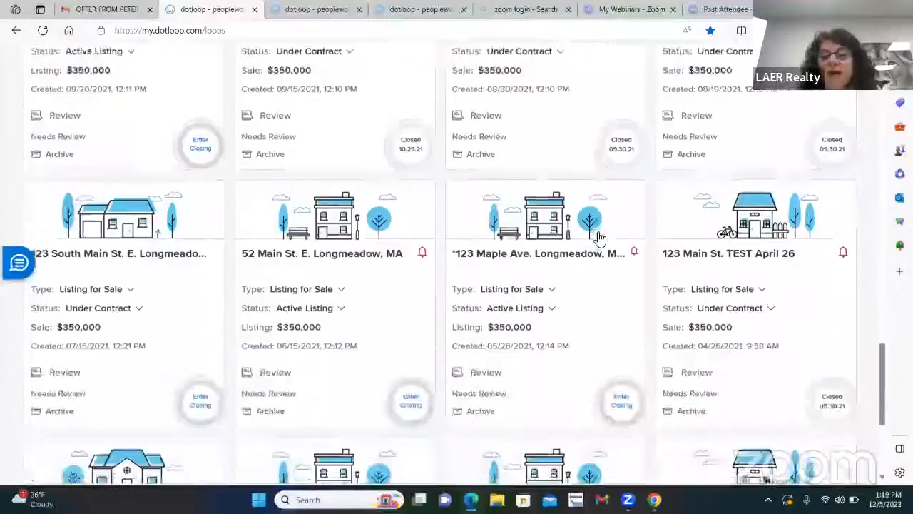
pyautogui.scroll(-3, 596, 238)
pyautogui.scroll(1, 605, 236)
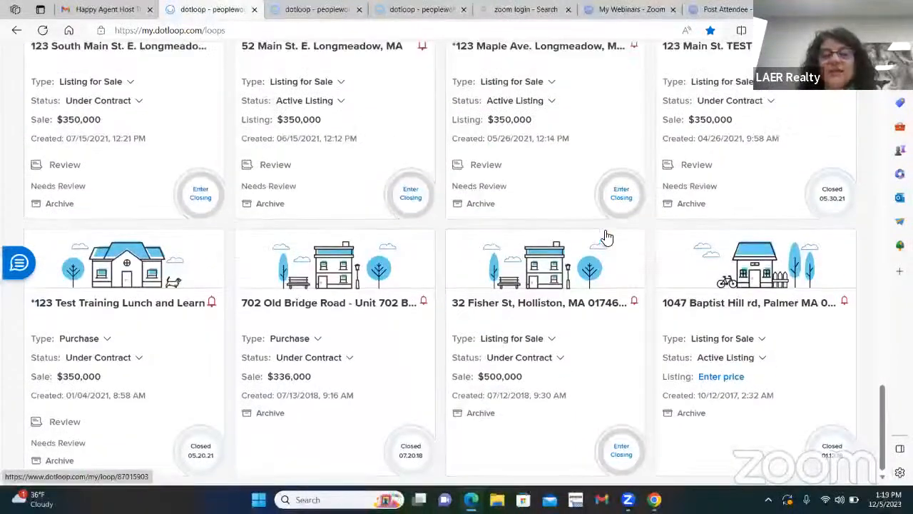
pyautogui.scroll(3, 517, 239)
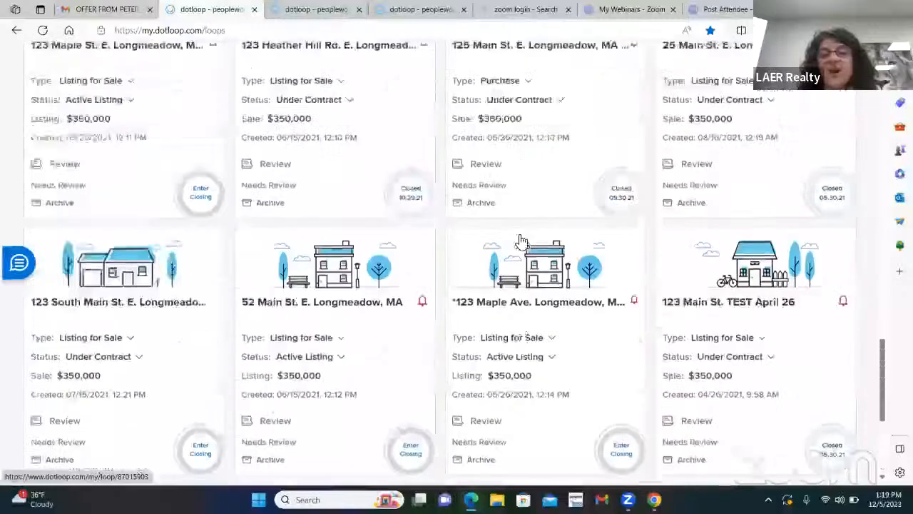
pyautogui.scroll(15, 521, 241)
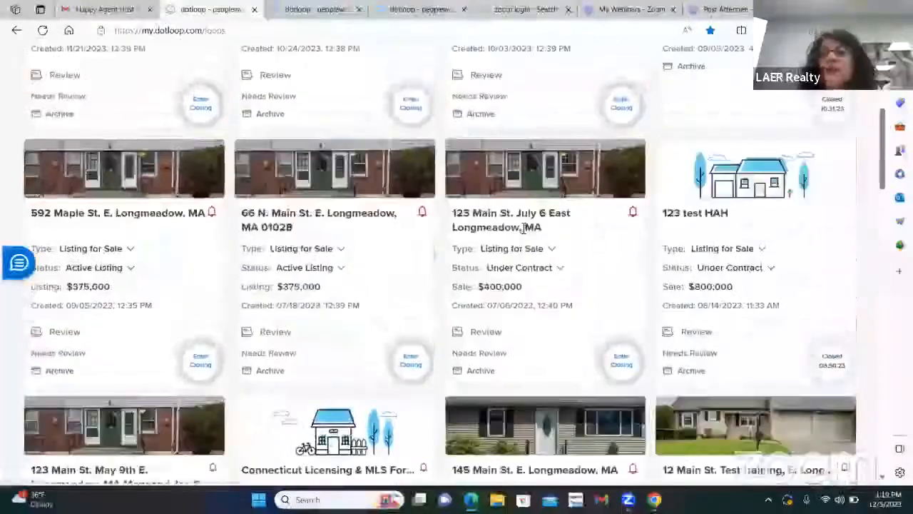
pyautogui.scroll(5, 524, 228)
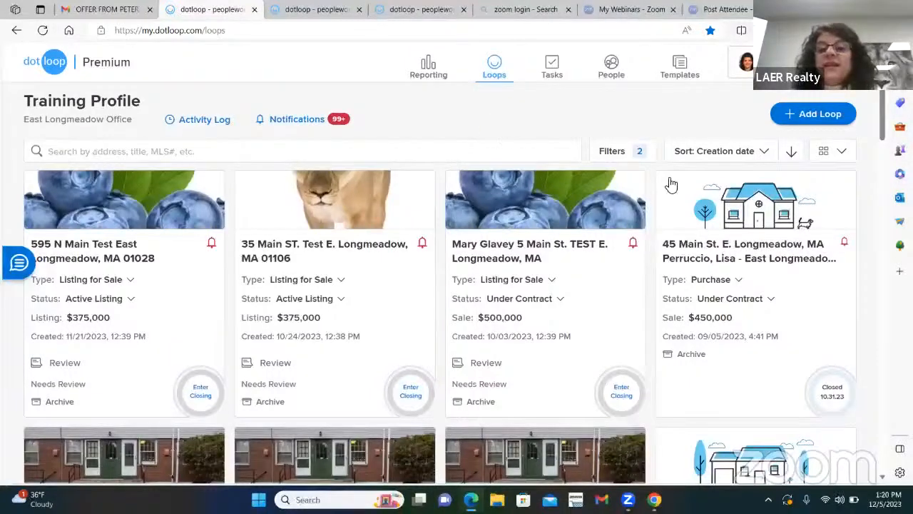
# Swap the Loop Status filter from Active Listing and Under Contract to Sold and Leased, then browse.
pyautogui.click(610, 158)
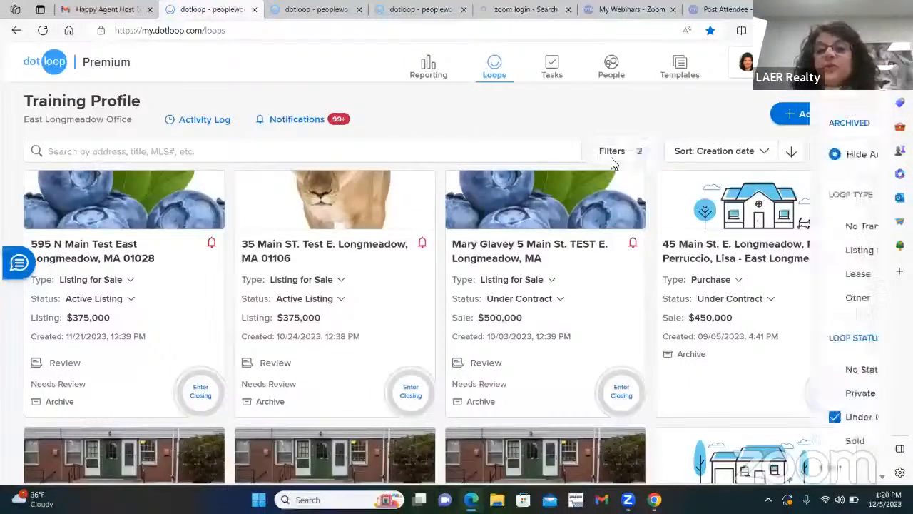
pyautogui.scroll(-3, 749, 261)
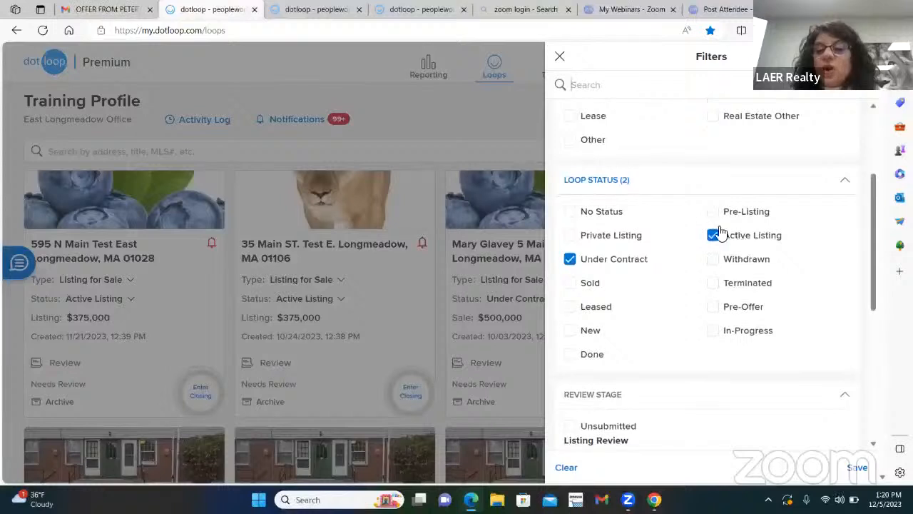
pyautogui.click(713, 236)
pyautogui.click(570, 260)
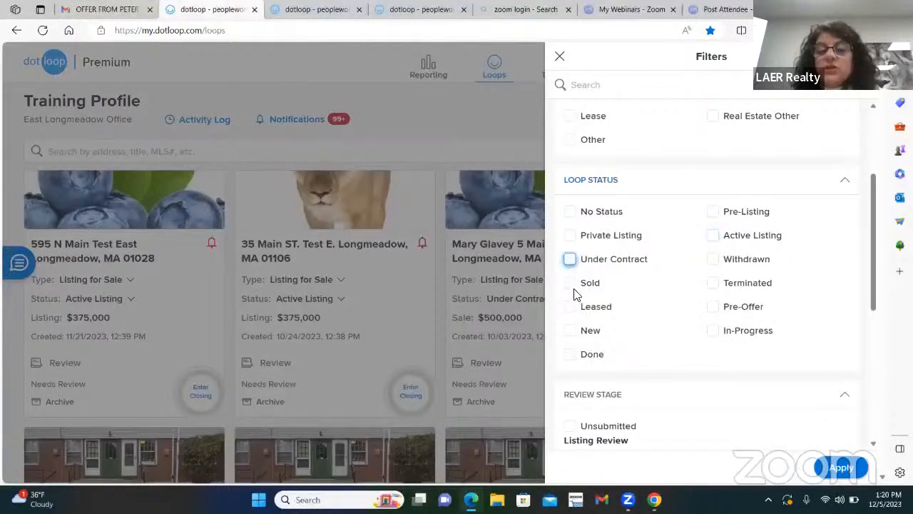
pyautogui.click(570, 285)
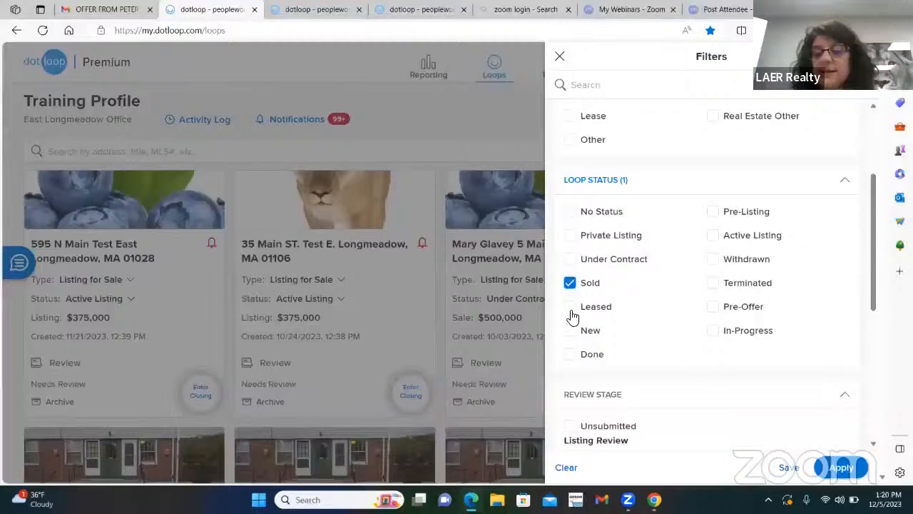
pyautogui.click(570, 307)
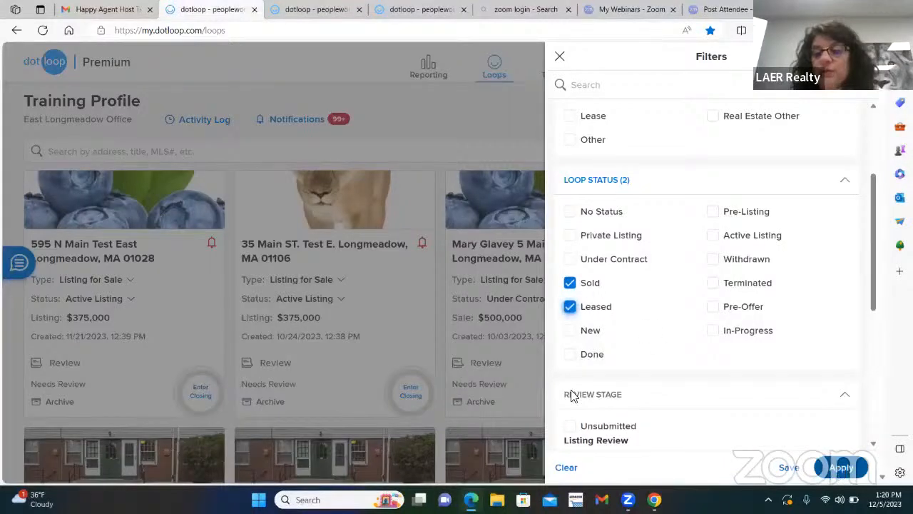
pyautogui.click(841, 467)
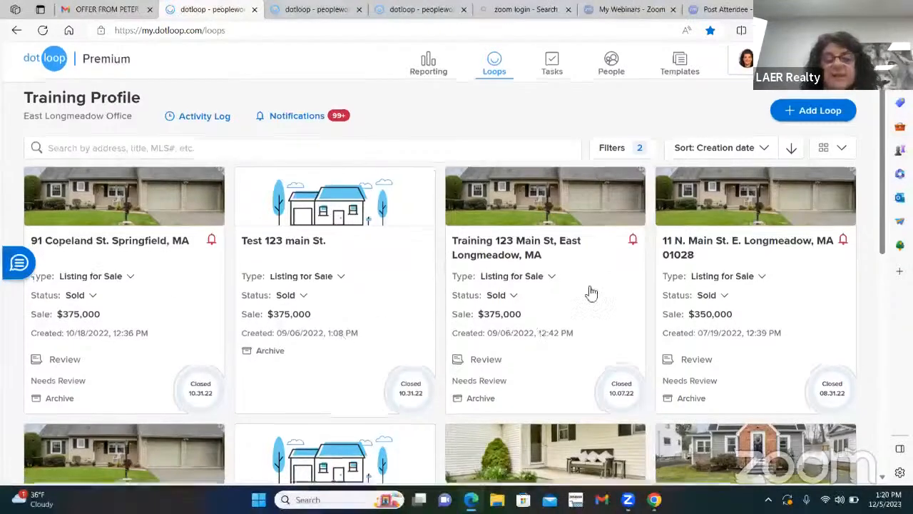
pyautogui.scroll(-5, 589, 292)
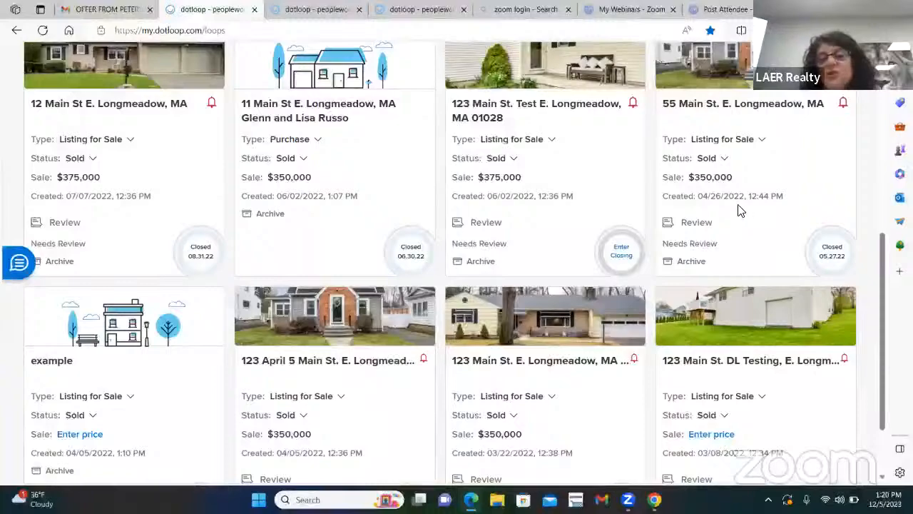
pyautogui.scroll(-1, 739, 210)
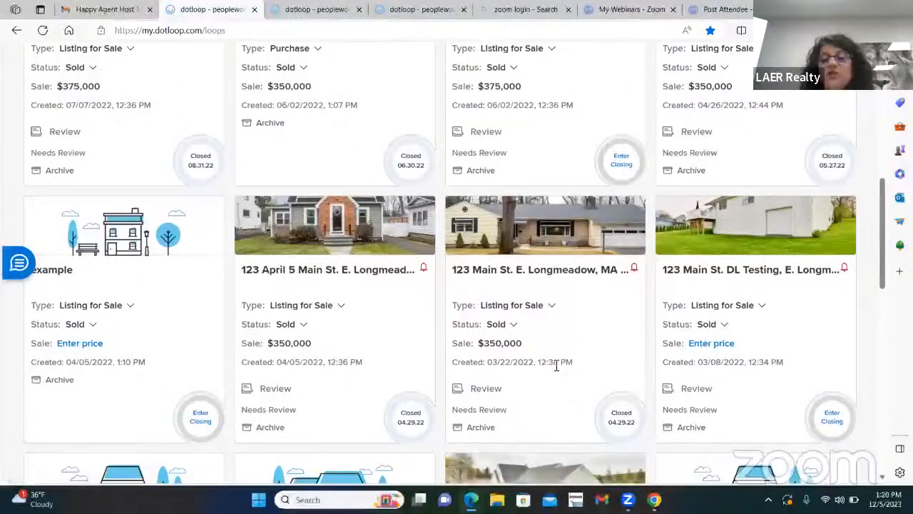
pyautogui.scroll(6, 556, 365)
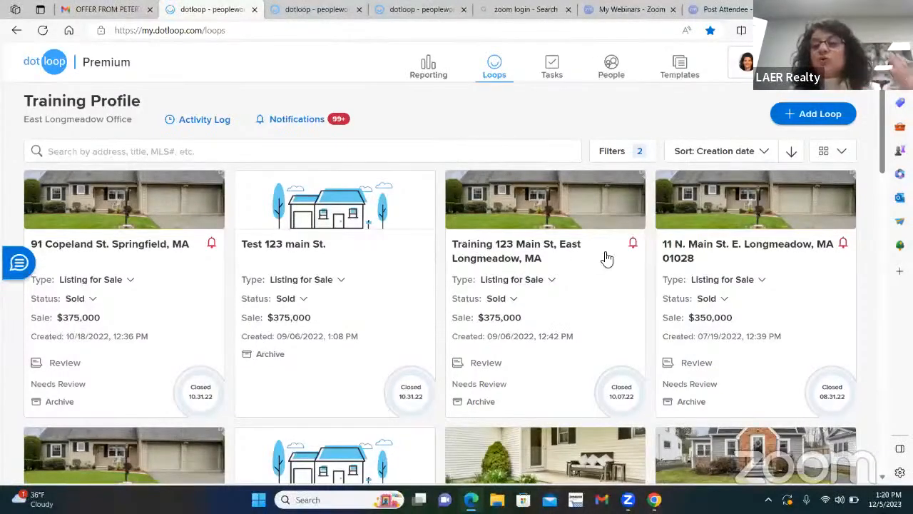
# Sort the loops by Closing date, oldest first, after briefly trying Last updated and Transaction price.
pyautogui.click(766, 156)
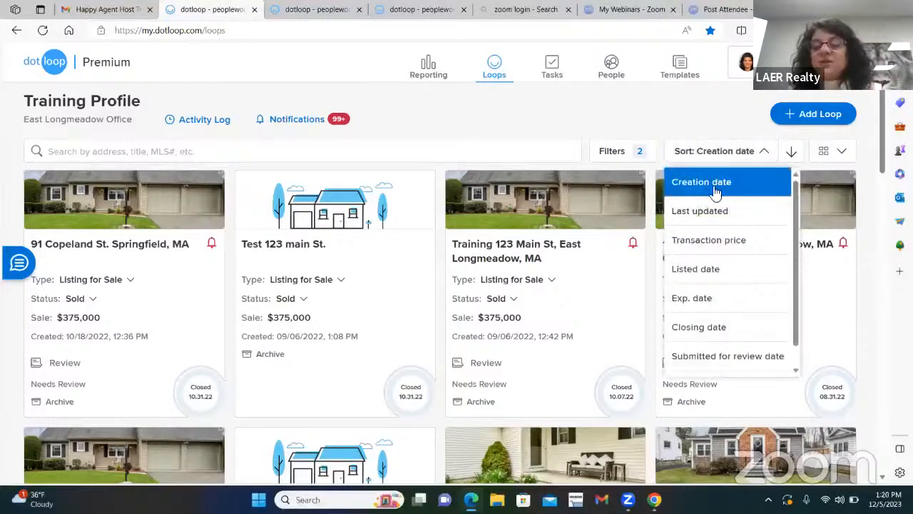
pyautogui.click(696, 212)
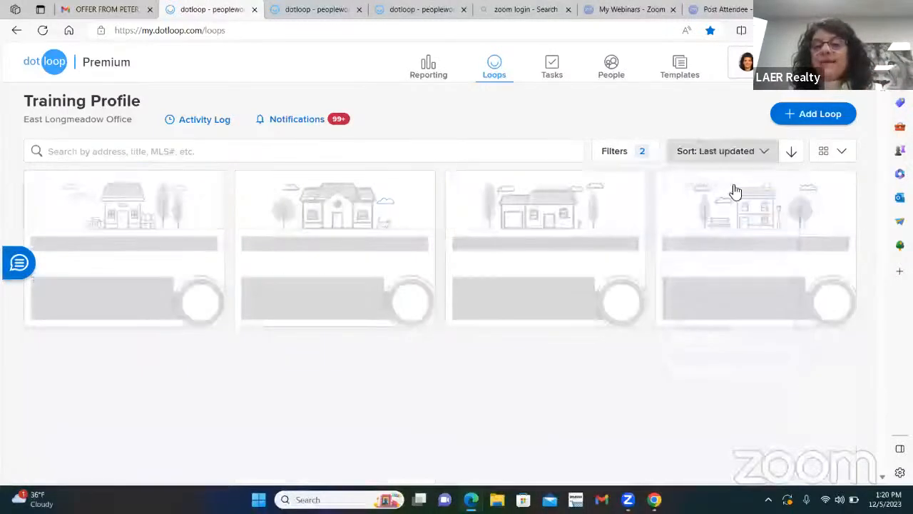
pyautogui.click(762, 152)
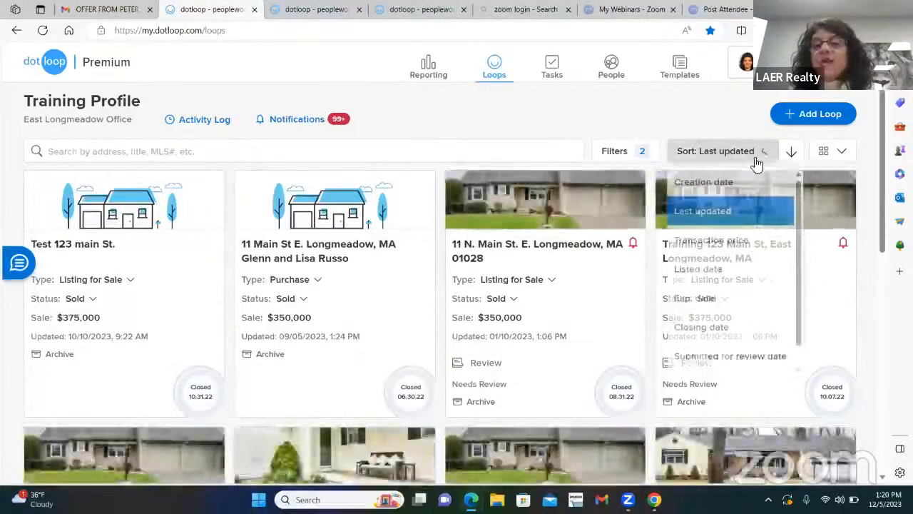
pyautogui.click(709, 246)
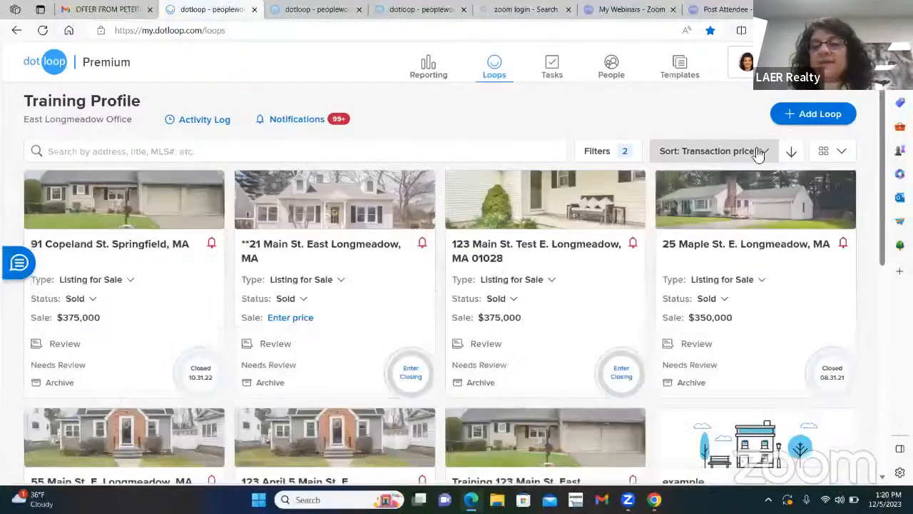
pyautogui.click(759, 152)
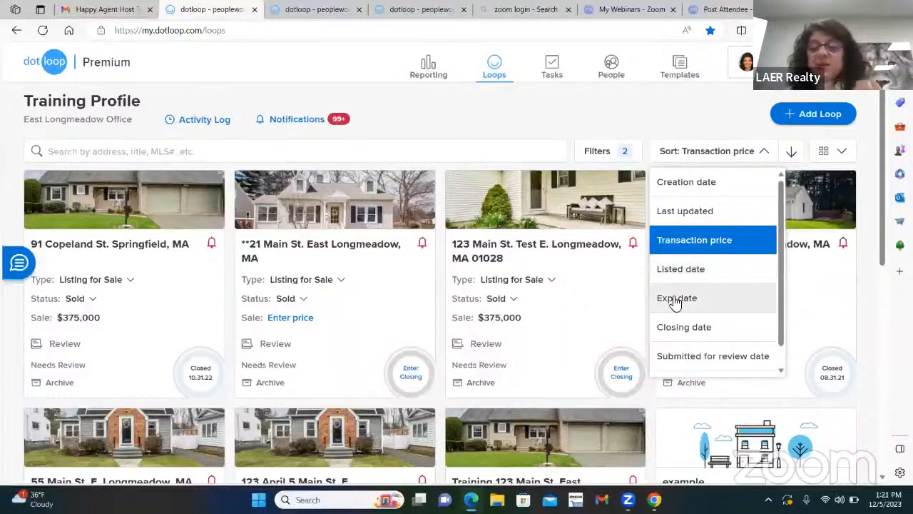
pyautogui.click(676, 328)
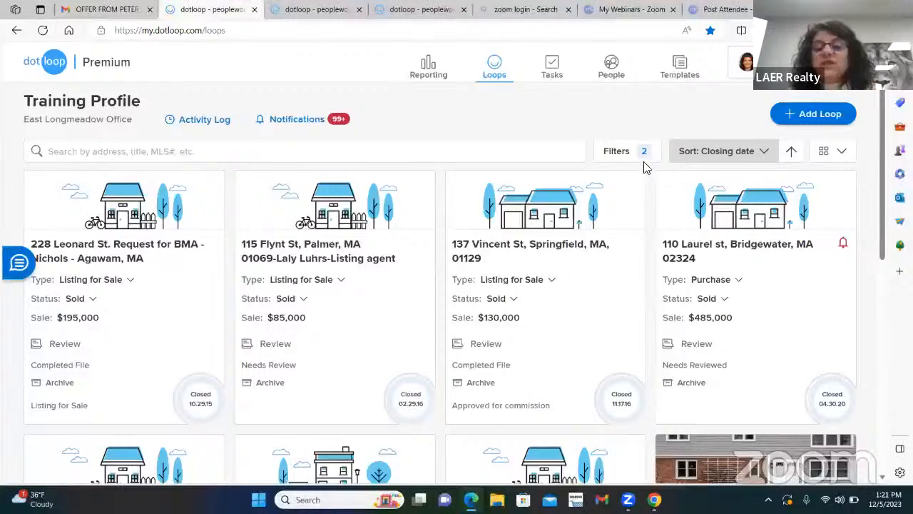
# Uncheck Sold and Leased, check Active Listing and Under Contract, and apply the filter.
pyautogui.click(618, 153)
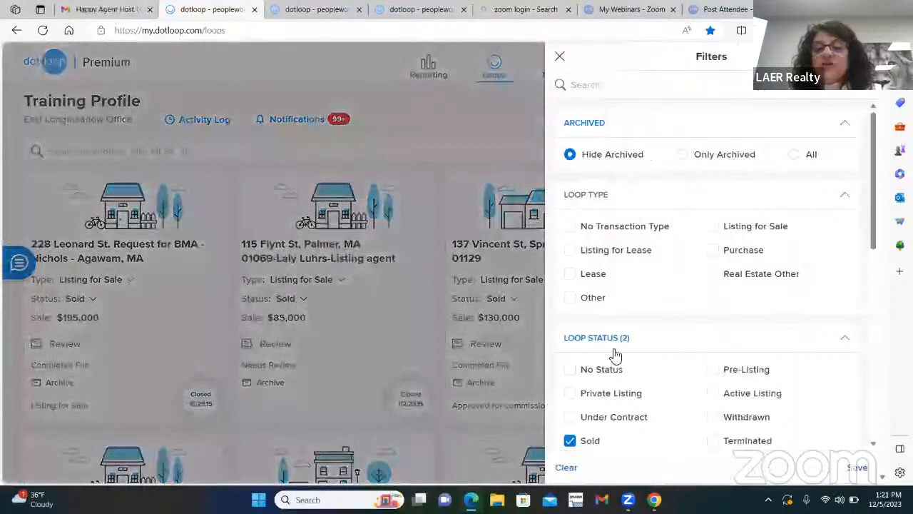
pyautogui.scroll(-3, 652, 369)
pyautogui.click(570, 337)
pyautogui.click(570, 360)
pyautogui.click(713, 288)
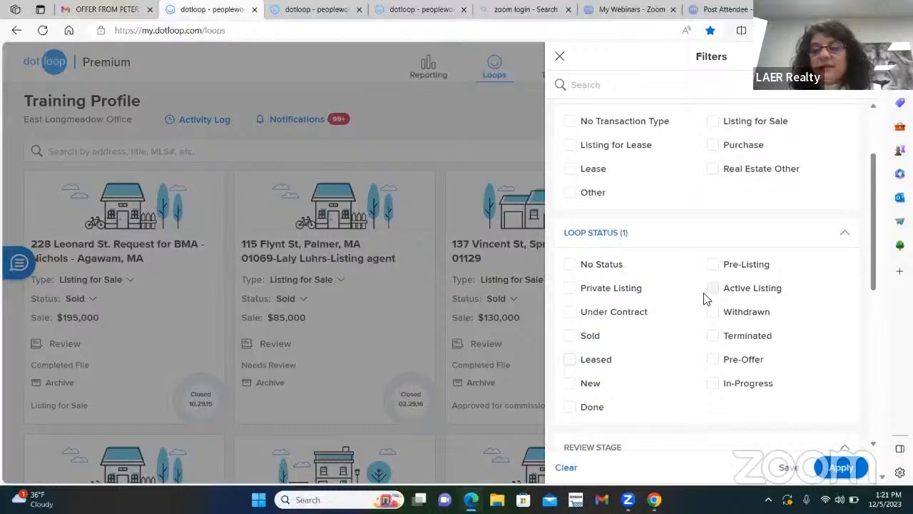
pyautogui.click(571, 312)
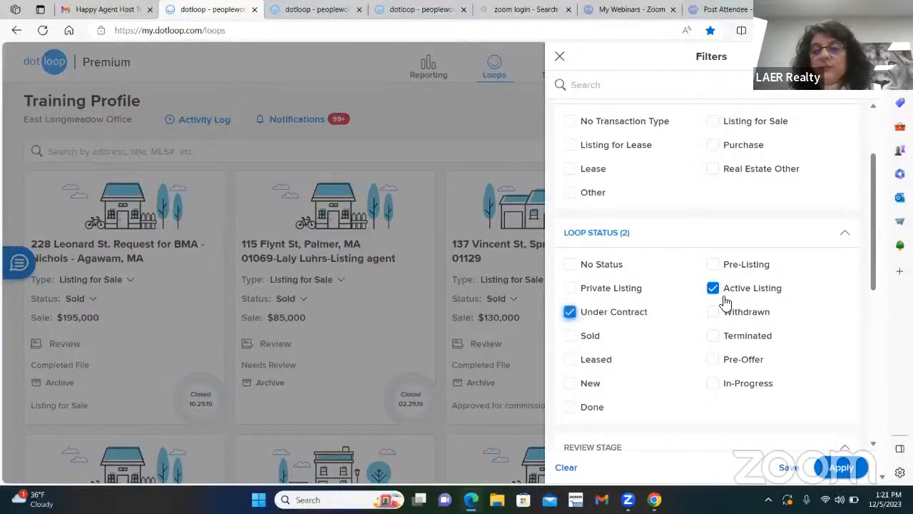
pyautogui.click(842, 467)
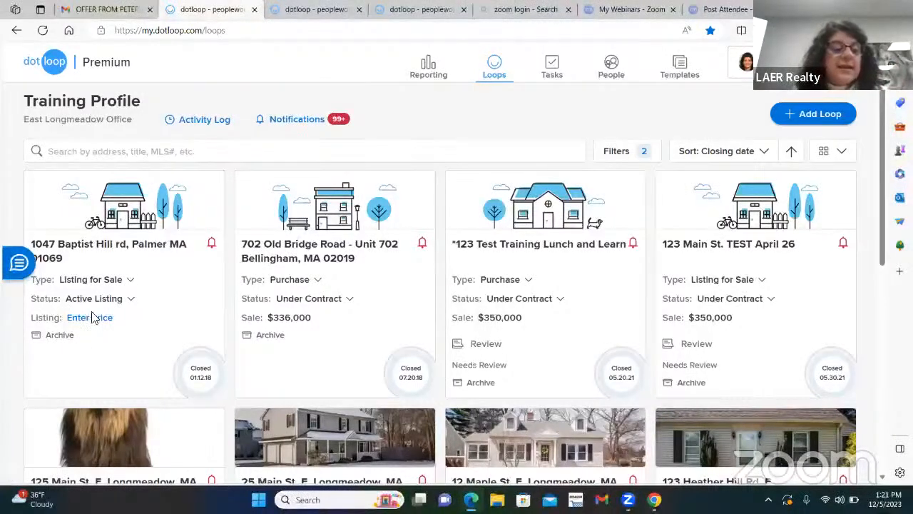
pyautogui.click(319, 302)
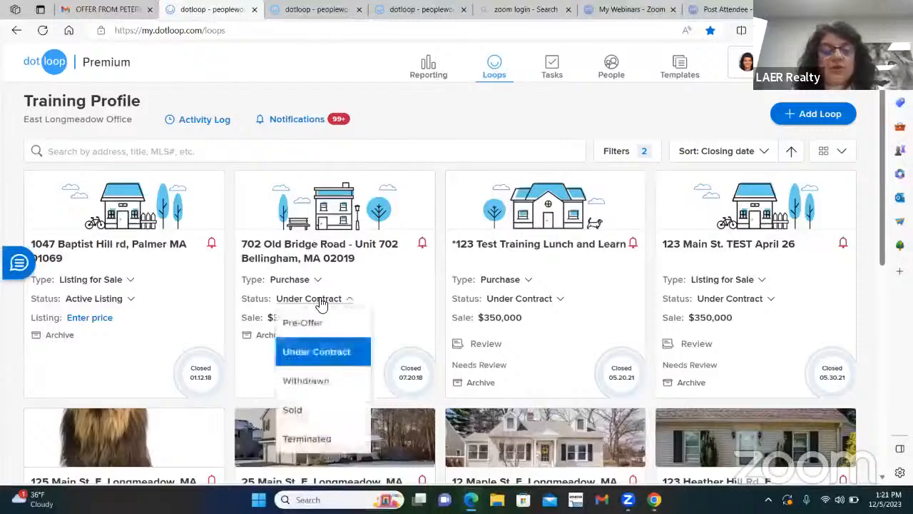
pyautogui.click(320, 254)
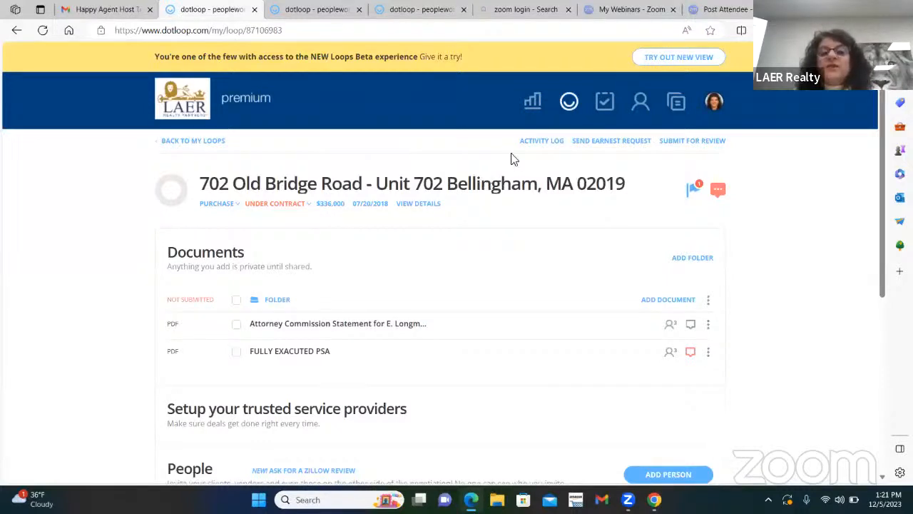
pyautogui.click(542, 142)
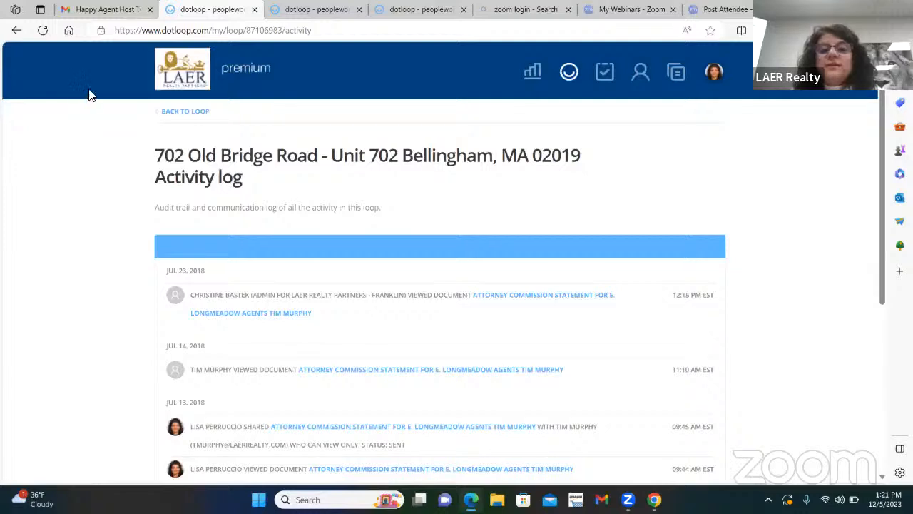
pyautogui.click(531, 77)
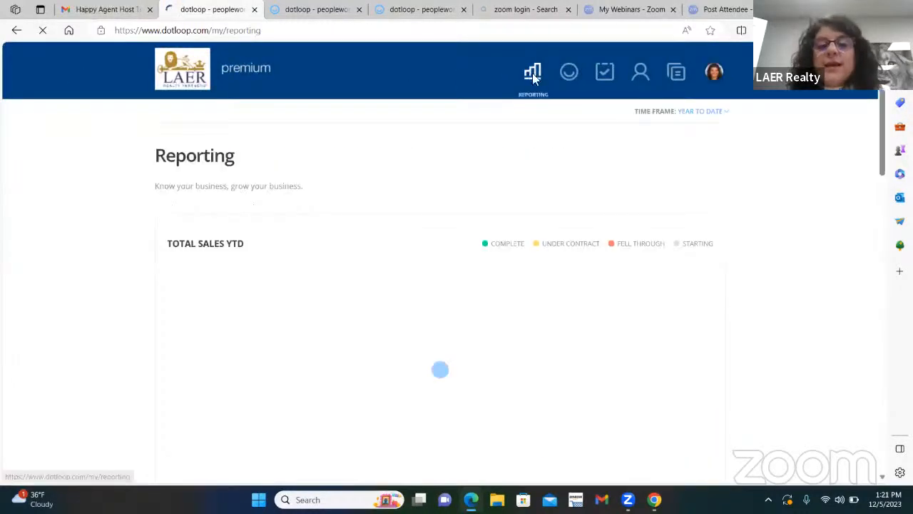
# Pick the LAER Realty Partners - East Longmeadow admin profile from the avatar's Profiles list.
pyautogui.scroll(-1, 533, 300)
pyautogui.scroll(-2, 533, 288)
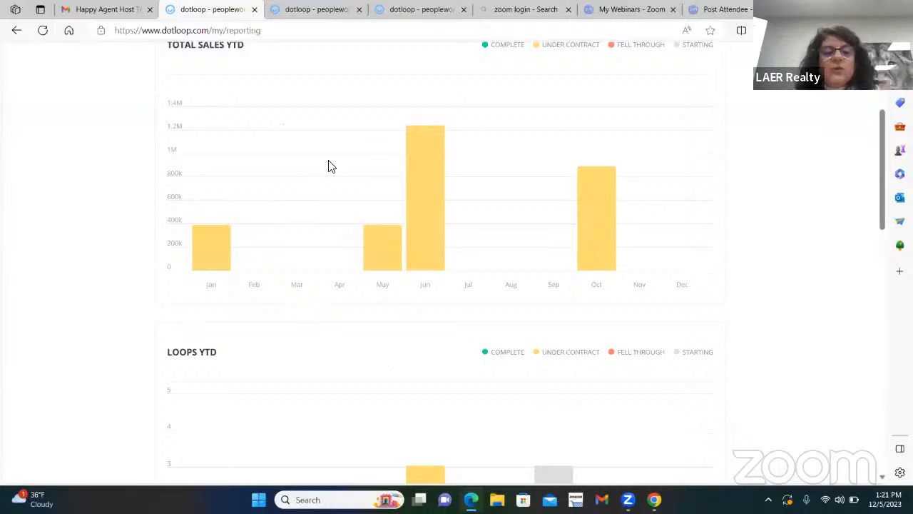
pyautogui.scroll(3, 563, 360)
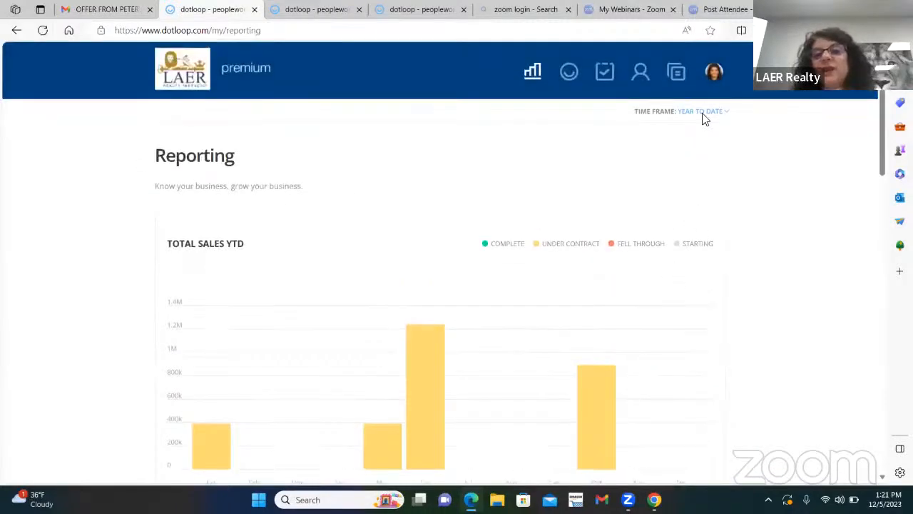
pyautogui.click(713, 71)
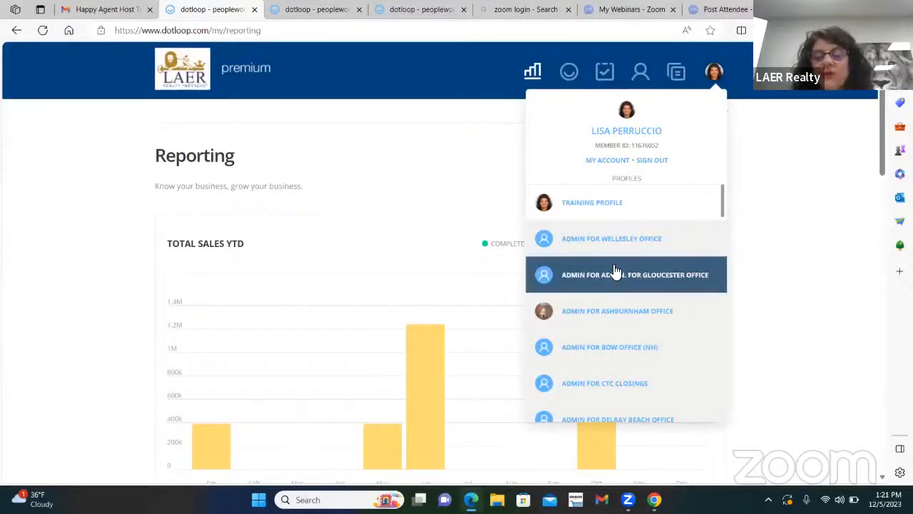
pyautogui.scroll(-3, 617, 271)
pyautogui.scroll(-5, 619, 274)
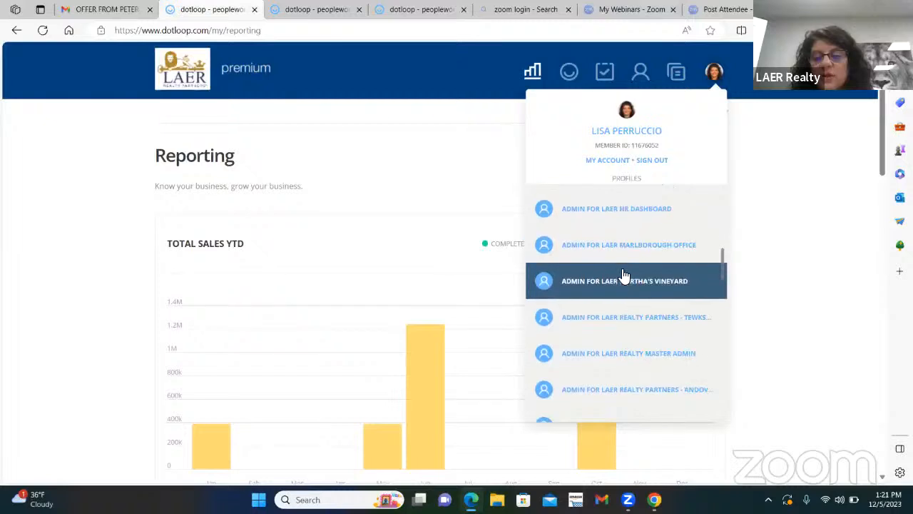
pyautogui.scroll(-4, 634, 326)
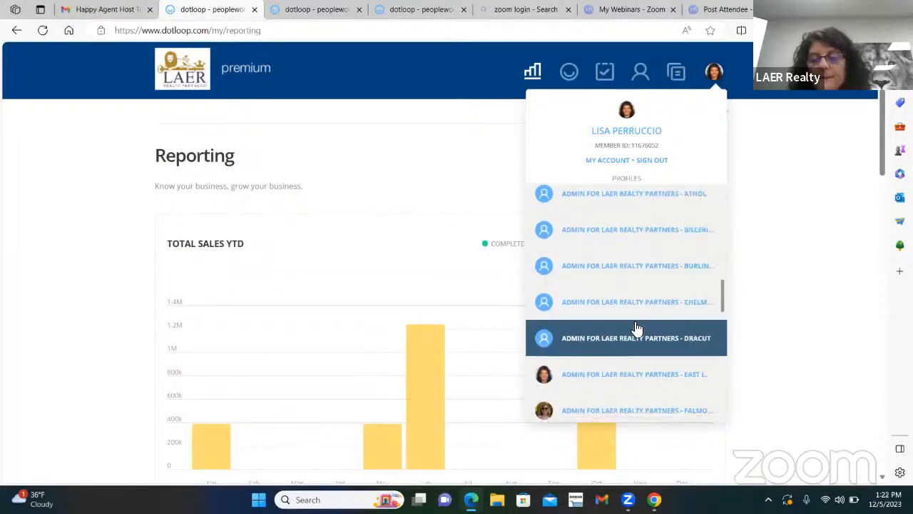
pyautogui.click(648, 374)
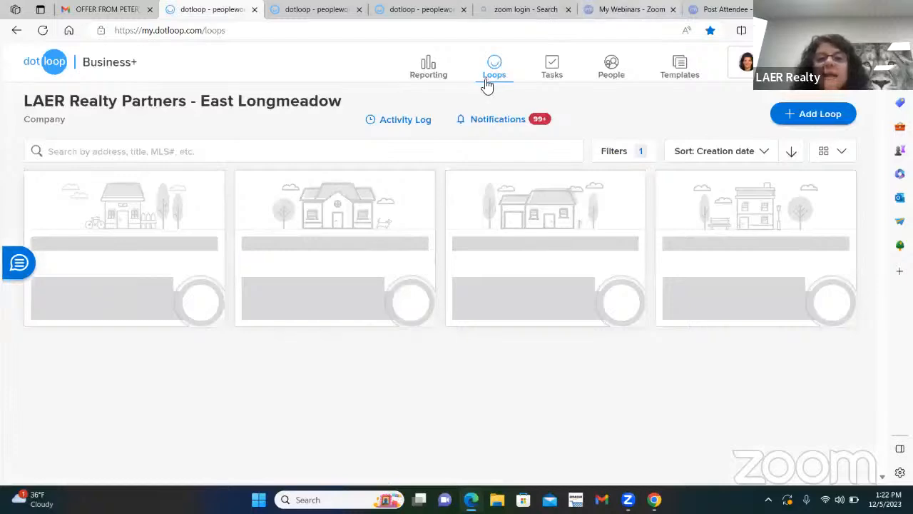
# Look over the company reporting page, then go back to the East Longmeadow loops list.
pyautogui.click(422, 73)
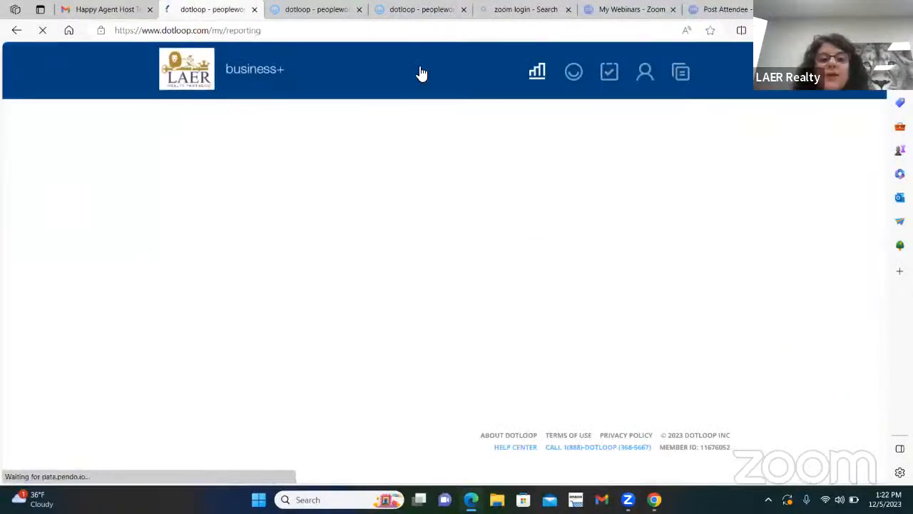
pyautogui.scroll(-3, 653, 285)
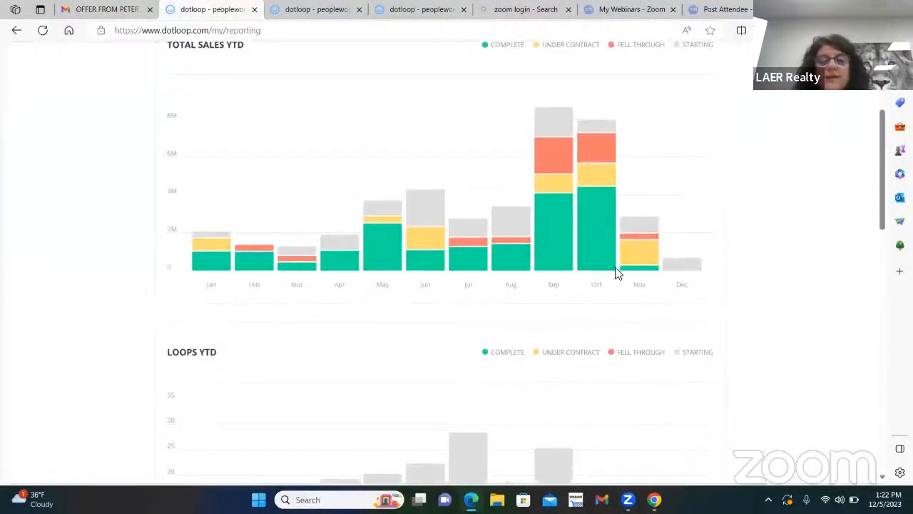
pyautogui.scroll(1, 652, 247)
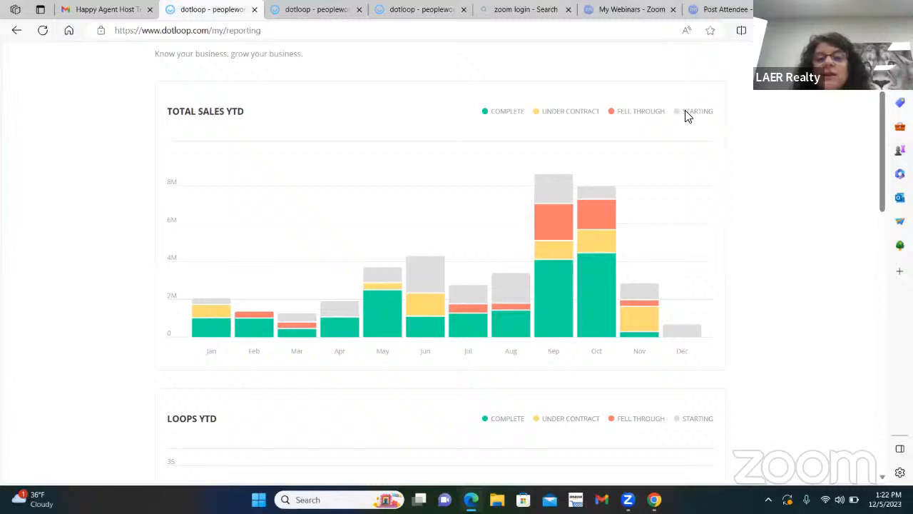
pyautogui.moveTo(483, 325)
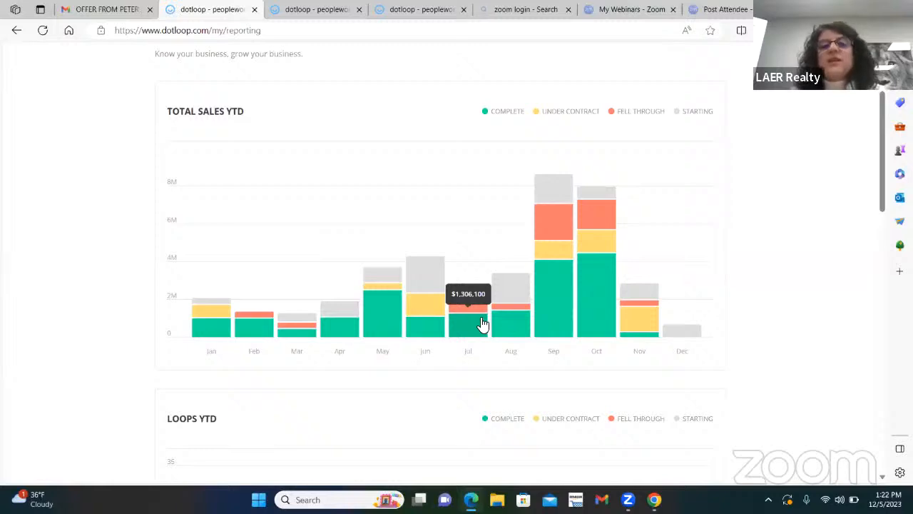
pyautogui.scroll(3, 547, 306)
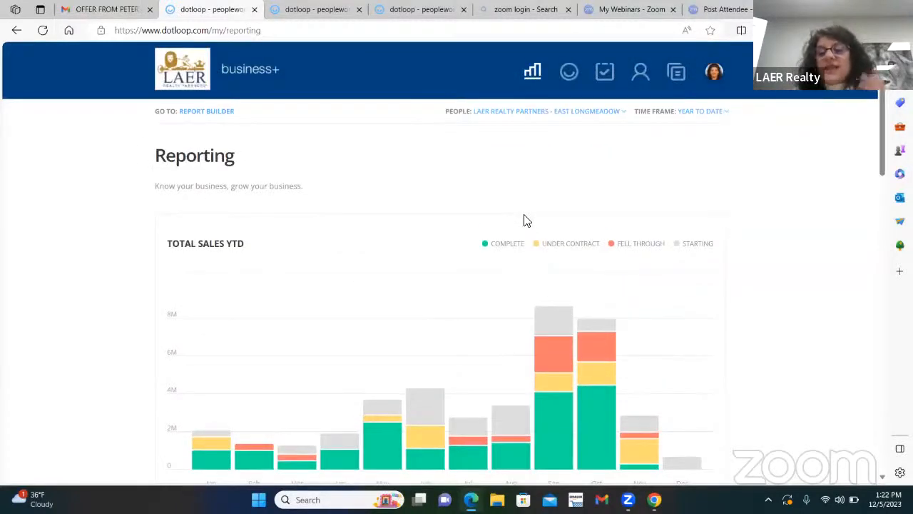
pyautogui.click(570, 72)
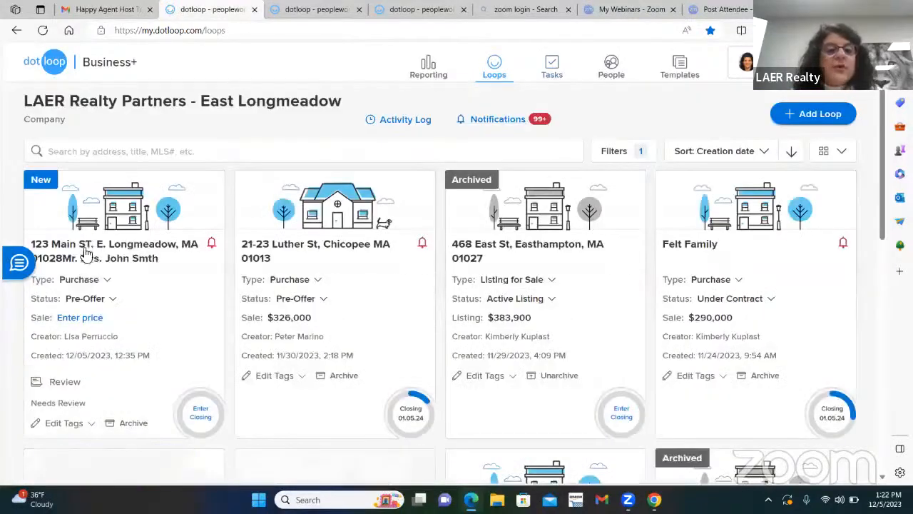
# Open the 123 Main St loop and change its status from Pre-Offer to Under Contract.
pyautogui.click(105, 248)
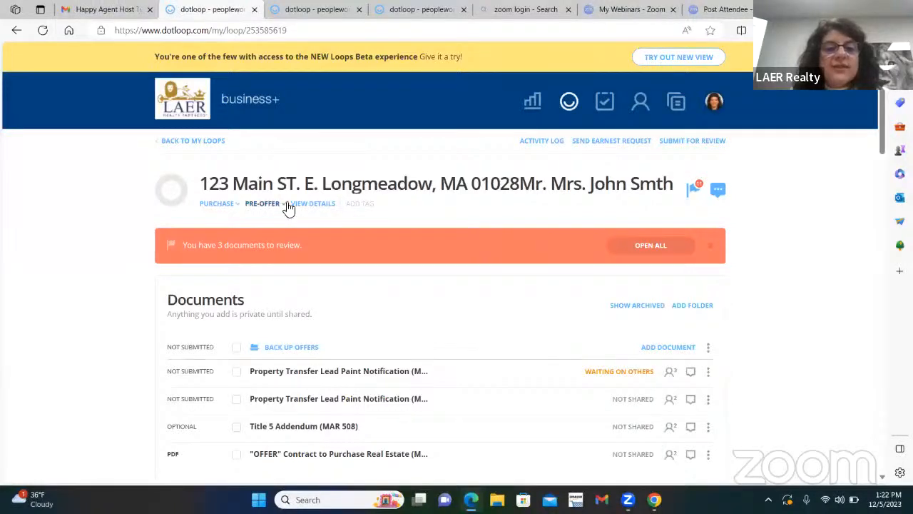
pyautogui.click(284, 206)
pyautogui.click(268, 234)
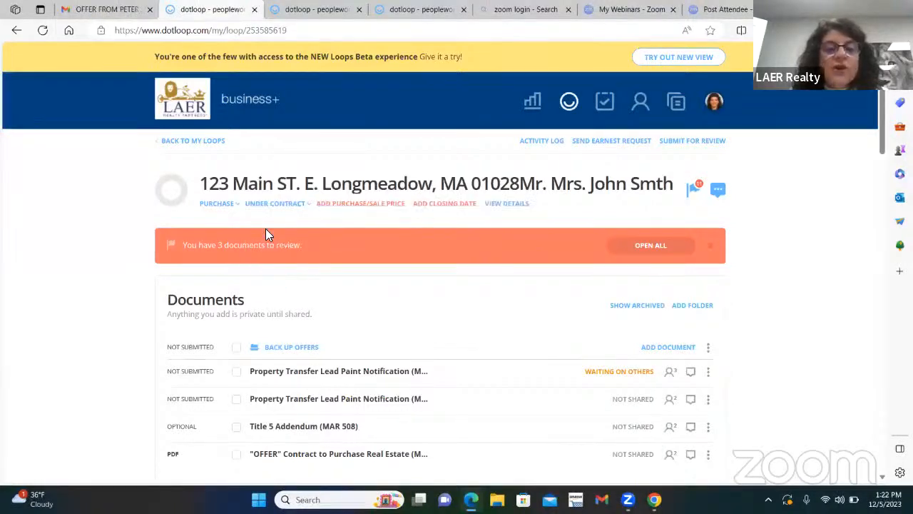
# Add a $750,000 purchase/sale price and a December 31, 2023 closing date.
pyautogui.click(336, 204)
pyautogui.write('75000')
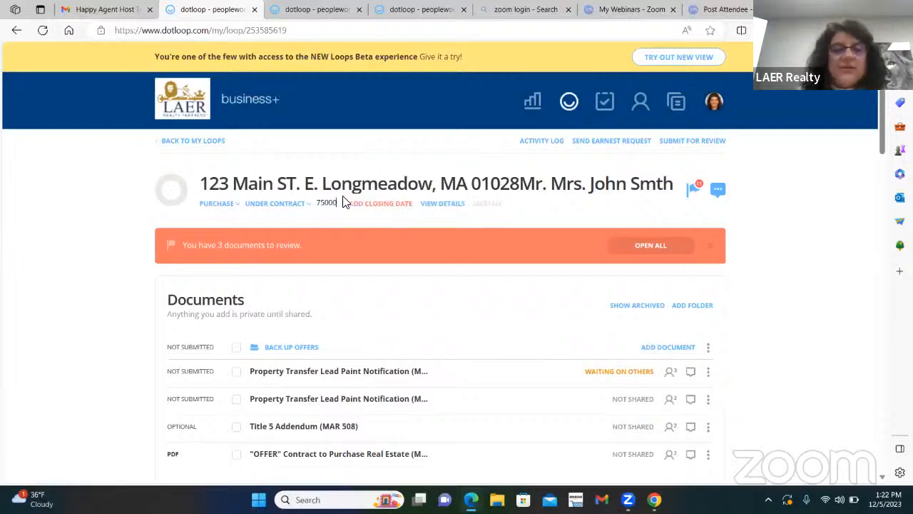
pyautogui.press('Return')
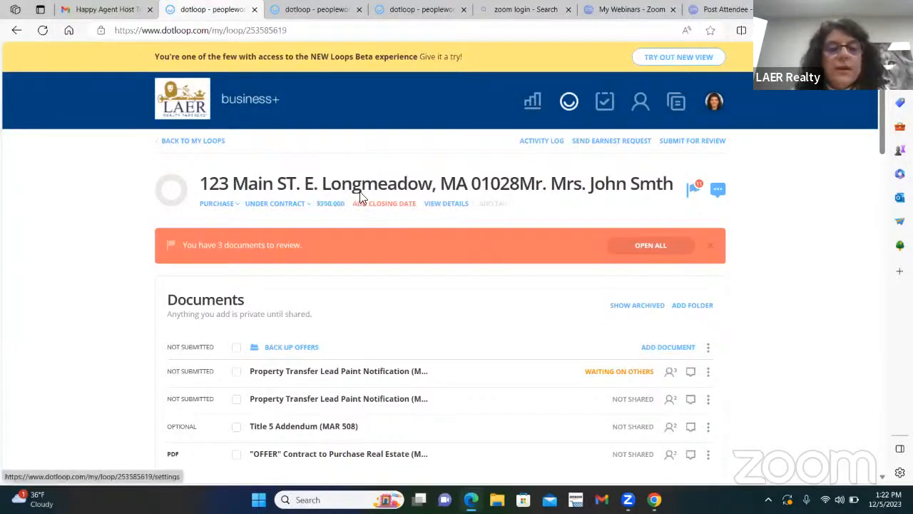
pyautogui.click(398, 204)
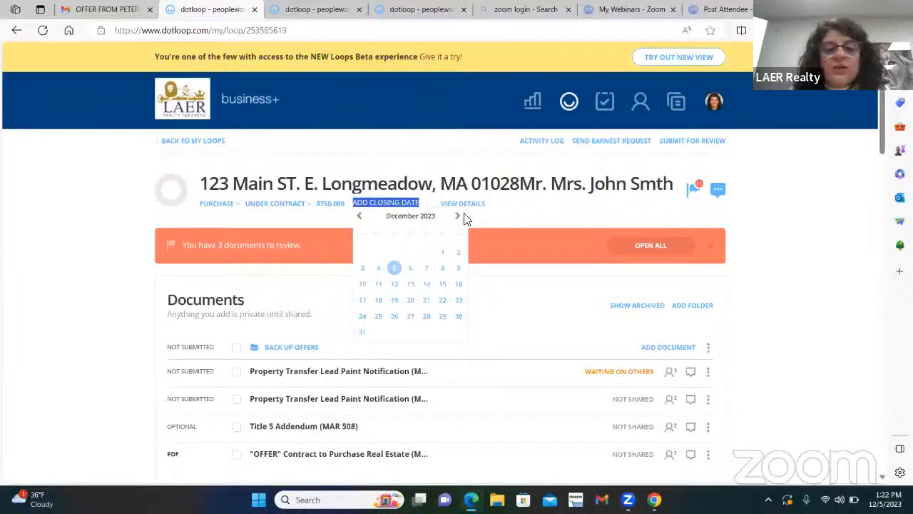
pyautogui.click(362, 333)
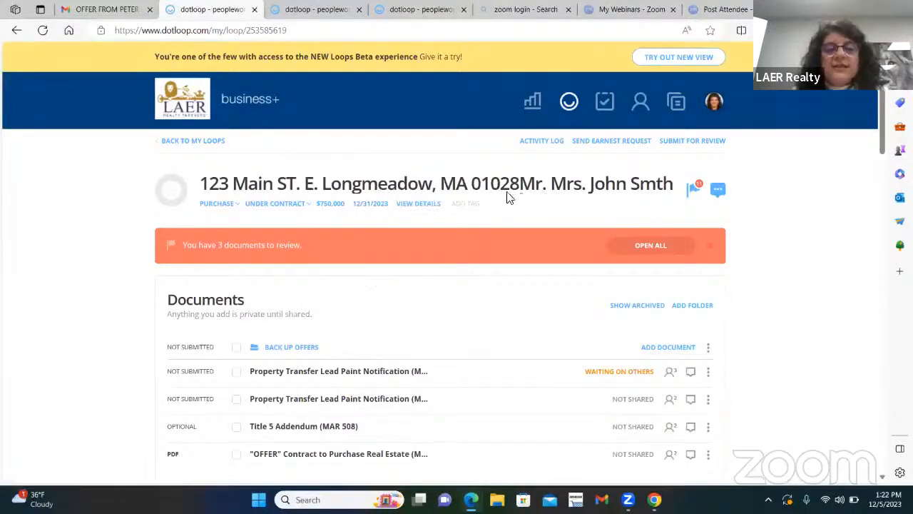
pyautogui.click(534, 101)
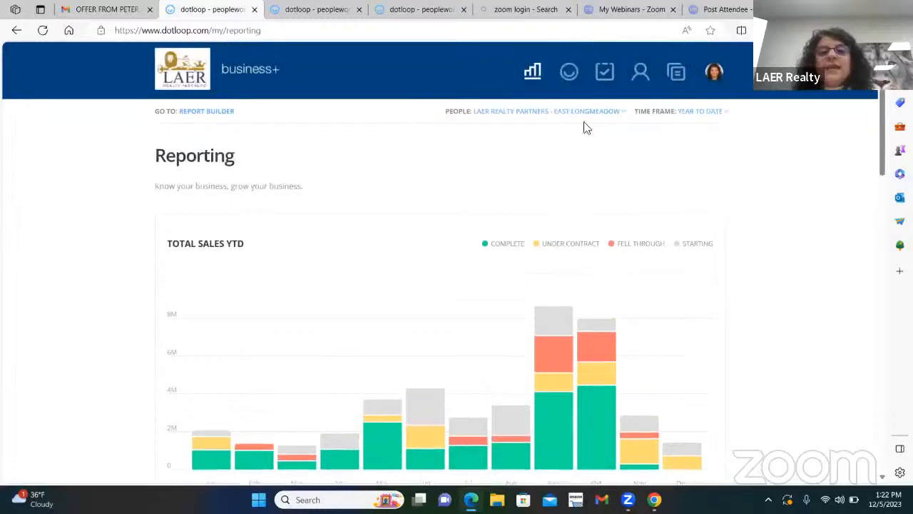
pyautogui.click(568, 72)
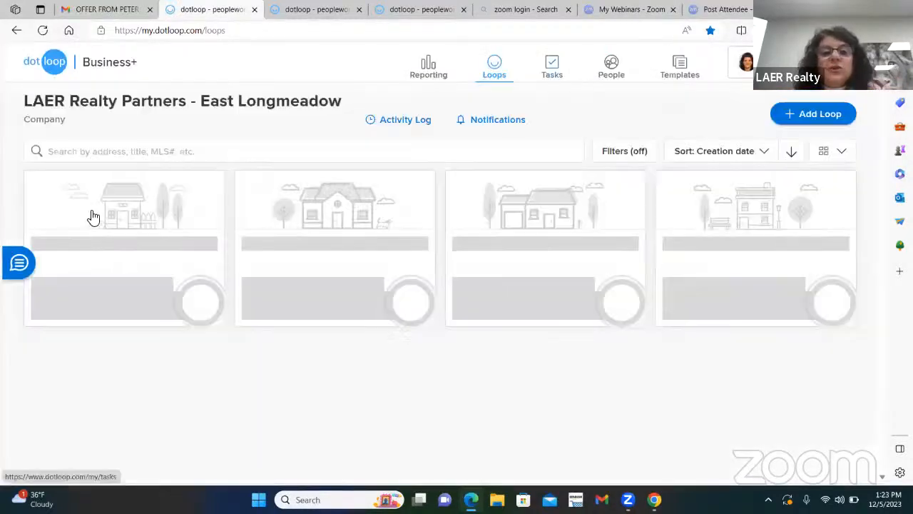
pyautogui.click(129, 250)
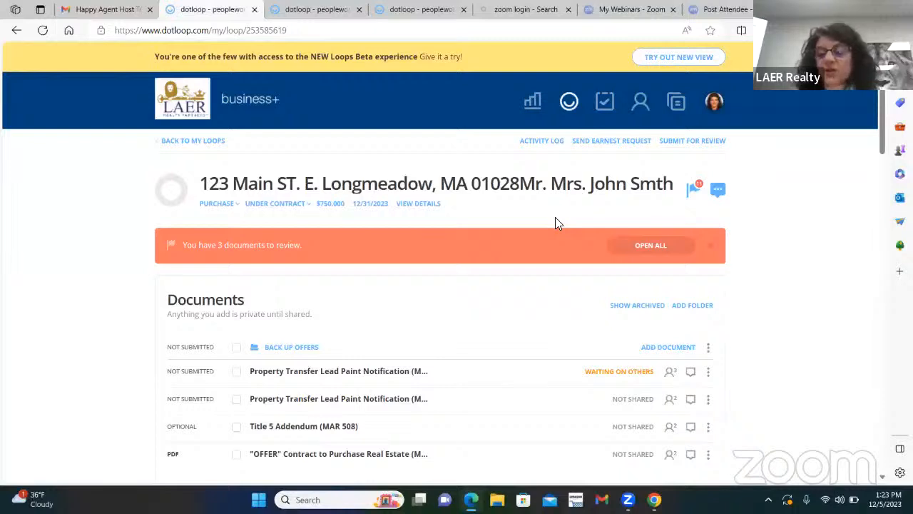
pyautogui.click(540, 142)
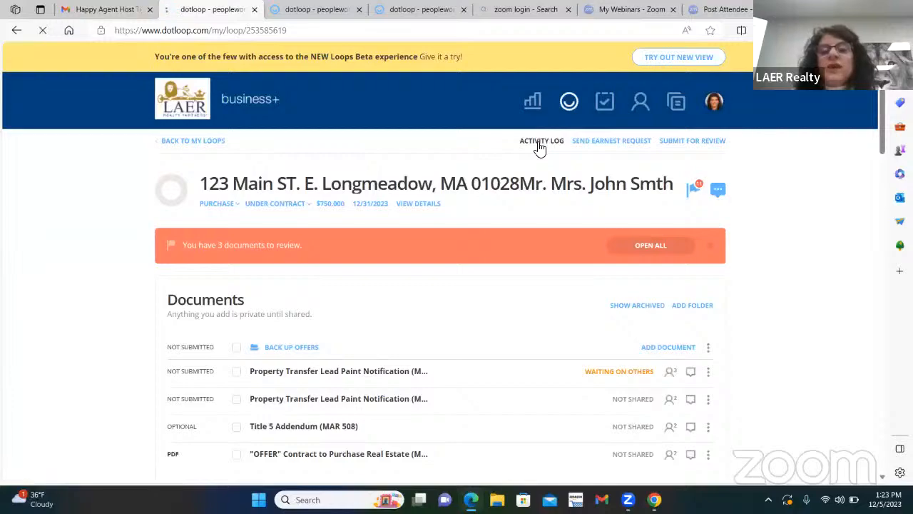
pyautogui.scroll(-4, 392, 255)
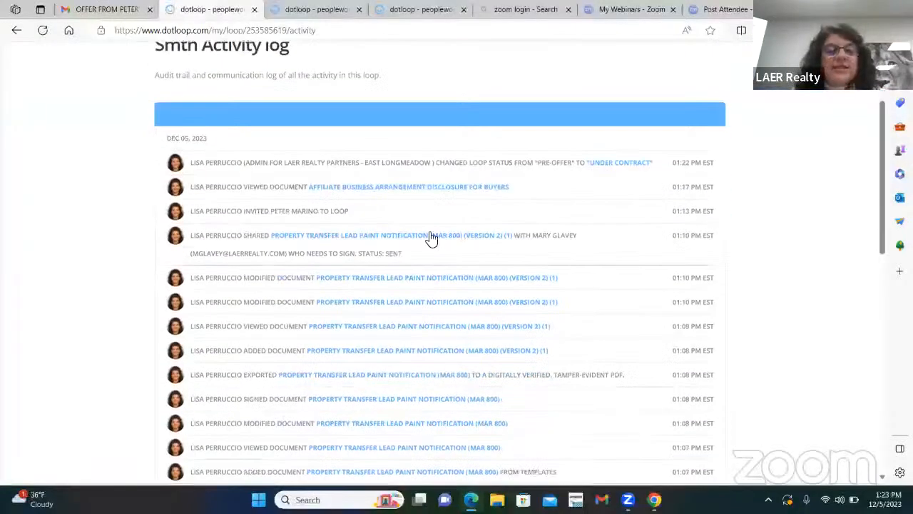
pyautogui.scroll(-7, 518, 247)
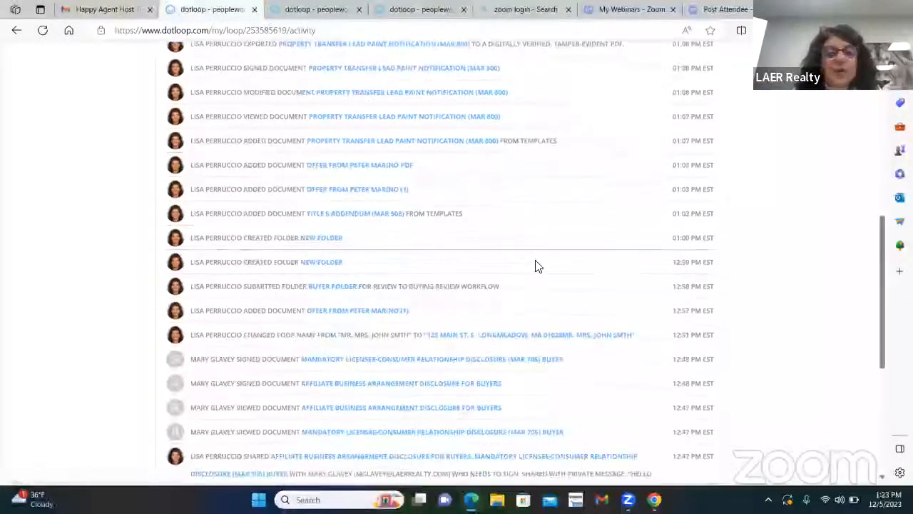
pyautogui.scroll(2, 549, 267)
pyautogui.scroll(10, 555, 267)
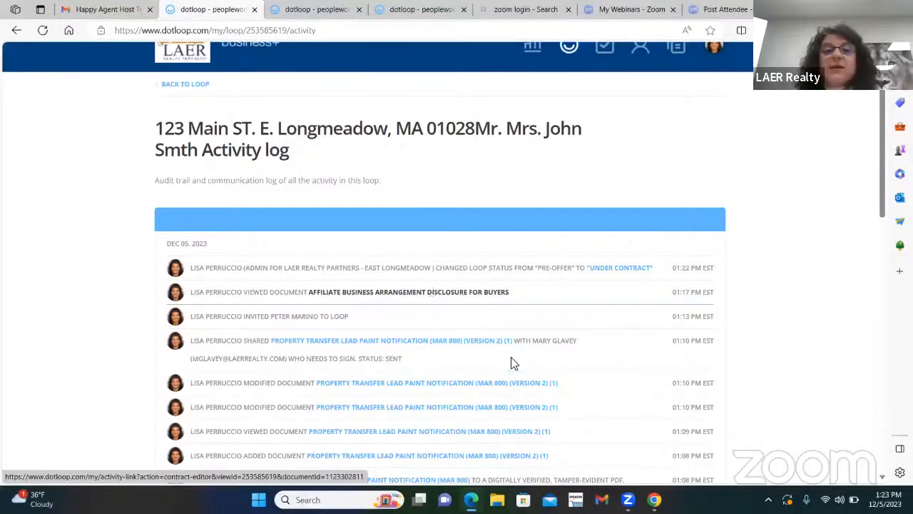
pyautogui.scroll(1, 448, 329)
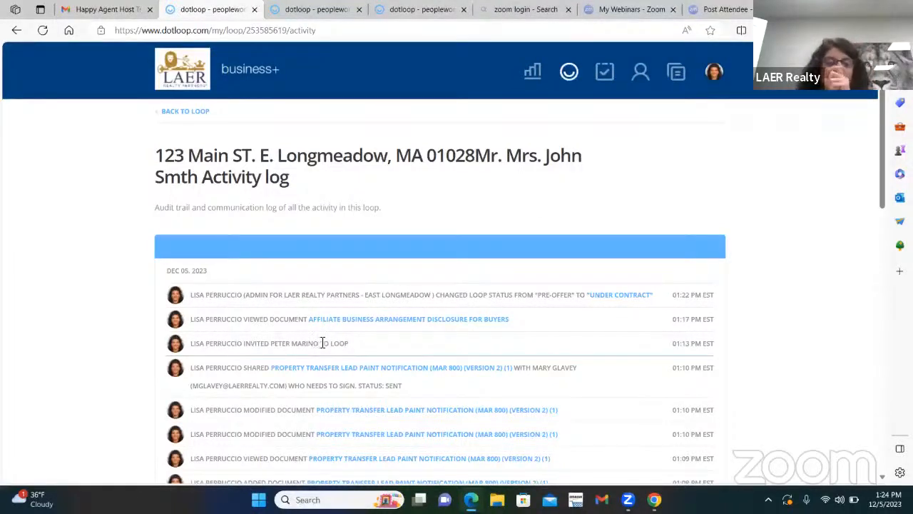
pyautogui.click(197, 112)
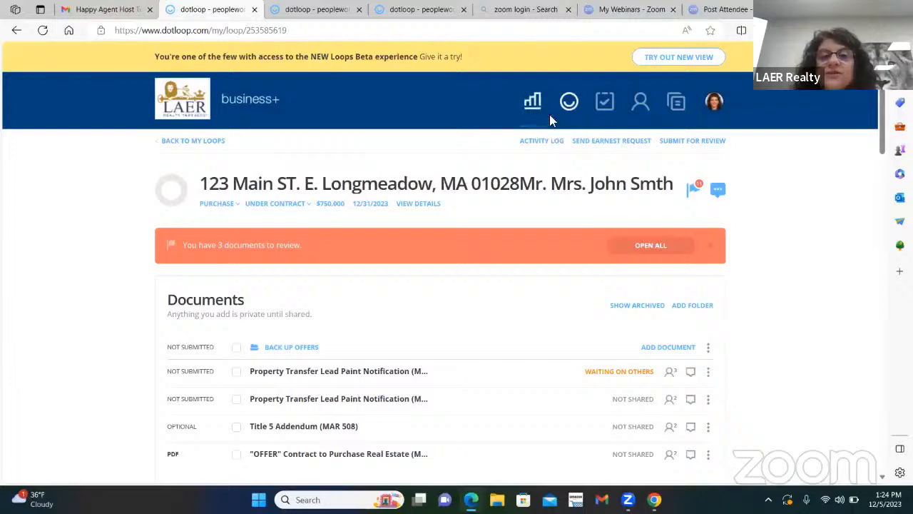
# From the refreshed Loops page, browse the account-wide Activity Log of the last 7 days.
pyautogui.click(572, 104)
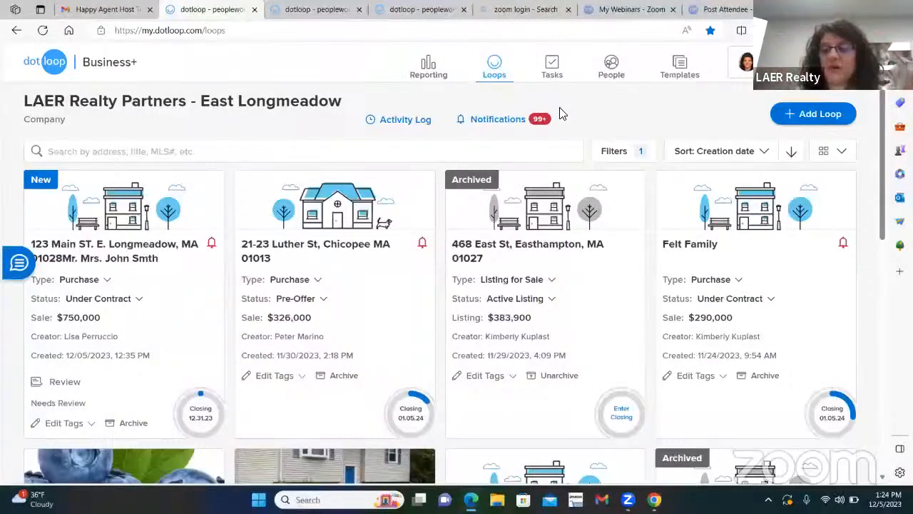
pyautogui.click(501, 66)
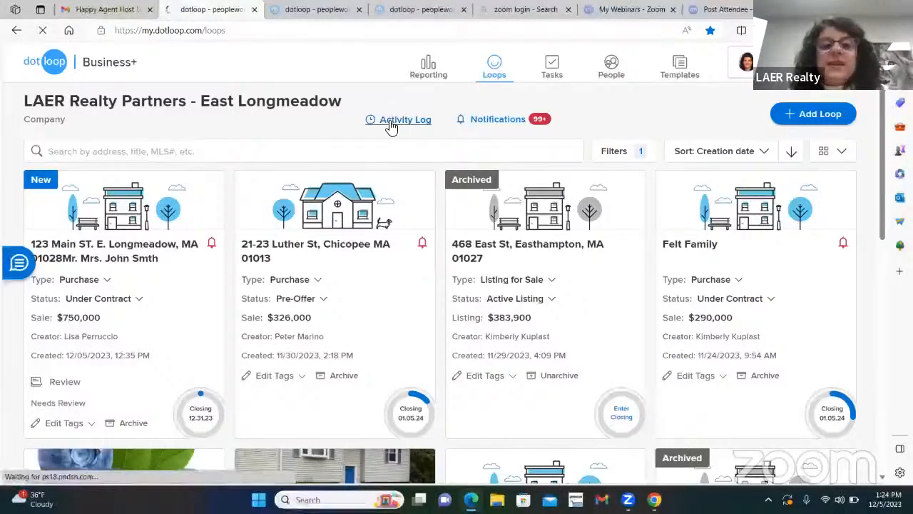
pyautogui.click(391, 123)
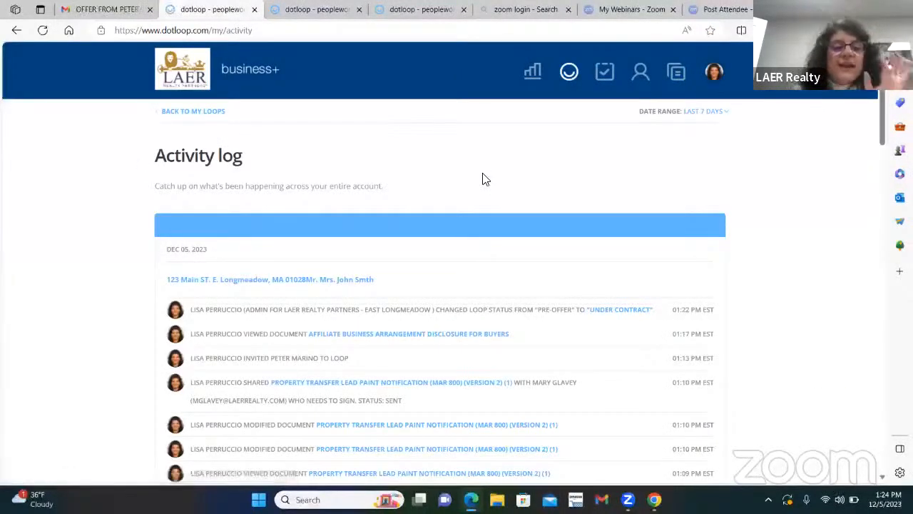
pyautogui.scroll(-20, 483, 177)
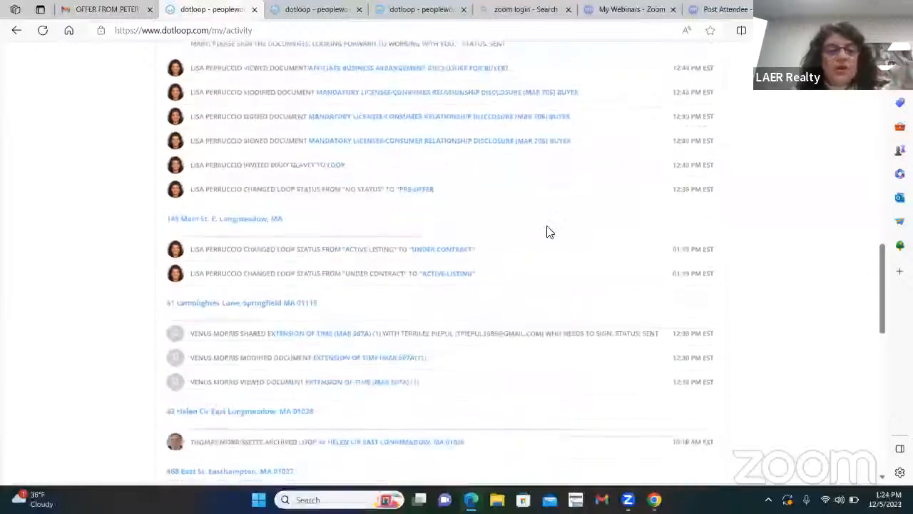
pyautogui.scroll(-2, 542, 232)
pyautogui.scroll(-4, 490, 200)
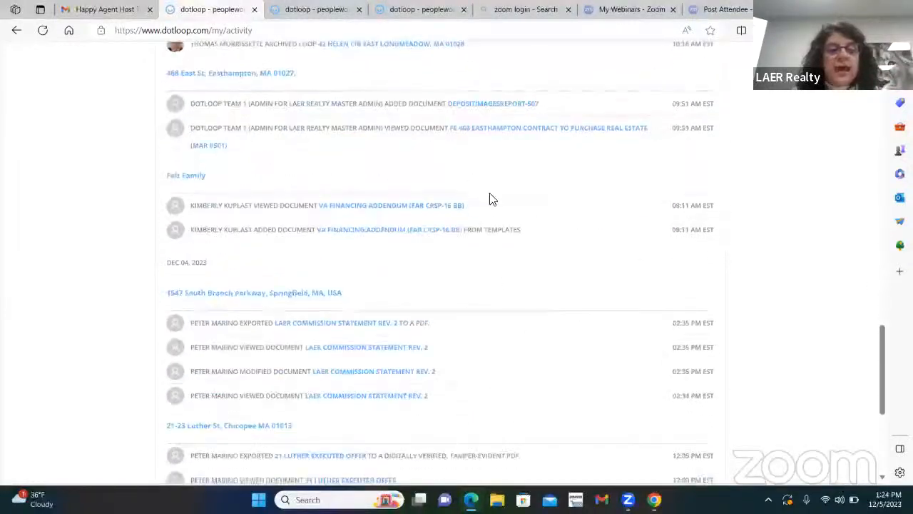
pyautogui.scroll(-5, 492, 199)
pyautogui.scroll(1, 488, 268)
pyautogui.scroll(20, 489, 266)
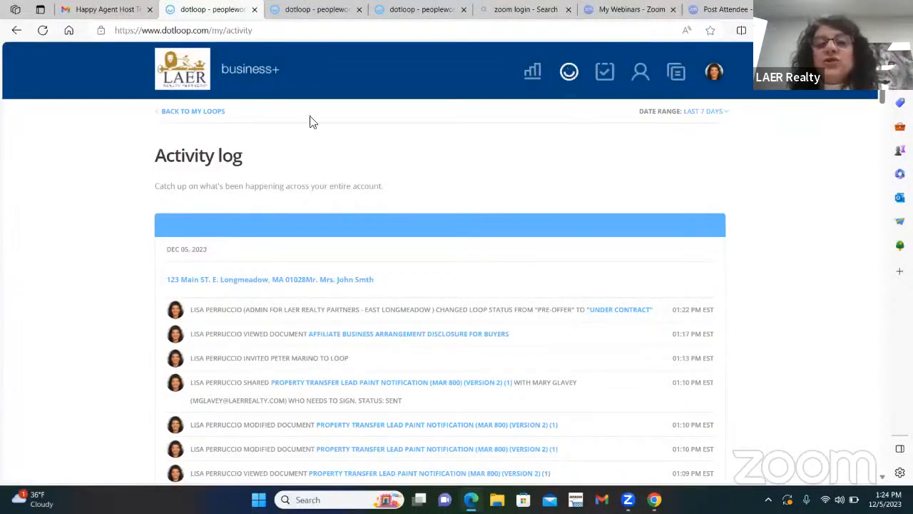
pyautogui.click(193, 114)
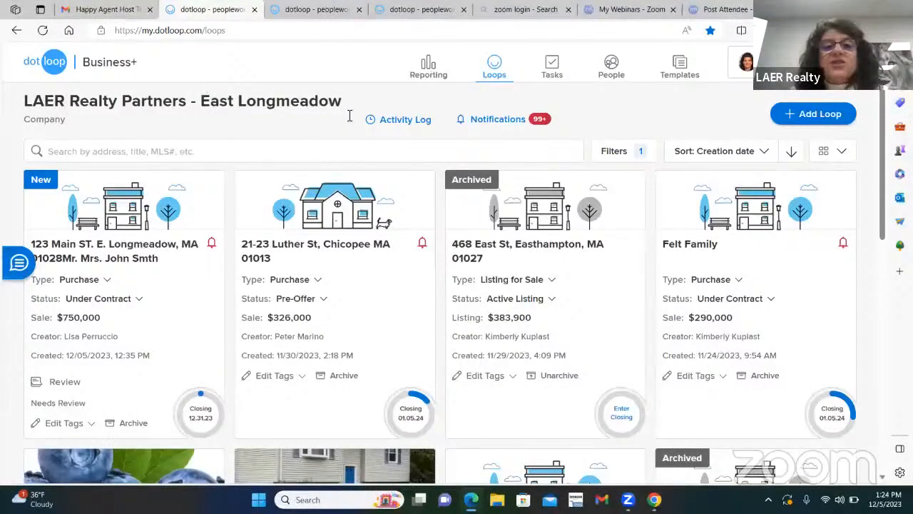
pyautogui.click(288, 248)
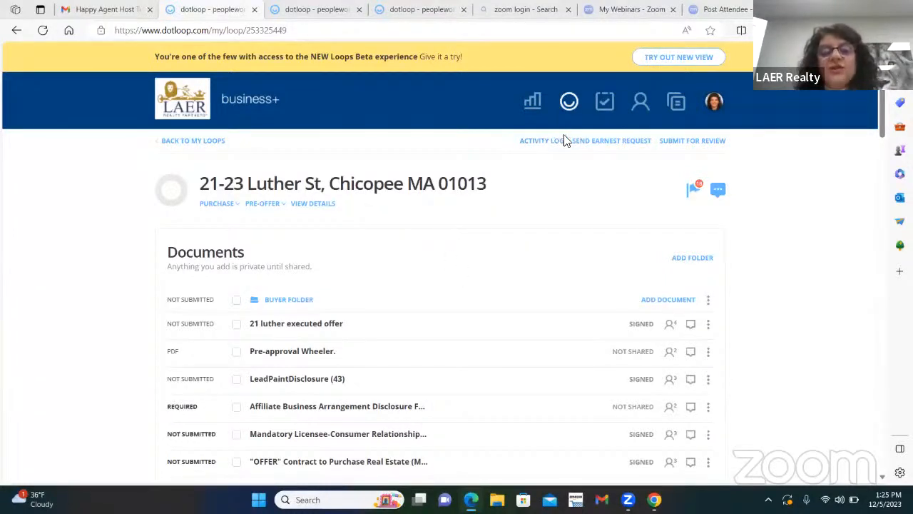
pyautogui.click(213, 141)
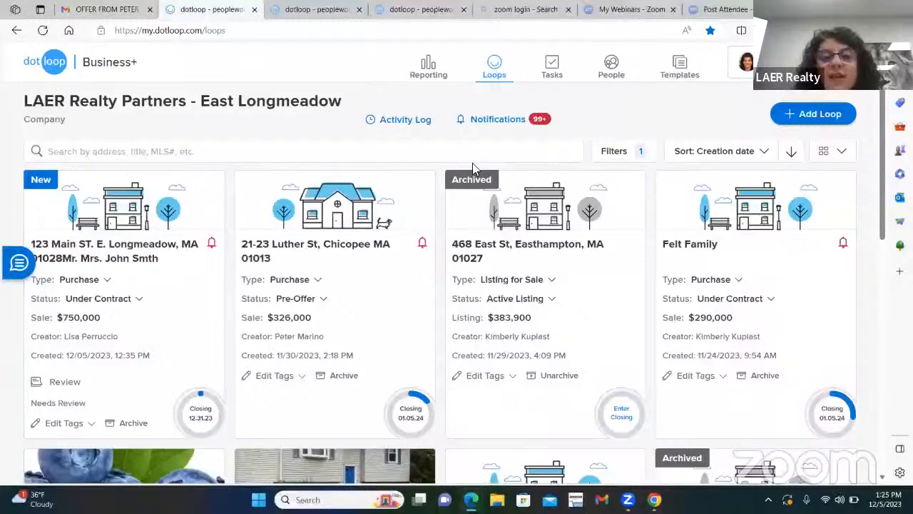
# Open the Luther St loop's status options and close them, leaving it at Pre-Offer.
pyautogui.click(329, 298)
pyautogui.scroll(-1, 321, 299)
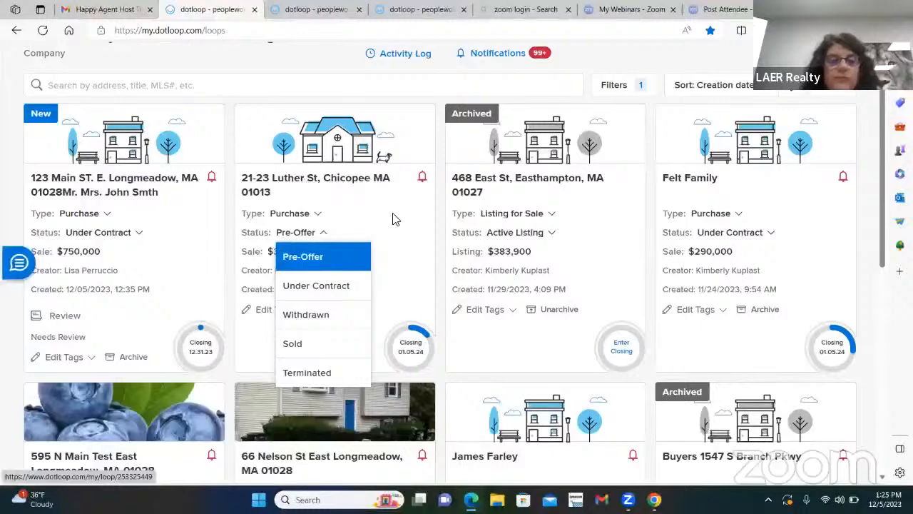
pyautogui.click(291, 254)
# Open the 123 Main St loop and pick Terminated from its Under Contract status menu.
pyautogui.click(136, 191)
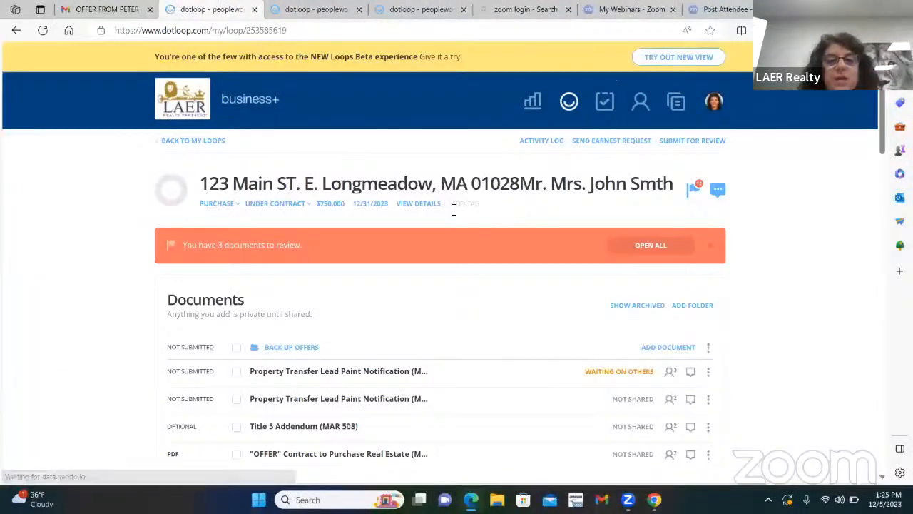
pyautogui.click(309, 204)
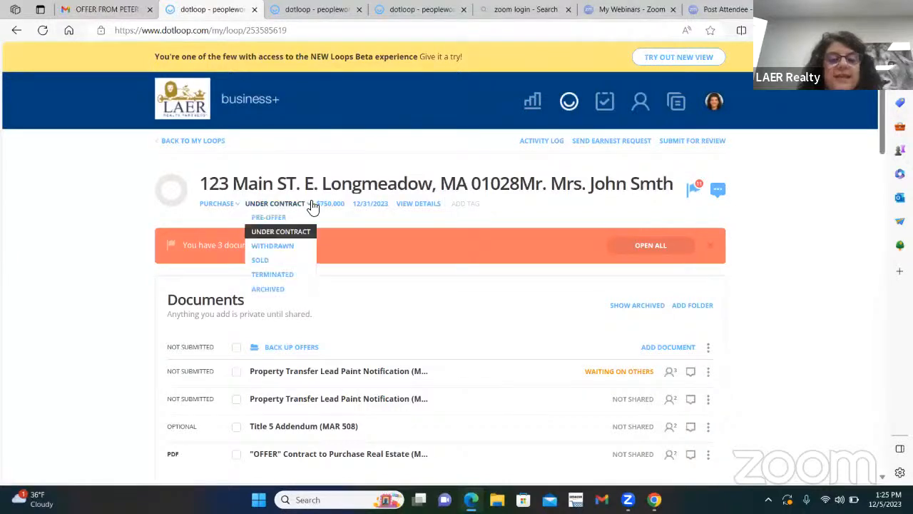
pyautogui.click(273, 278)
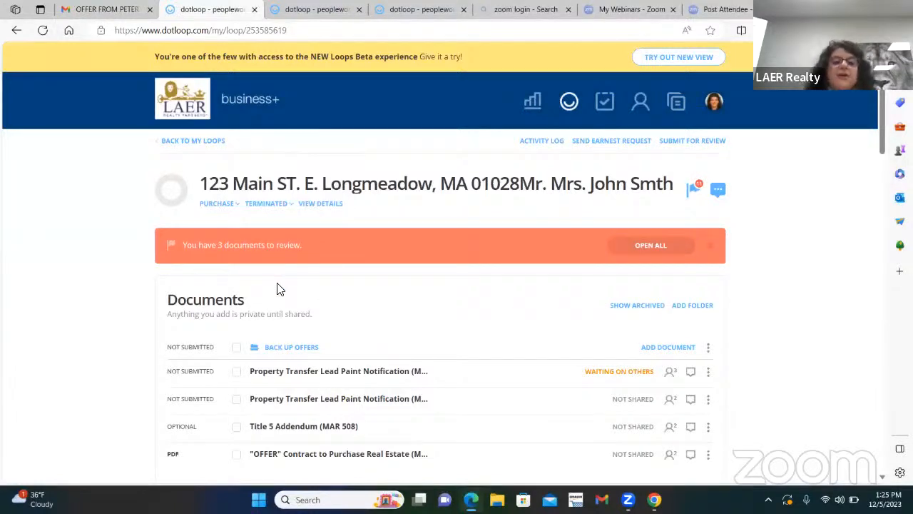
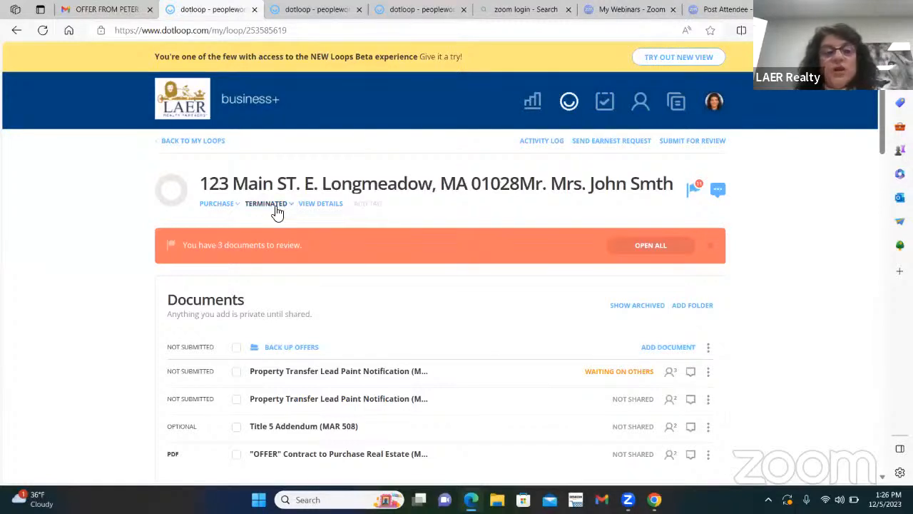
# Change the 123 Main St loop's status from Terminated to Archived, then go back to My Loops.
pyautogui.click(277, 213)
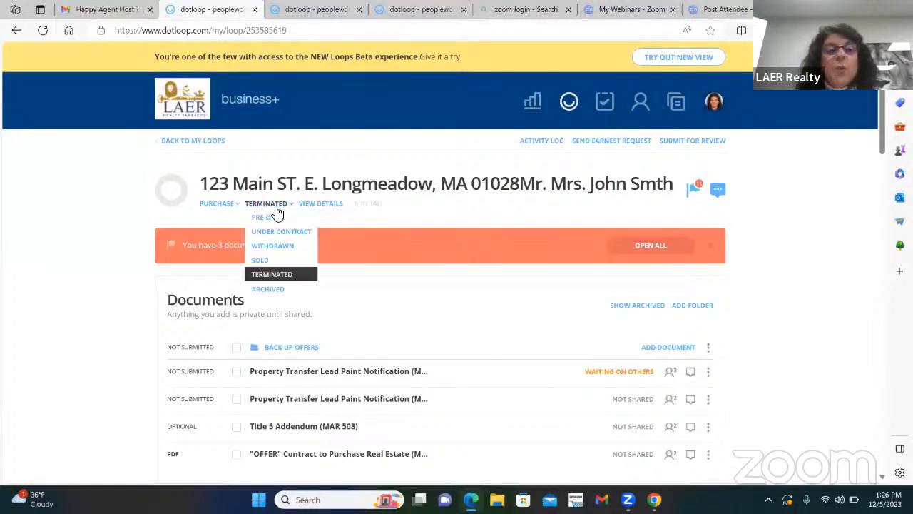
pyautogui.click(261, 293)
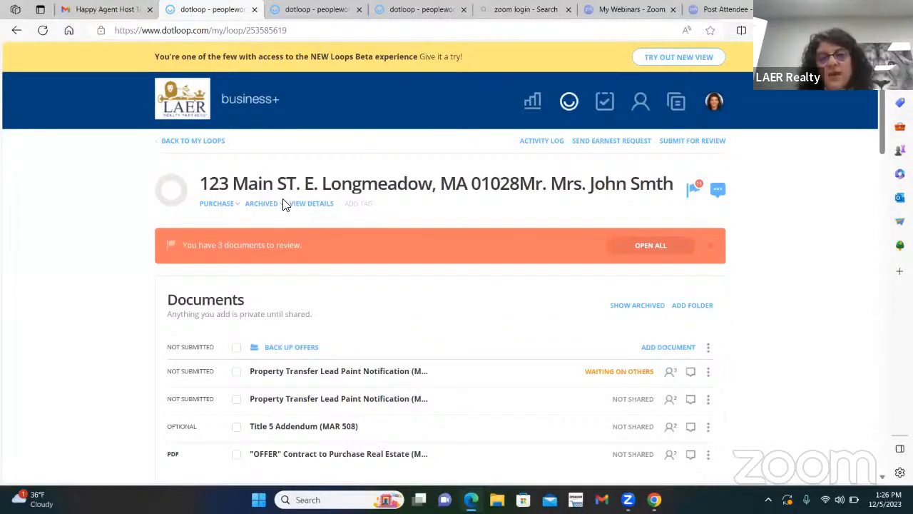
pyautogui.click(207, 141)
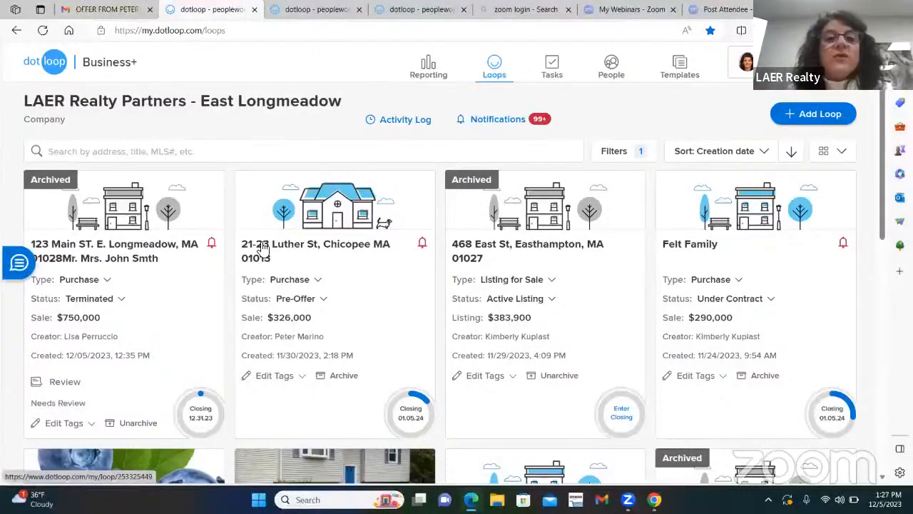
pyautogui.click(616, 64)
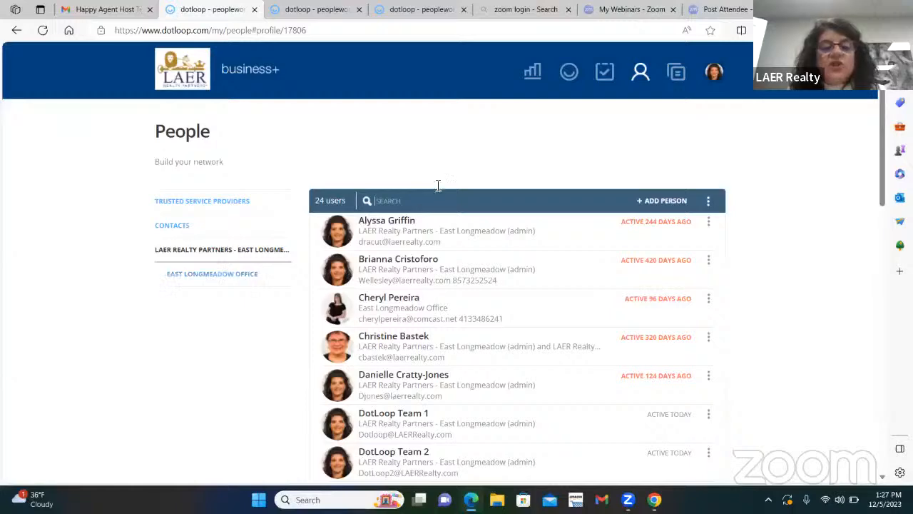
pyautogui.scroll(-3, 434, 302)
pyautogui.scroll(3, 435, 302)
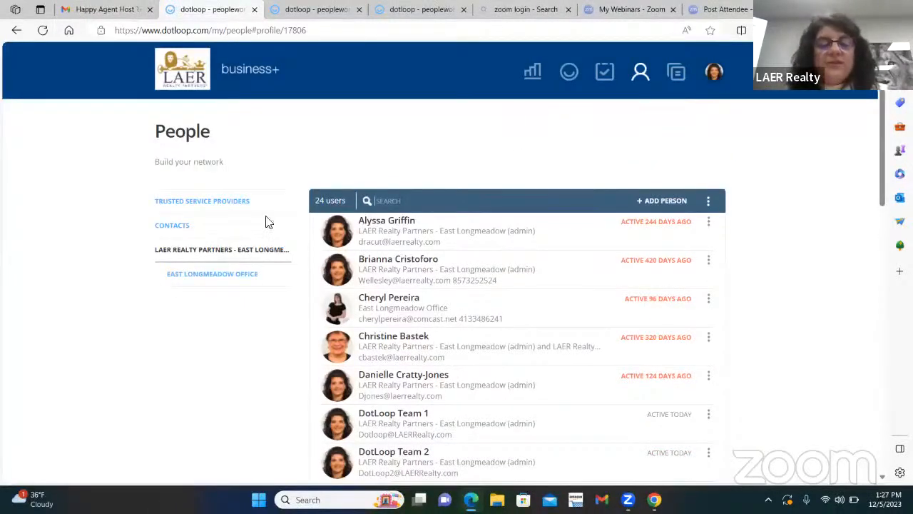
pyautogui.click(564, 79)
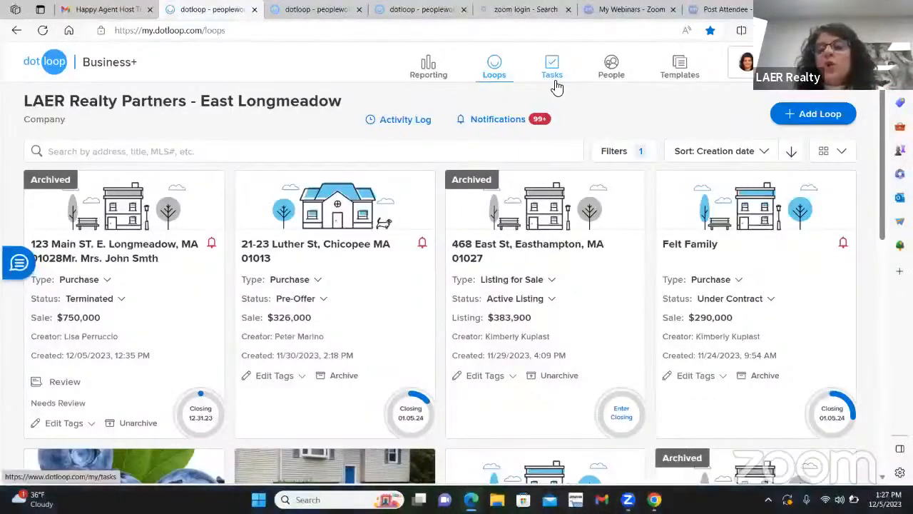
# On the People page, open and then close the Set Up Home Inspection trusted home inspectors dialog.
pyautogui.click(617, 65)
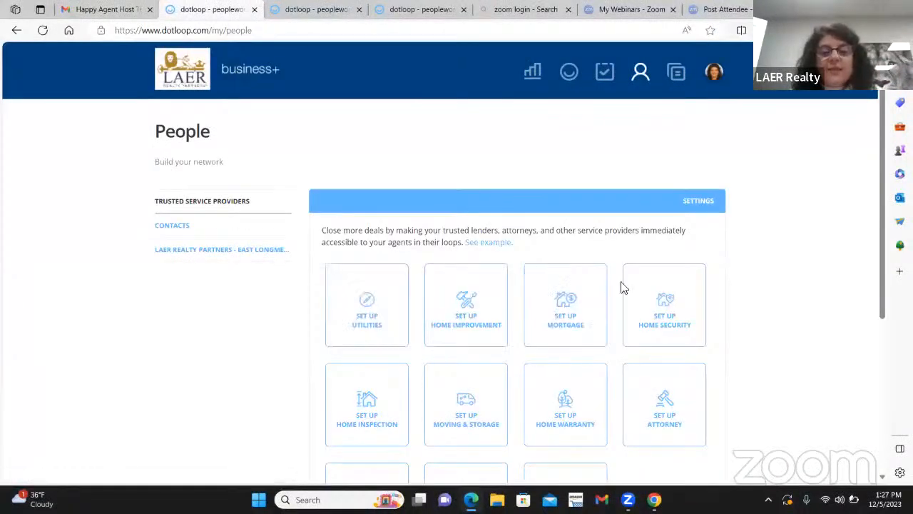
pyautogui.scroll(-1, 341, 301)
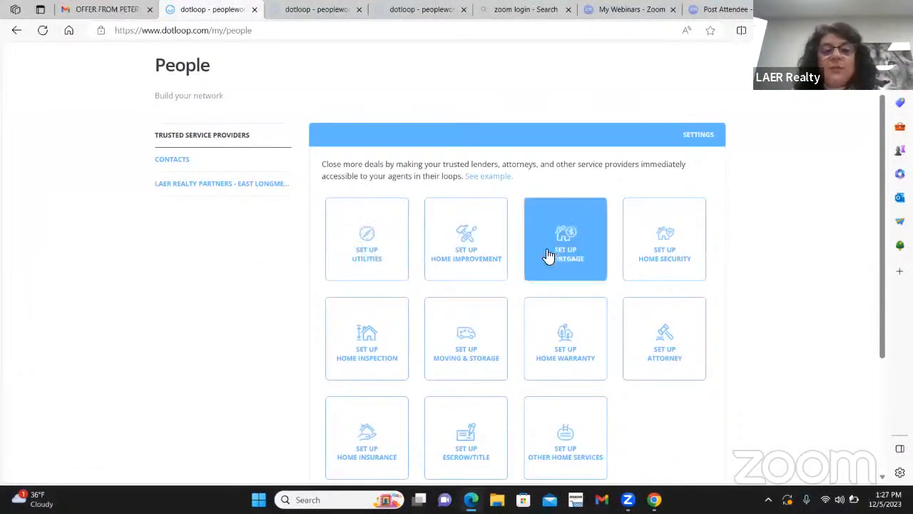
pyautogui.scroll(-1, 499, 371)
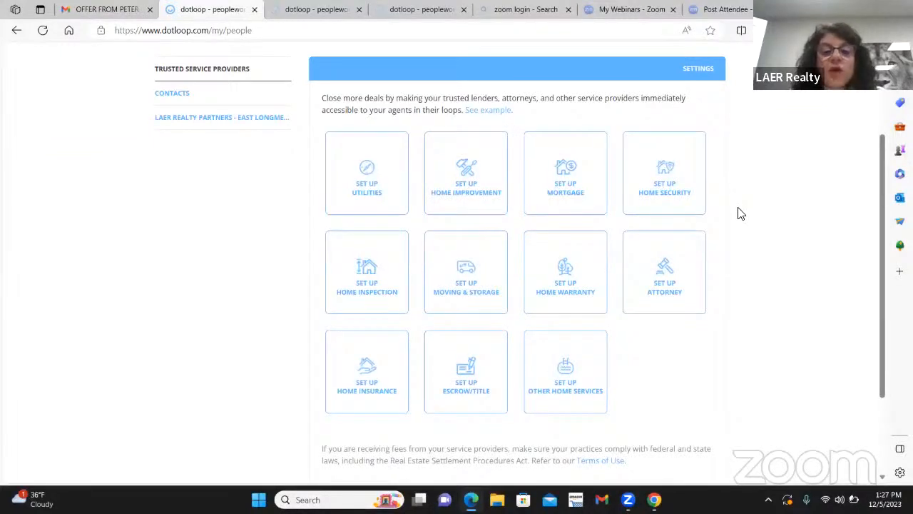
pyautogui.click(351, 298)
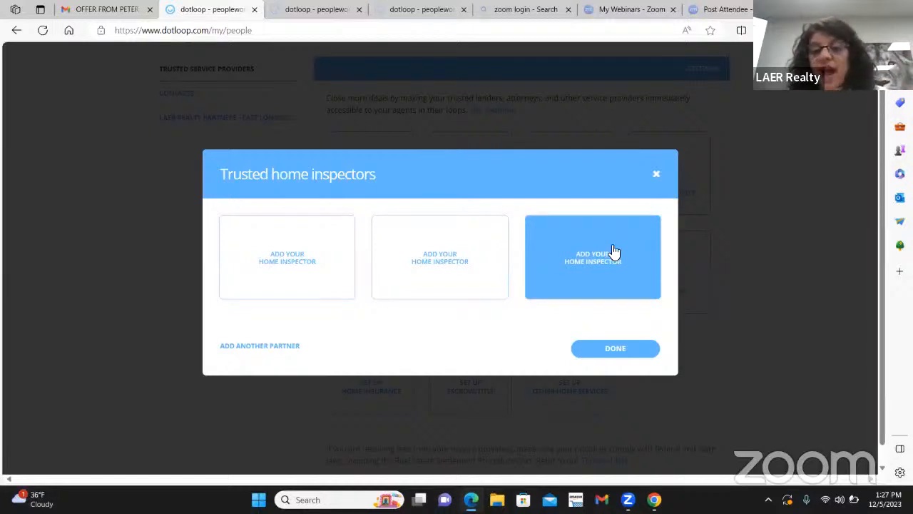
pyautogui.click(657, 174)
pyautogui.scroll(3, 575, 208)
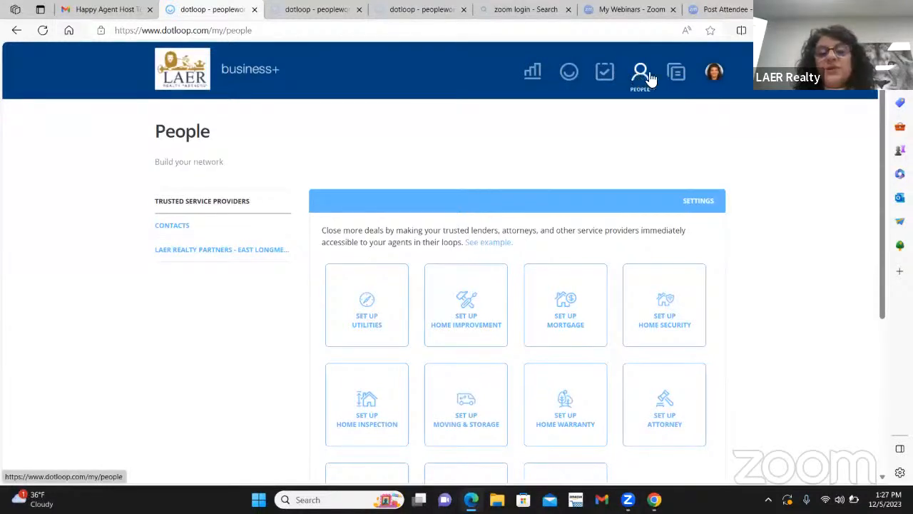
# Open My Account from the avatar menu and look through the Profiles settings.
pyautogui.click(714, 73)
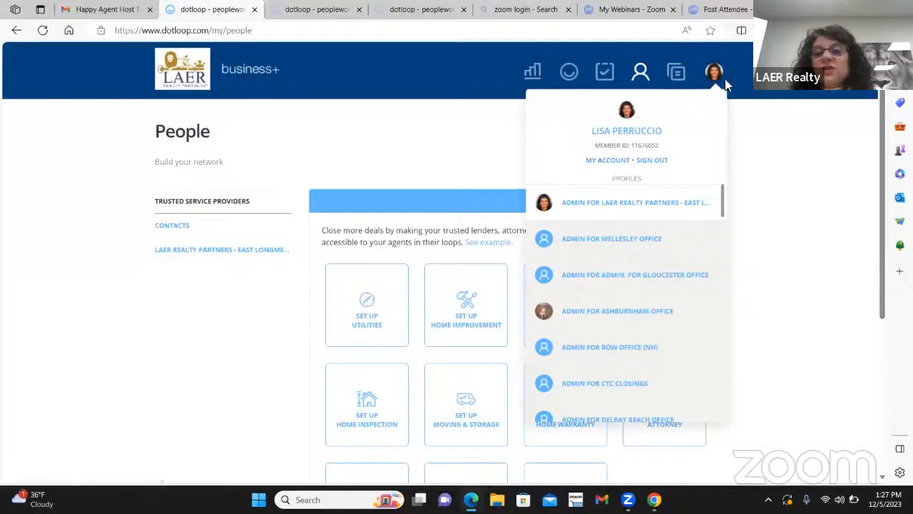
pyautogui.click(607, 164)
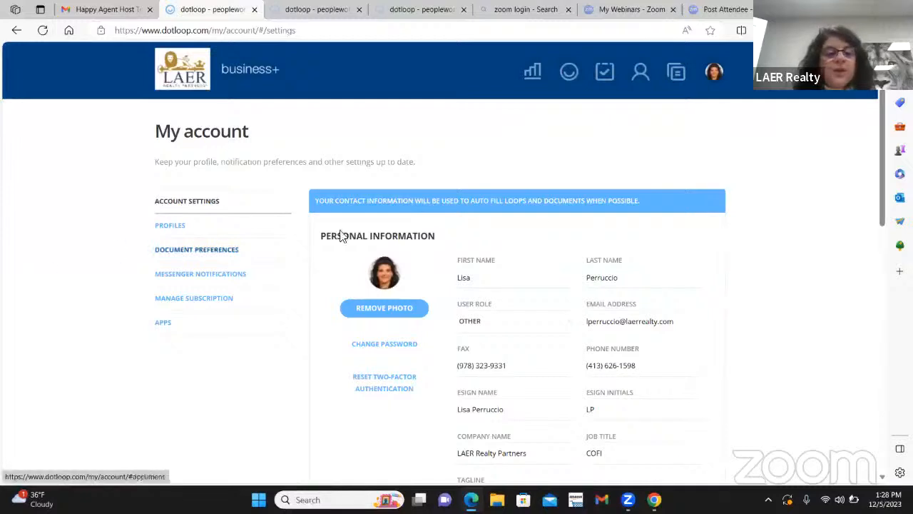
pyautogui.scroll(-3, 709, 227)
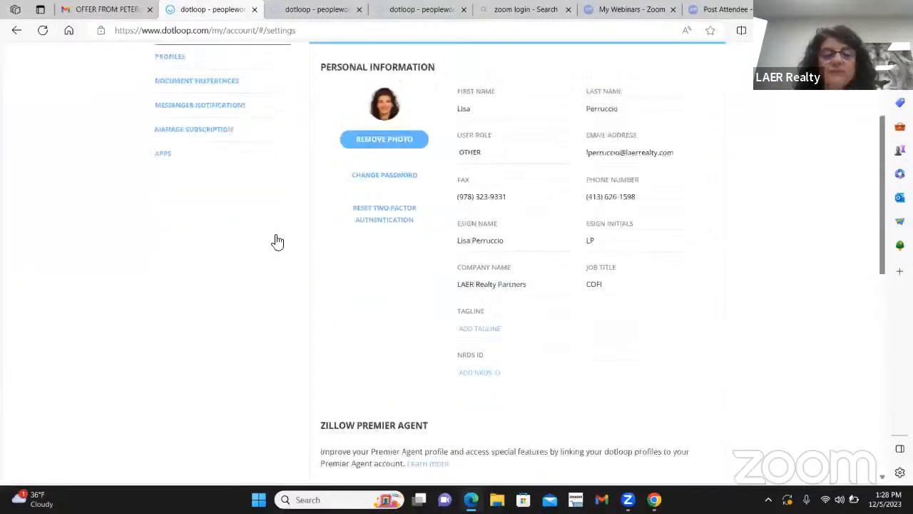
pyautogui.scroll(3, 277, 240)
pyautogui.click(170, 230)
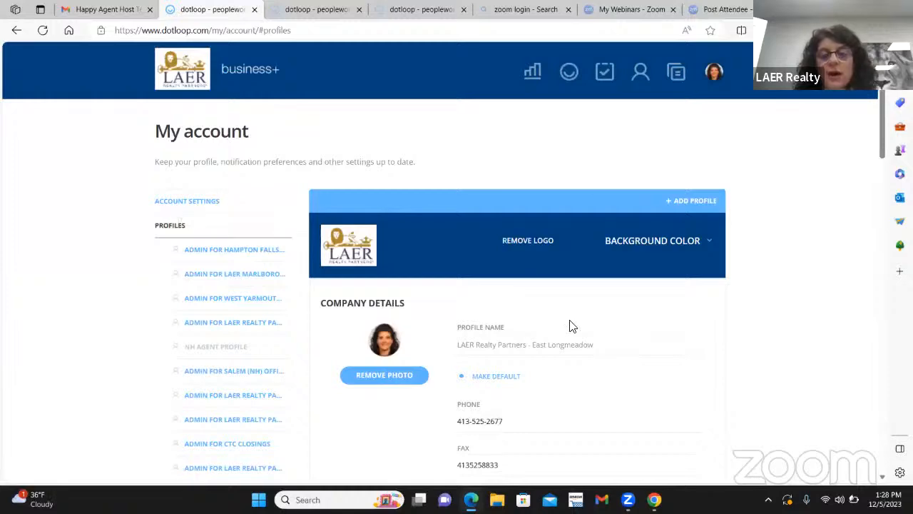
pyautogui.scroll(-3, 606, 318)
pyautogui.scroll(-3, 606, 246)
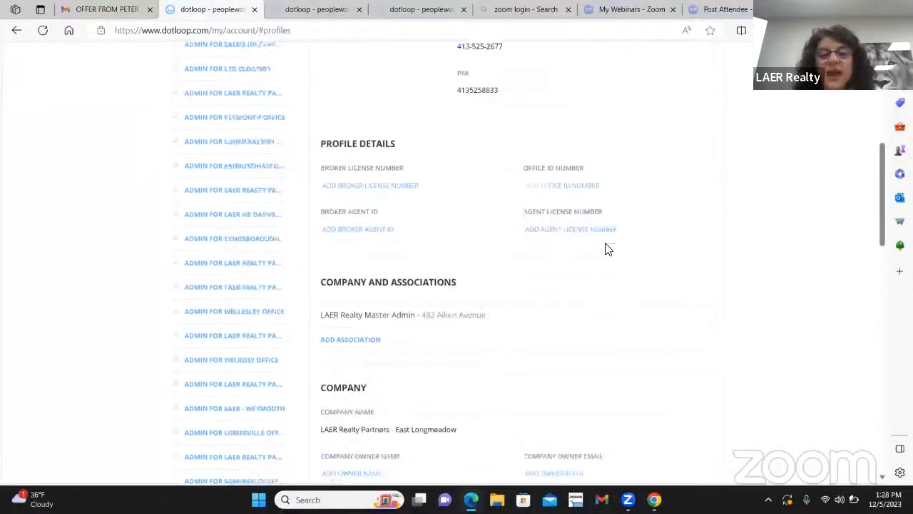
pyautogui.scroll(-4, 605, 249)
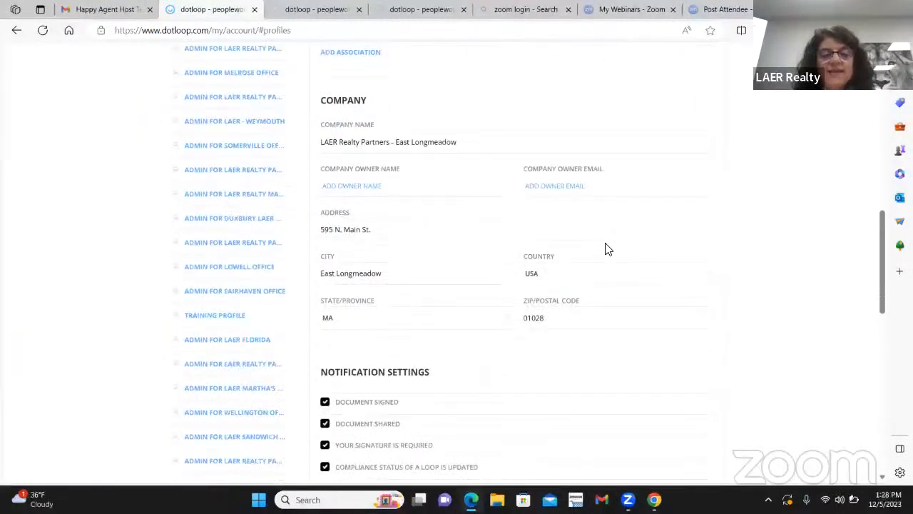
pyautogui.scroll(-2, 606, 248)
pyautogui.scroll(6, 606, 248)
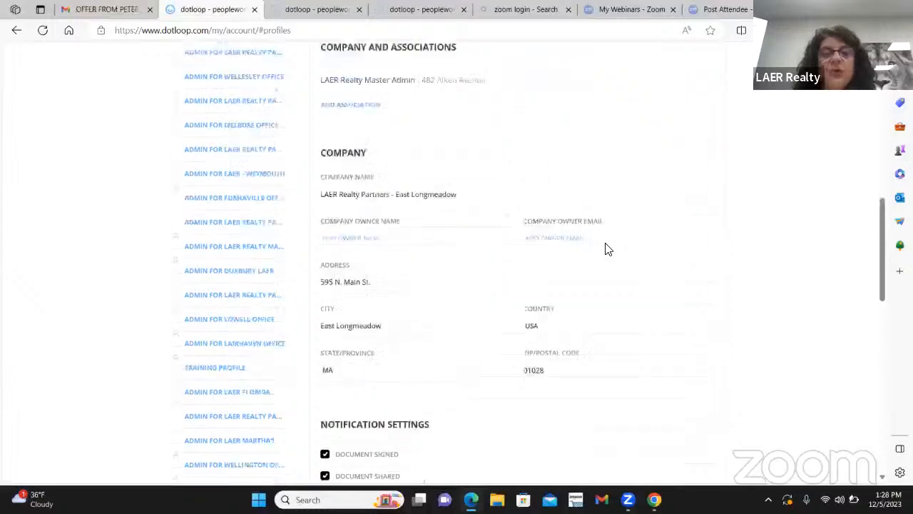
pyautogui.scroll(3, 606, 248)
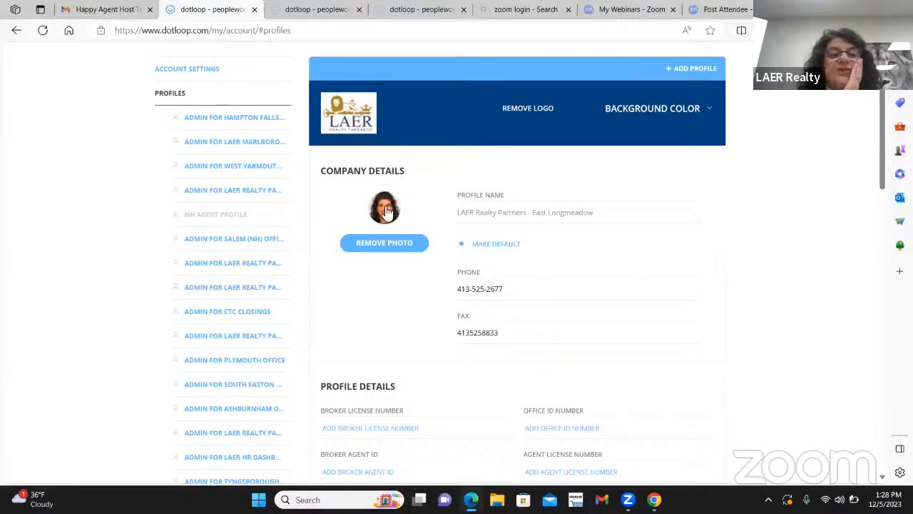
pyautogui.scroll(2, 187, 189)
# Review the personal information on the Account Settings page.
pyautogui.click(196, 142)
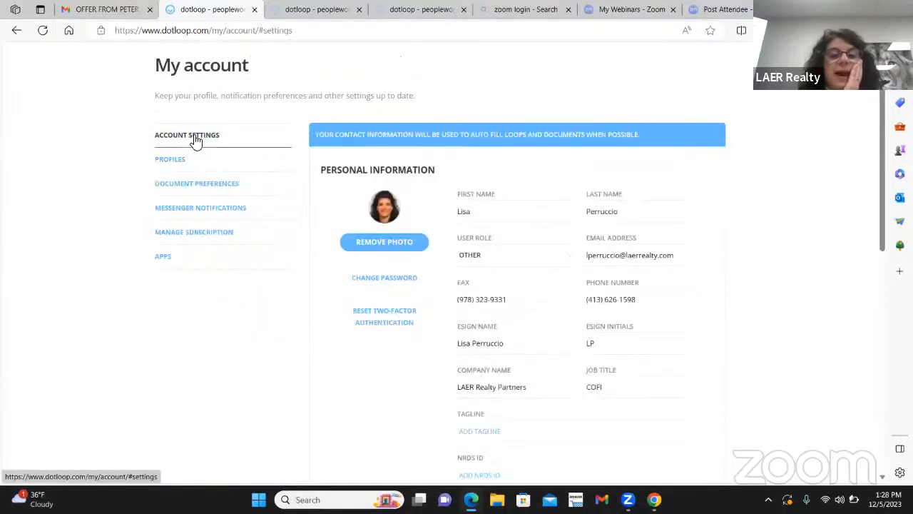
pyautogui.scroll(-2, 634, 270)
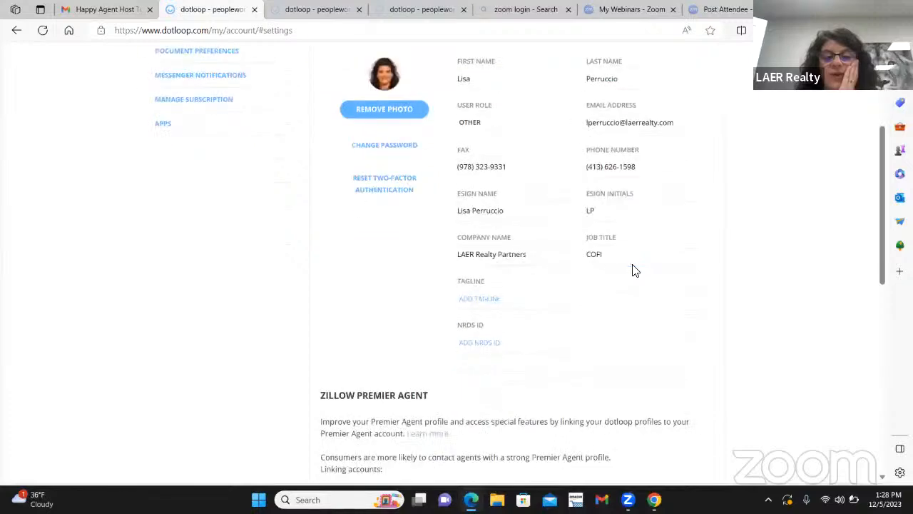
pyautogui.scroll(-3, 636, 268)
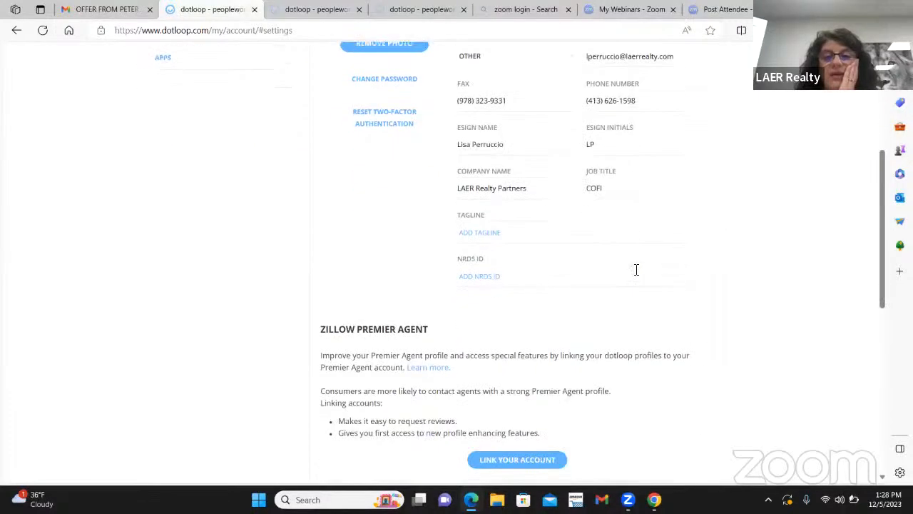
pyautogui.scroll(3, 635, 264)
pyautogui.scroll(3, 634, 259)
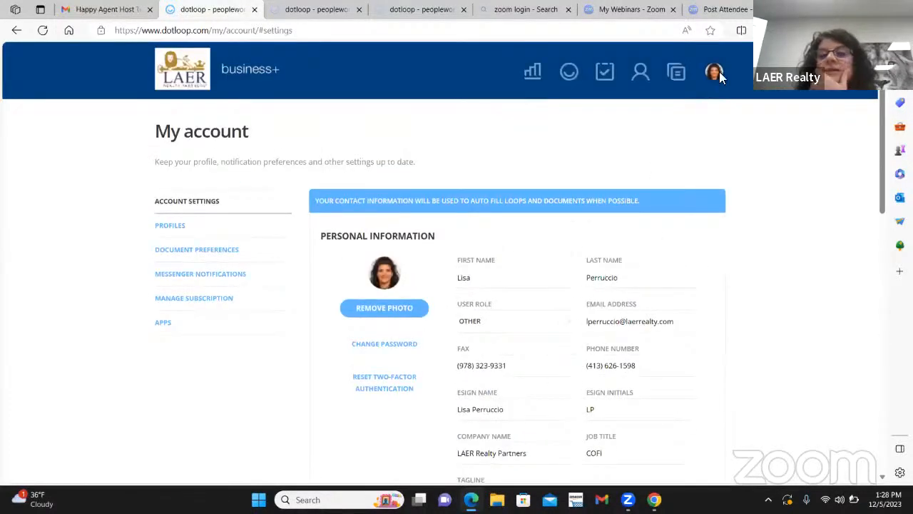
# Pick Training Profile from the avatar's profile list to load its East Longmeadow Office loops.
pyautogui.click(714, 72)
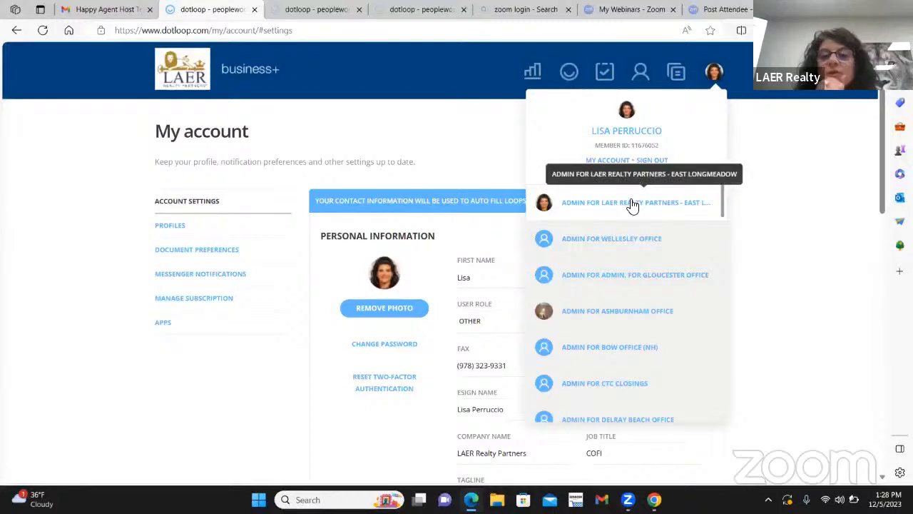
pyautogui.scroll(-2, 620, 266)
pyautogui.scroll(2, 628, 250)
pyautogui.scroll(-1, 639, 241)
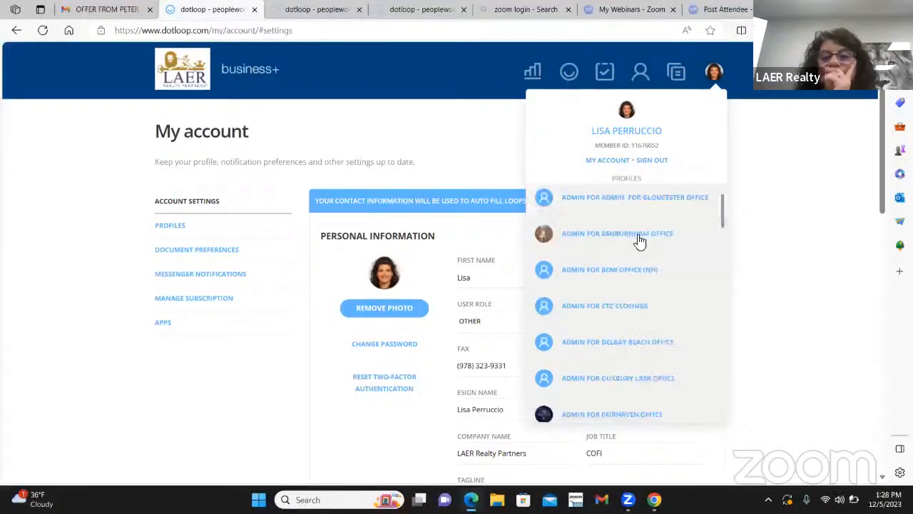
pyautogui.scroll(1, 640, 236)
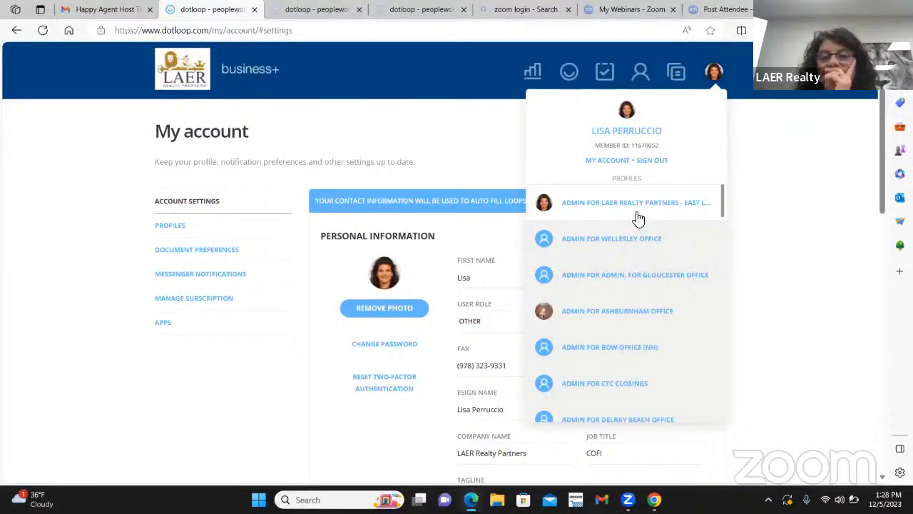
pyautogui.scroll(-5, 614, 357)
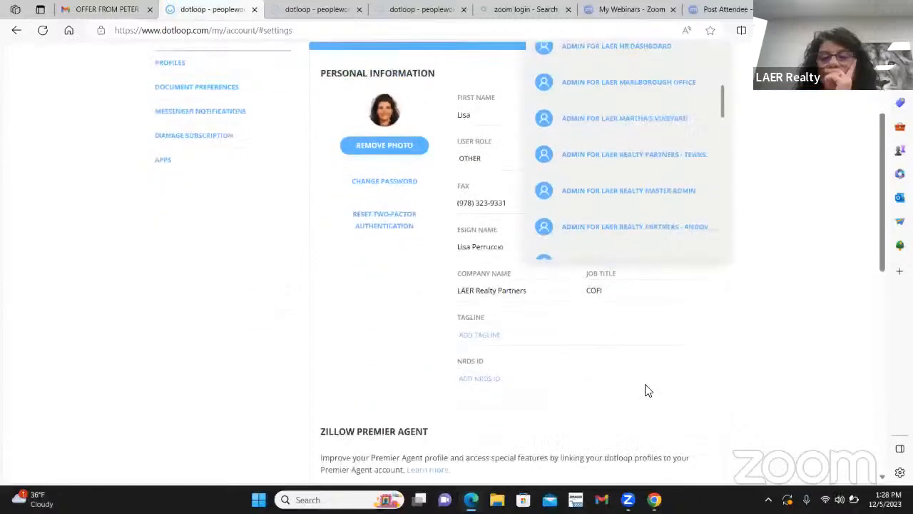
pyautogui.scroll(-2, 644, 391)
pyautogui.scroll(5, 697, 164)
pyautogui.click(715, 73)
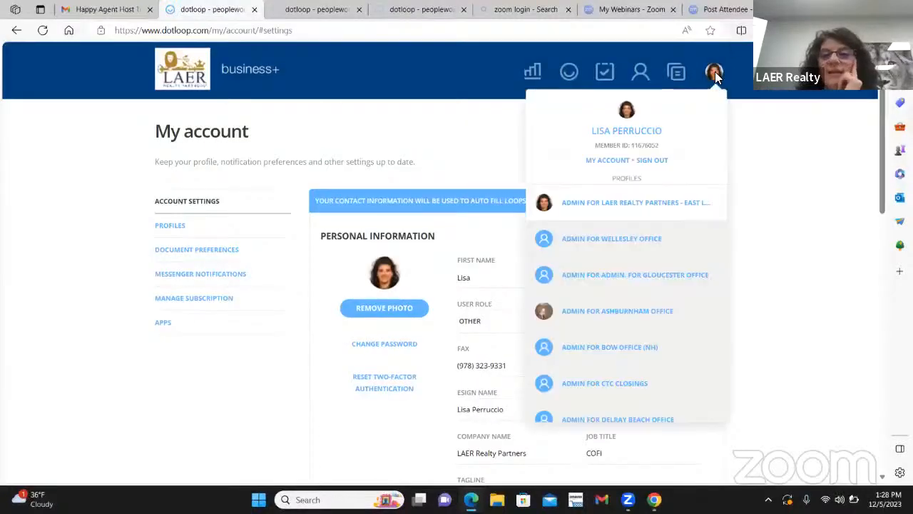
pyautogui.scroll(-5, 686, 247)
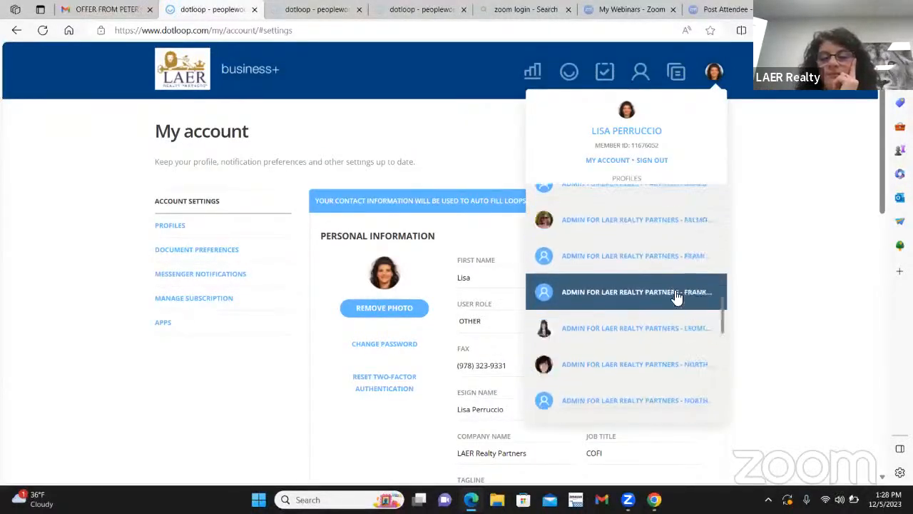
pyautogui.scroll(-8, 676, 297)
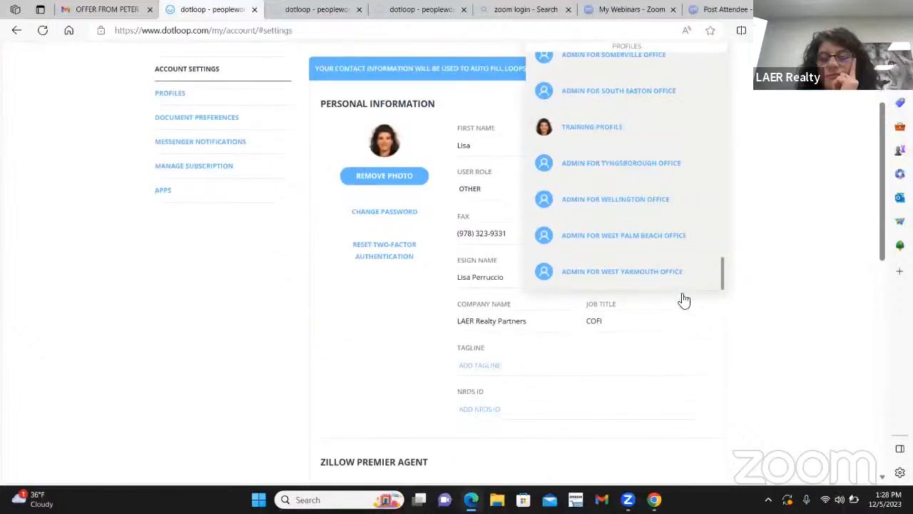
pyautogui.scroll(5, 686, 271)
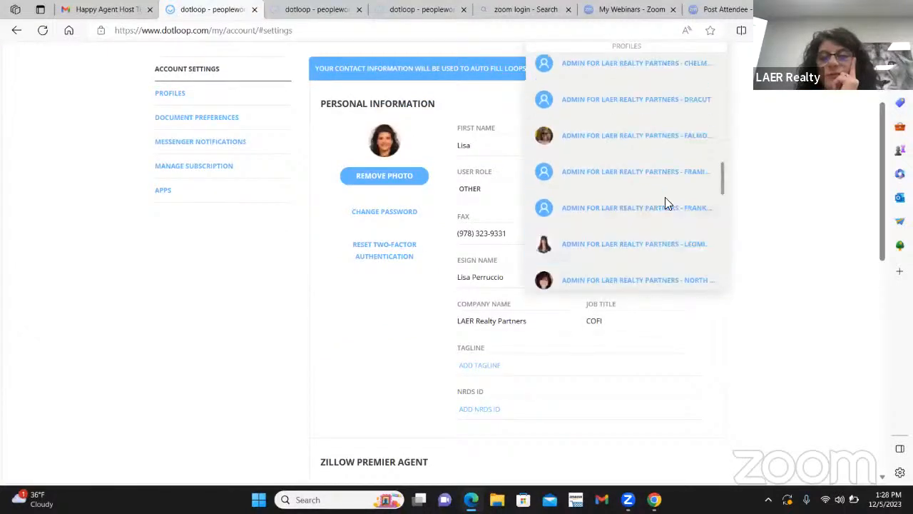
pyautogui.scroll(5, 665, 202)
pyautogui.scroll(3, 664, 201)
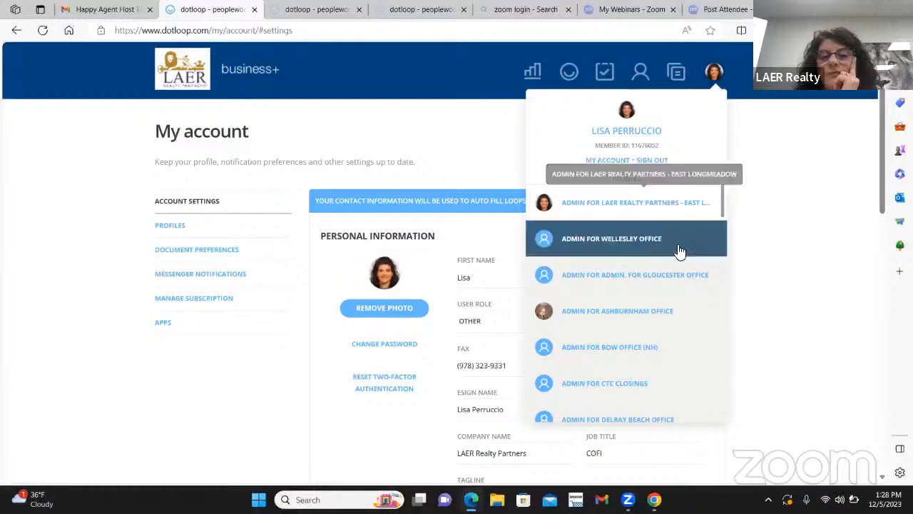
pyautogui.scroll(-5, 678, 255)
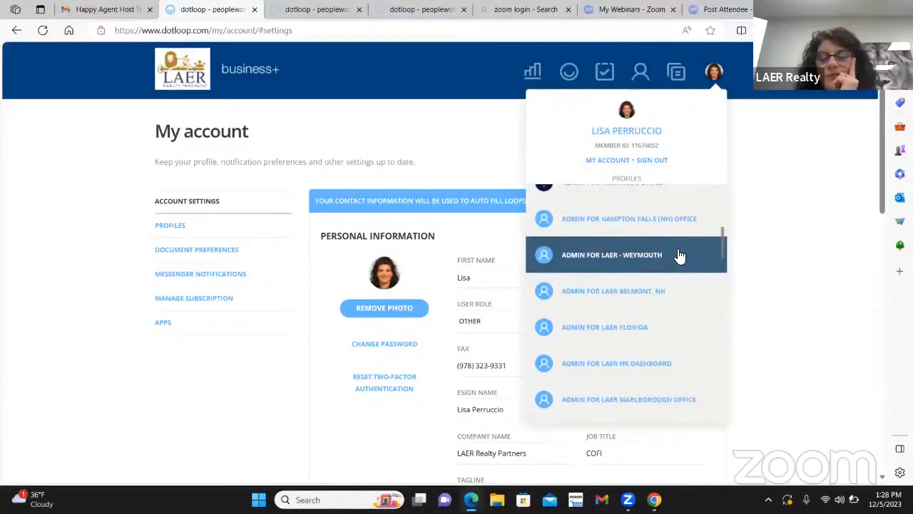
pyautogui.scroll(-5, 679, 254)
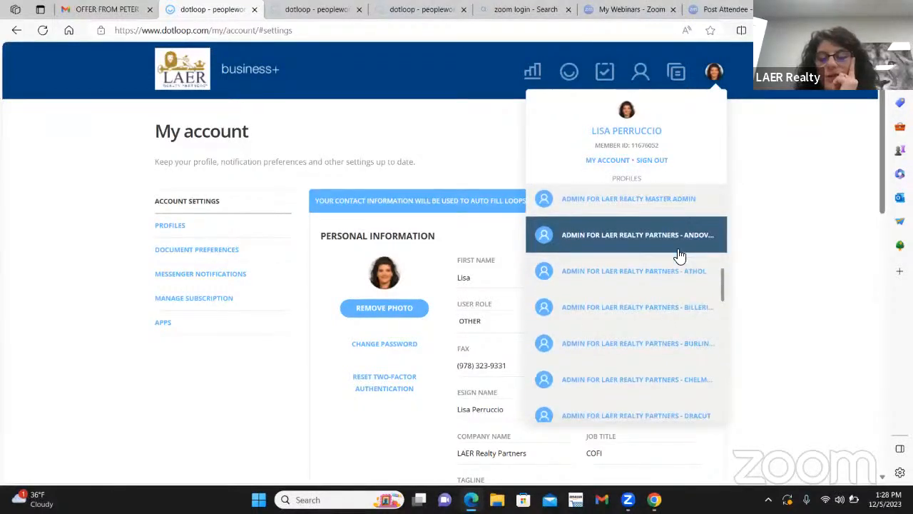
pyautogui.scroll(-1, 679, 255)
pyautogui.scroll(-5, 678, 255)
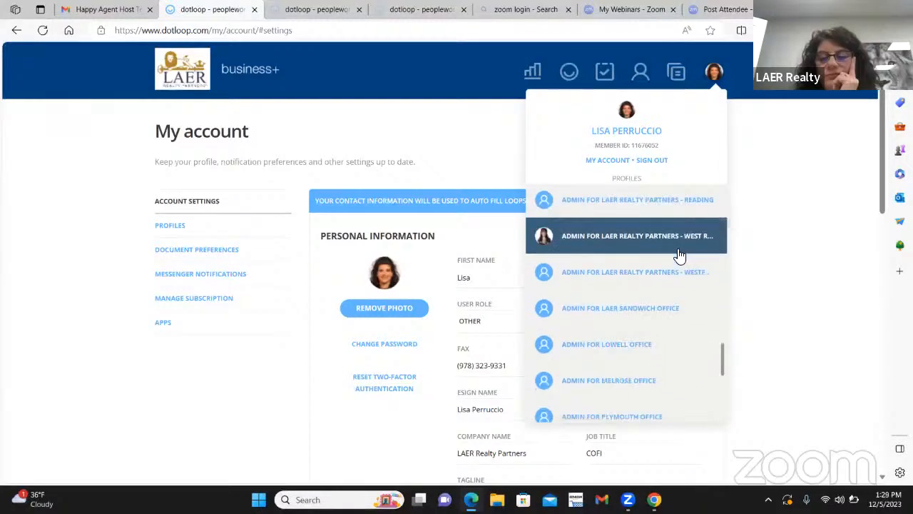
pyautogui.scroll(-1, 678, 254)
pyautogui.scroll(-1, 679, 255)
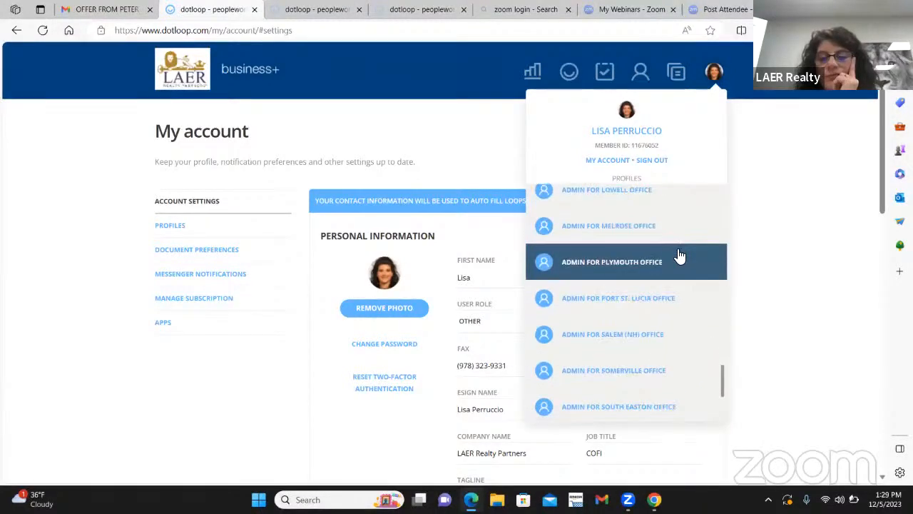
pyautogui.scroll(-2, 678, 256)
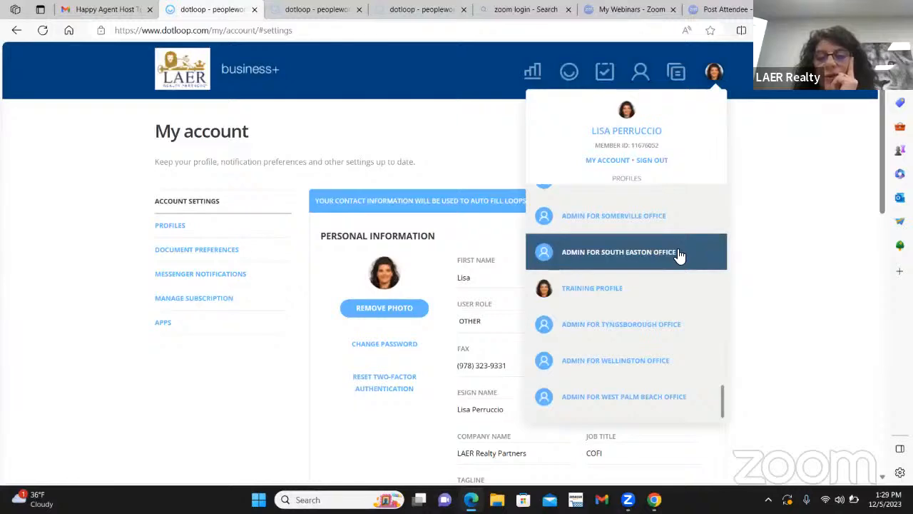
pyautogui.click(618, 288)
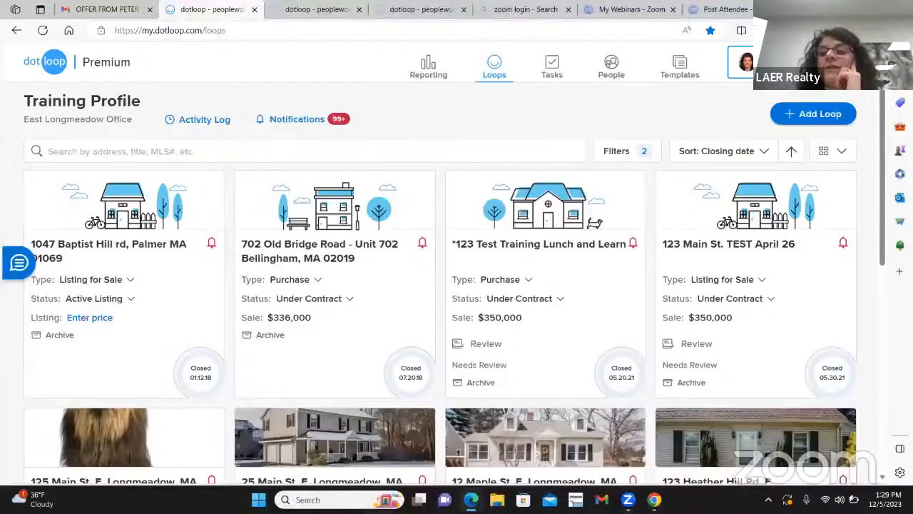
# Show the Training Profile's agent and profile details under My Account Profiles, dismissing the low-battery warning.
pyautogui.click(745, 63)
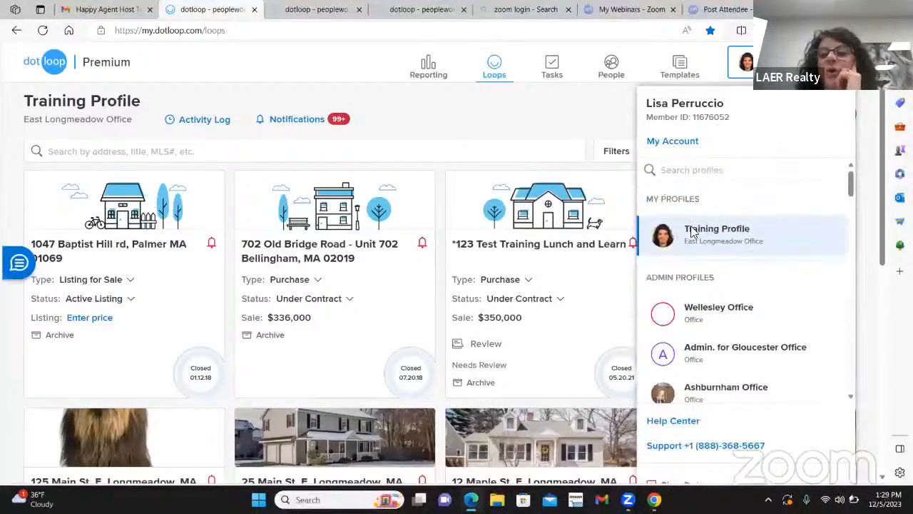
pyautogui.click(675, 140)
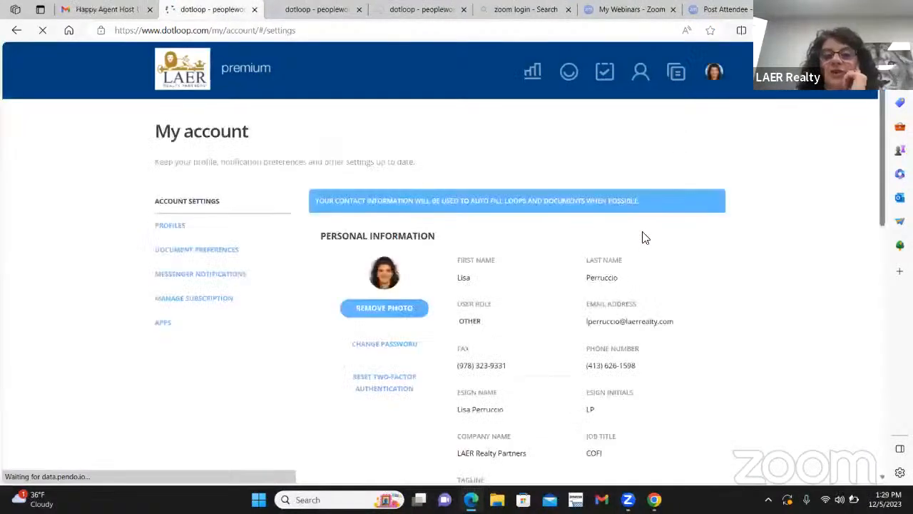
pyautogui.scroll(-2, 642, 236)
pyautogui.scroll(-2, 637, 303)
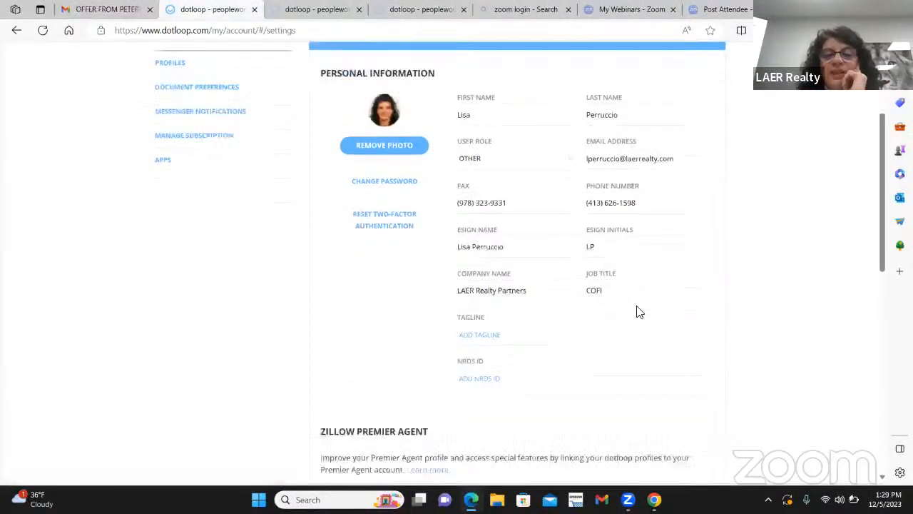
pyautogui.scroll(2, 624, 312)
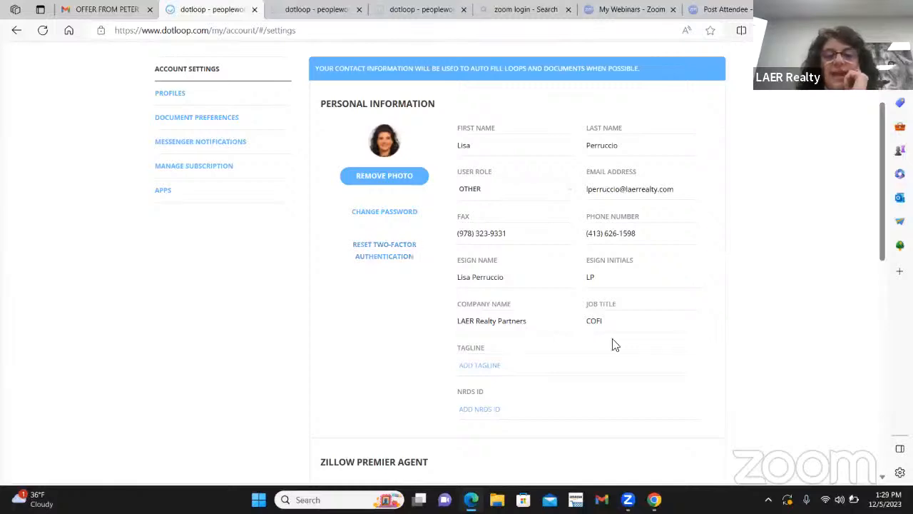
pyautogui.scroll(-1, 320, 216)
pyautogui.scroll(2, 312, 218)
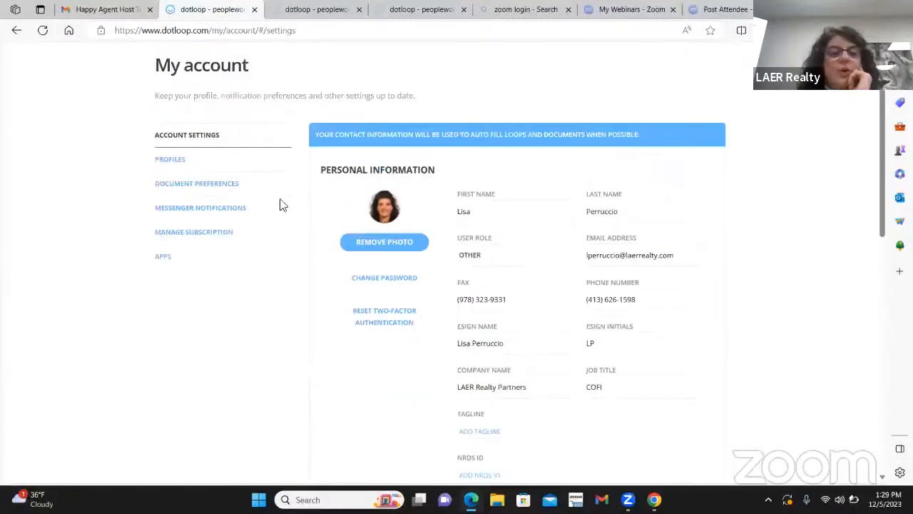
pyautogui.click(169, 159)
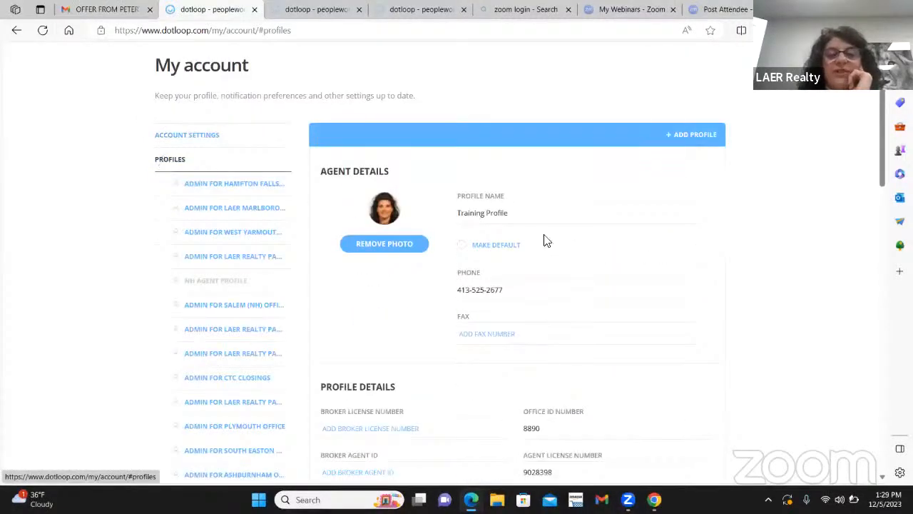
pyautogui.scroll(-3, 634, 279)
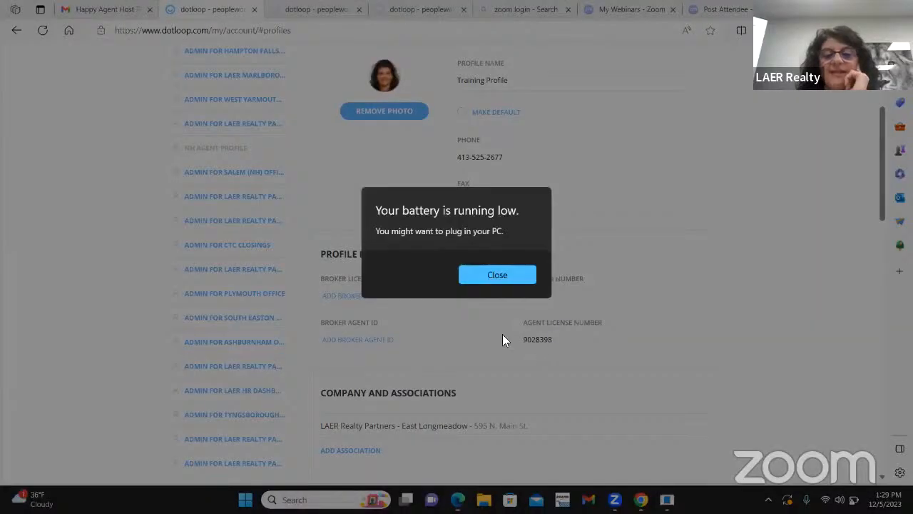
pyautogui.click(500, 276)
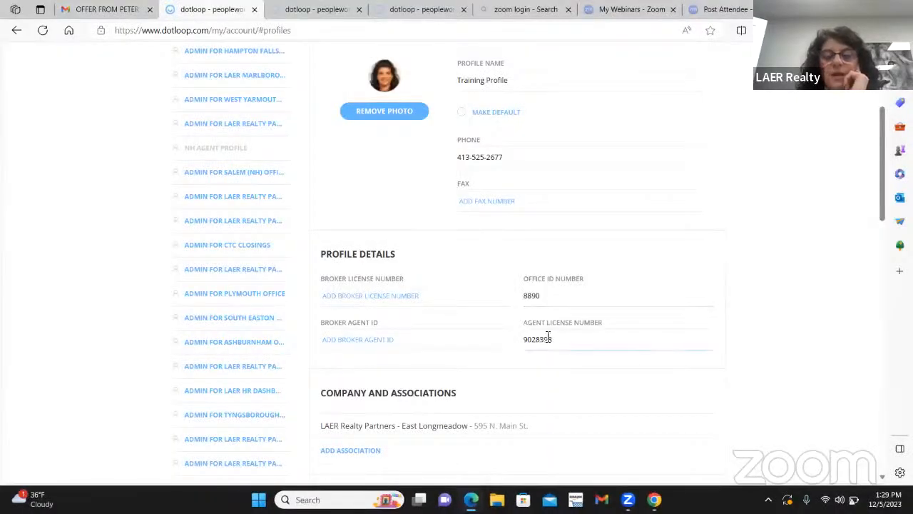